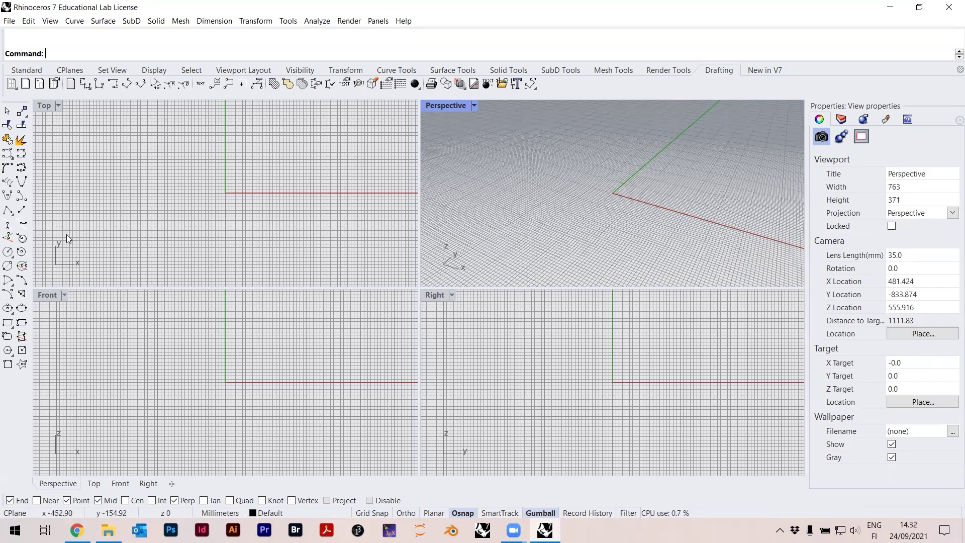
- Maximize the Top viewport and bring up the Standard toolset
left_click(44, 106)
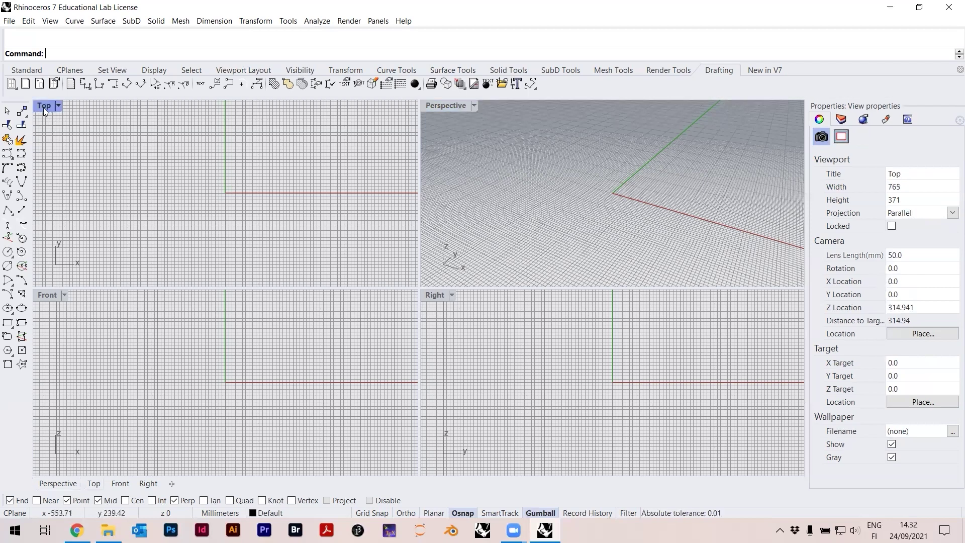
double_click(43, 106)
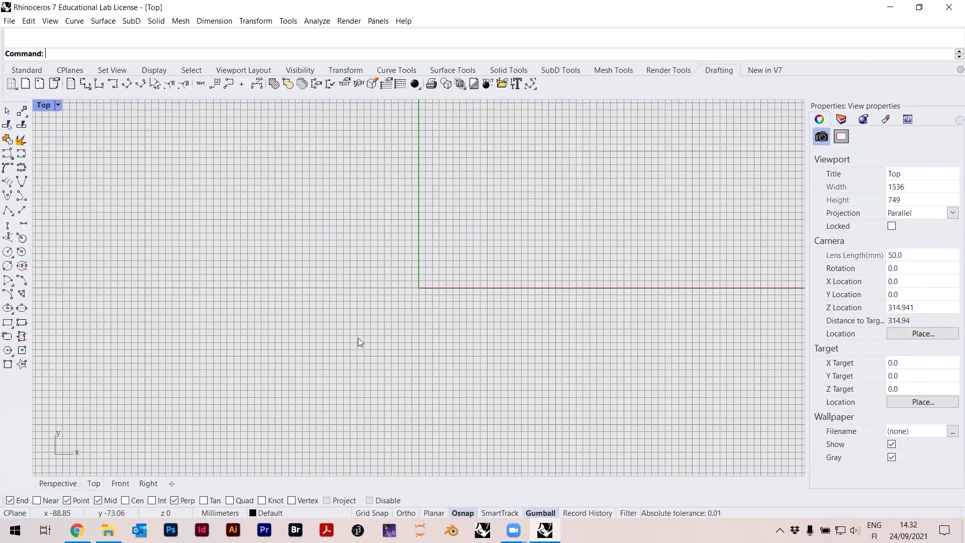
scroll(359, 339, "down", 6)
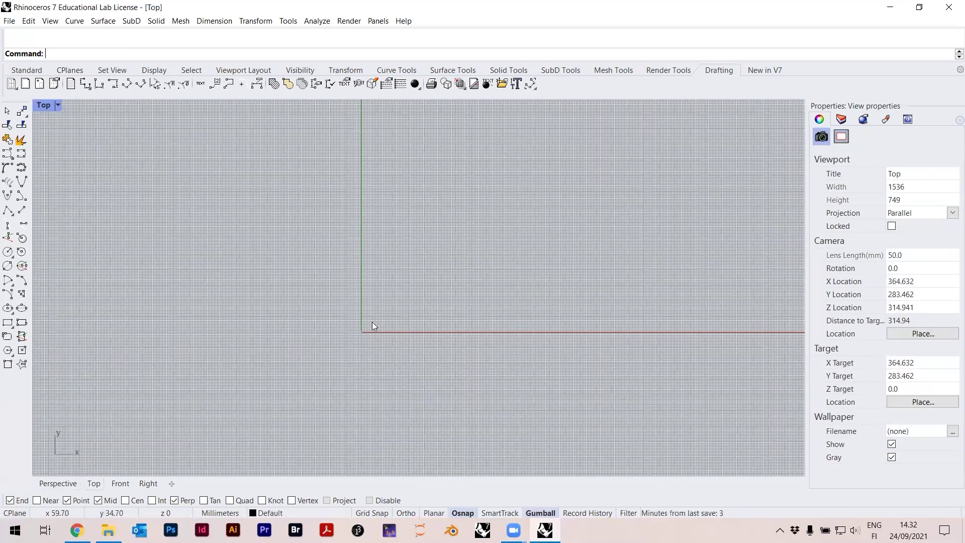
scroll(370, 327, "up", 3)
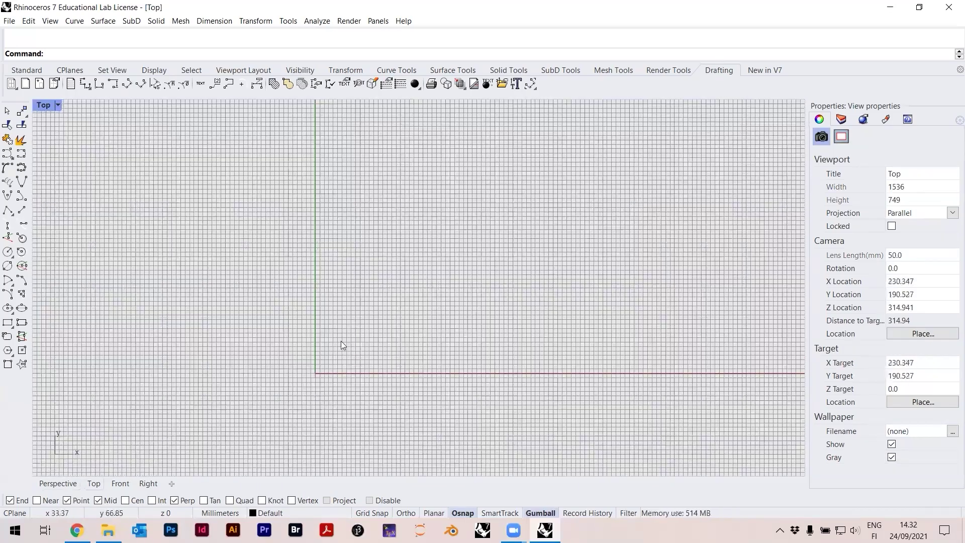
scroll(382, 327, "up", 4)
right_click_drag(373, 320, 388, 291)
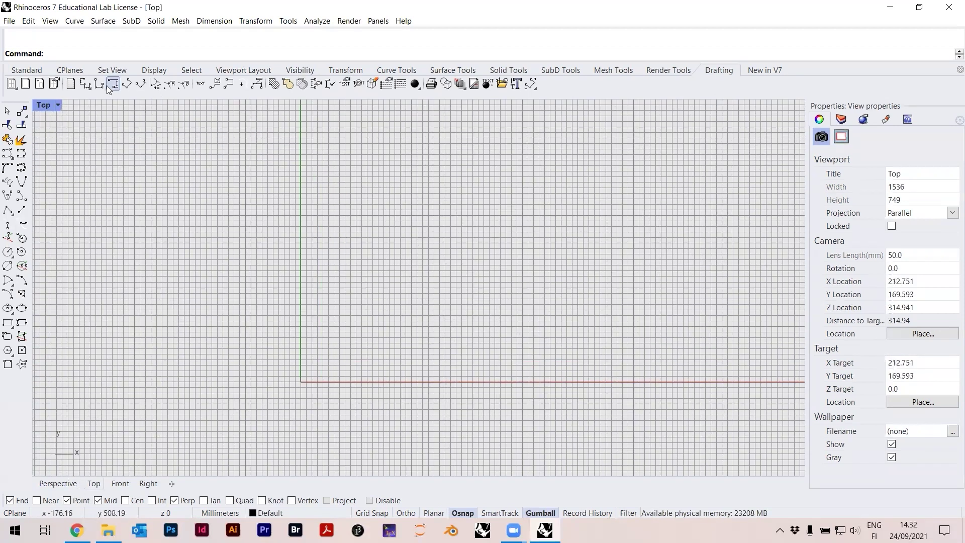
left_click(27, 70)
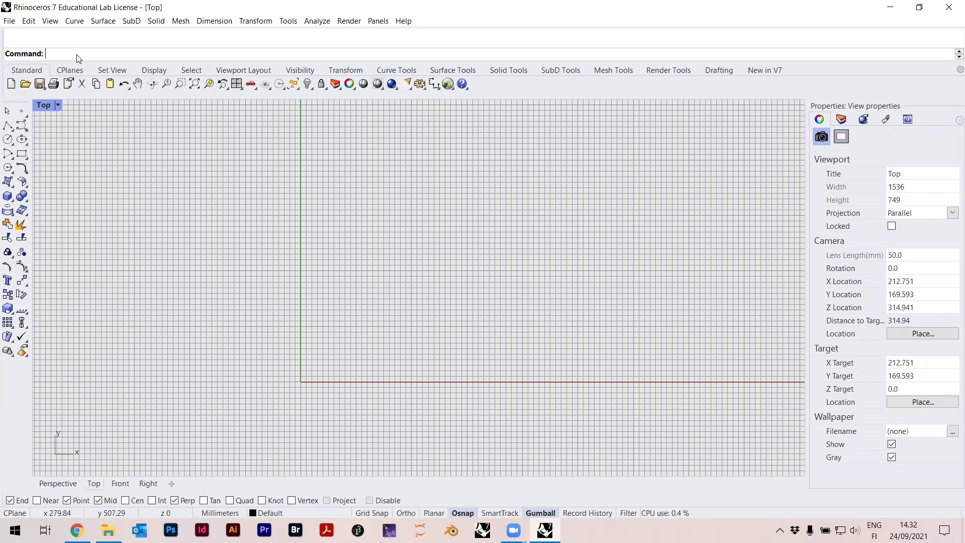
type("pit")
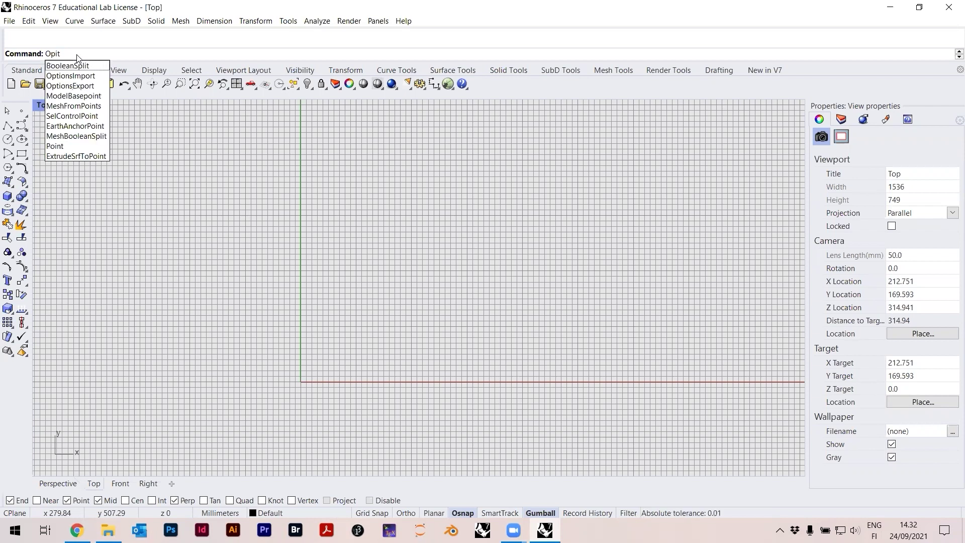
key("BackSpace")
key("BackSpace")
type("ti")
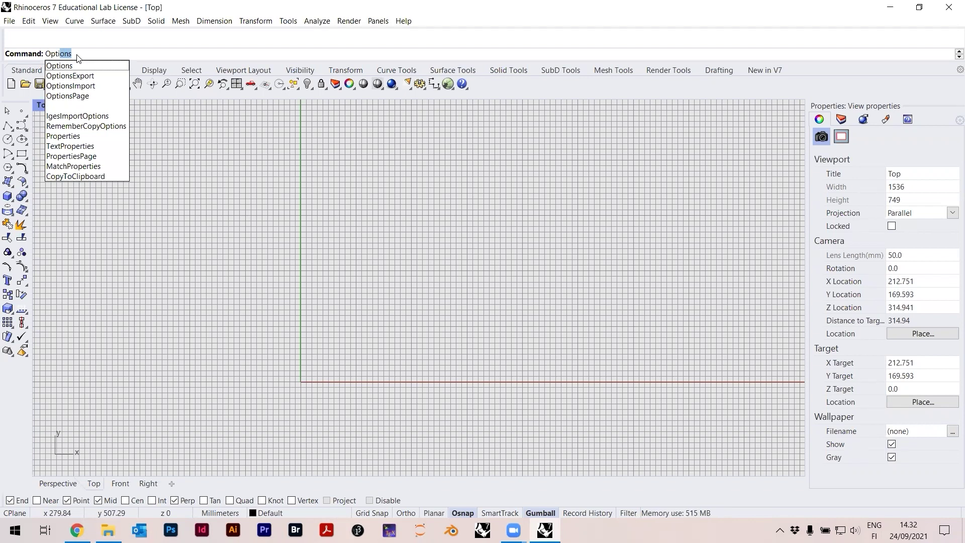
key("Return")
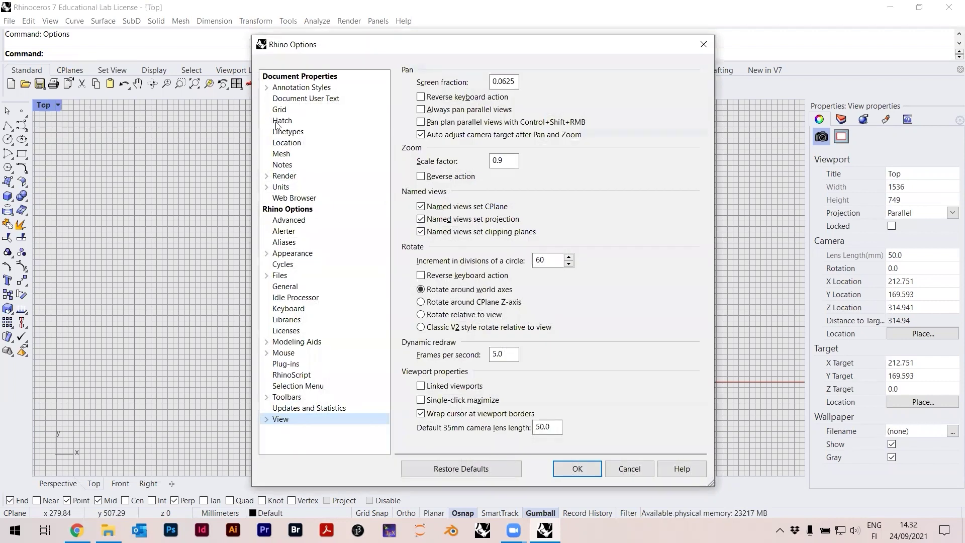
left_click(703, 44)
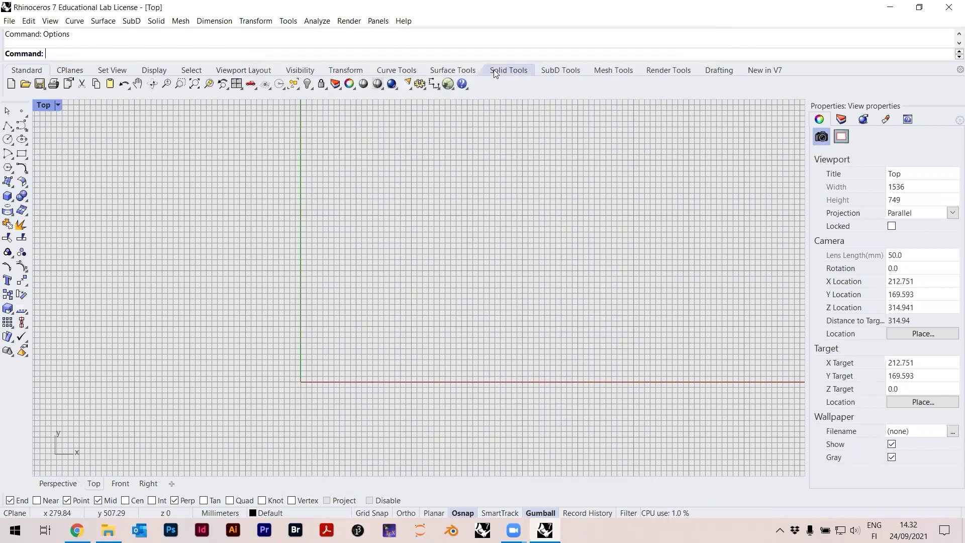
- Hide the grid lines for all viewports in the document's grid properties
left_click(420, 84)
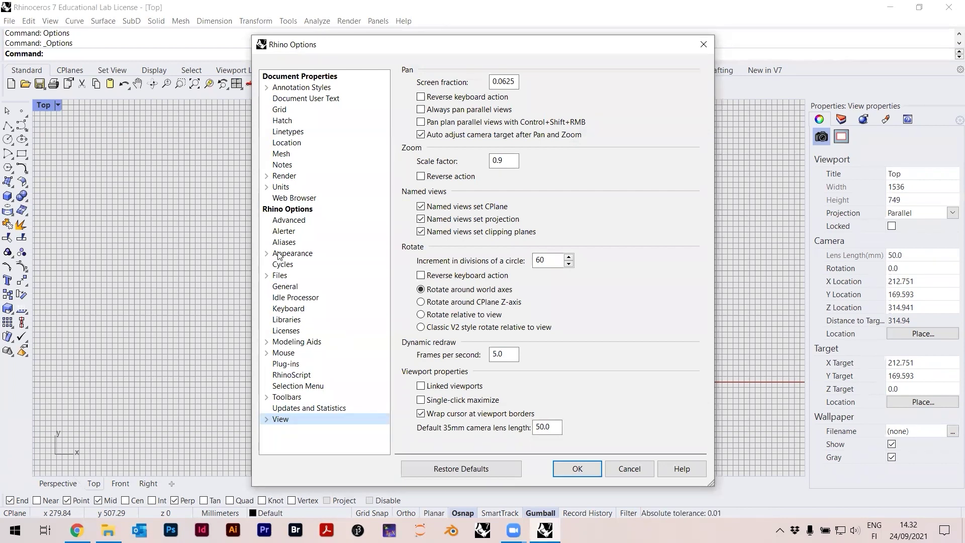
left_click(280, 109)
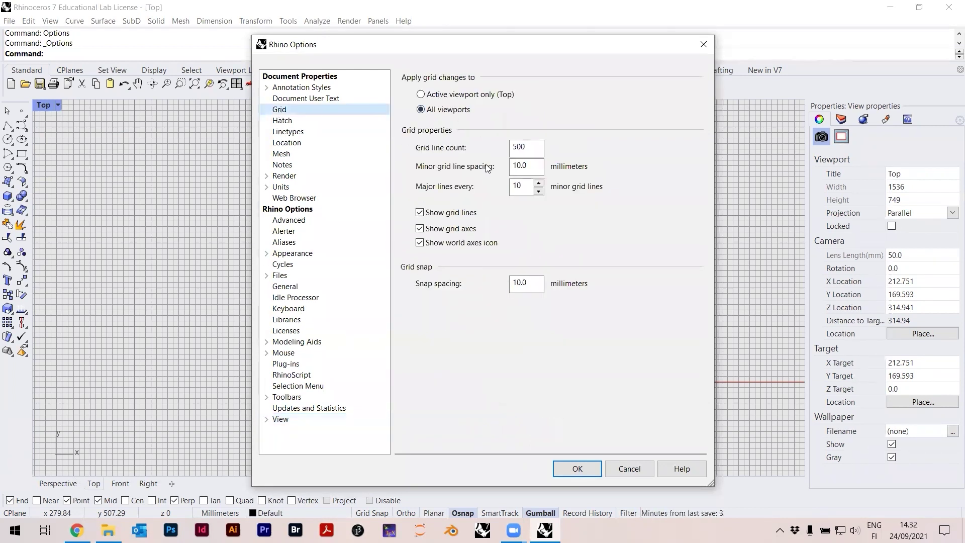
left_click(435, 216)
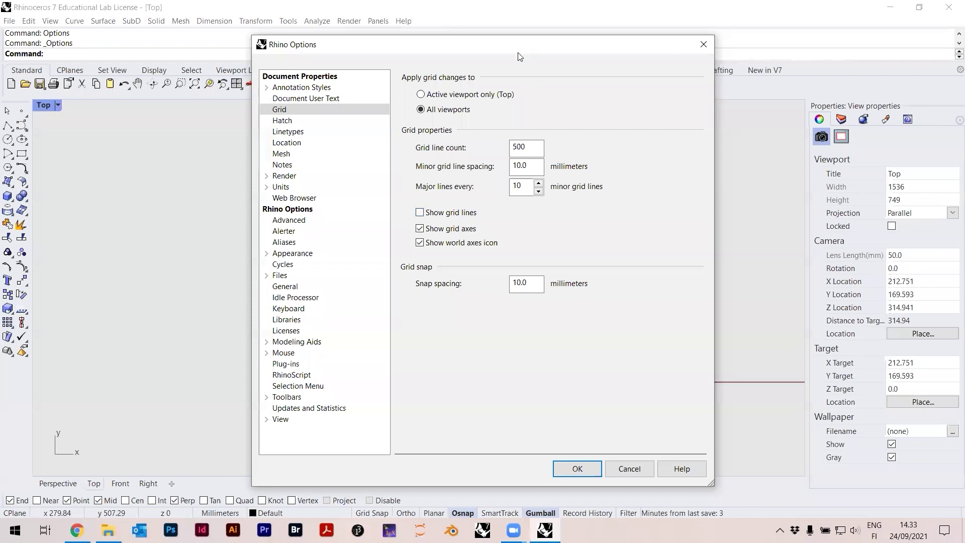
left_click_drag(520, 57, 554, 49)
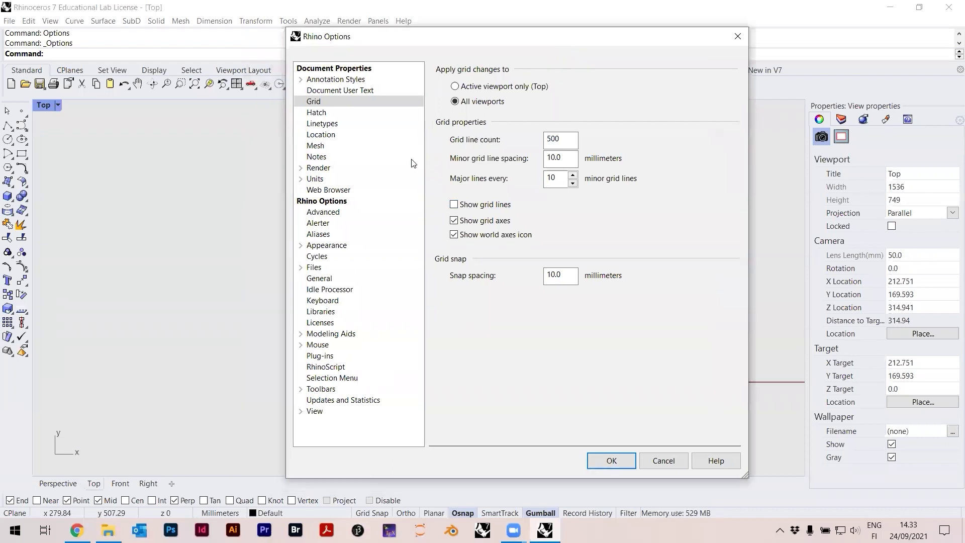
- Set the viewport background colour to Light Gray in the appearance colour options and apply the options
left_click(301, 246)
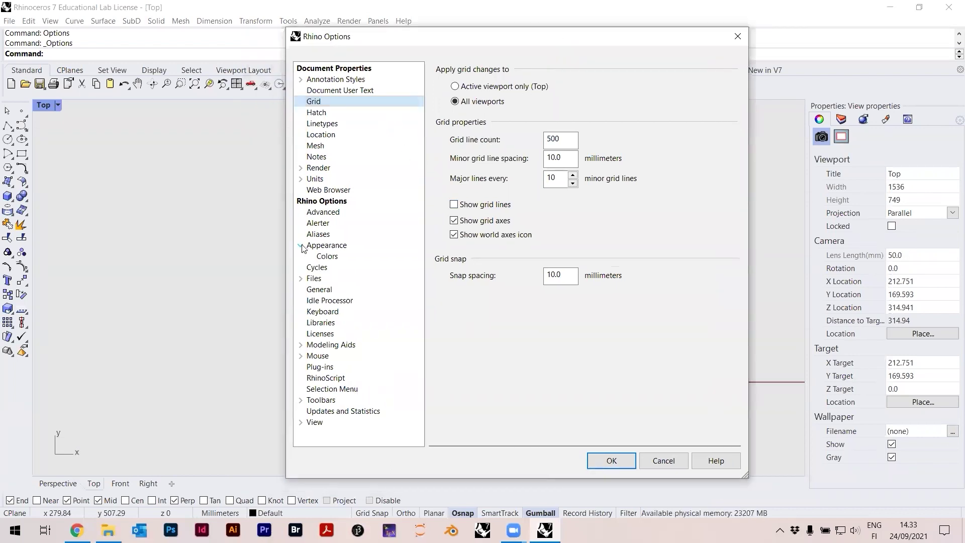
left_click(327, 255)
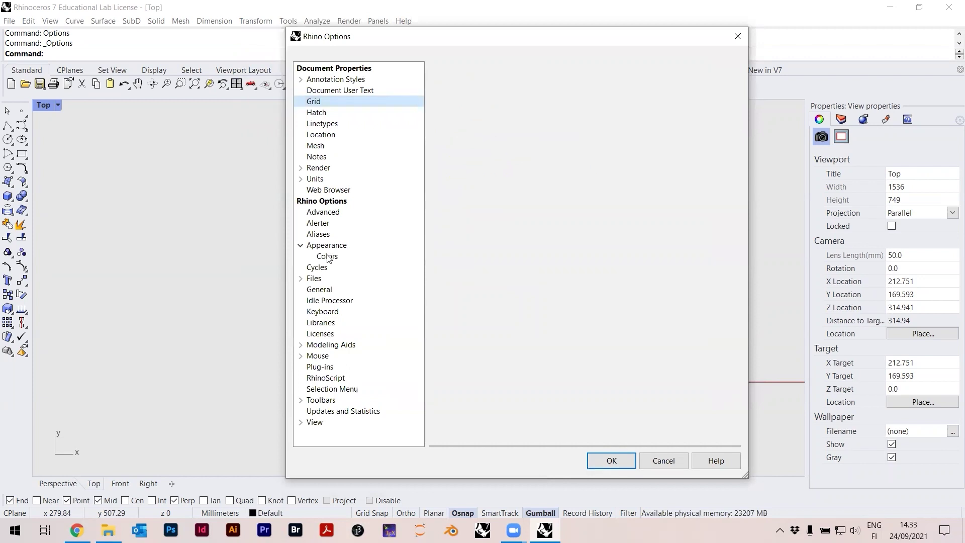
left_click(656, 83)
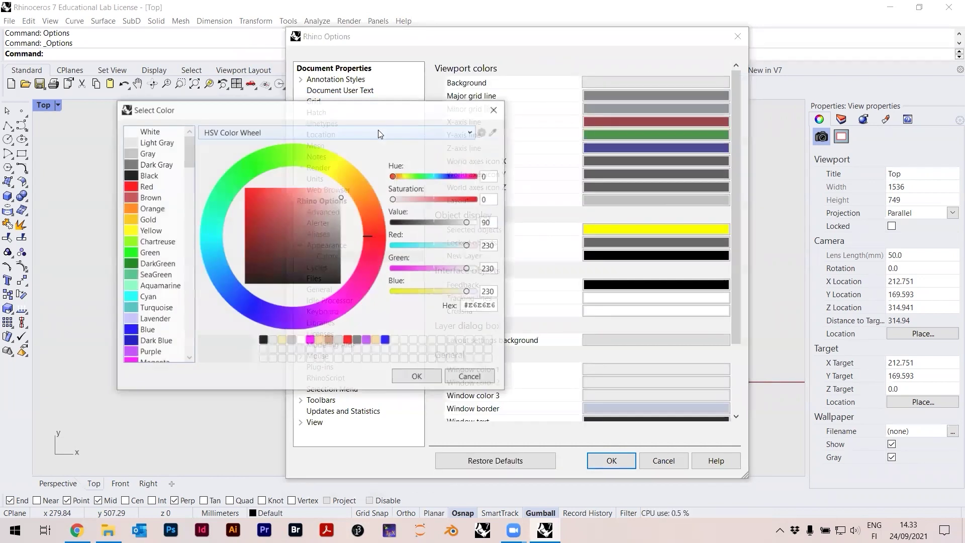
left_click(137, 131)
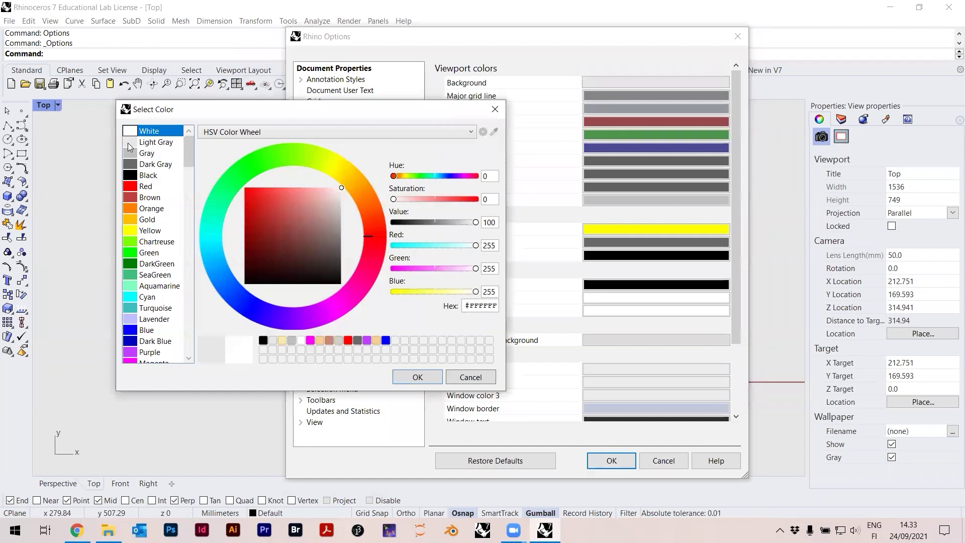
left_click(132, 143)
left_click(423, 377)
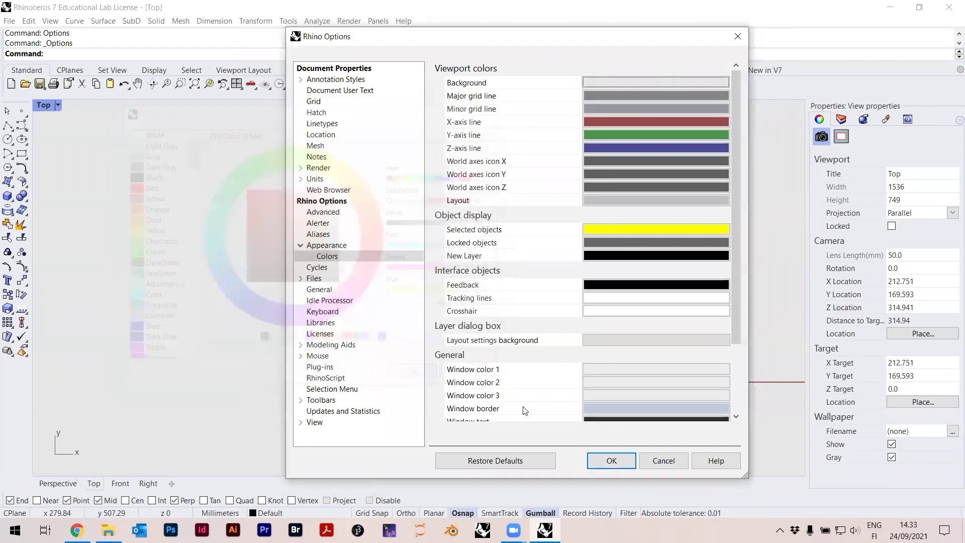
left_click(600, 460)
right_click_drag(452, 303, 441, 323)
right_click_drag(487, 240, 254, 242)
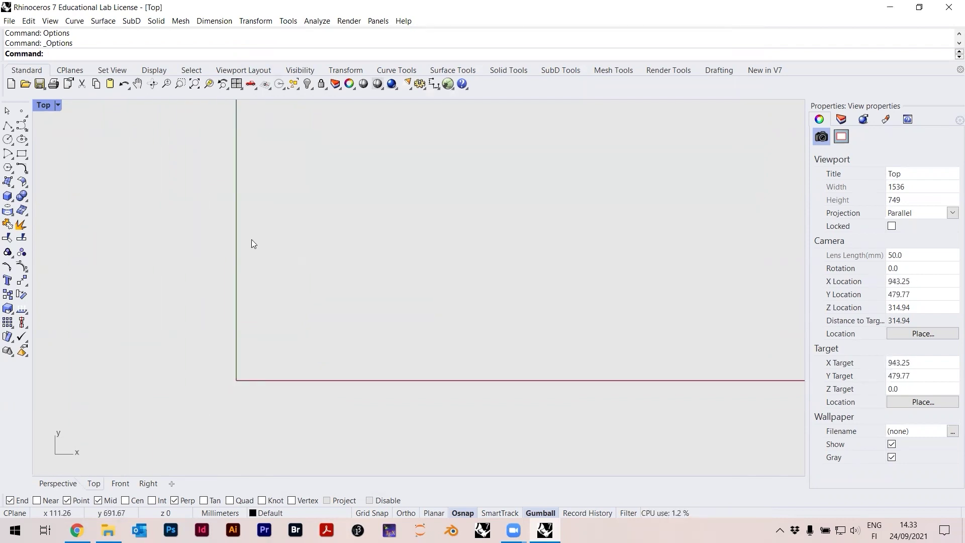
left_click_drag(511, 298, 248, 210)
right_click_drag(343, 274, 378, 322)
scroll(362, 316, "down", 7)
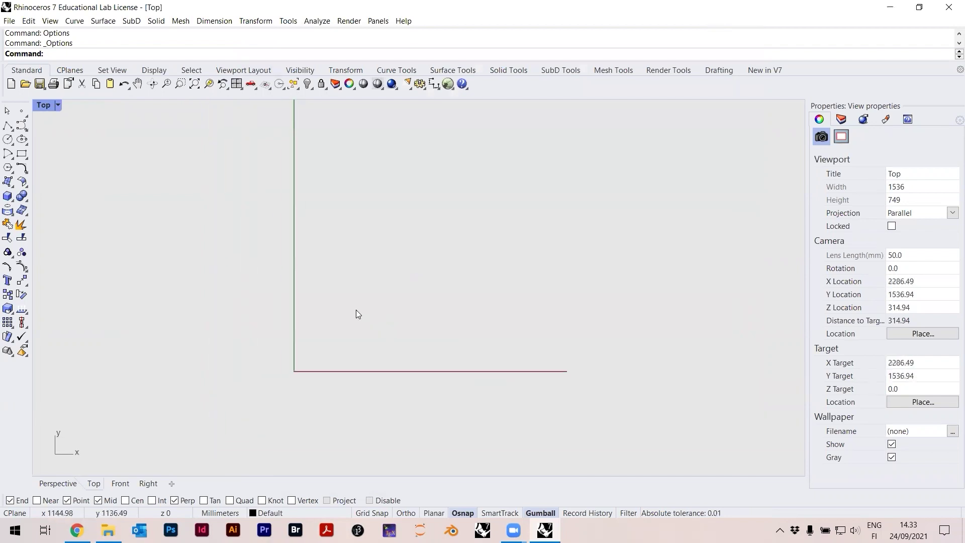
scroll(383, 272, "up", 4)
right_click_drag(392, 264, 363, 236)
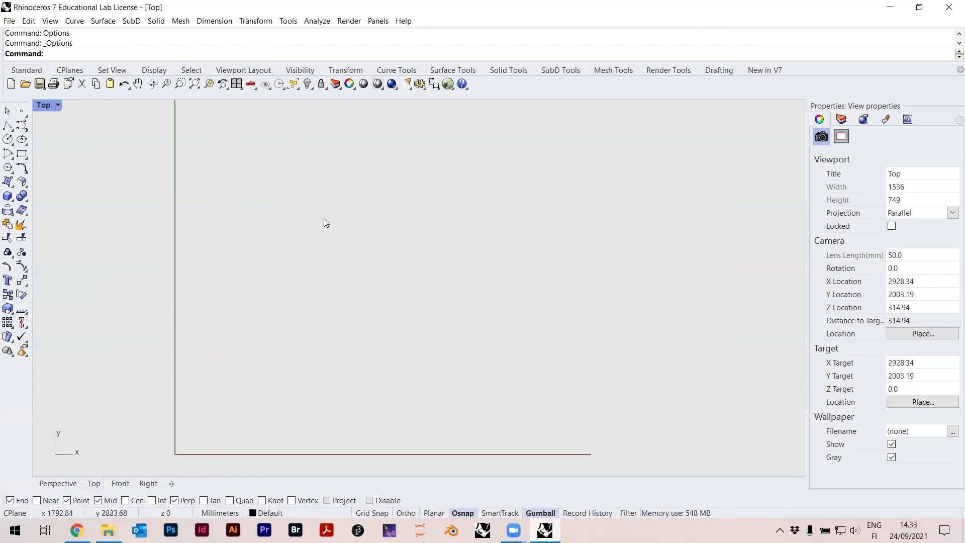
right_click_drag(324, 219, 318, 226)
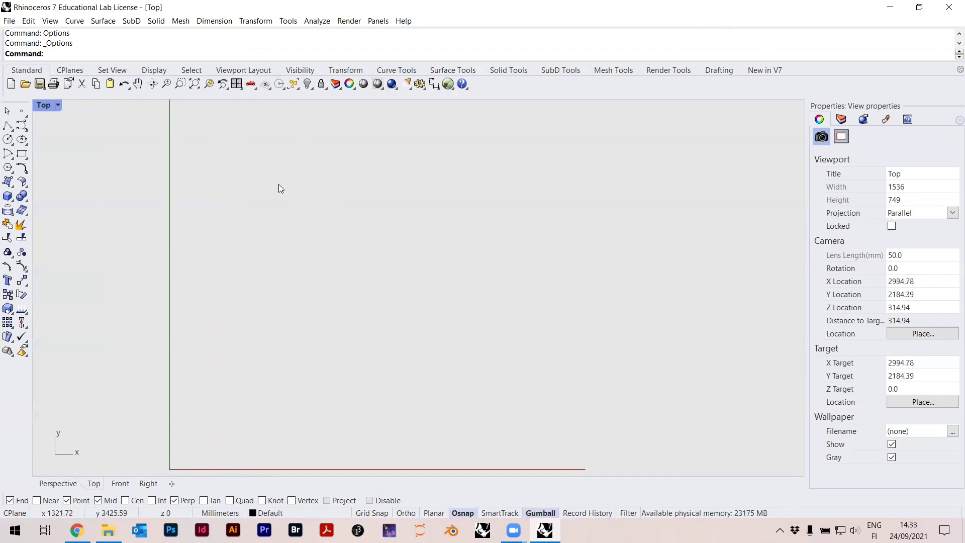
- Draw a corner-to-corner rectangle 100 mm long and 100 mm wide in the Top view's positive quadrant
left_click(27, 159)
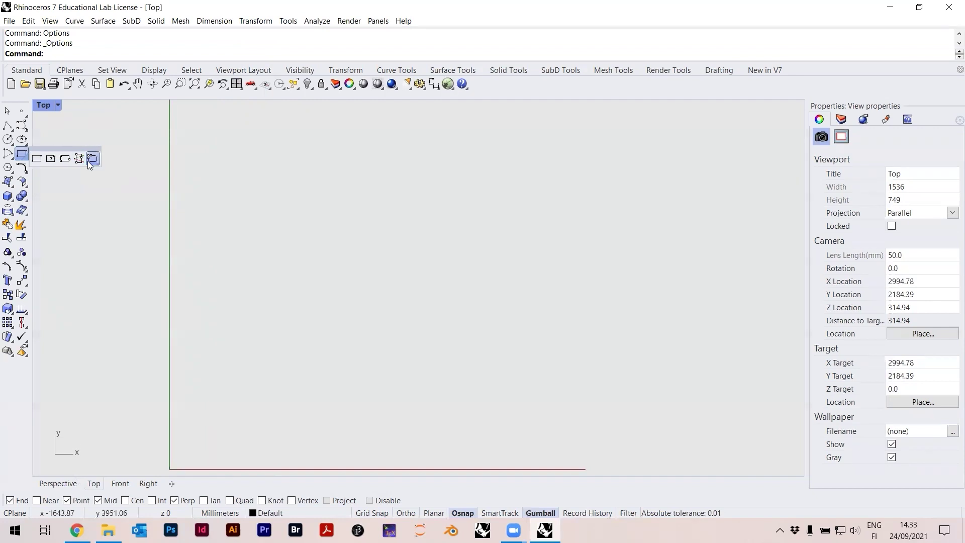
left_click(23, 156)
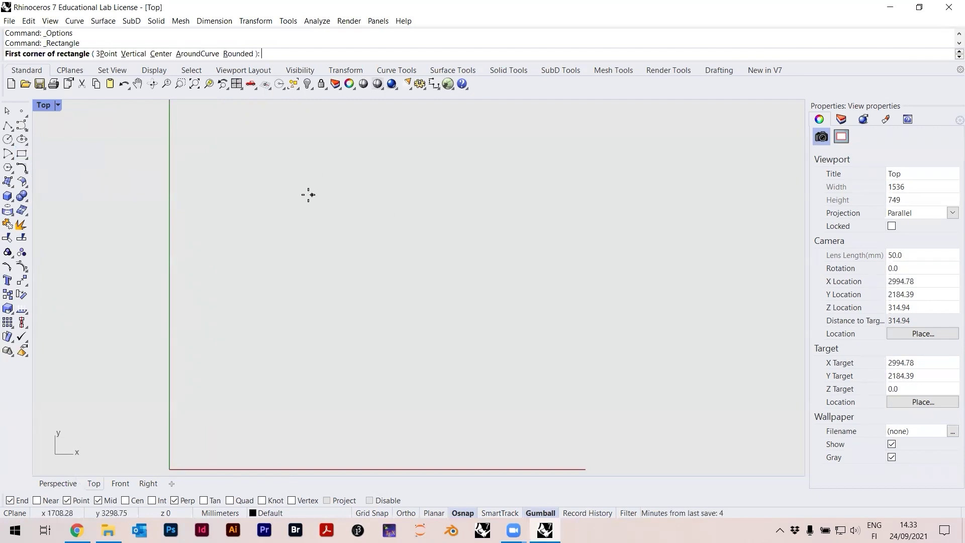
left_click(316, 176)
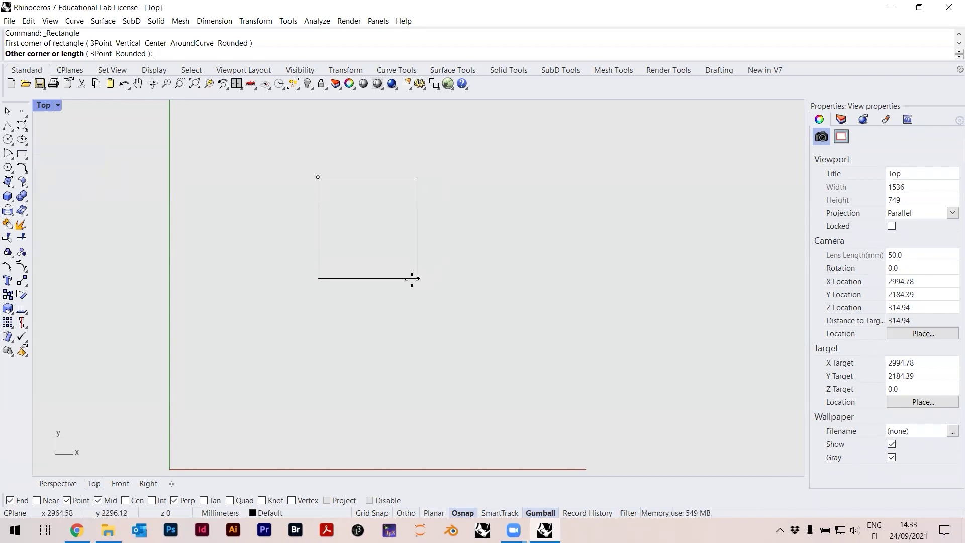
scroll(336, 171, "up", 5)
right_click_drag(336, 167, 364, 244)
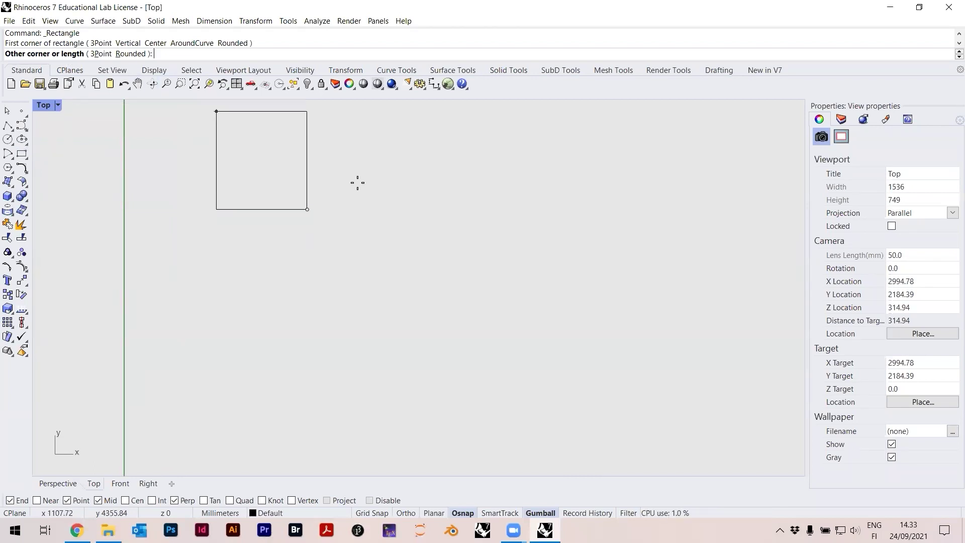
type("100")
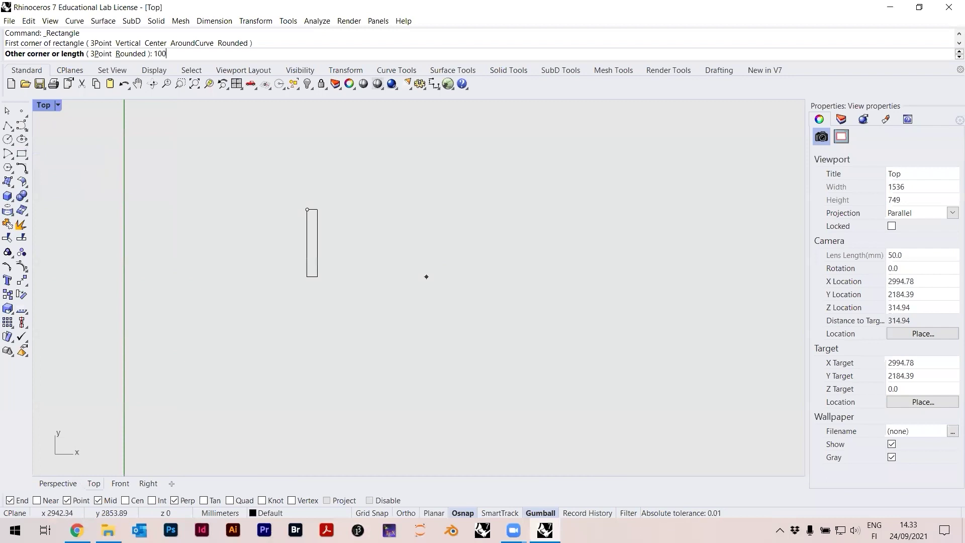
key("Return")
type("10")
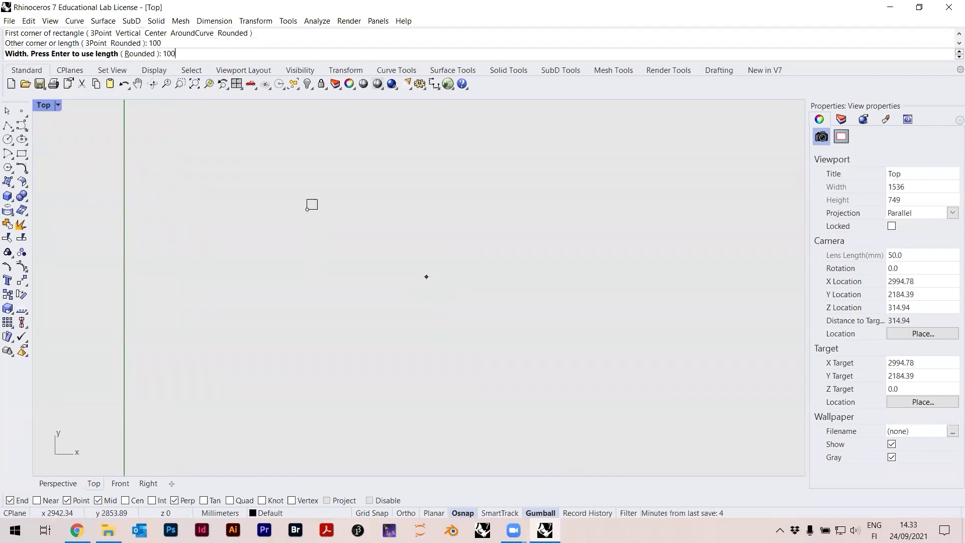
key("Return")
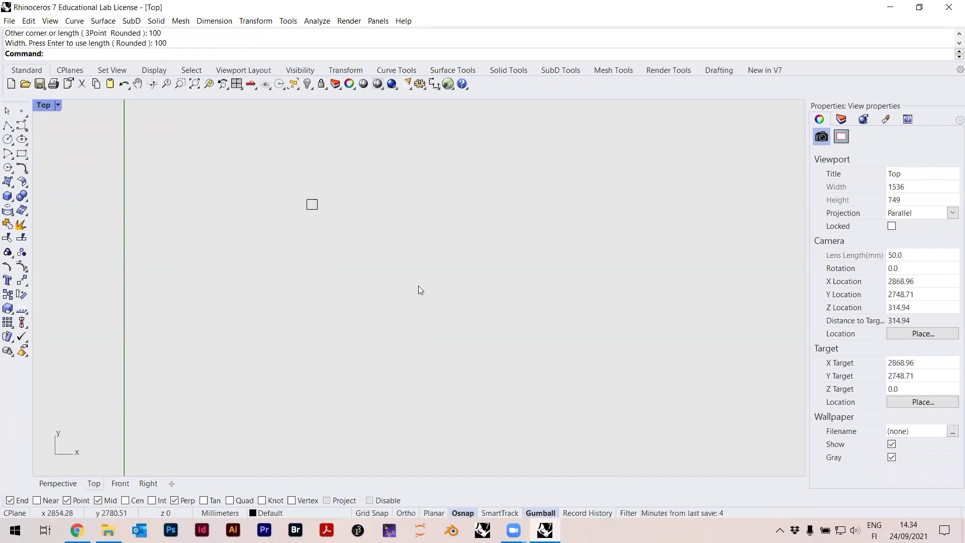
- Move the 100 mm square in the positive X direction with the Gumball
scroll(337, 211, "up", 6)
left_click(289, 242)
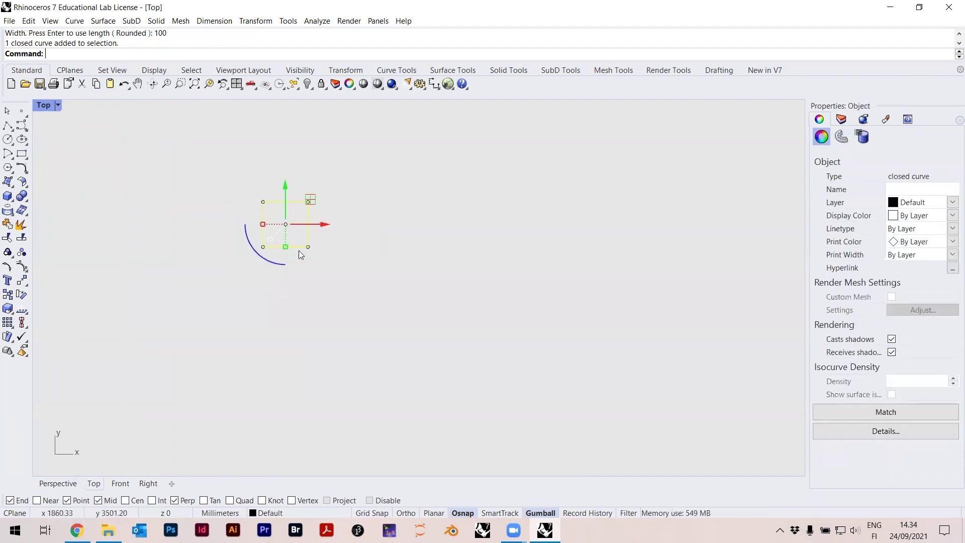
left_click(486, 396)
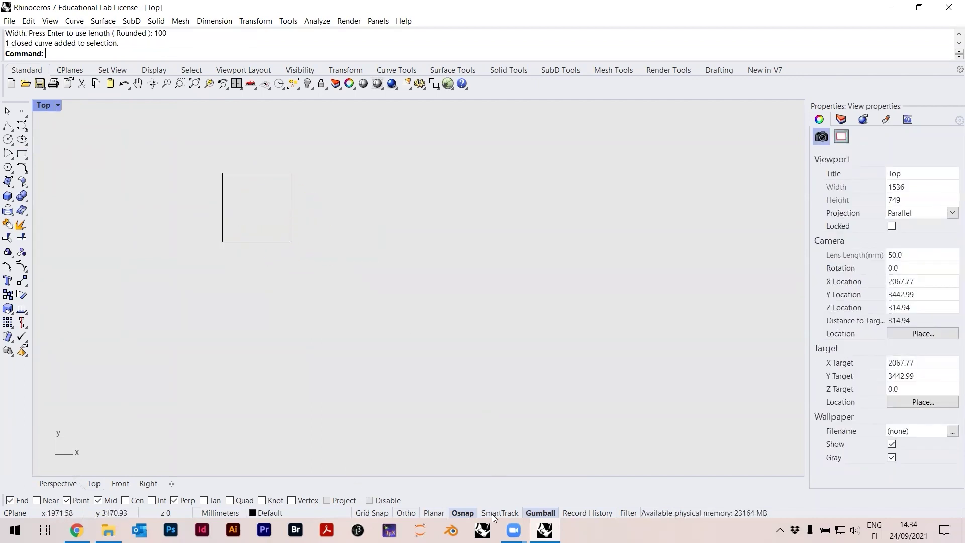
left_click(544, 514)
left_click(544, 514)
left_click(291, 205)
left_click_drag(291, 208, 367, 216)
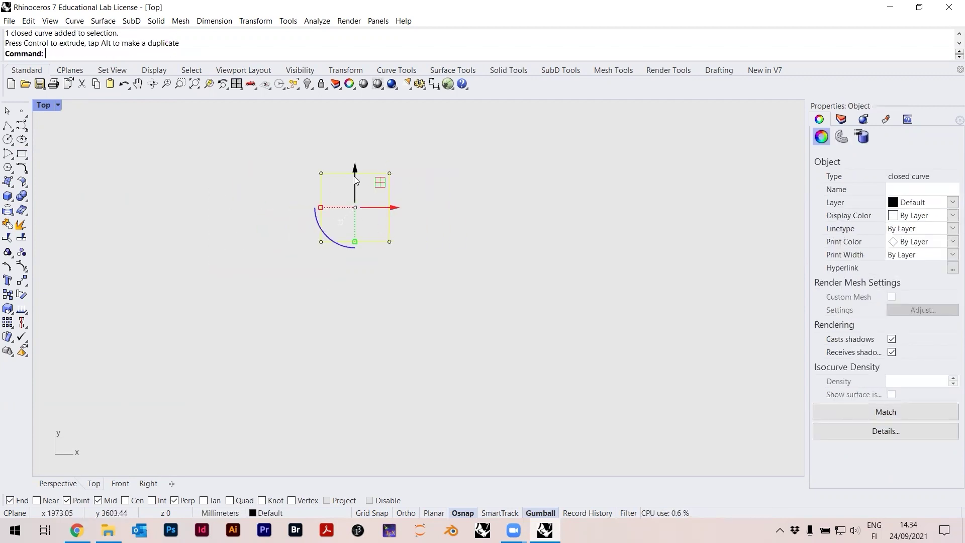
left_click(551, 514)
left_click(549, 516)
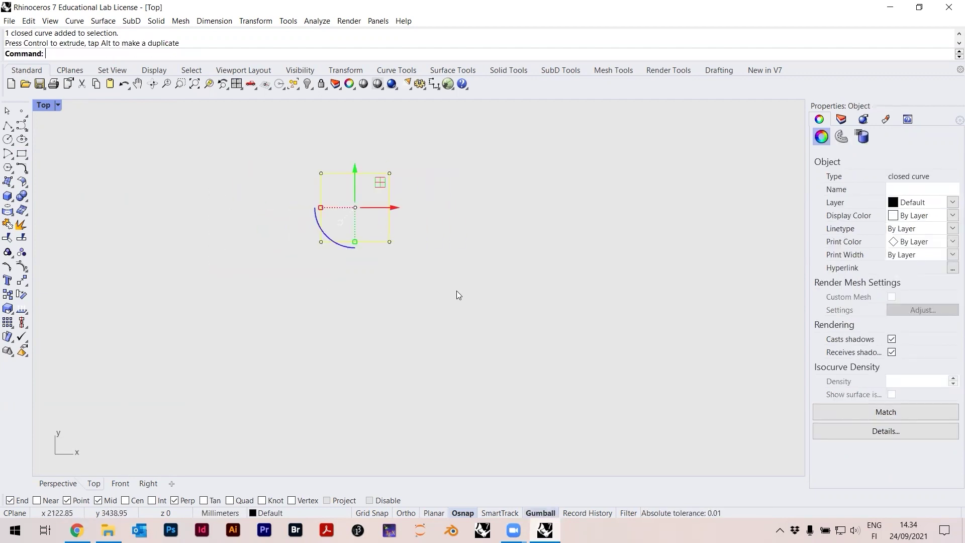
- Move the square in the negative Y direction with the Gumball and deselect it
left_click(318, 171)
left_click(359, 176)
left_click_drag(356, 174, 355, 239)
left_click(475, 229)
scroll(387, 282, "down", 3)
scroll(387, 274, "up", 8)
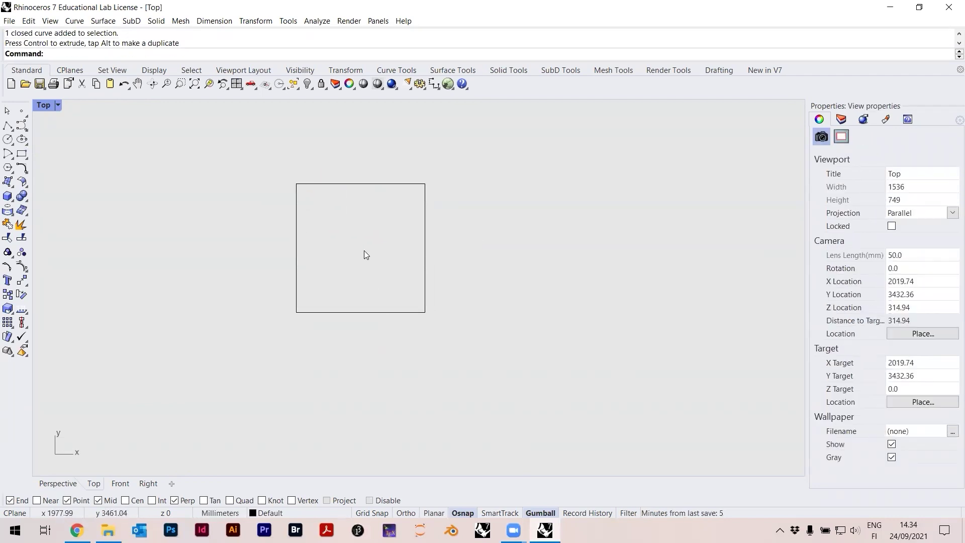
right_click_drag(424, 191, 432, 194)
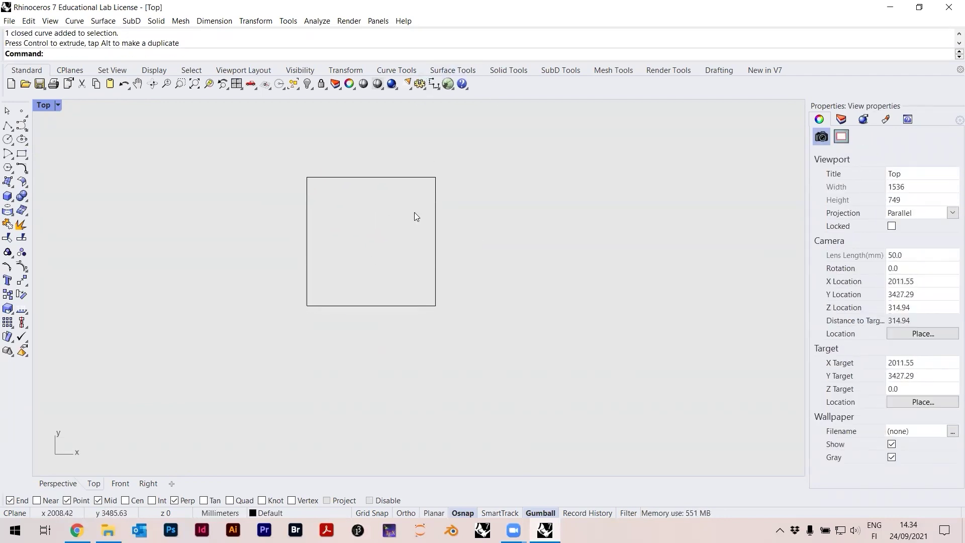
right_click_drag(386, 250, 415, 287)
scroll(413, 273, "up", 4)
scroll(409, 273, "down", 2)
type("Distance")
key("Return")
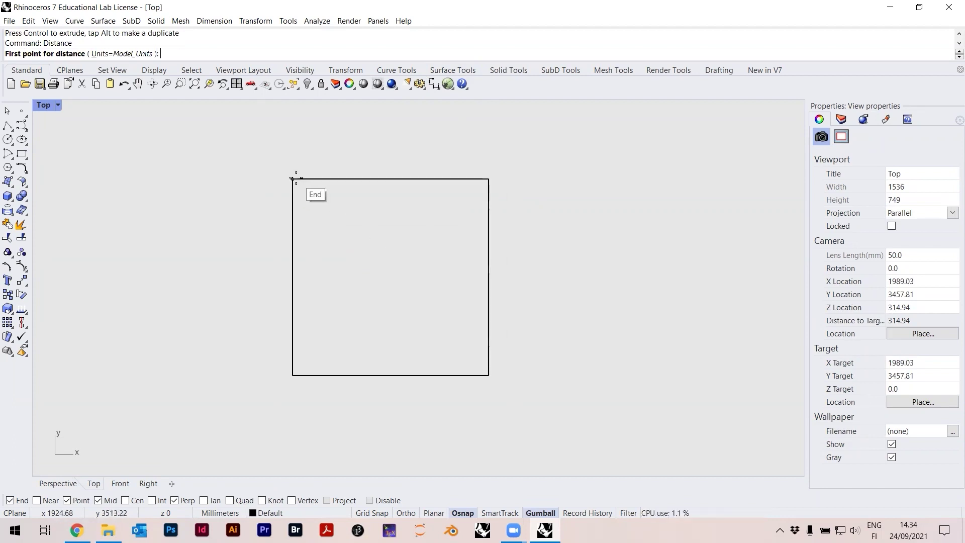
key("Escape")
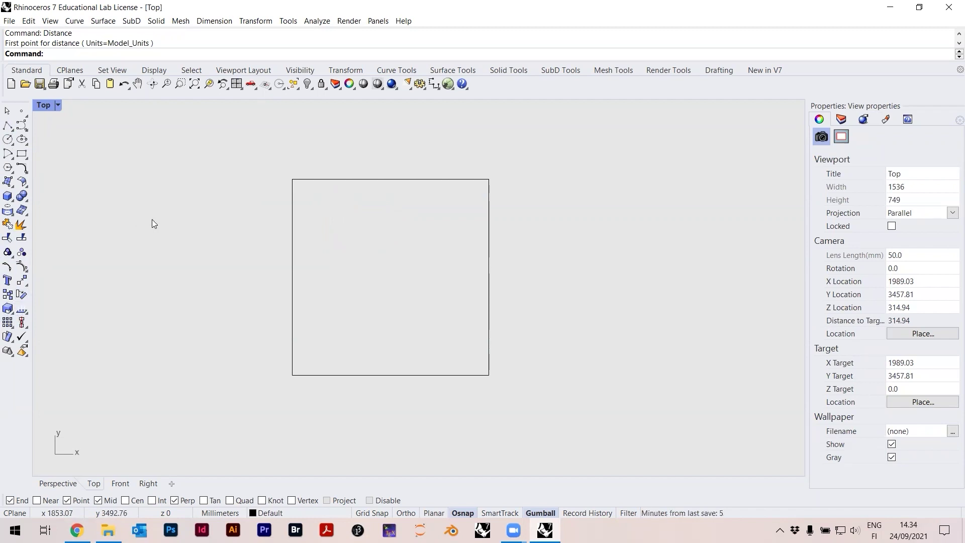
type("di")
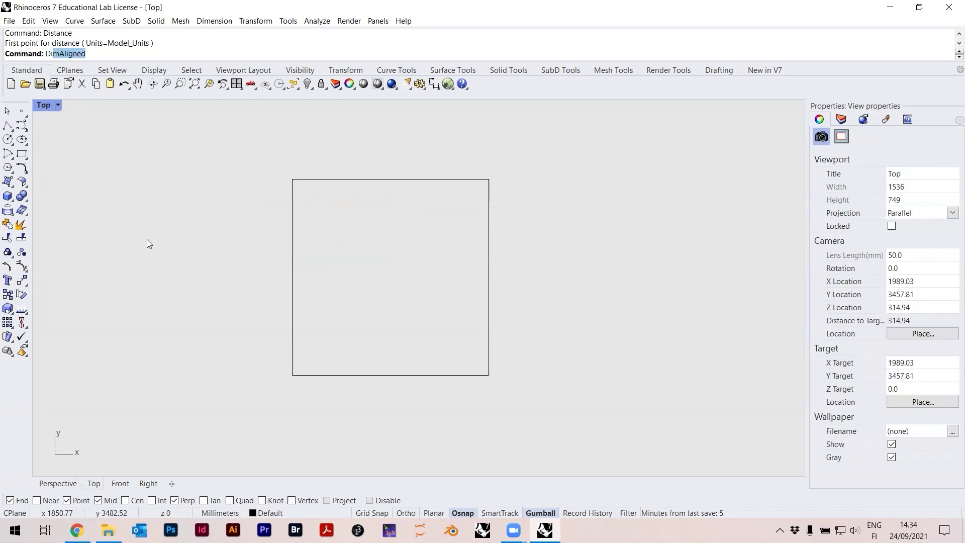
key("Escape")
- Measure the length of the square's top edge and of its left edge with the Distance command
type("dis")
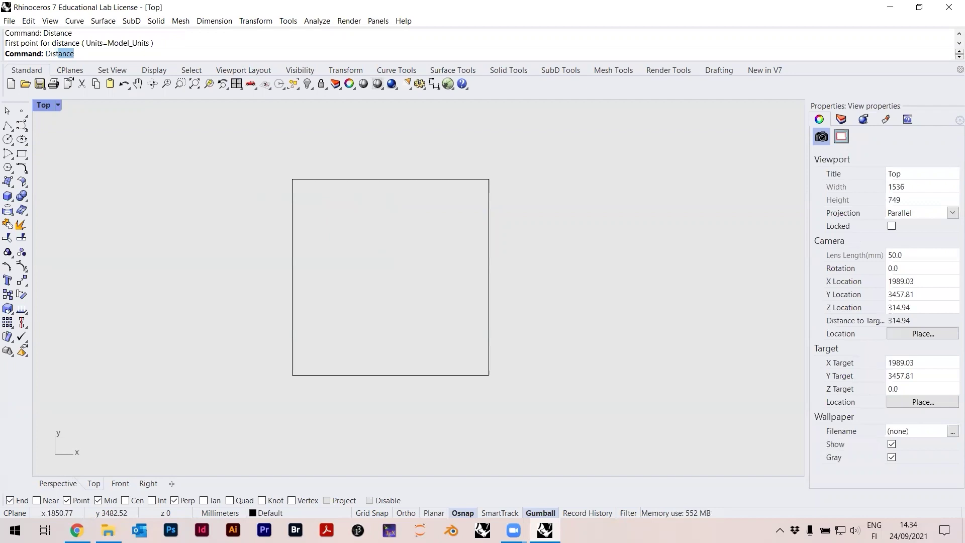
key("Return")
left_click(292, 179)
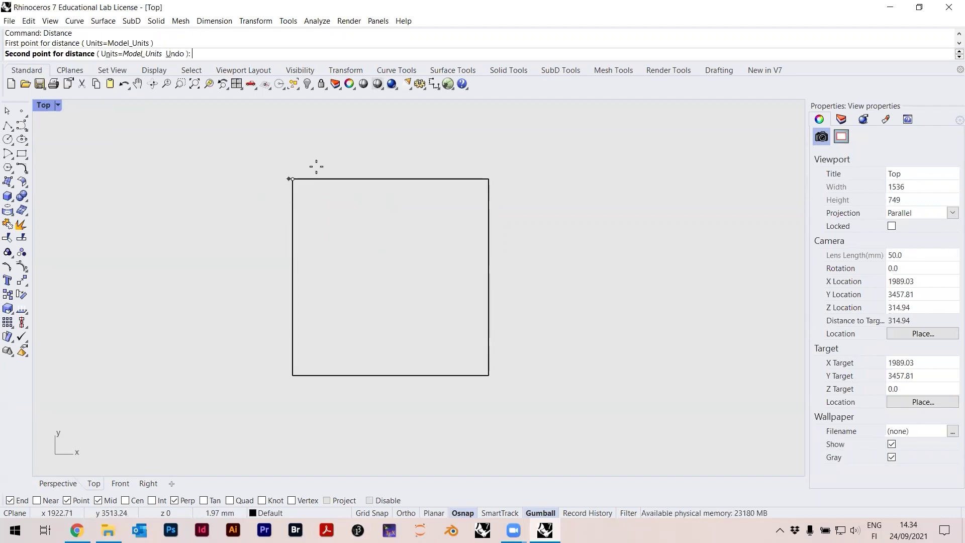
left_click(490, 179)
key("Return")
left_click(292, 178)
left_click(293, 374)
scroll(269, 311, "down", 4)
right_click_drag(276, 288, 324, 267)
left_click_drag(337, 261, 320, 178)
left_click(409, 241)
scroll(371, 241, "up", 2)
left_click(338, 180)
left_click_drag(347, 221, 338, 177)
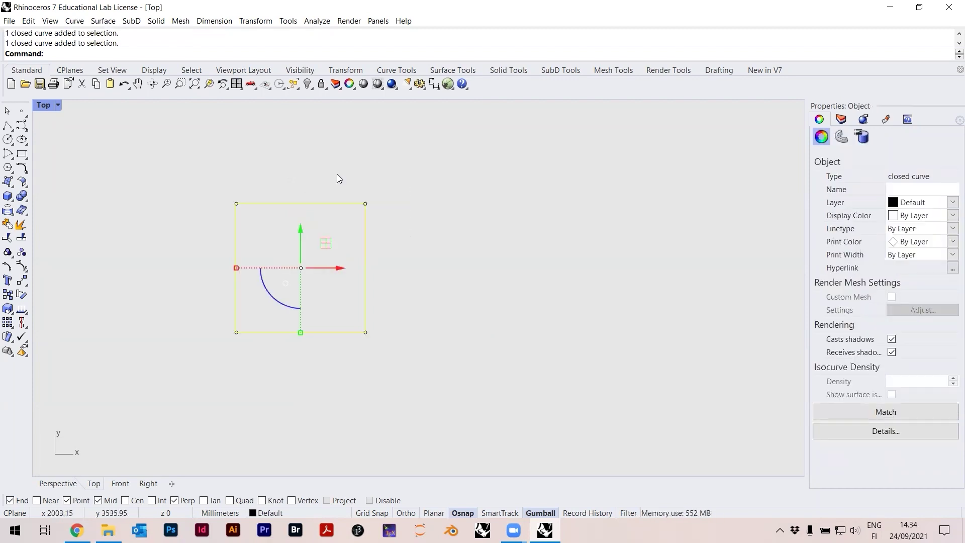
type("Copy")
key("Escape")
key("Escape")
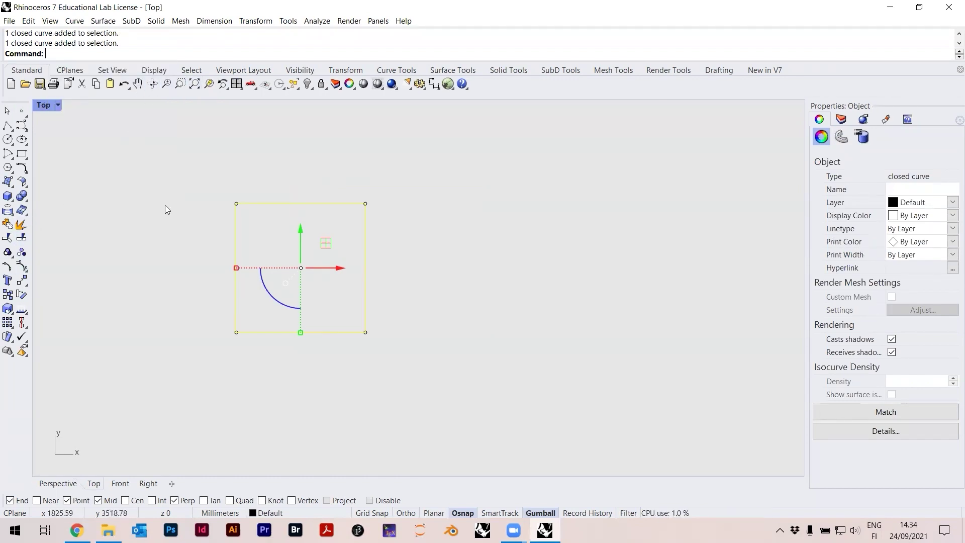
- Copy the square from its upper-left corner to its lower-left corner, placing the duplicate directly beneath it, and clear the selection
left_click(405, 273)
left_click_drag(393, 248, 345, 195)
type("C")
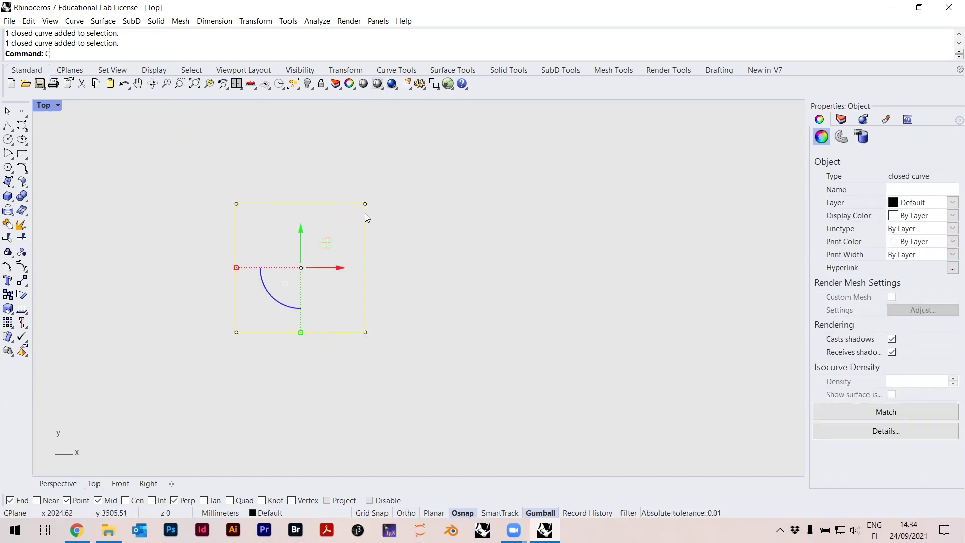
type("oi")
type("py")
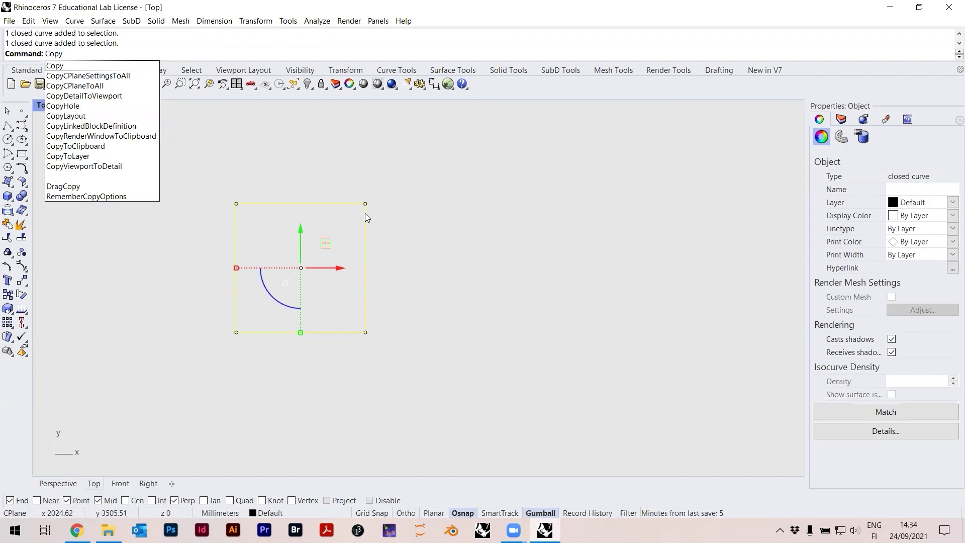
key("Return")
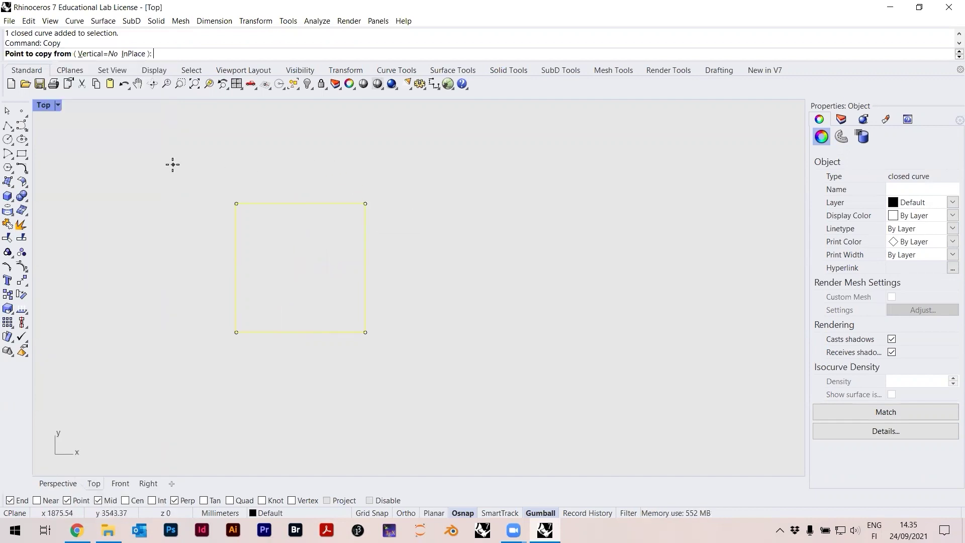
left_click(236, 204)
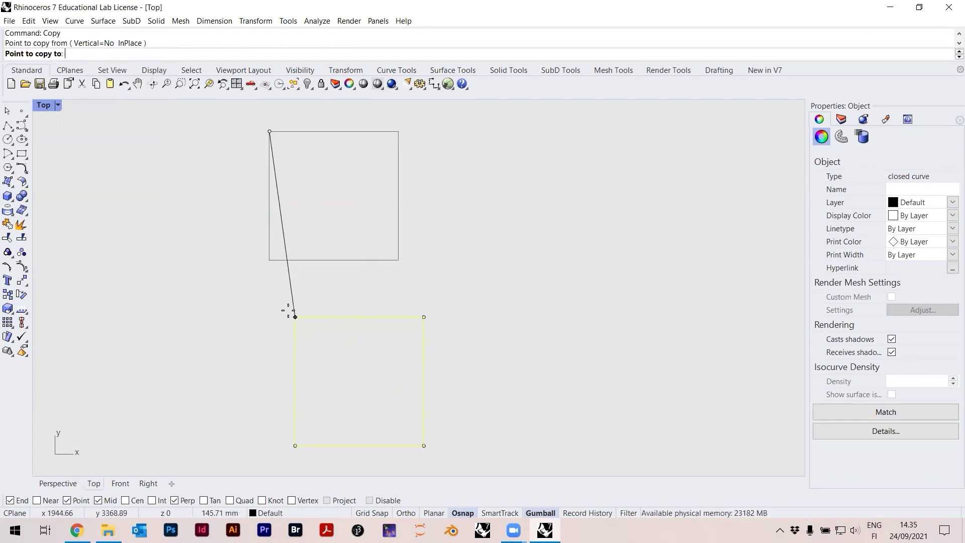
left_click(269, 260)
key("Return")
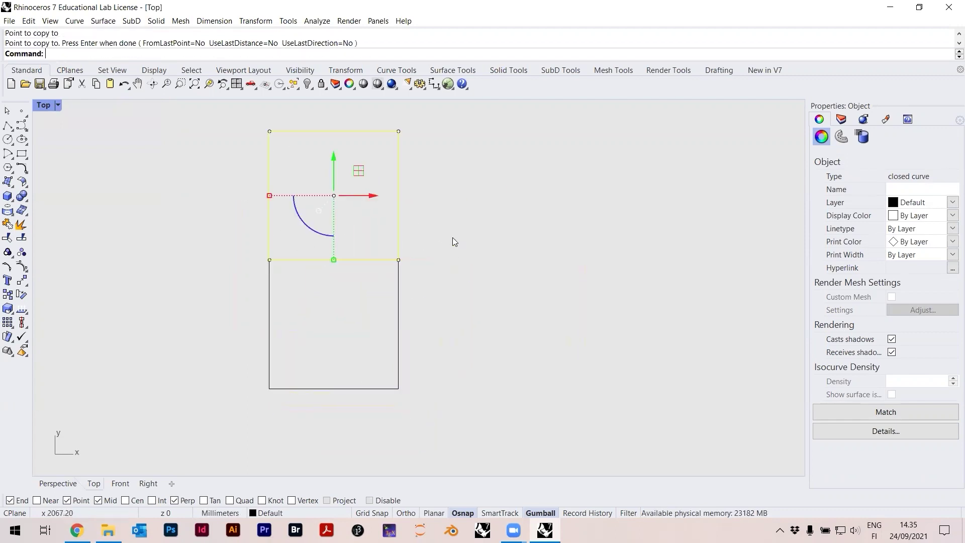
left_click(463, 230)
scroll(478, 254, "down", 2)
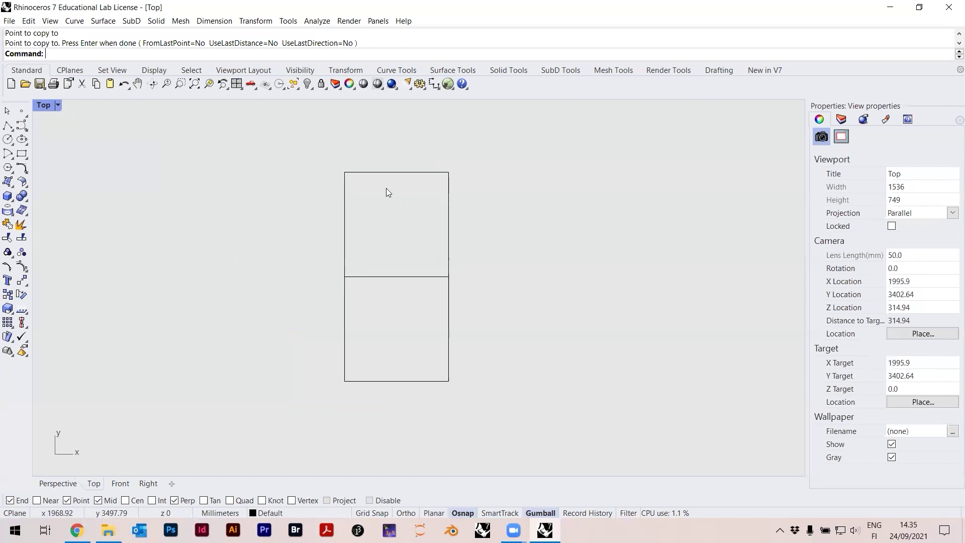
scroll(379, 300, "up", 2)
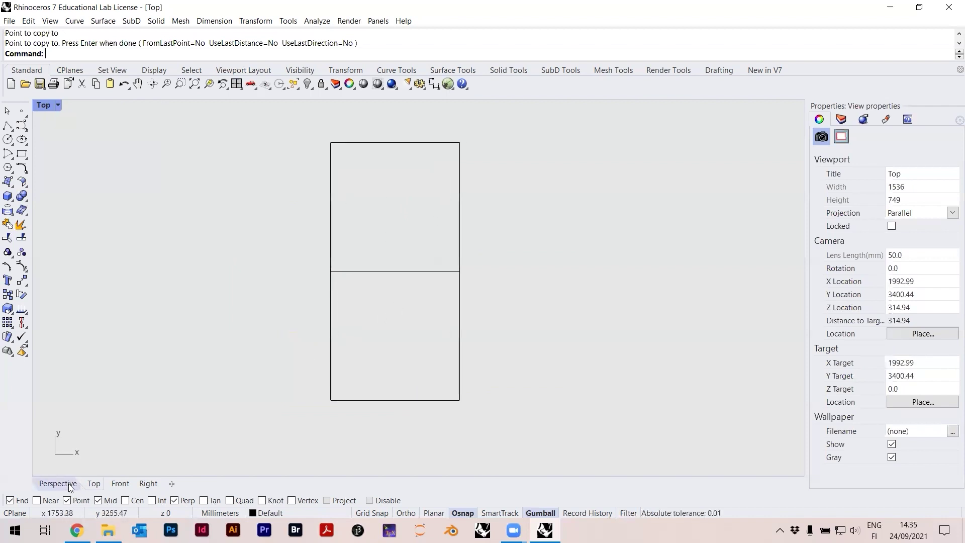
left_click(108, 530)
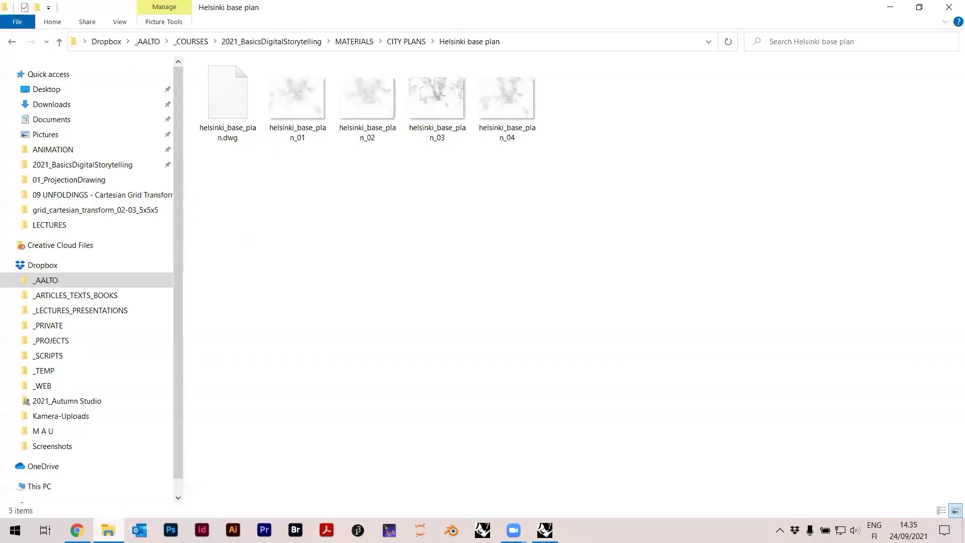
left_click(544, 530)
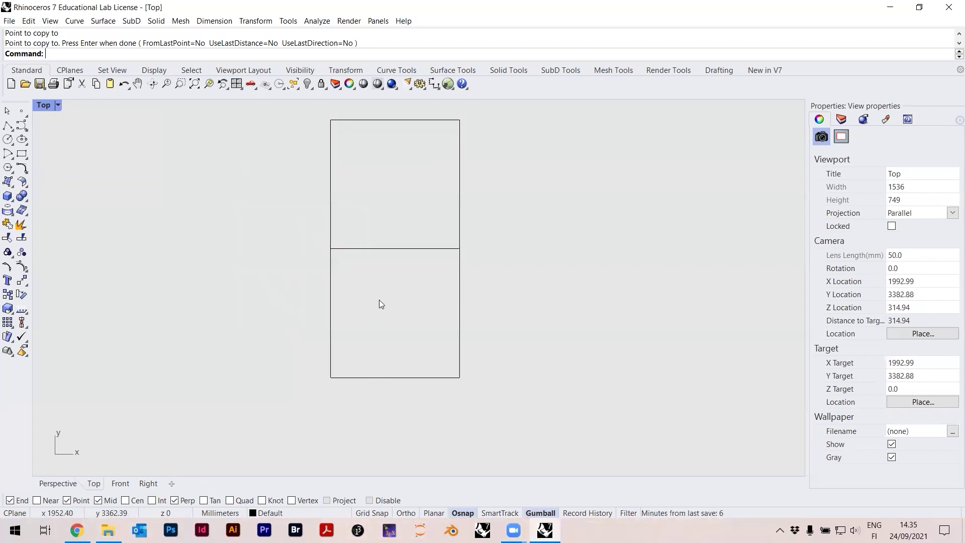
- Turn on the Center object snap and place a circle's centre at the centre of the lower square
scroll(383, 309, "up", 3)
scroll(376, 334, "down", 2)
right_click_drag(383, 341, 362, 345)
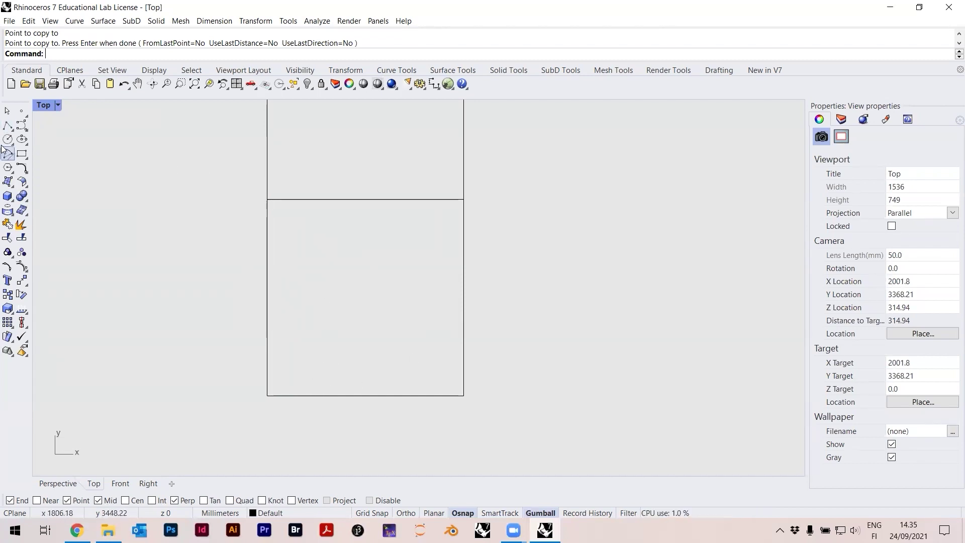
type("Circle")
key("Return")
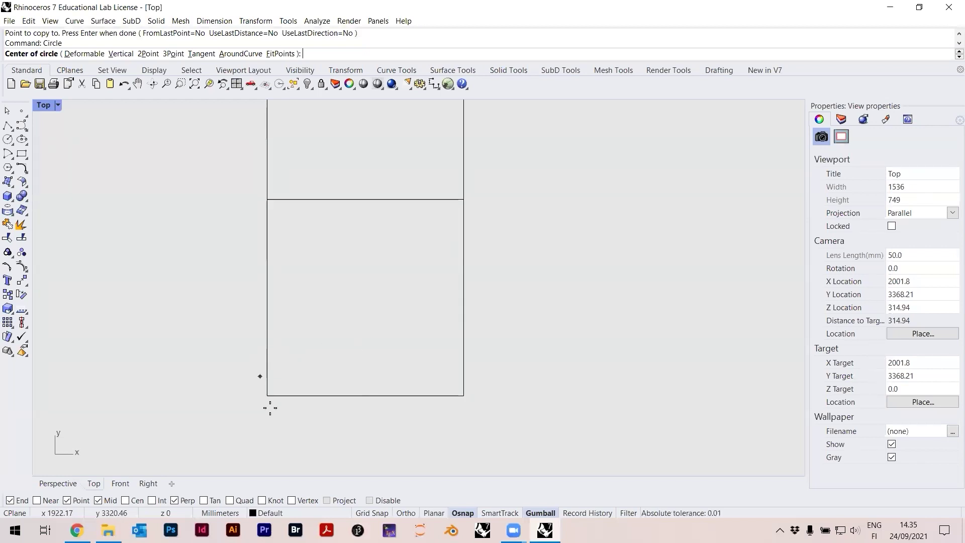
left_click(137, 500)
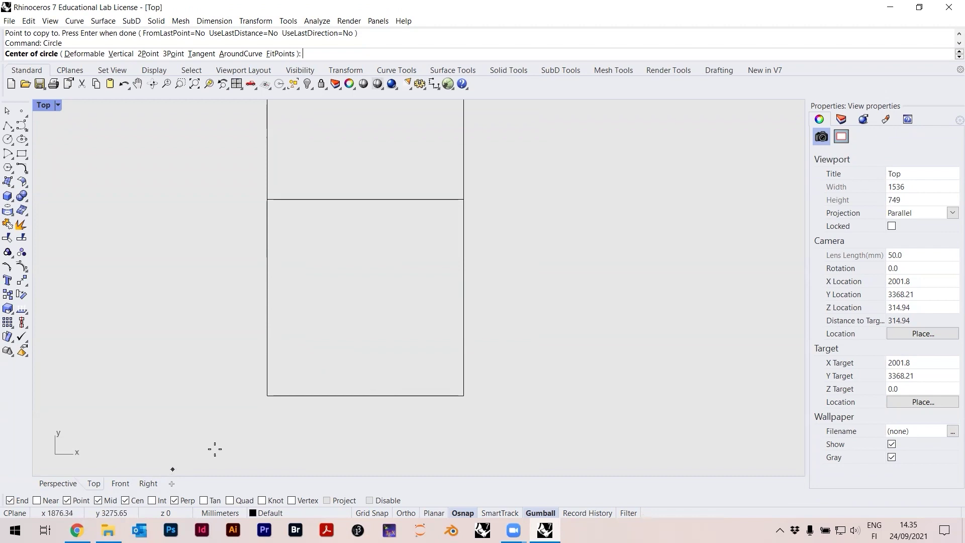
left_click(284, 394)
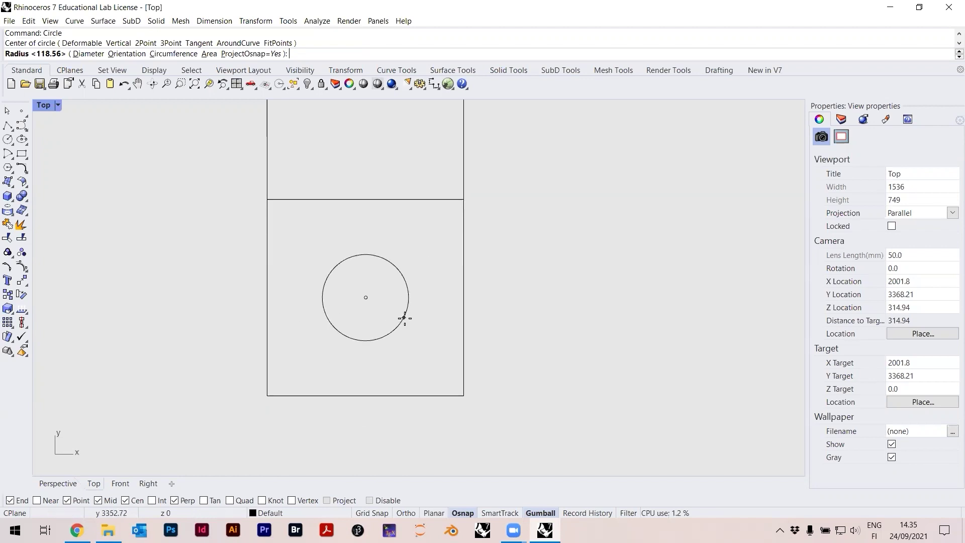
- Turn off the Center snap and finish the circle with a 50 mm radius, snapped to the midpoint of the lower square's right edge
left_click(125, 501)
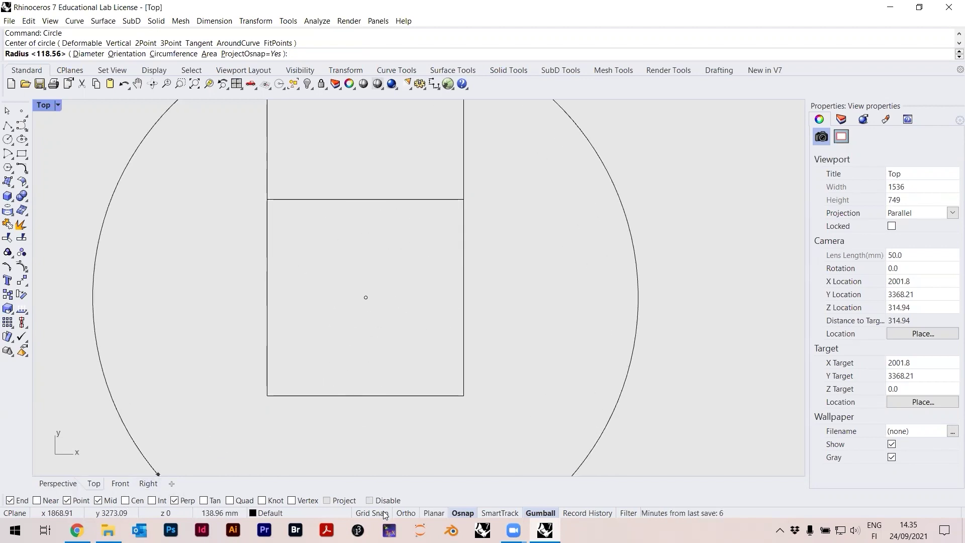
left_click(463, 512)
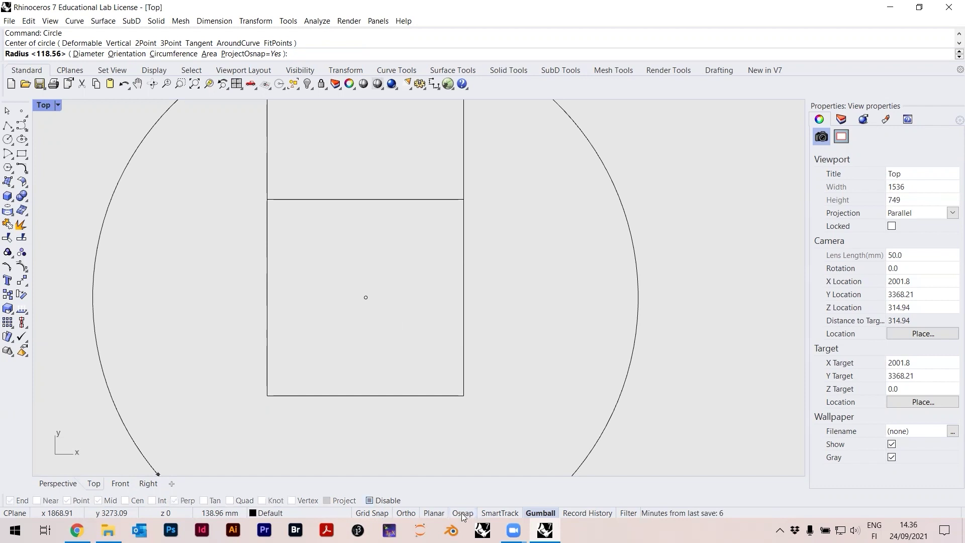
left_click(469, 512)
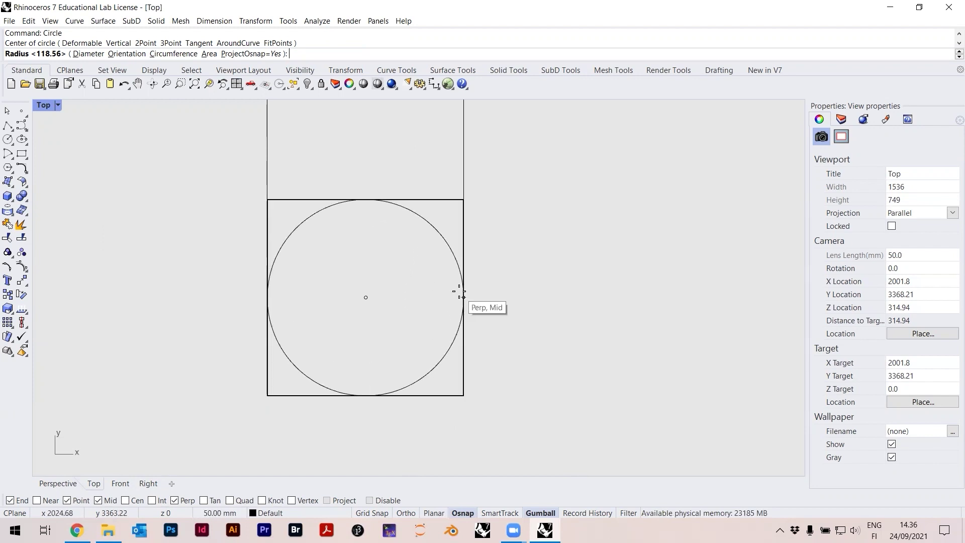
left_click(463, 295)
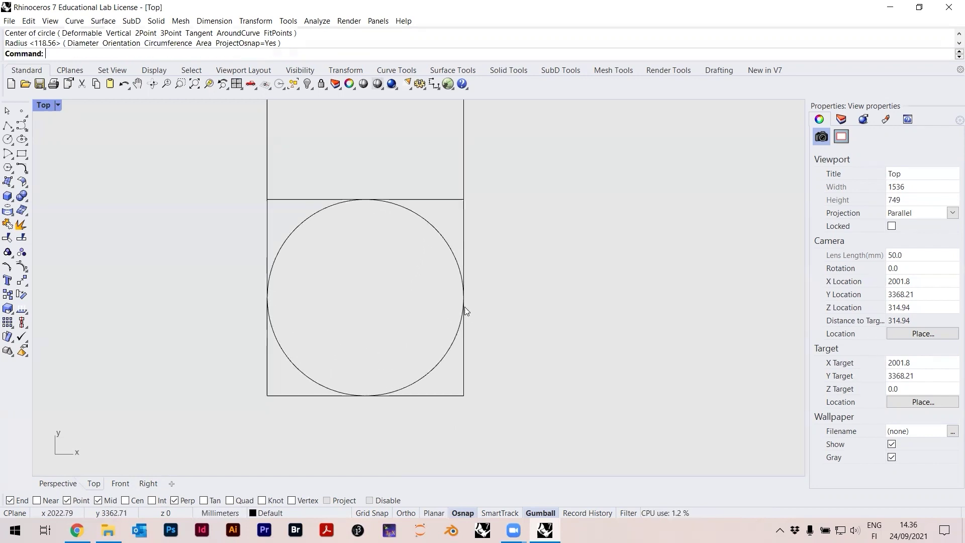
left_click(451, 252)
left_click(500, 273)
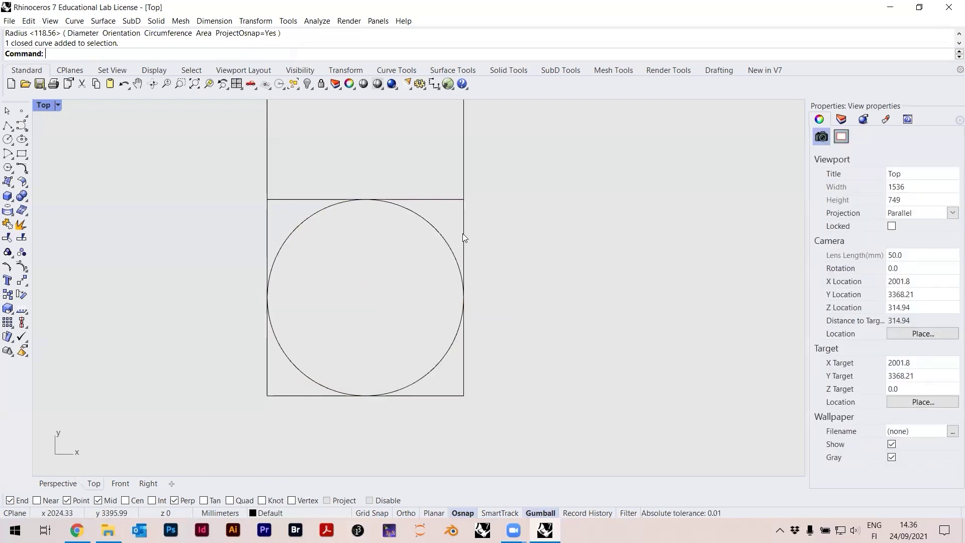
- Turn on the Center snap and scale the circle by a factor of 0.5 about its centre, then deselect it
left_click(443, 235)
left_click(125, 501)
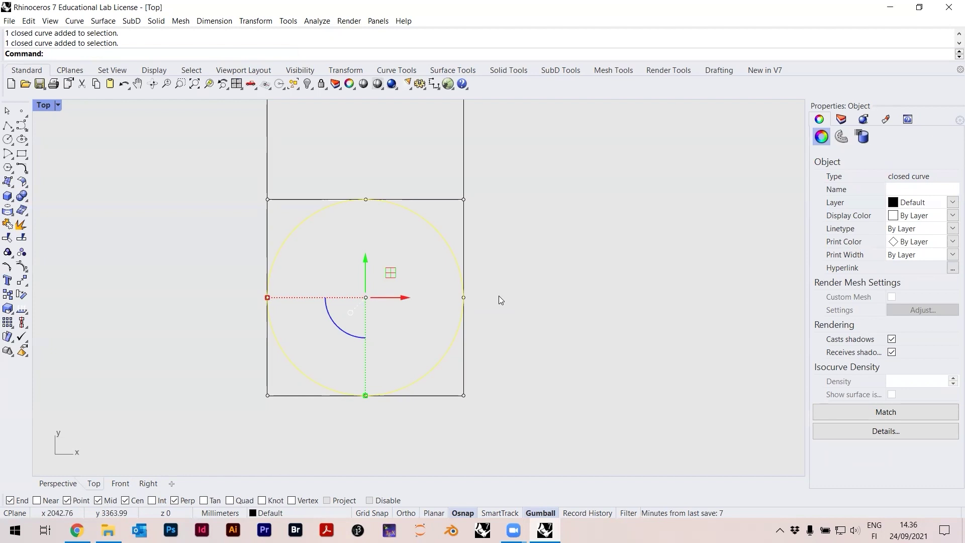
type("Scale")
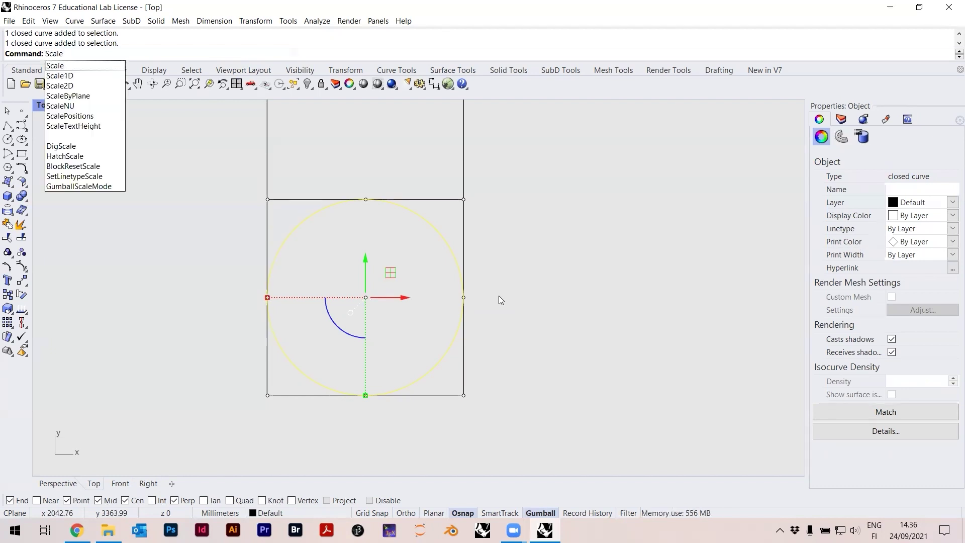
key("Return")
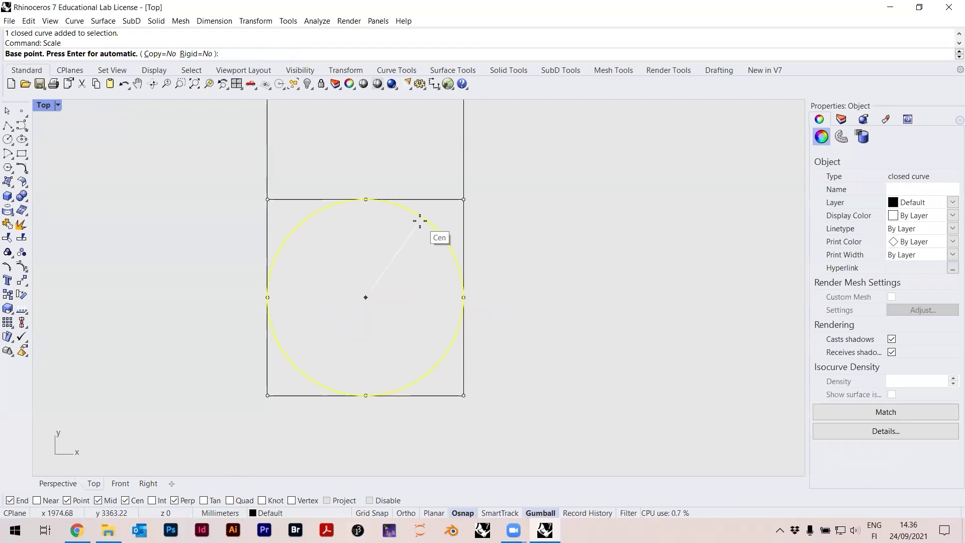
left_click(420, 221)
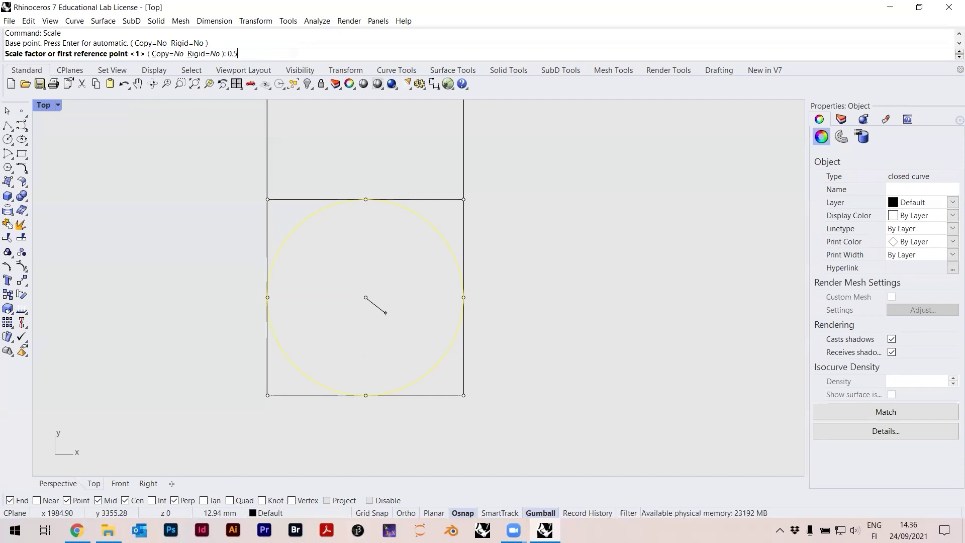
key("Return")
left_click(374, 215)
scroll(383, 336, "up", 1)
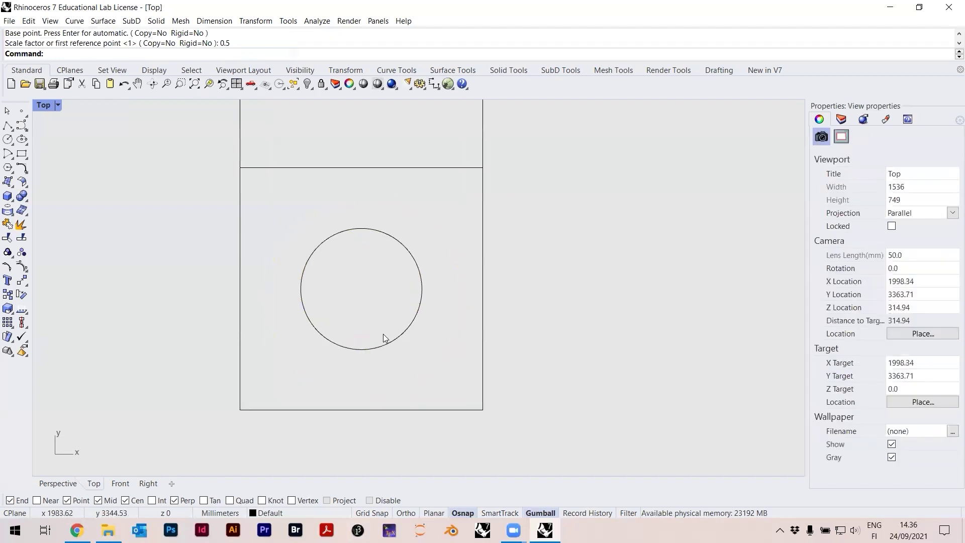
scroll(366, 288, "down", 1)
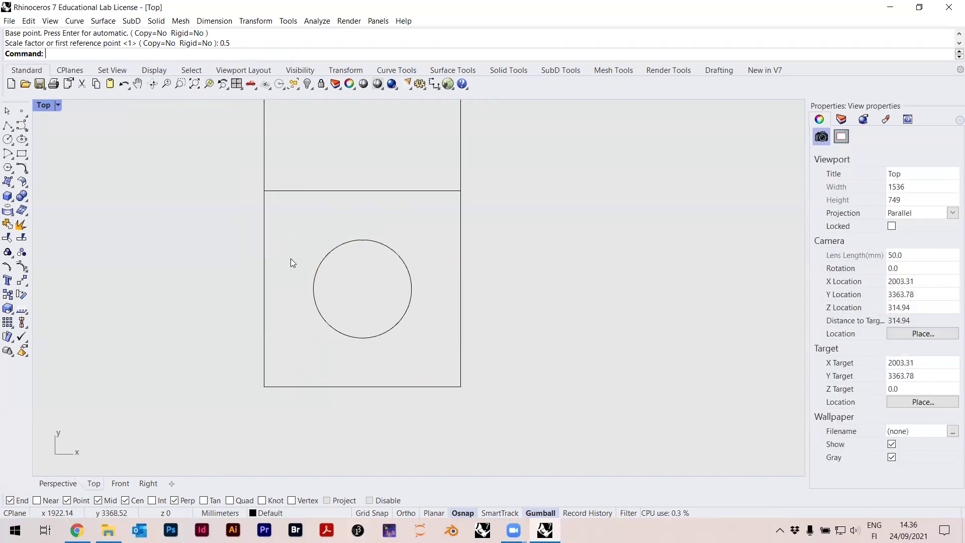
- Set the viewport background colour to Gray in the appearance colour options and apply the options
left_click(420, 84)
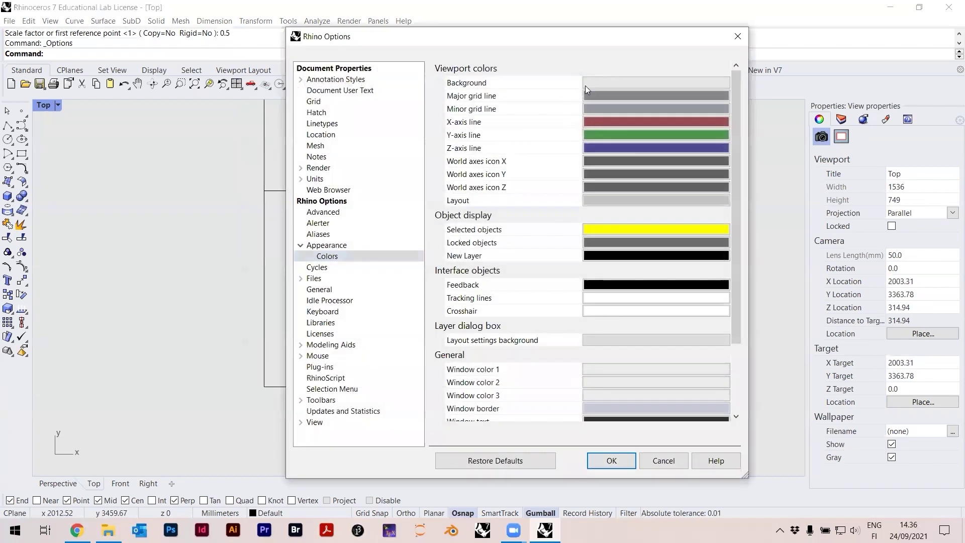
left_click(584, 85)
left_click(144, 153)
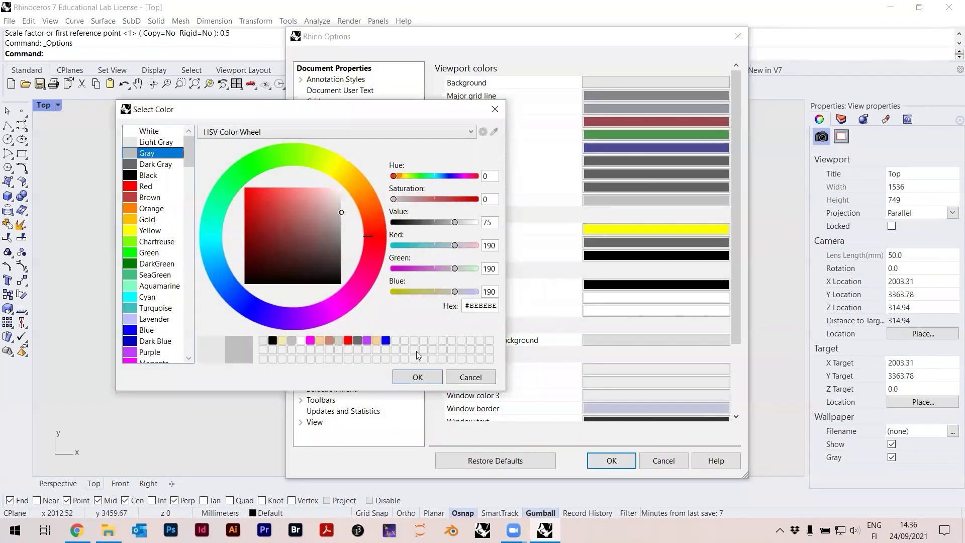
left_click(417, 376)
key("Return")
right_click_drag(463, 327, 443, 336)
scroll(459, 340, "down", 1)
scroll(378, 327, "down", 3)
scroll(377, 328, "up", 3)
right_click_drag(355, 319, 378, 301)
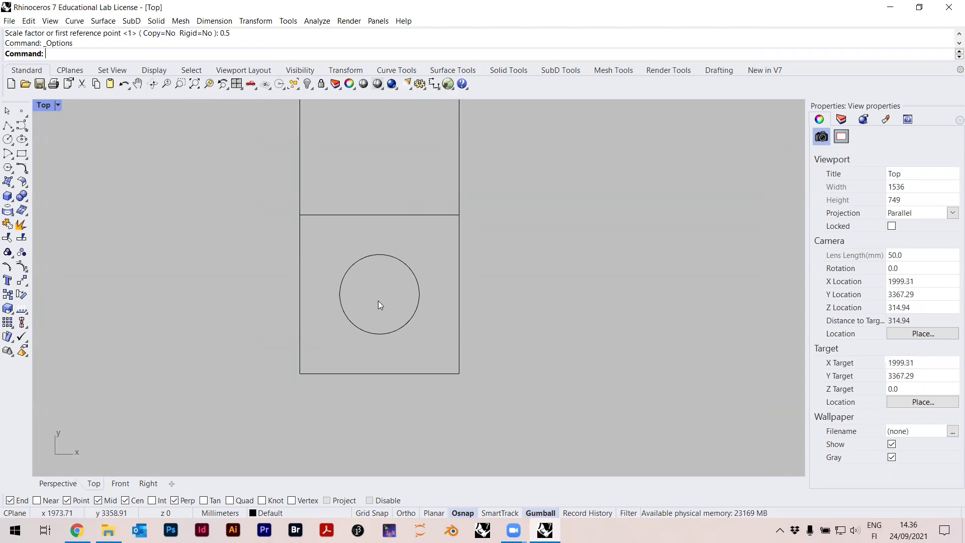
- Turn off the Center snap and draw a vertical line from the circle's leftmost point perpendicular to the lower square's bottom edge
key("Escape")
left_click(12, 131)
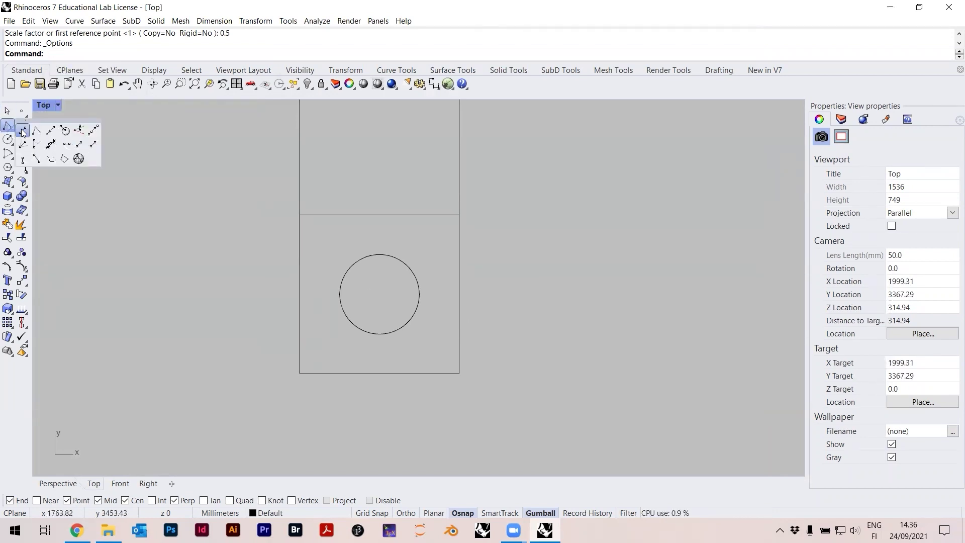
type("Line")
key("Return")
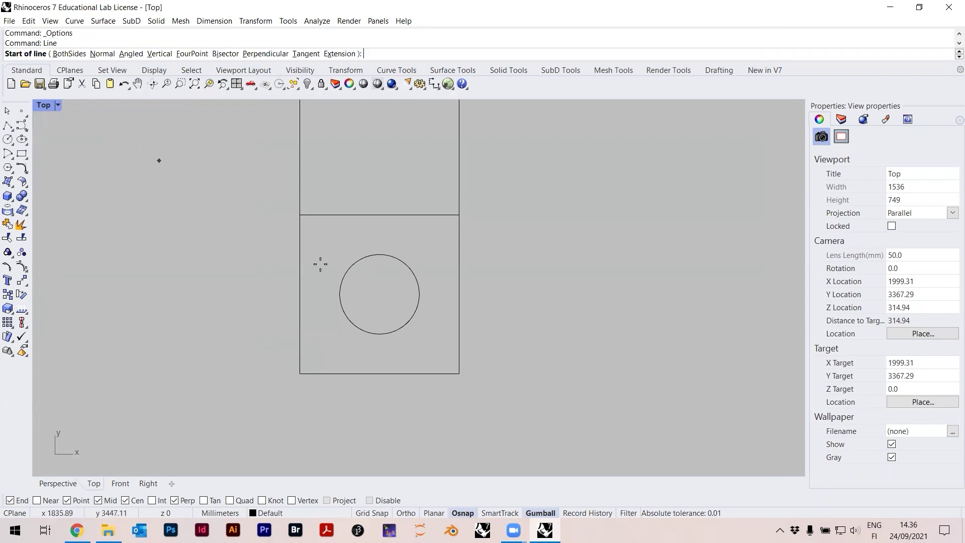
scroll(340, 292, "up", 5)
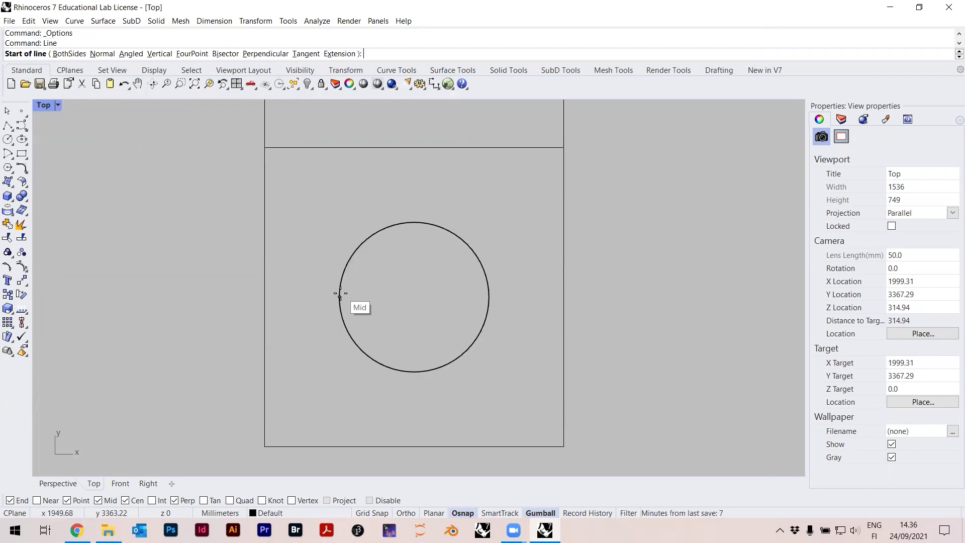
left_click(340, 298)
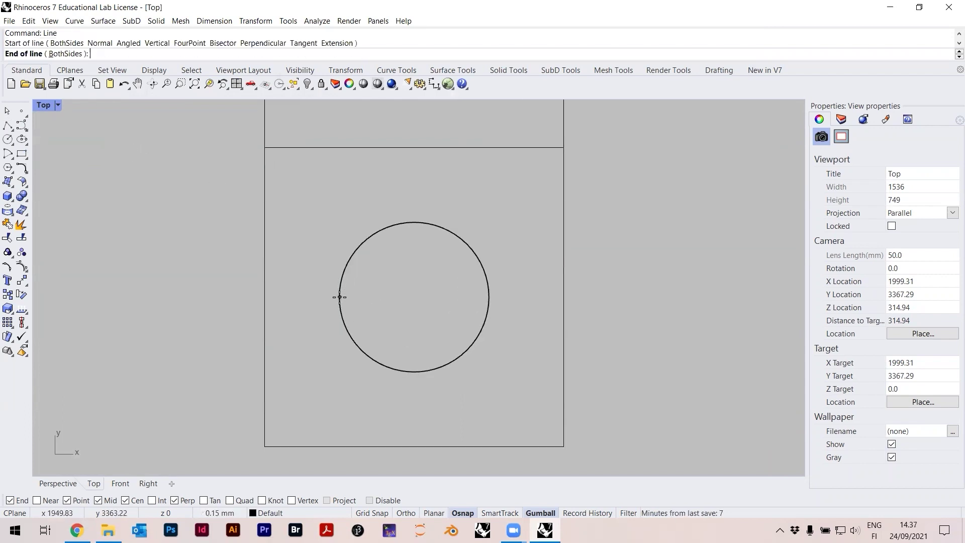
scroll(304, 227, "down", 2)
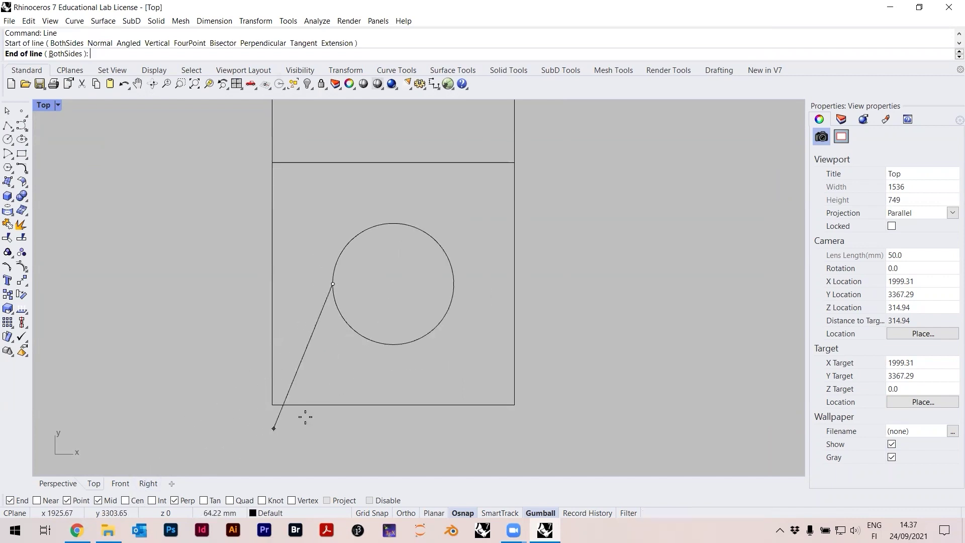
left_click(333, 405)
scroll(384, 308, "down", 1)
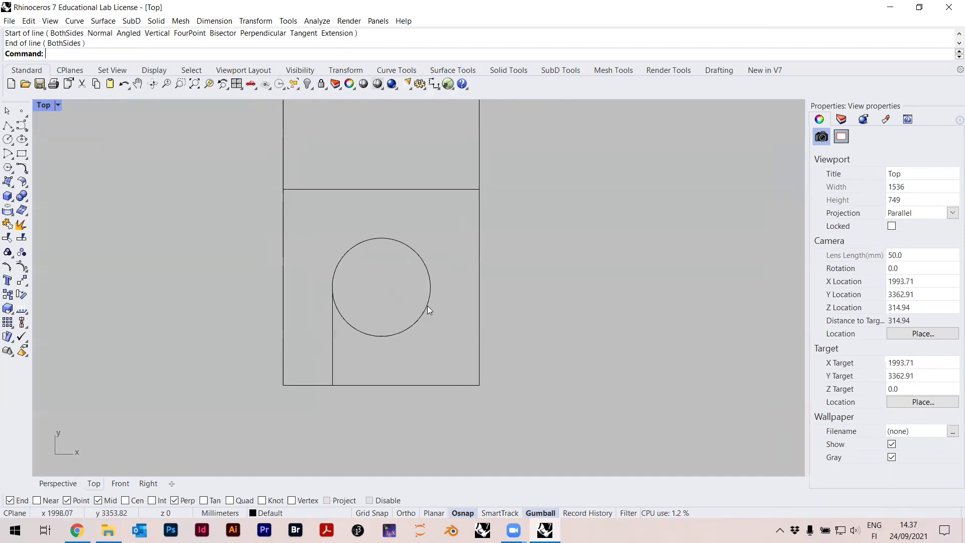
- Draw a second vertical line from the circle's rightmost point perpendicular to the lower square's bottom edge
scroll(427, 306, "up", 1)
key("Return")
left_click(430, 284)
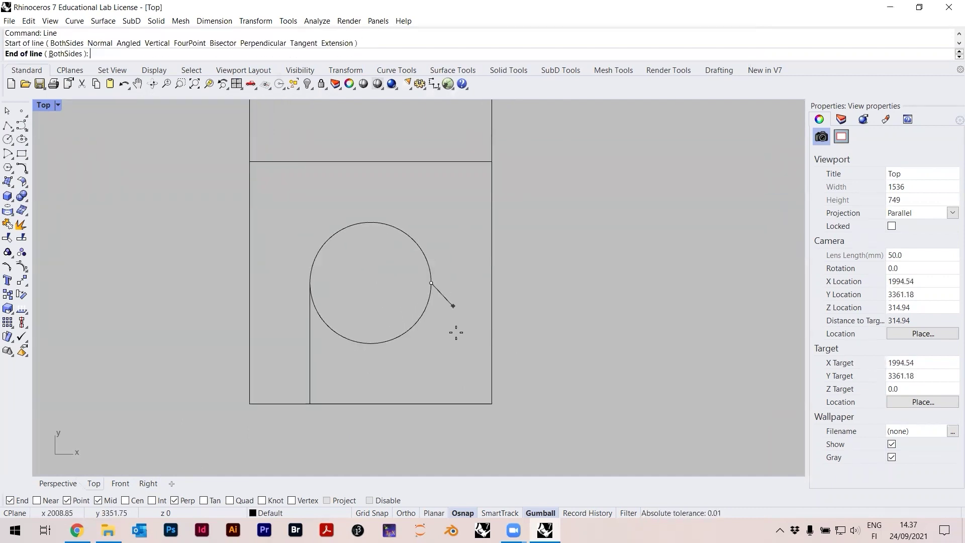
left_click(431, 404)
scroll(422, 268, "down", 1)
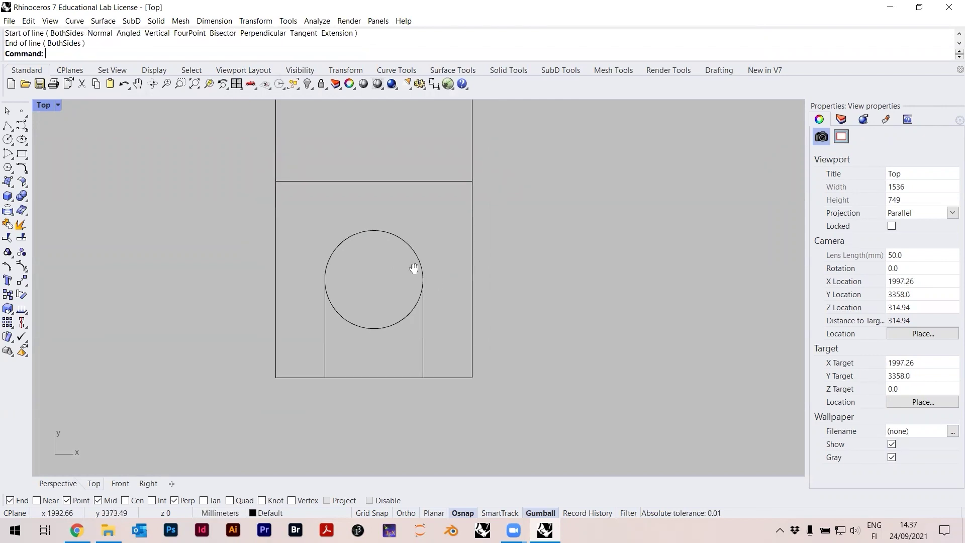
- Measure the distance from the circle's leftmost point to the midpoint of the lower square's left edge
right_click_drag(386, 315, 329, 345)
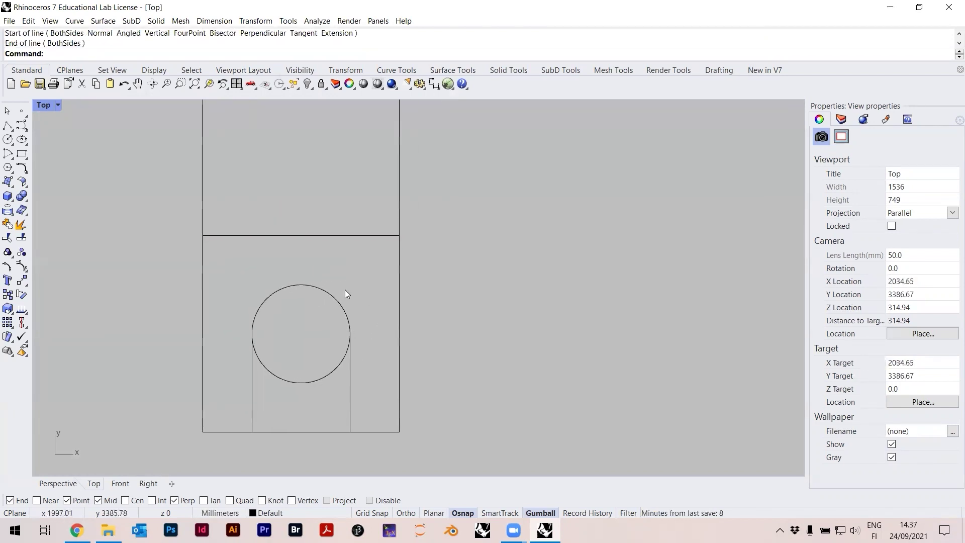
scroll(371, 275, "up", 1)
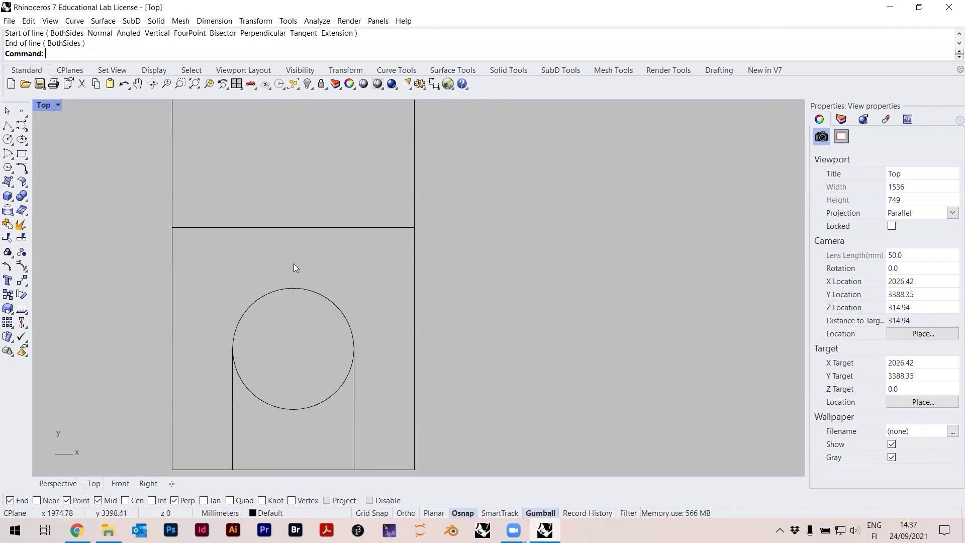
type("Distance")
key("Return")
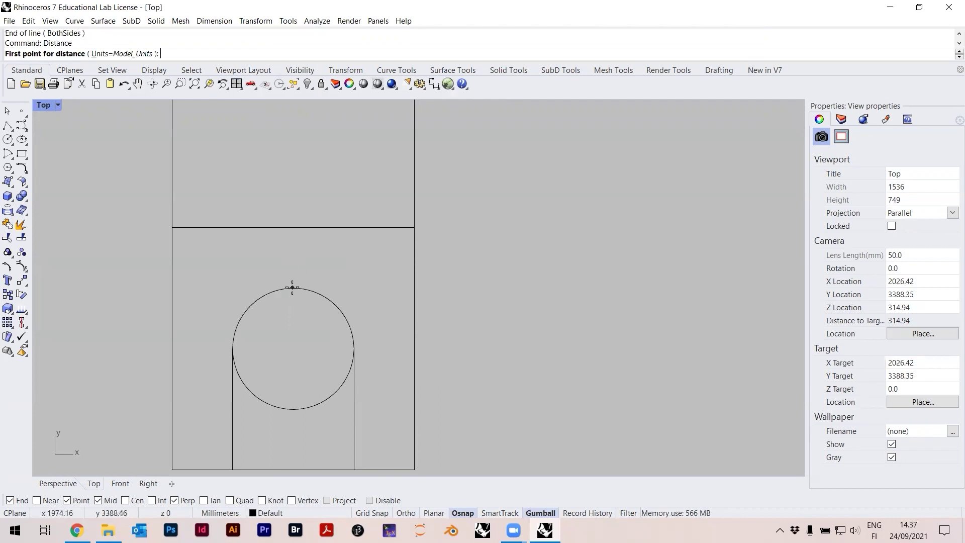
left_click(227, 350)
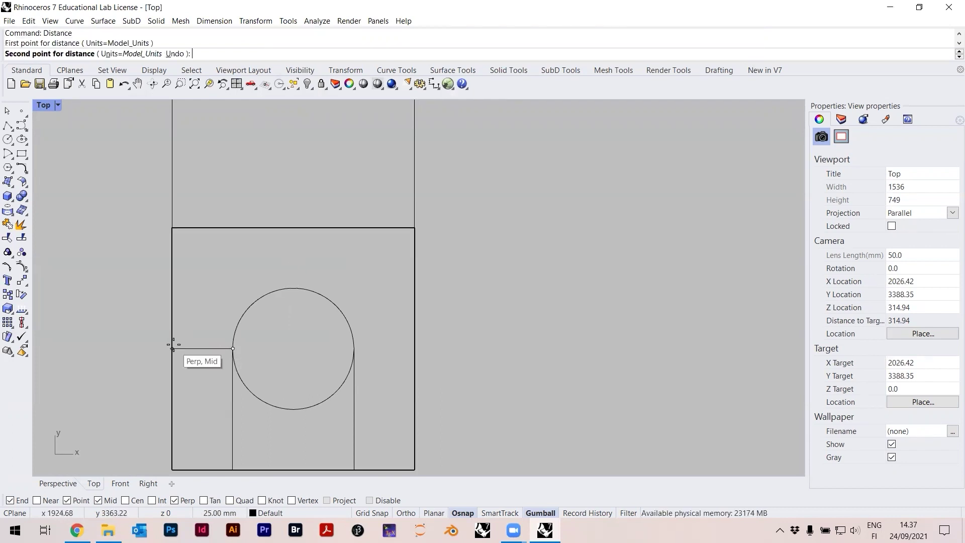
left_click(173, 346)
scroll(299, 269, "down", 4)
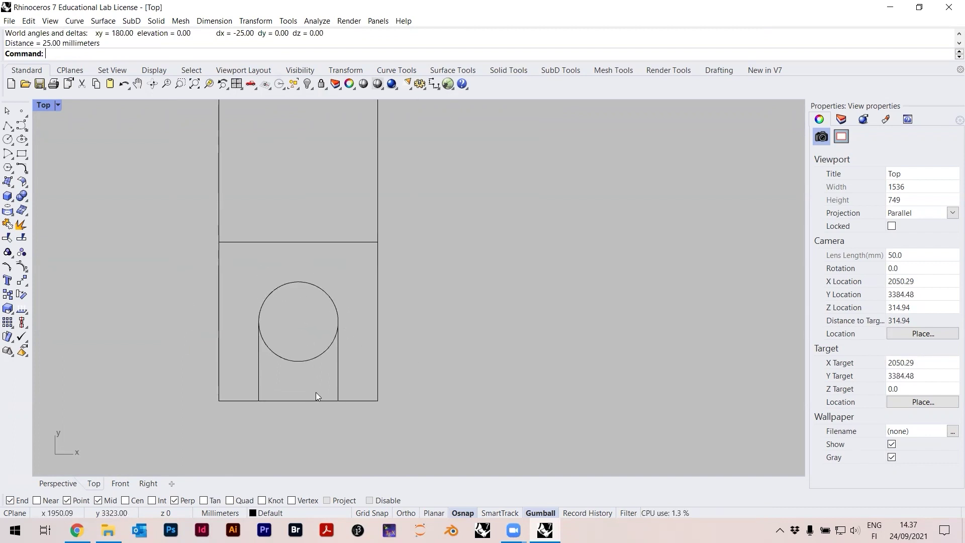
right_click_drag(359, 303, 353, 313)
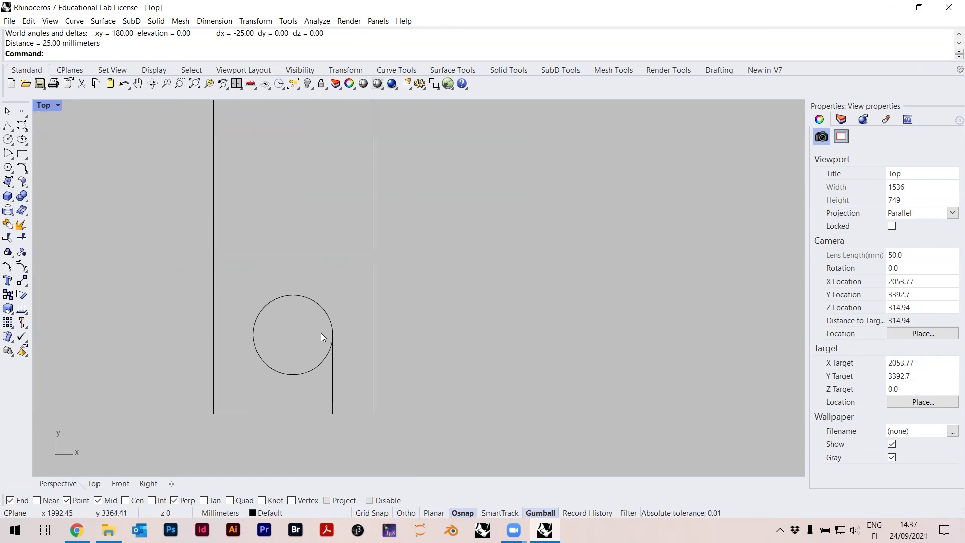
- Select the circle, the square and the vertical lines together and individually to examine the separate curves, then clear the selection
left_click_drag(409, 402, 191, 307)
key("Escape")
right_click_drag(404, 339, 433, 303)
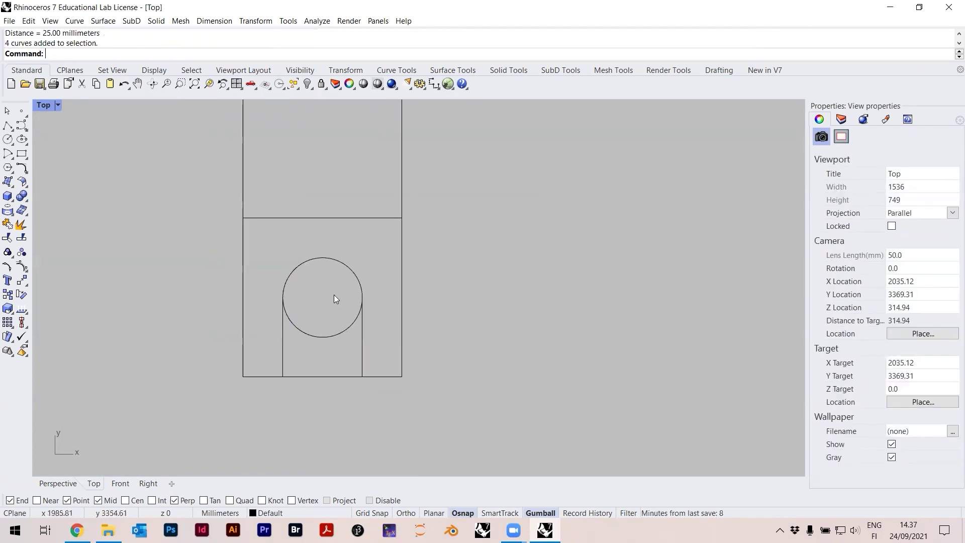
scroll(327, 337, "up", 2)
left_click(343, 332)
left_click(371, 373)
left_click(312, 385)
left_click(273, 361)
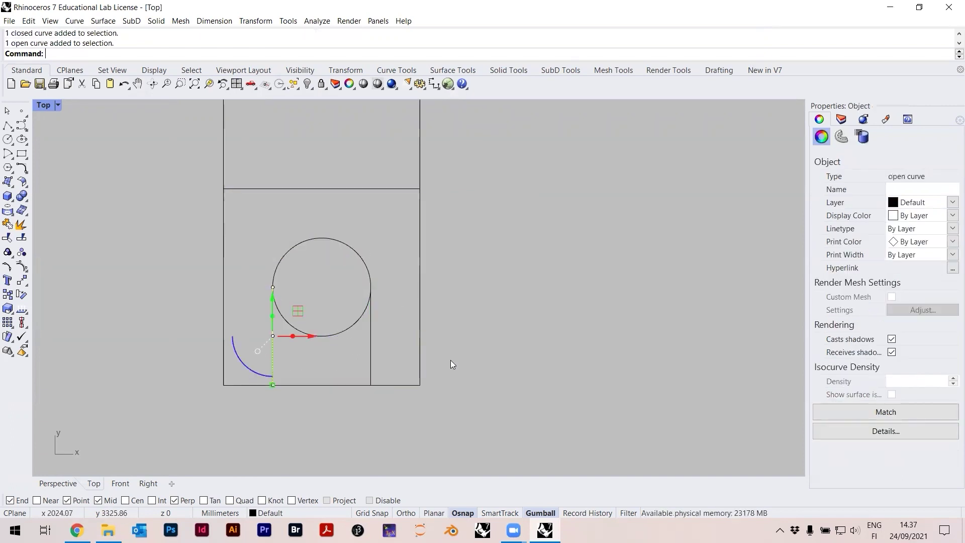
left_click(482, 335)
key("Up")
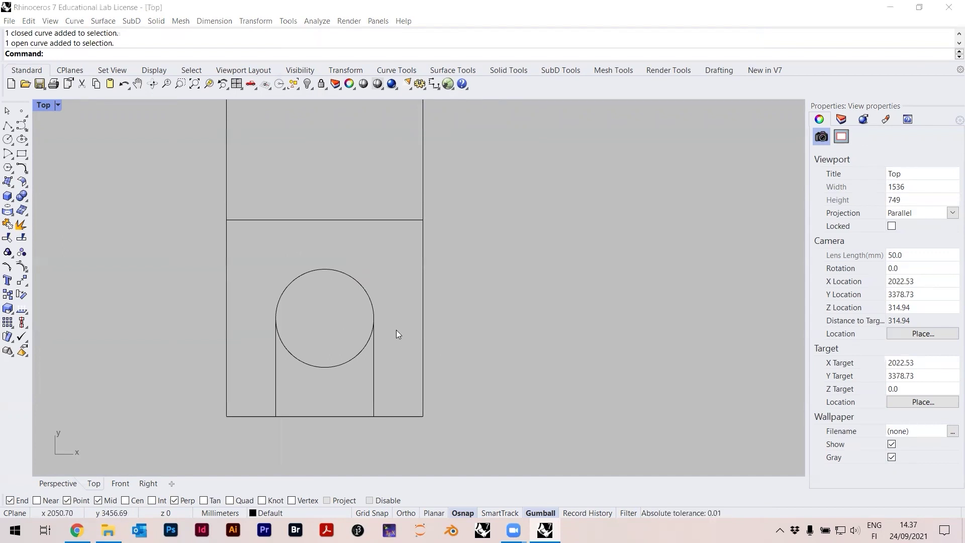
- Turn all object snaps off and back on, and toggle the Center snap
left_click(461, 514)
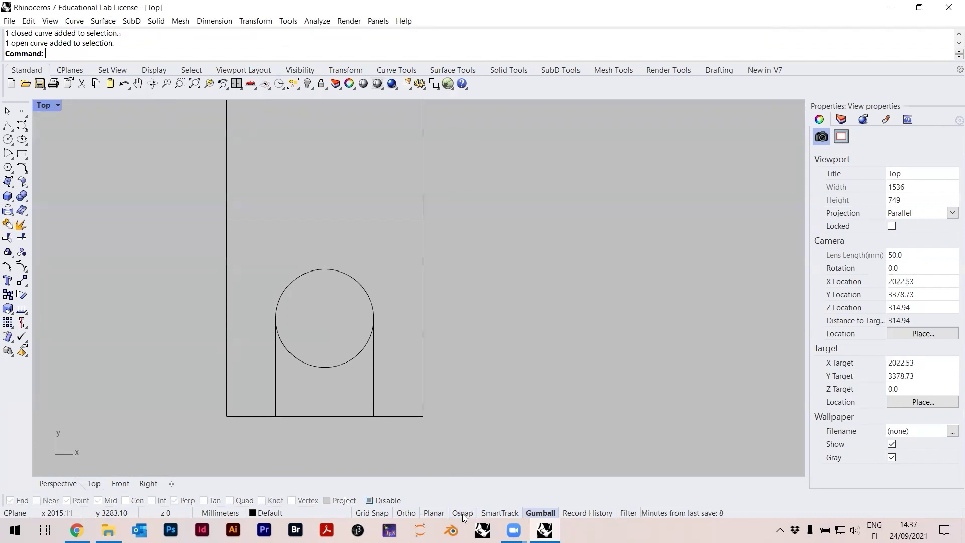
left_click(462, 513)
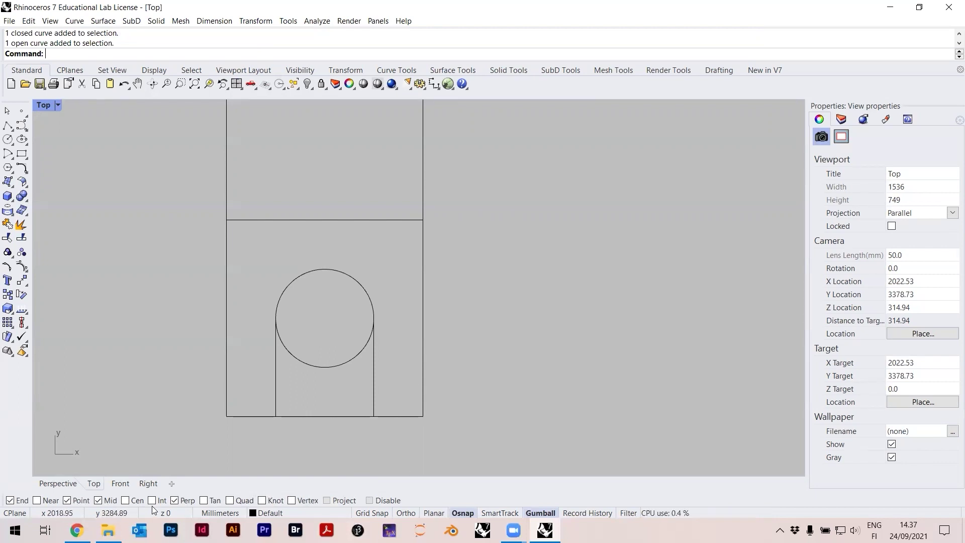
left_click(125, 500)
key("Left")
key("Down")
key("Left")
key("Up")
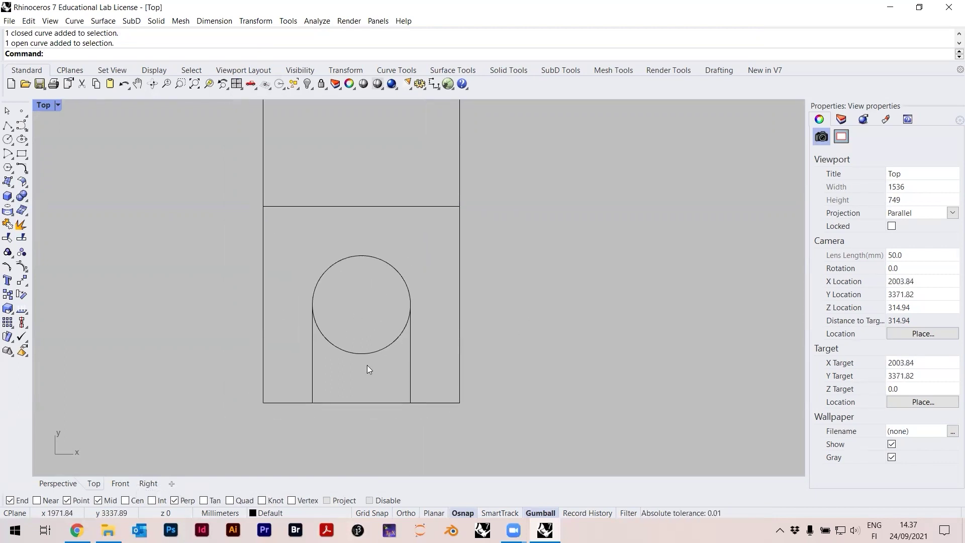
- Trim away the circle's lower half and the square's bottom edge between the two vertical lines, using those lines as cutting objects
type("T")
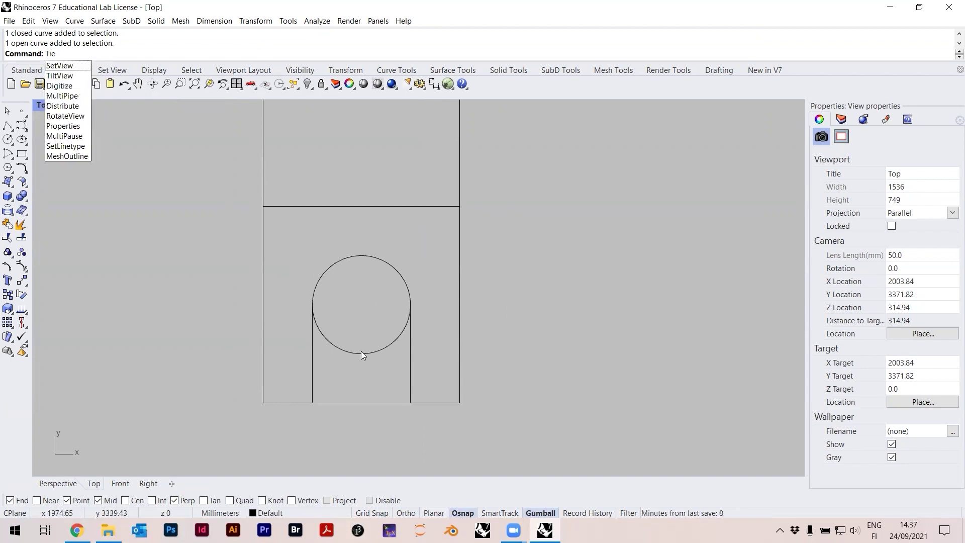
type("rim")
key("Return")
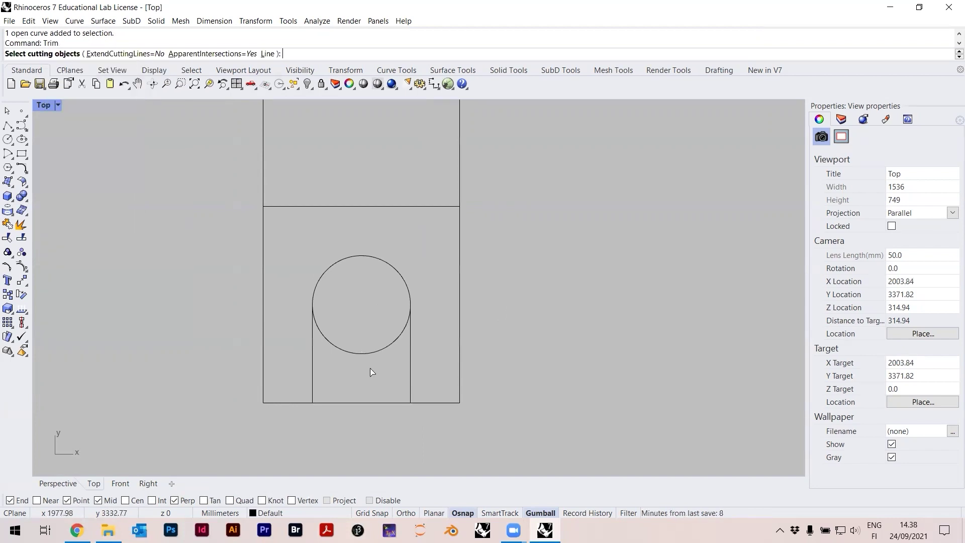
left_click(9, 239)
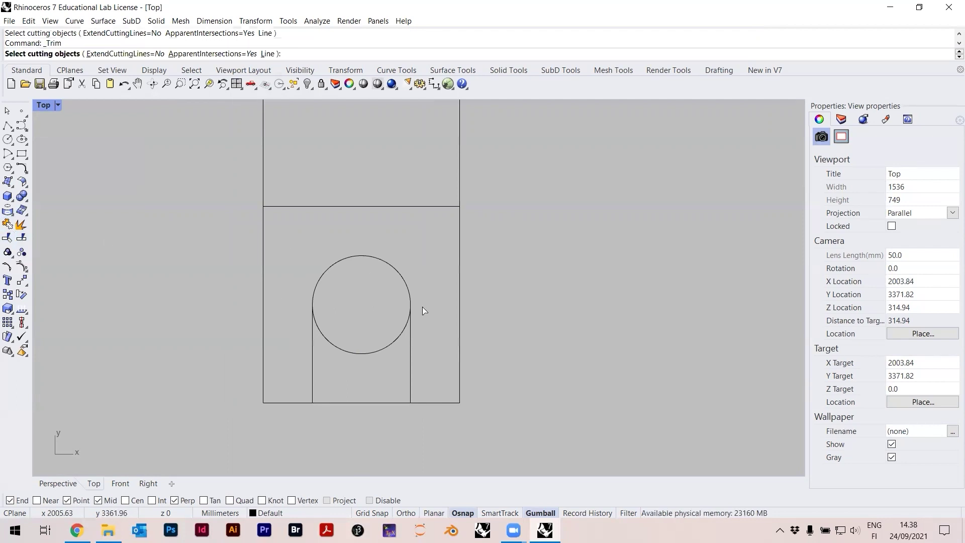
left_click(312, 372)
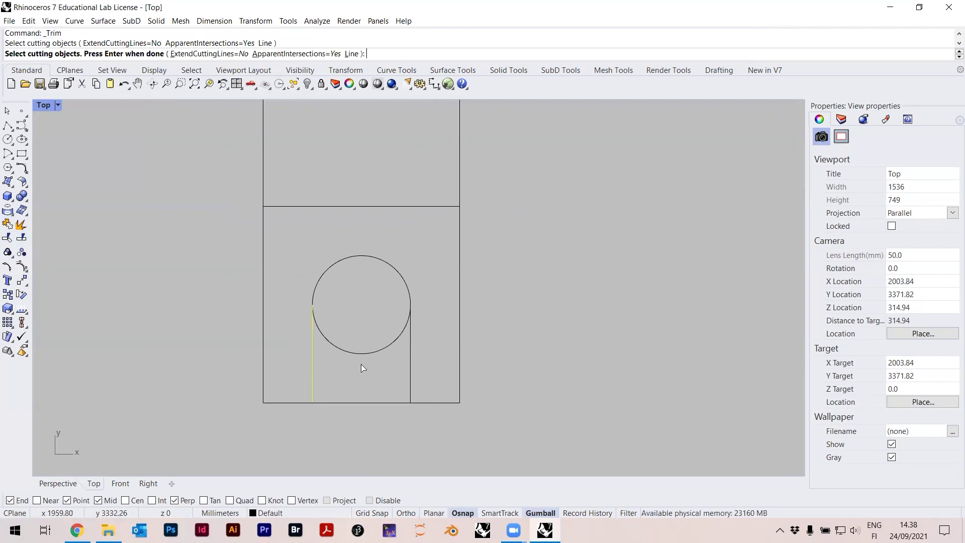
left_click(409, 368)
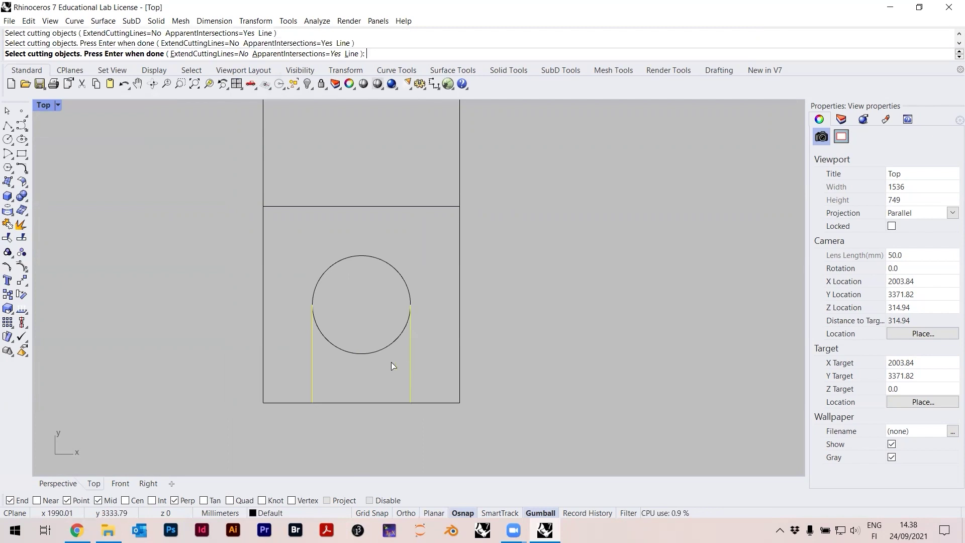
key("Return")
left_click_drag(378, 431, 364, 322)
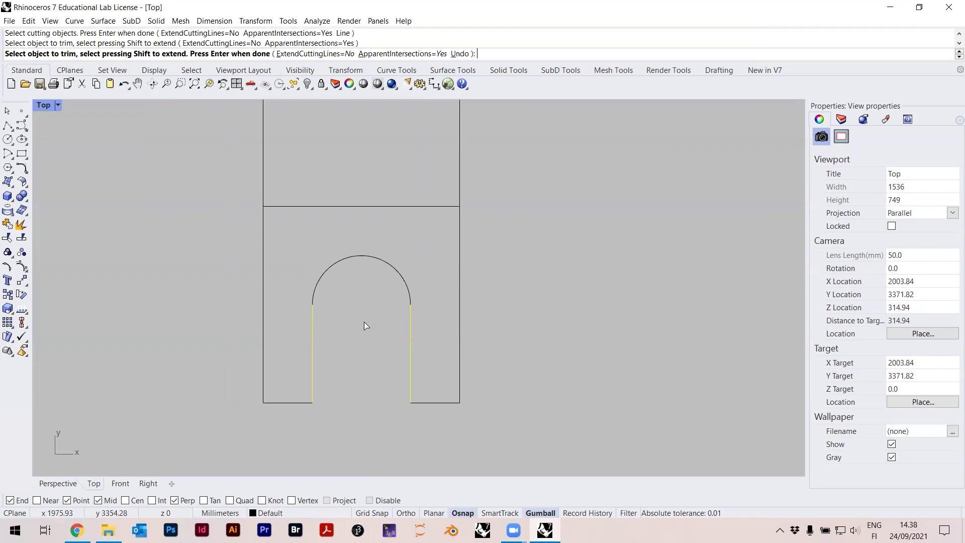
key("Return")
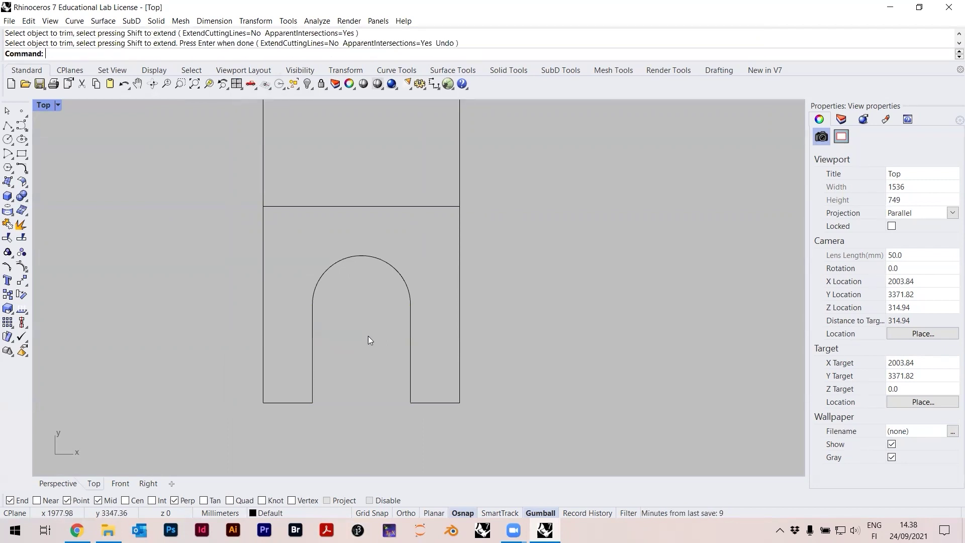
- Select the trimmed square, the arc and the vertical lines together and individually to check whether they are joined
left_click(459, 217)
key("Escape")
left_click_drag(218, 170, 498, 422)
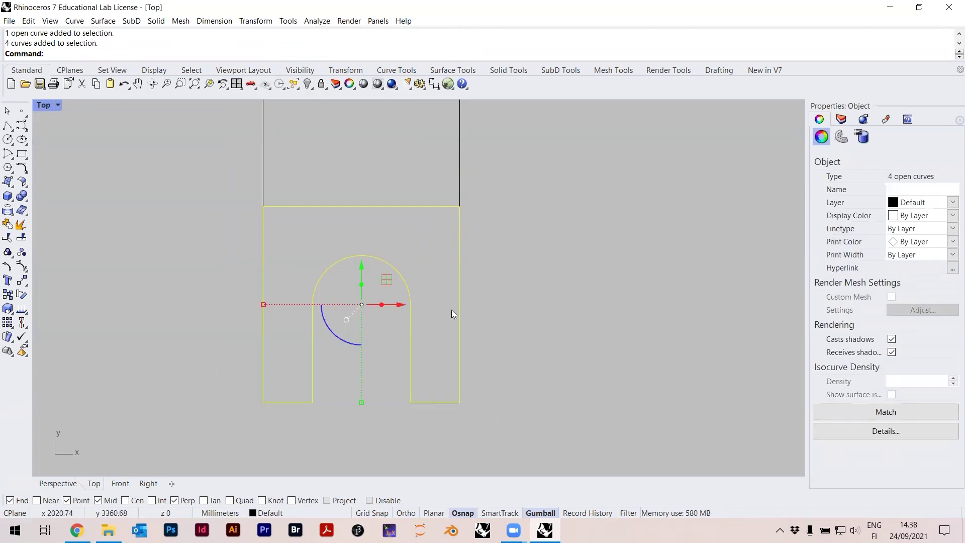
left_click(224, 178)
left_click_drag(224, 178, 521, 444)
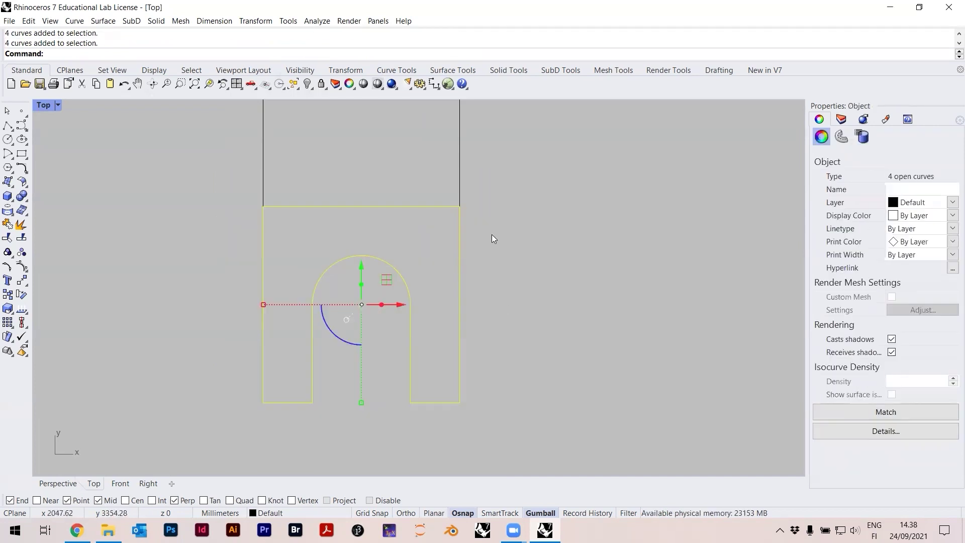
left_click_drag(475, 302, 314, 269)
left_click(248, 237)
left_click(324, 282)
left_click_drag(238, 182, 546, 437)
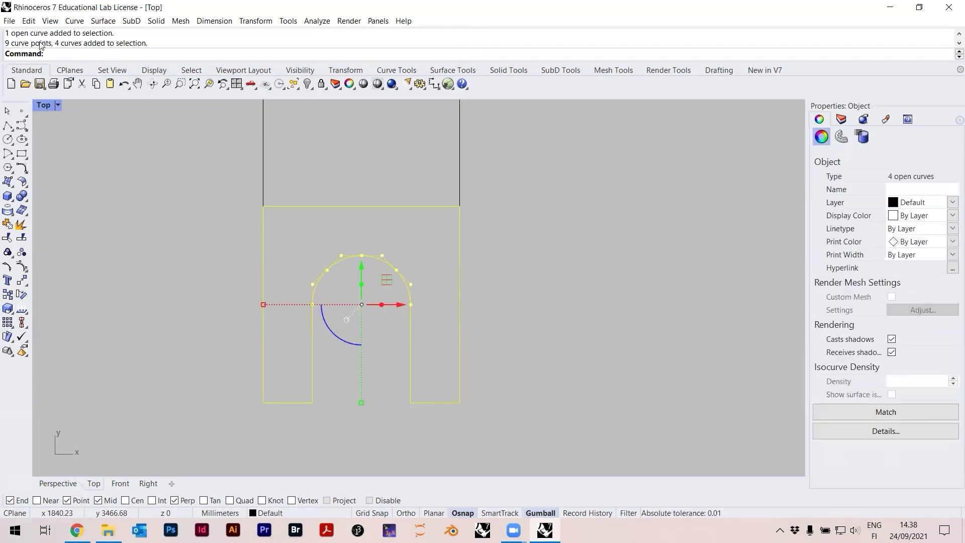
left_click(163, 240)
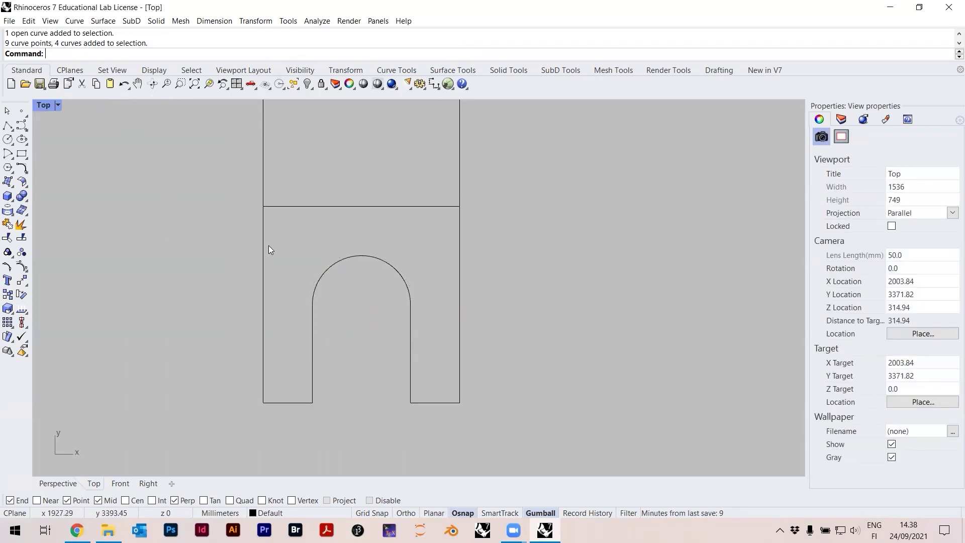
left_click_drag(225, 176, 267, 231)
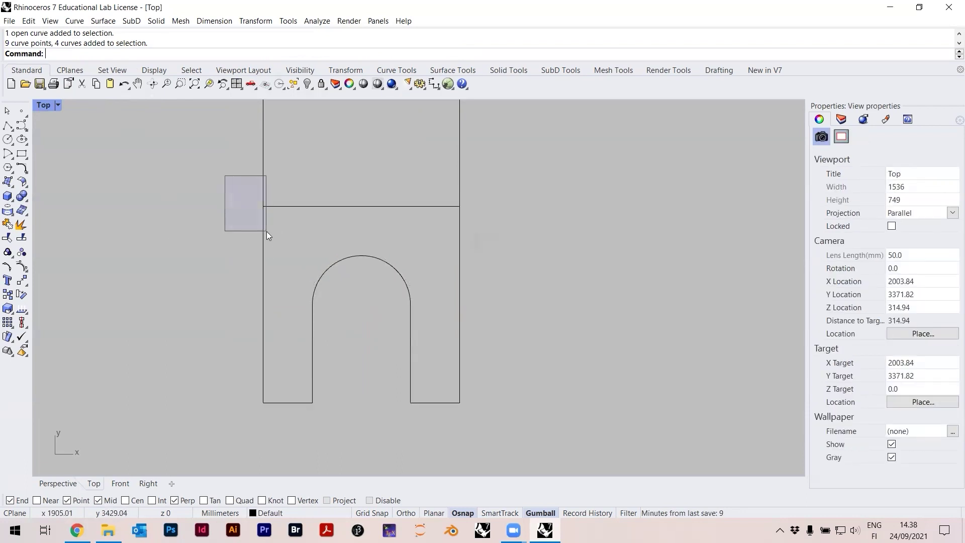
left_click(325, 270)
left_click(310, 334)
left_click(274, 286)
left_click(265, 279)
- Join the trimmed square, arc and two vertical lines into one closed curve, select it to check, then deselect it
left_click_drag(221, 163, 498, 423)
type("Join")
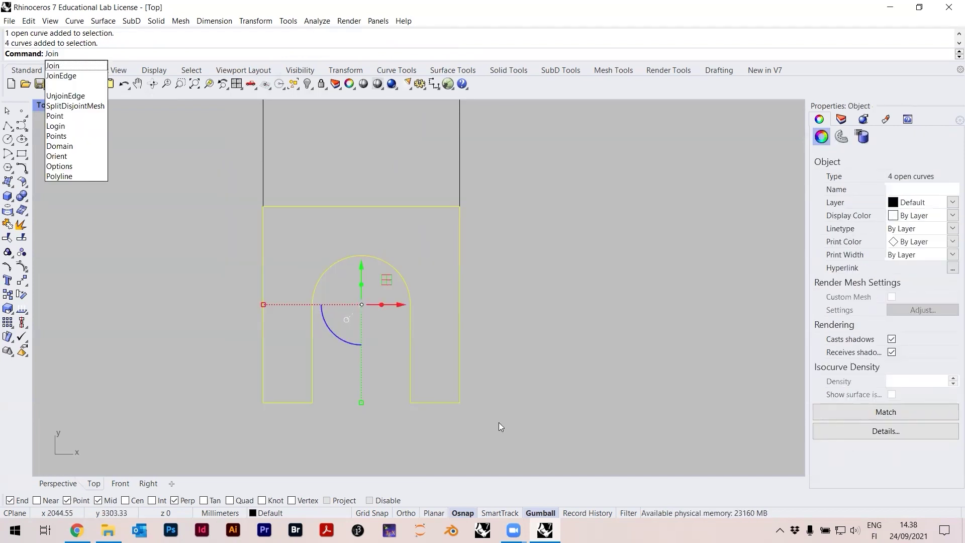
key("Return")
left_click(588, 373)
left_click(459, 327)
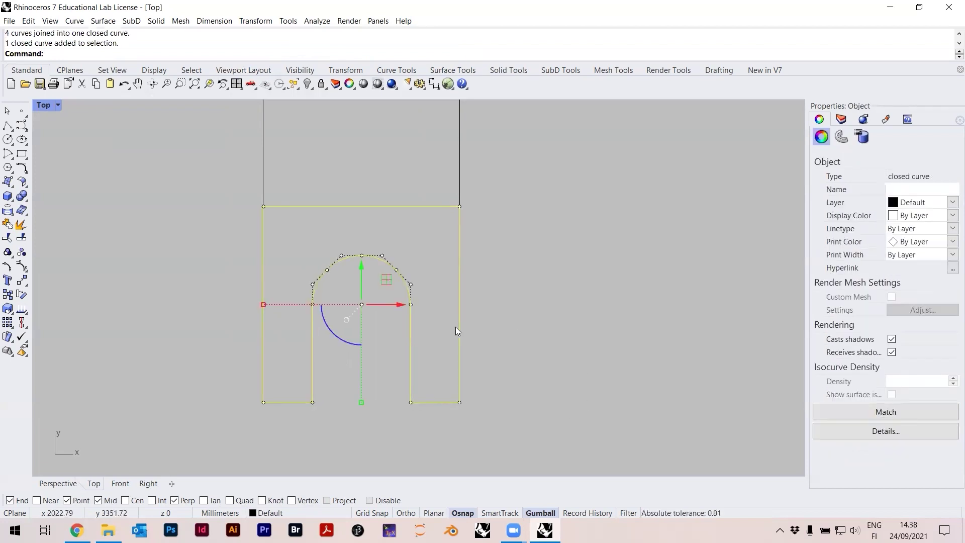
scroll(484, 334, "down", 3)
left_click(442, 275)
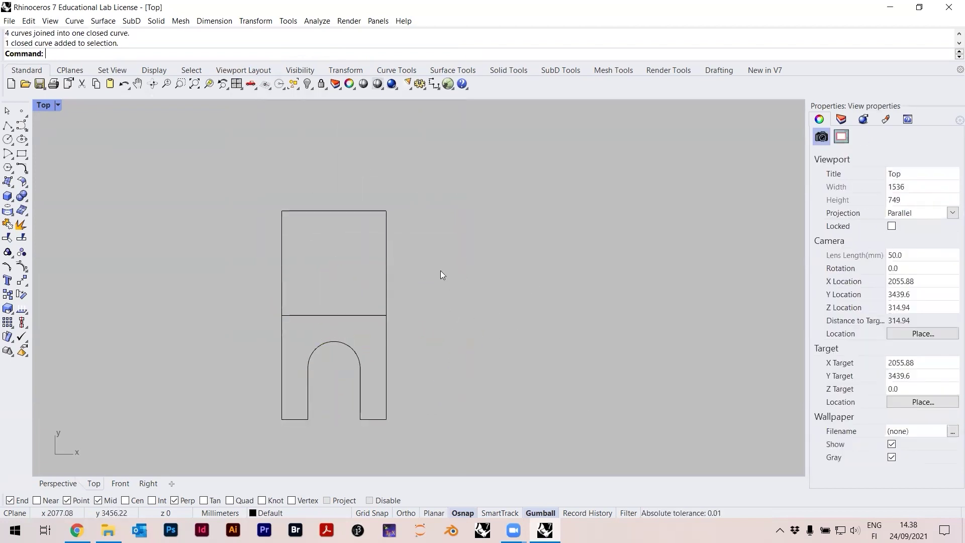
- Rotate the upper square by -30 degrees about its lower-right corner, using its lower-left corner as the first reference point
left_click(382, 258)
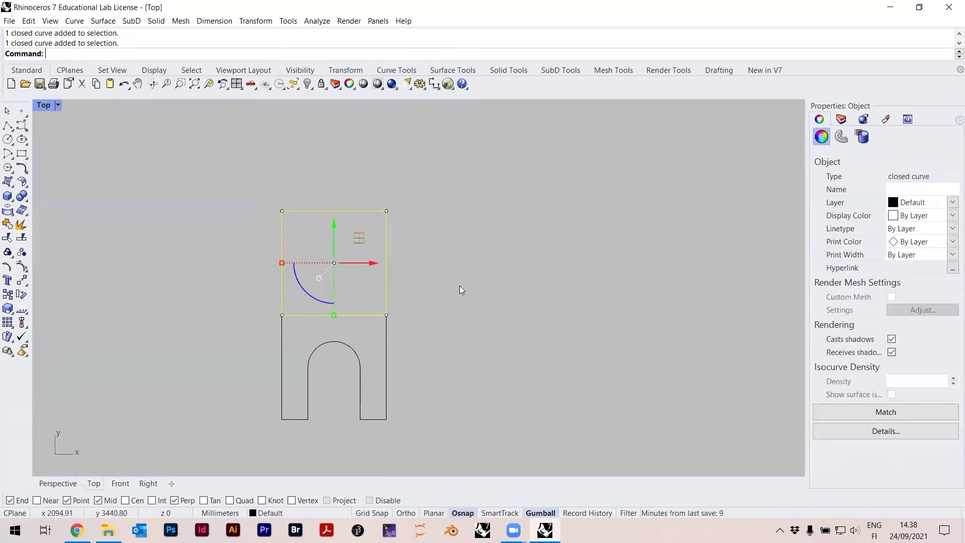
scroll(377, 265, "up", 2)
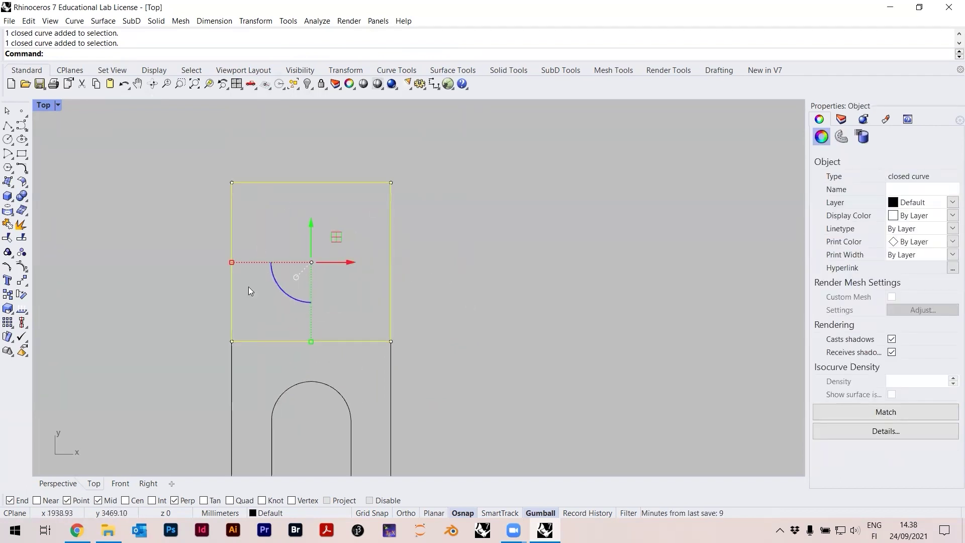
left_click(414, 263)
scroll(377, 269, "down", 2)
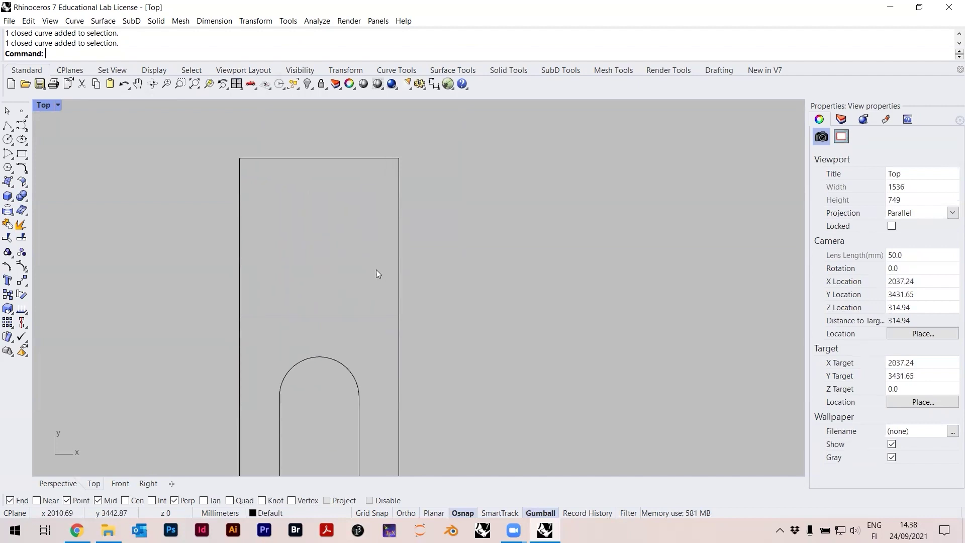
left_click(391, 235)
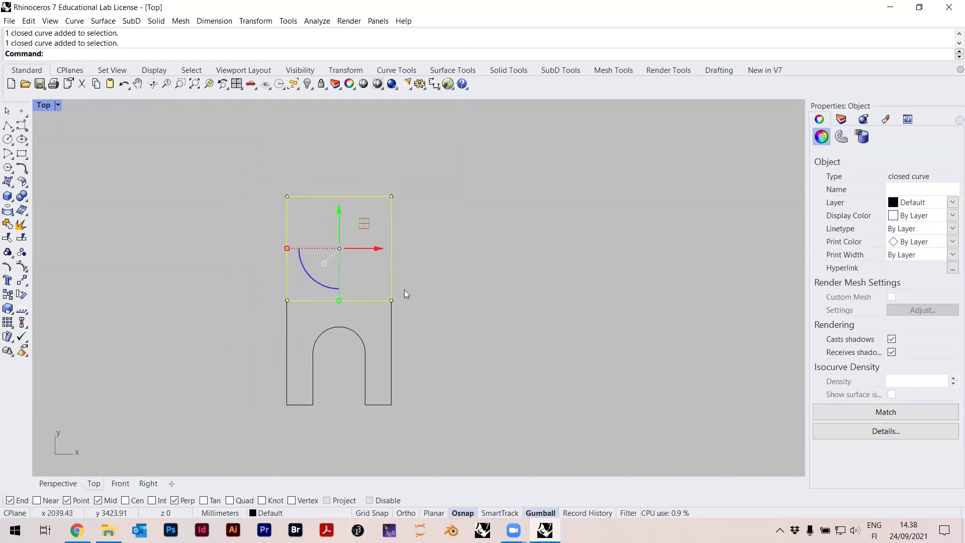
scroll(401, 274, "up", 1)
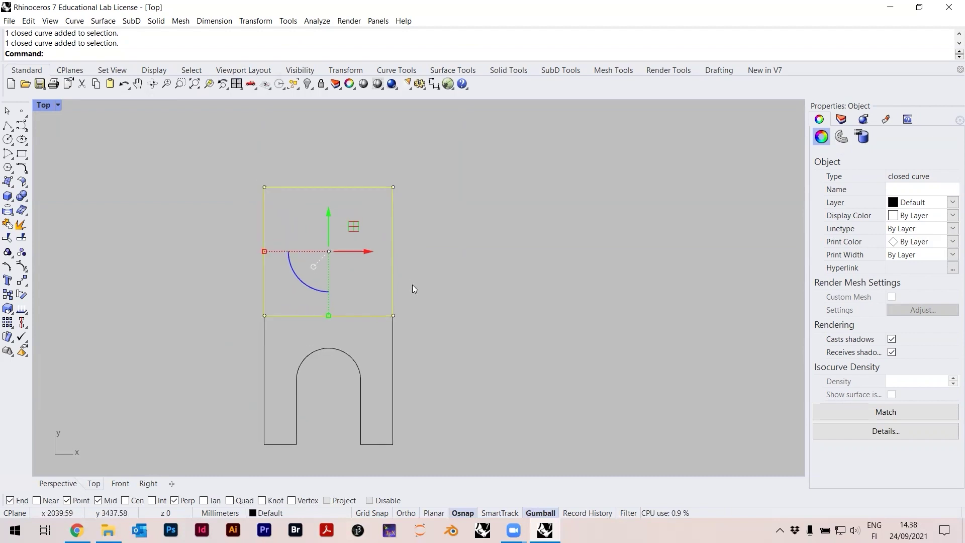
type("Rotate")
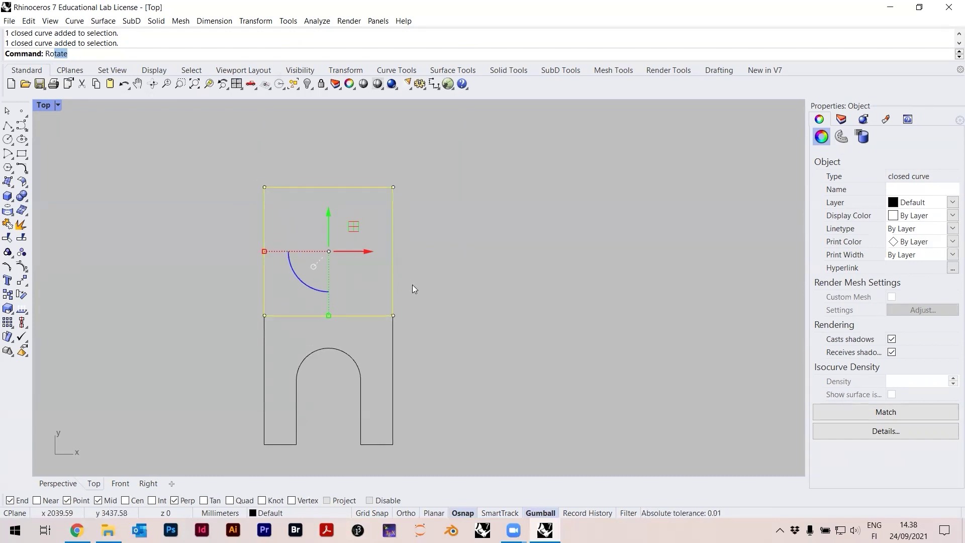
key("Return")
left_click(392, 315)
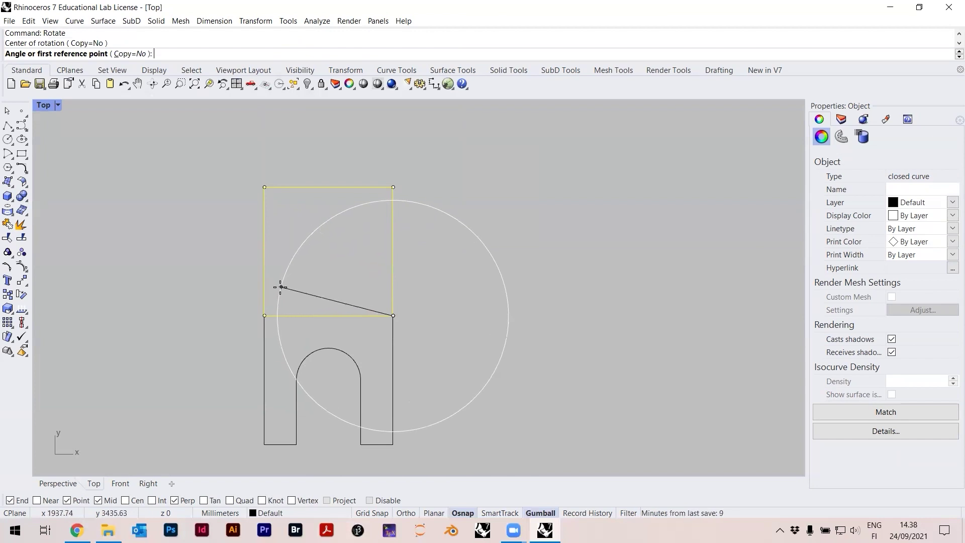
left_click(264, 315)
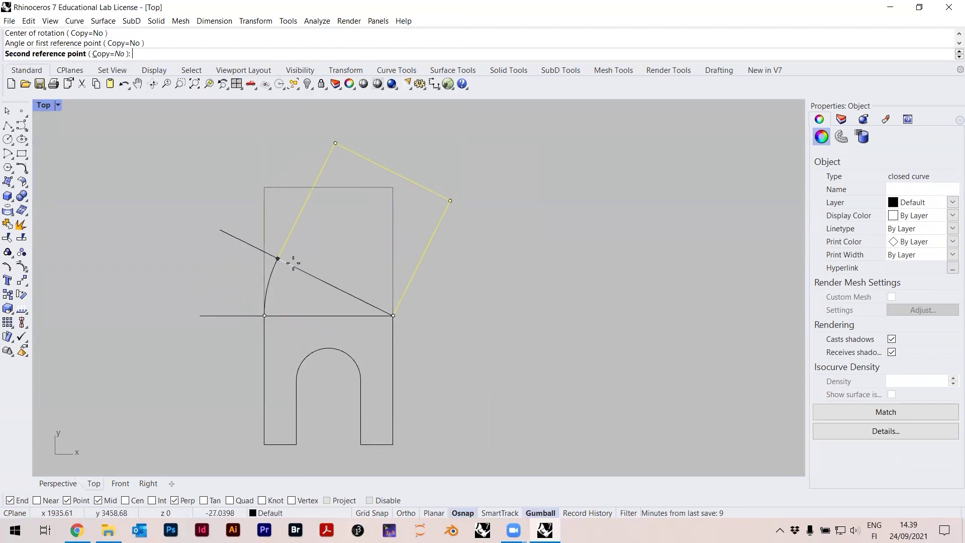
type("30")
key("BackSpace")
key("BackSpace")
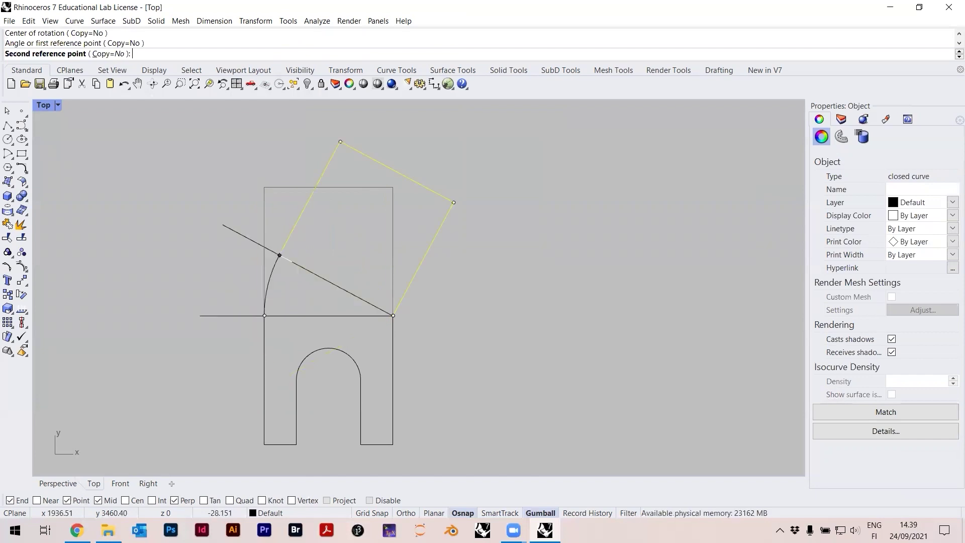
type("-30")
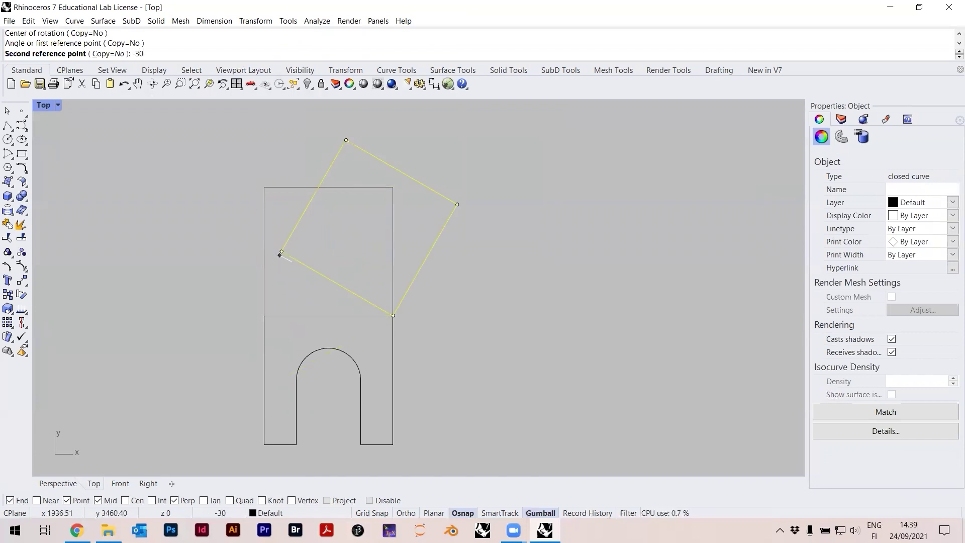
key("Return")
left_click(435, 290)
- Check where the rotated square's corner meets the arch block, and undo the rotation
scroll(425, 224, "up", 4)
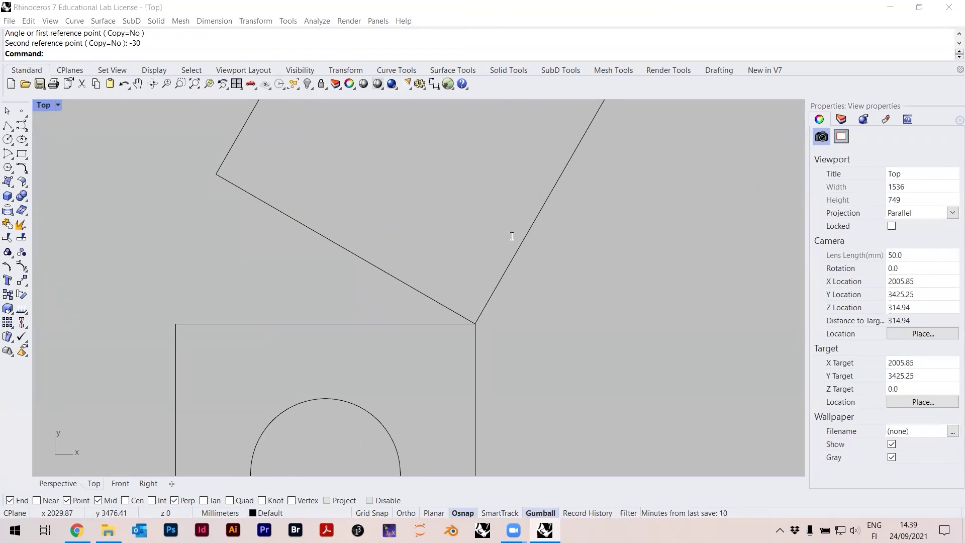
scroll(552, 291, "down", 6)
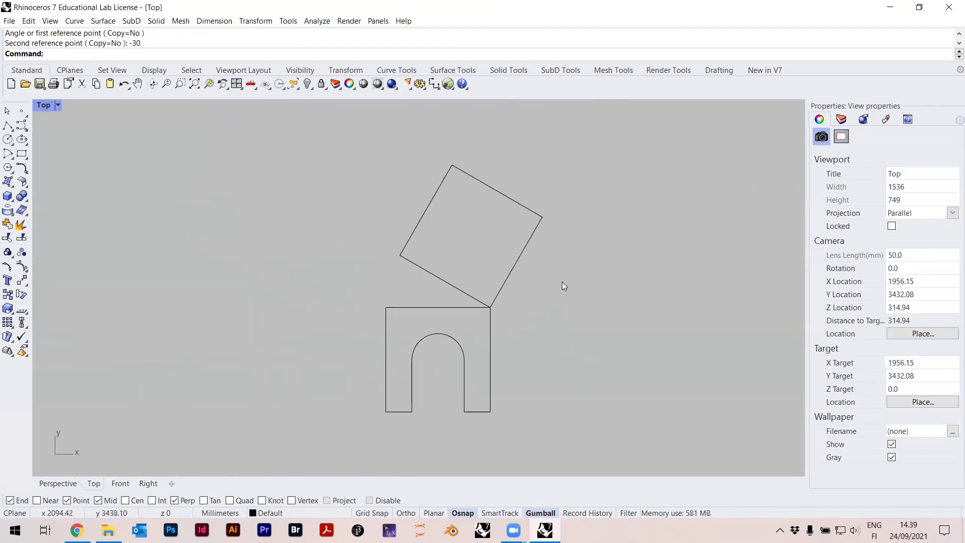
right_click_drag(547, 286, 473, 242)
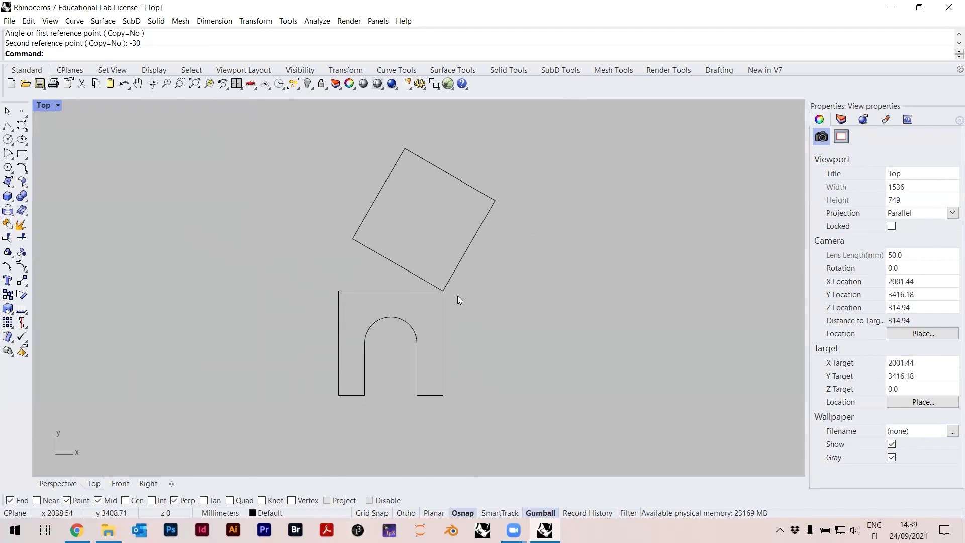
scroll(456, 307, "up", 2)
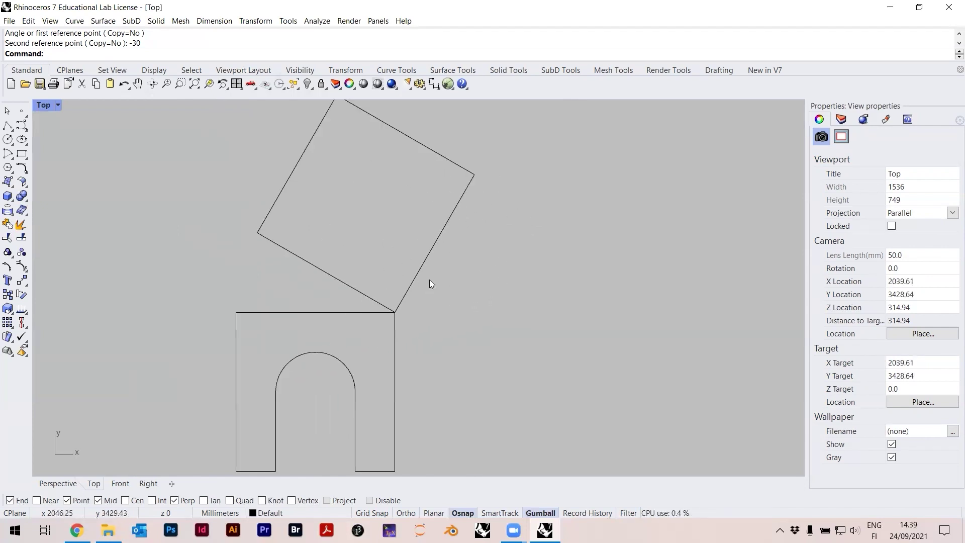
key("ctrl+z")
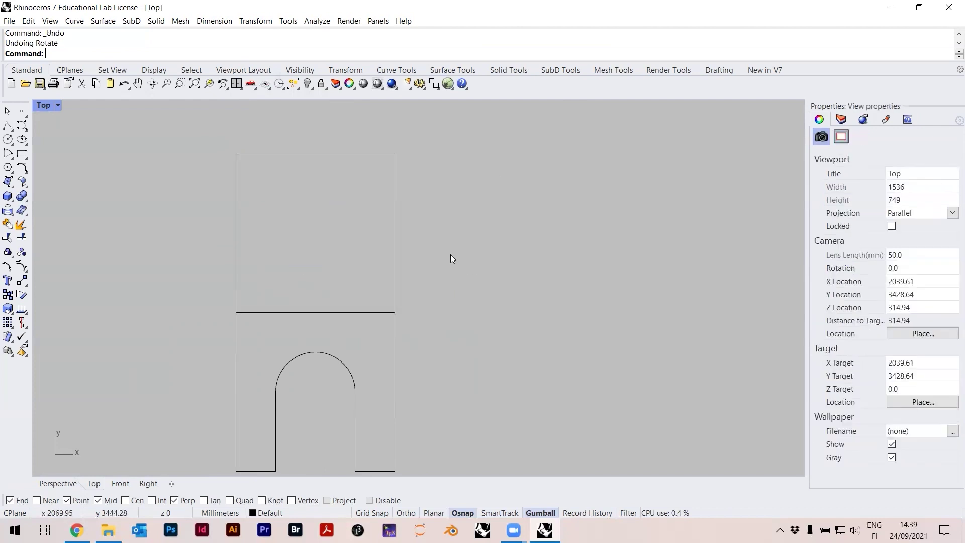
- Rotate the upper square again by -30 degrees around the corner it shares with the arch outline's upper-right corner, then deselect it
type("rotate")
key("Return")
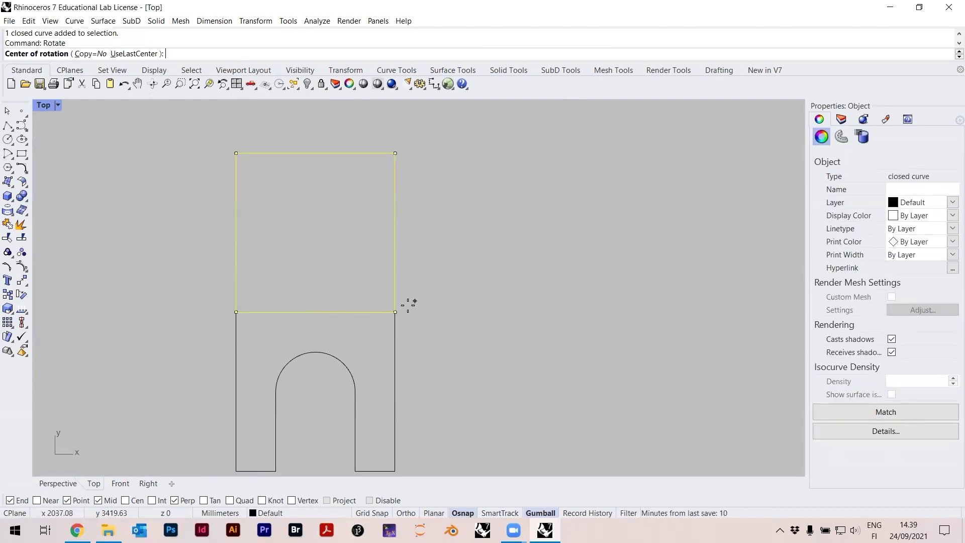
left_click(395, 312)
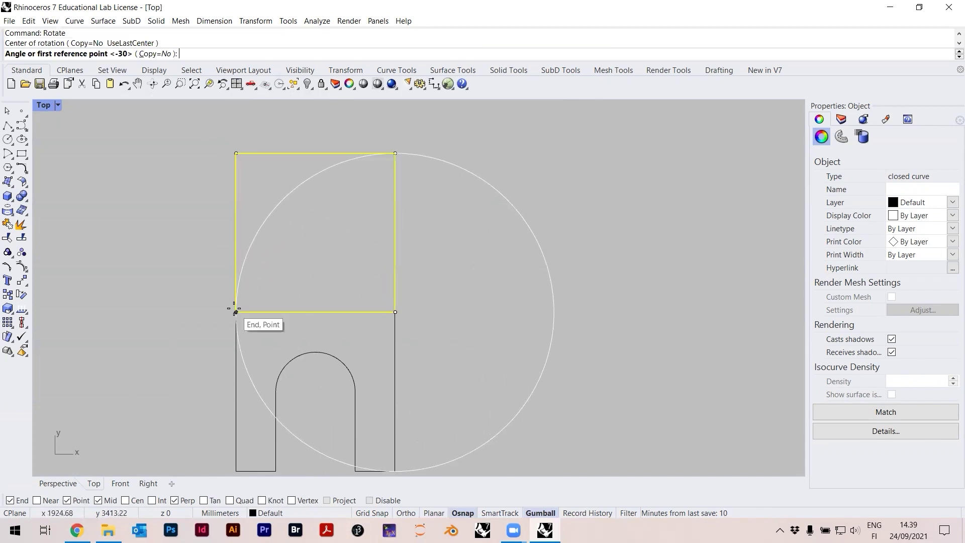
left_click(236, 311)
type("-30")
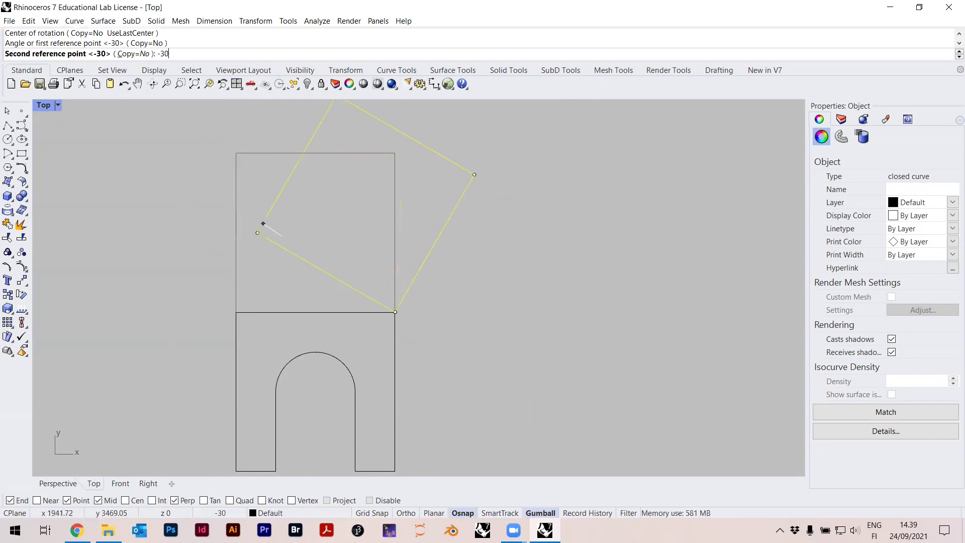
key("Return")
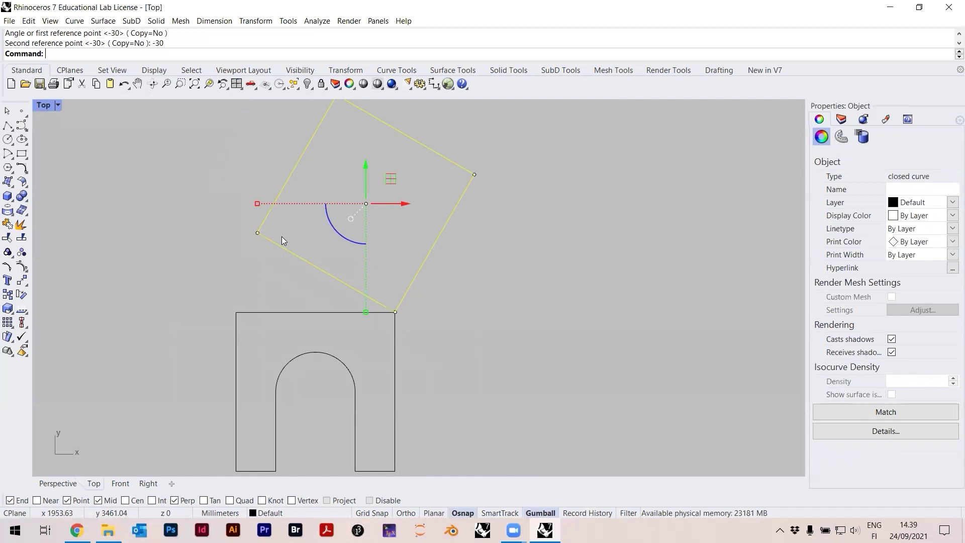
left_click(459, 237)
scroll(455, 231, "down", 3)
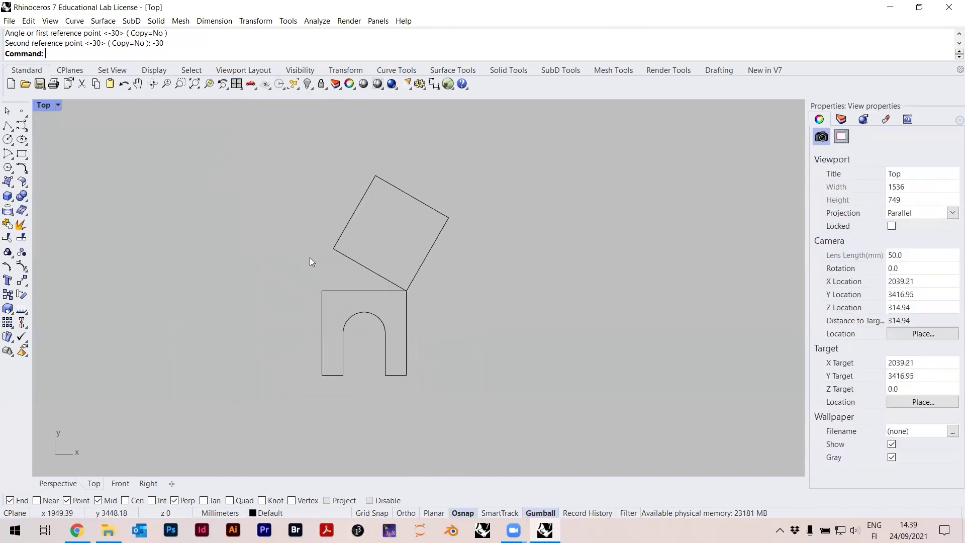
scroll(378, 265, "up", 2)
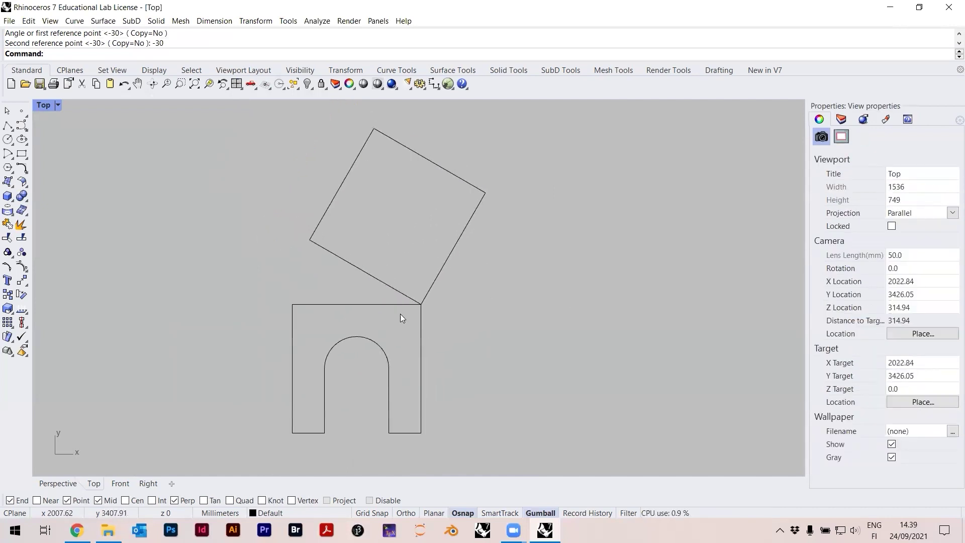
- Mirror the arch outline across its right vertical edge, keeping the original, so two arches stand side by side
left_click(361, 304)
right_click_drag(382, 315, 357, 306)
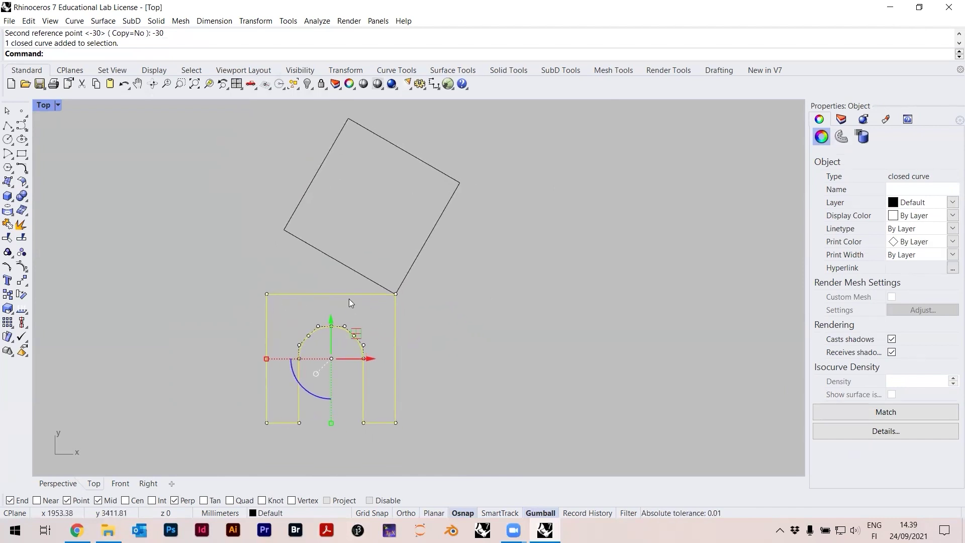
type("Mirror")
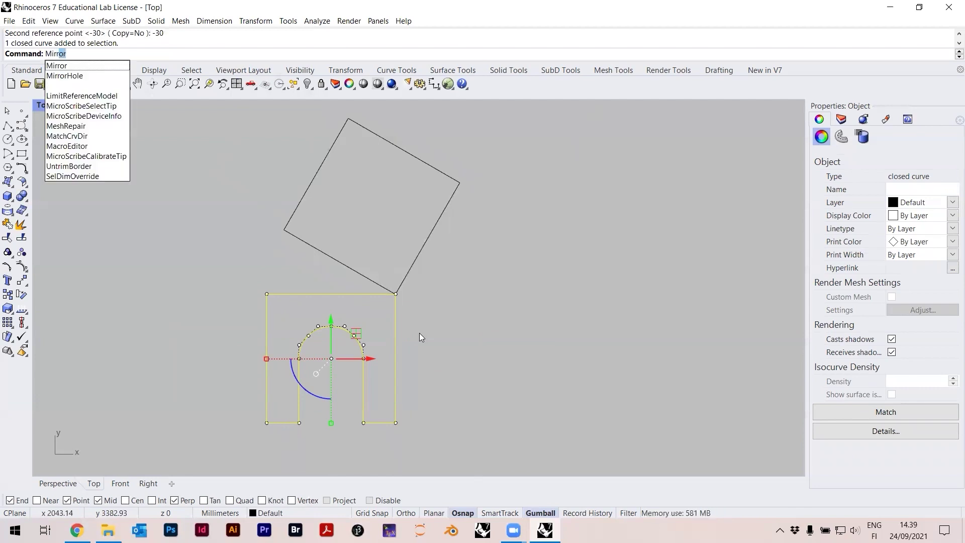
key("Return")
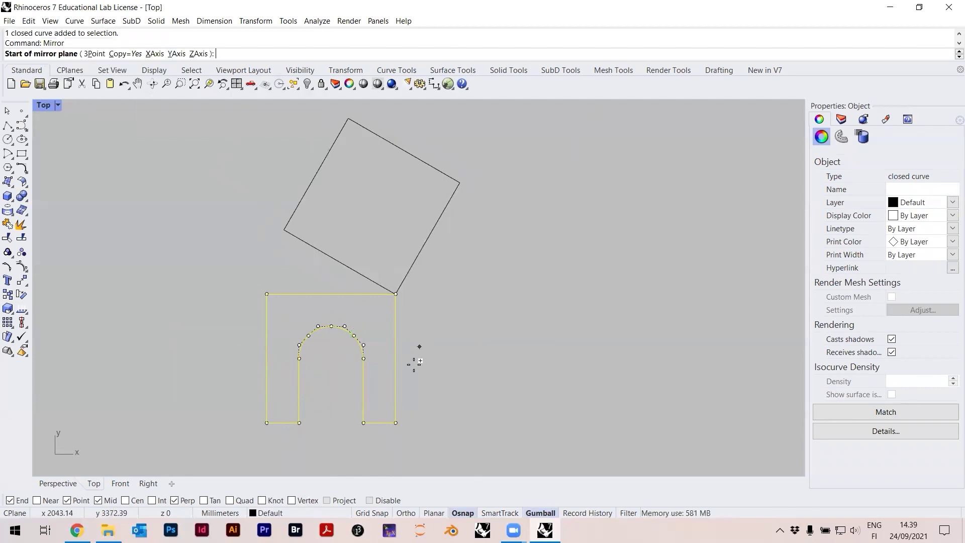
left_click(395, 422)
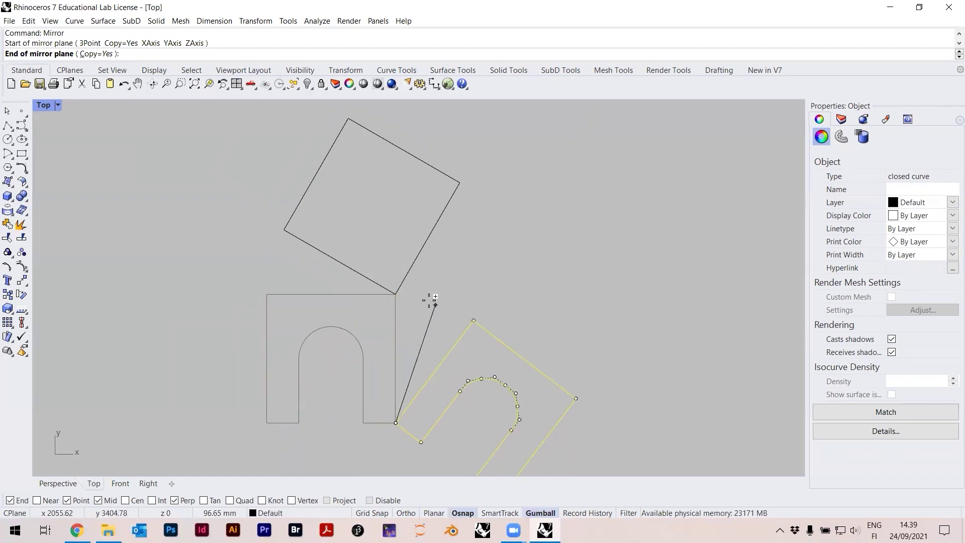
left_click(396, 294)
scroll(437, 317, "up", 4)
scroll(453, 302, "down", 1)
scroll(459, 292, "down", 3)
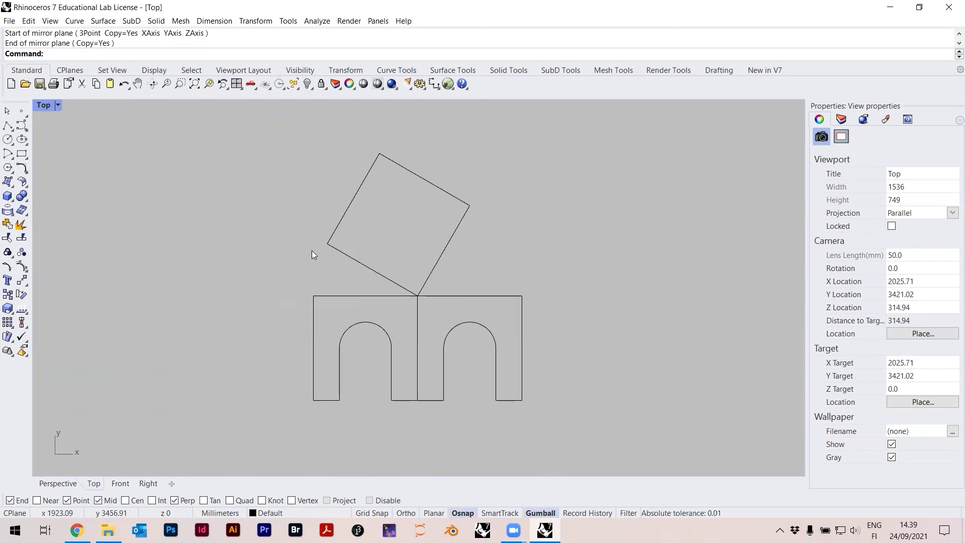
- Draw a vertical line from the rotated square's left corner down past the base of the left arch, trying Ortho on and off
type("line")
key("Return")
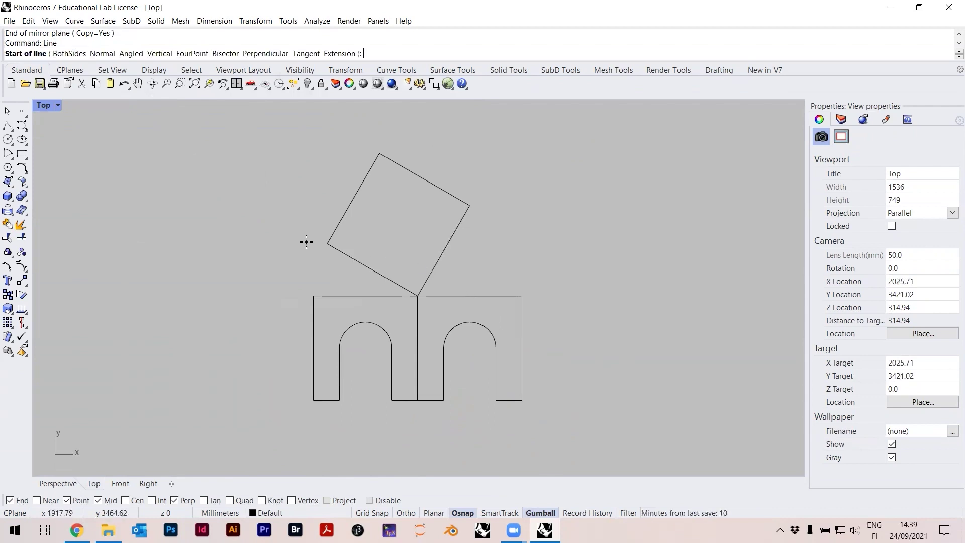
left_click(327, 243)
scroll(327, 157, "down", 3)
key("F8")
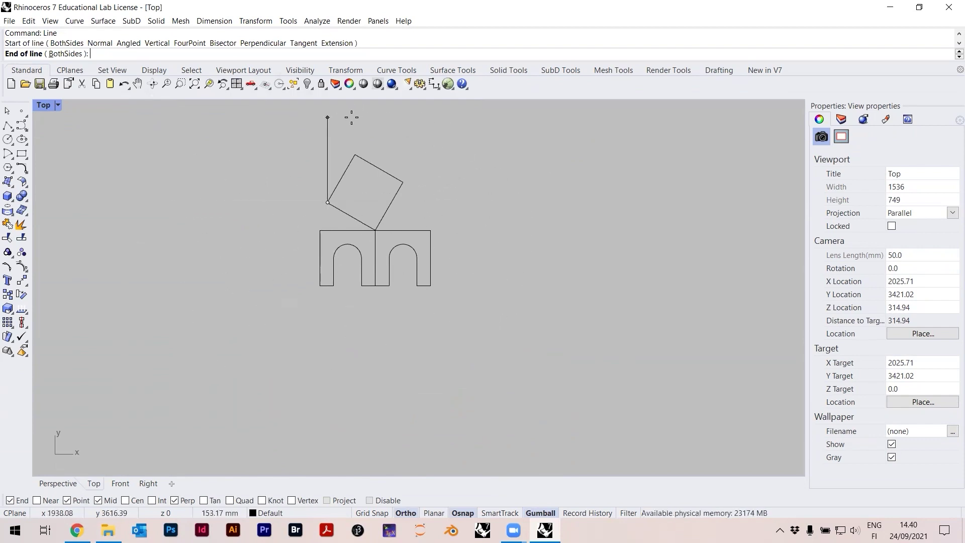
key("F8")
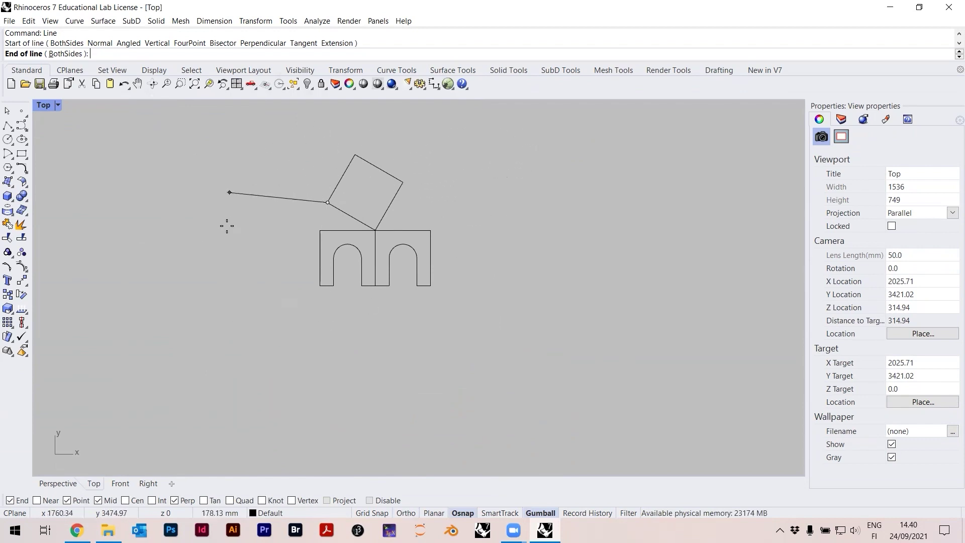
scroll(302, 129, "up", 2)
key("F8")
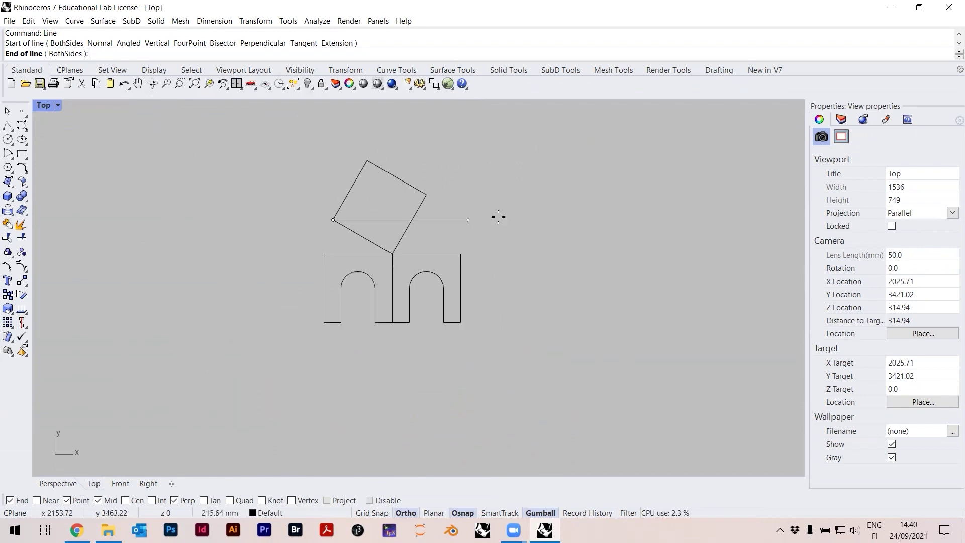
key("F8")
scroll(281, 267, "up", 2)
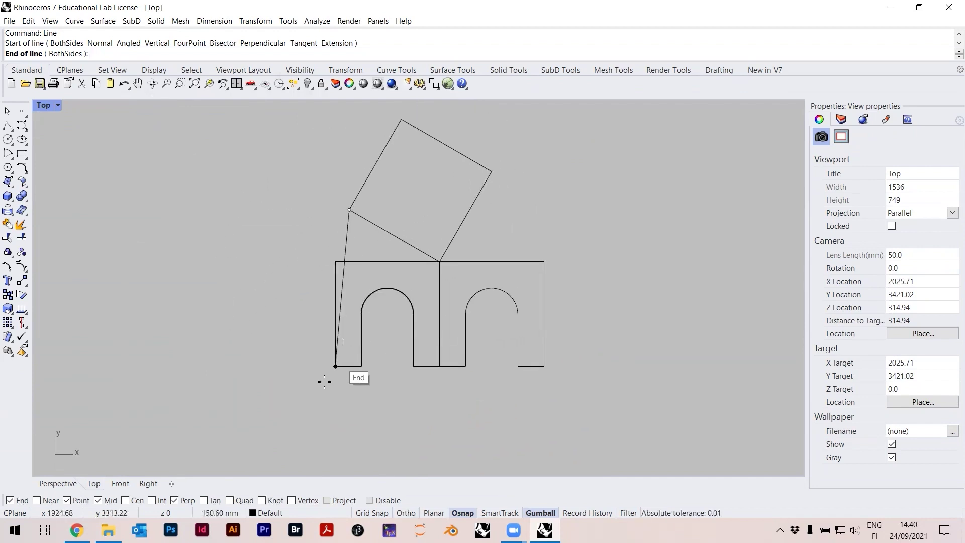
left_click(350, 401)
key("Return")
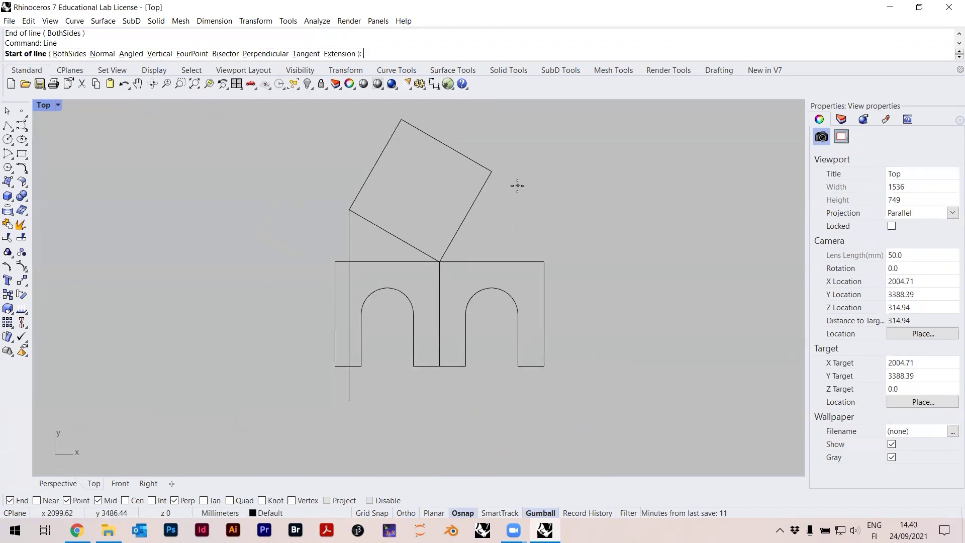
key("Escape")
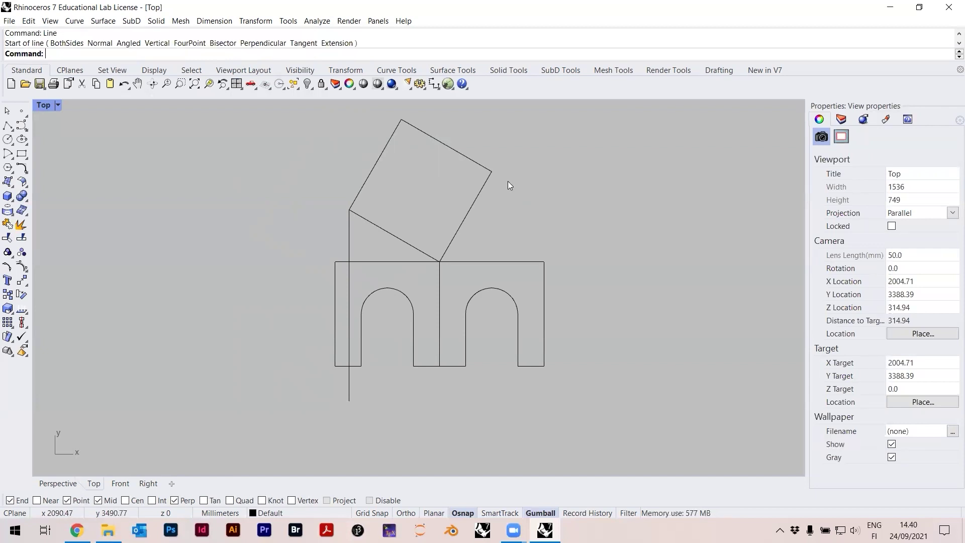
key("Return")
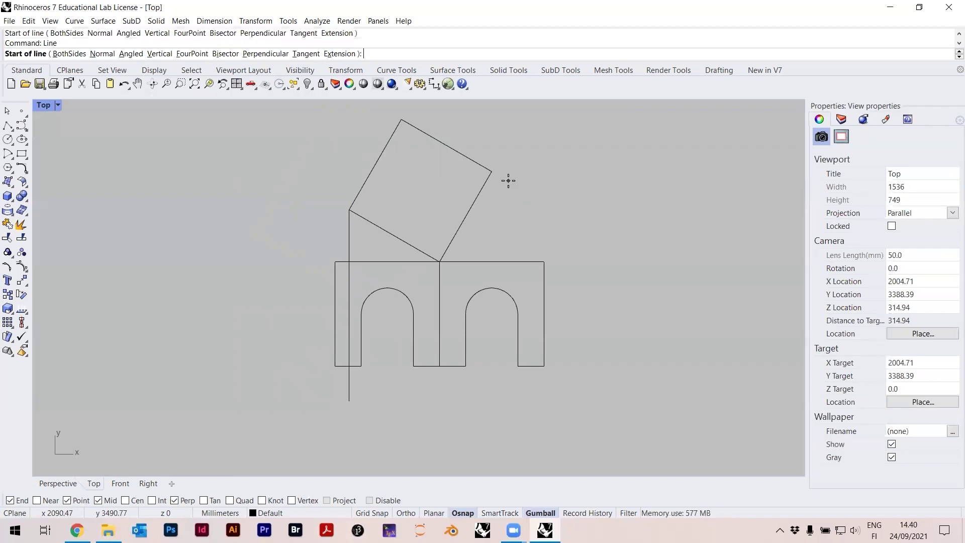
key("Escape")
key("Return")
key("Escape")
- Draw a vertical line from the rotated square's right corner down past the base of the right arch
key("Return")
left_click(497, 173)
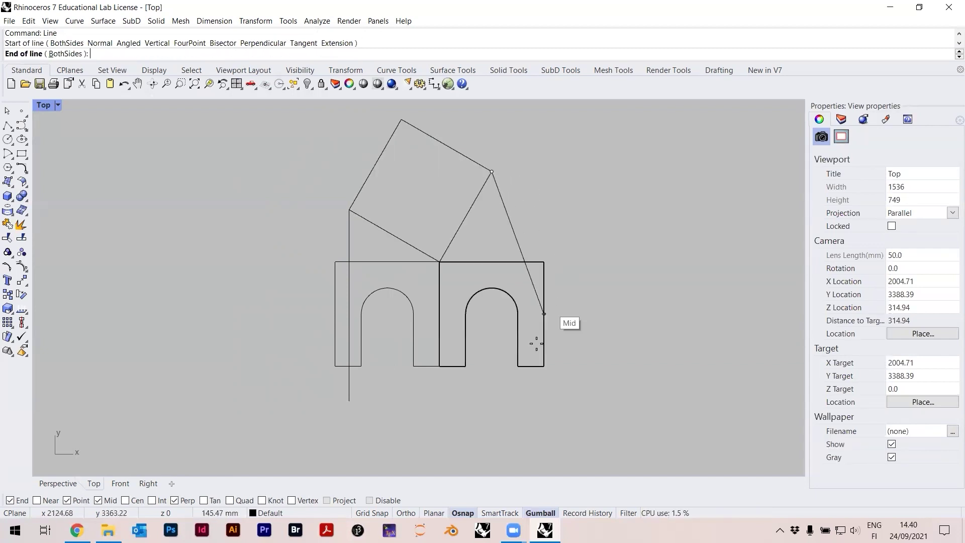
left_click(496, 397)
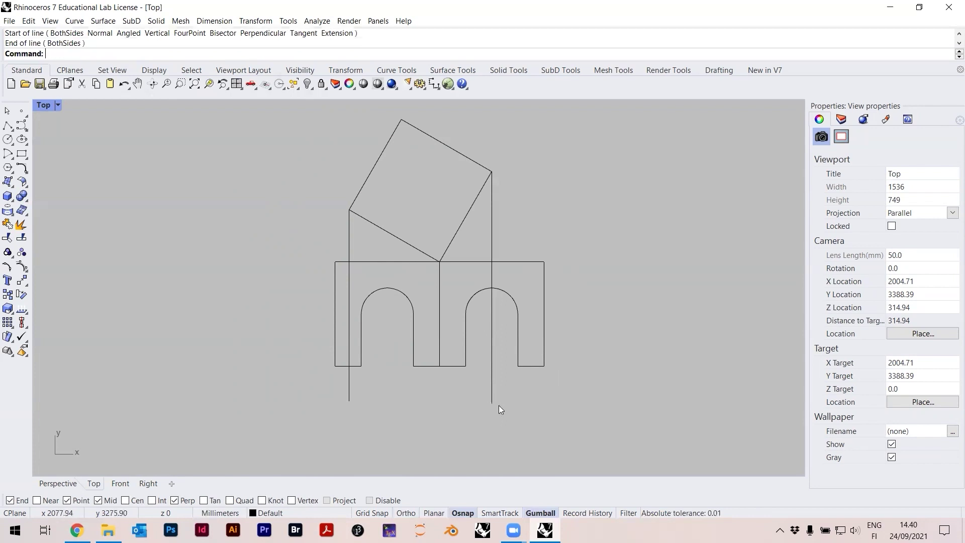
- Draw five loose practice lines in the empty area beside the left arch and delete them all
key("Return")
left_click(246, 308)
left_click(211, 206)
key("Return")
left_click(145, 218)
left_click(122, 293)
key("Return")
left_click(169, 298)
left_click(206, 365)
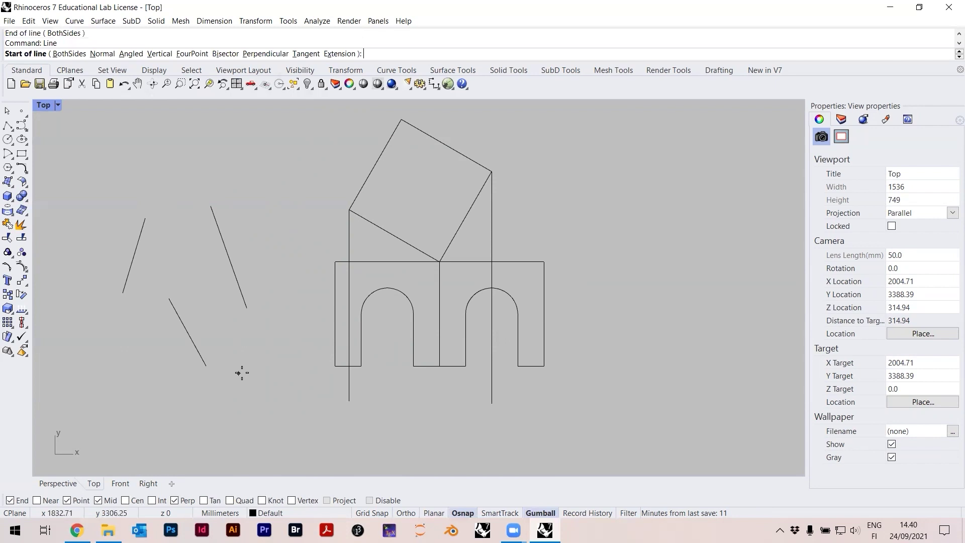
key("Return")
left_click(237, 345)
left_click(287, 347)
key("Return")
left_click(270, 253)
left_click(284, 310)
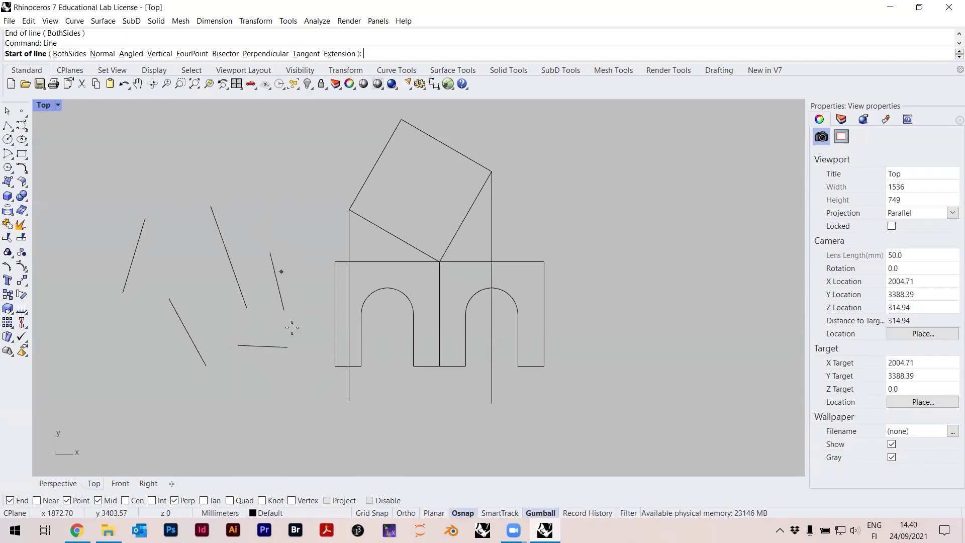
left_click_drag(297, 378, 101, 209)
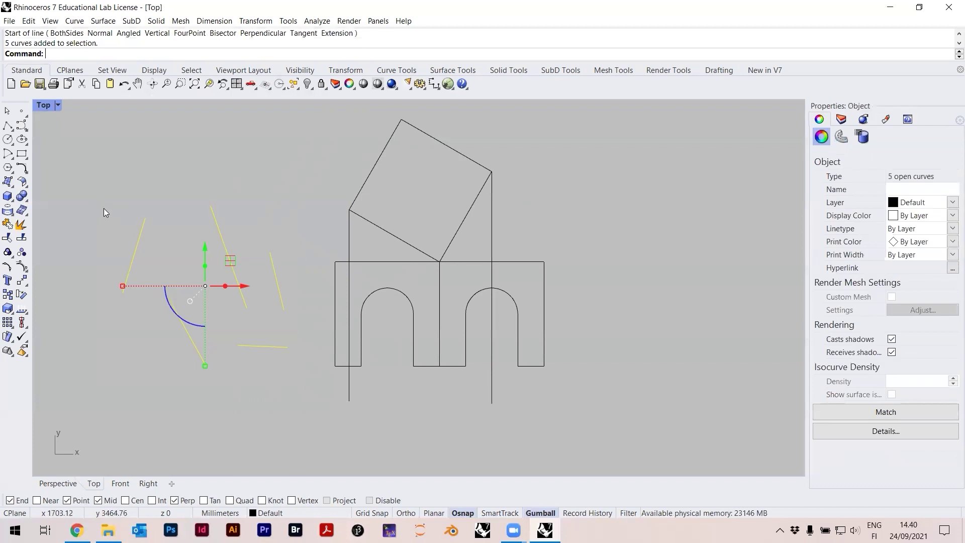
key("Delete")
- Scale the left arch outline with Scale1D from the shared upper corner so its outer edge aligns with the rotated square's left corner
mouse_move(451, 233)
right_mouse_down()
mouse_move(424, 251)
mouse_move(436, 258)
right_mouse_up()
left_click(356, 273)
scroll(439, 283, "up", 2)
scroll(441, 288, "down", 1)
right_click_drag(441, 291, 428, 321)
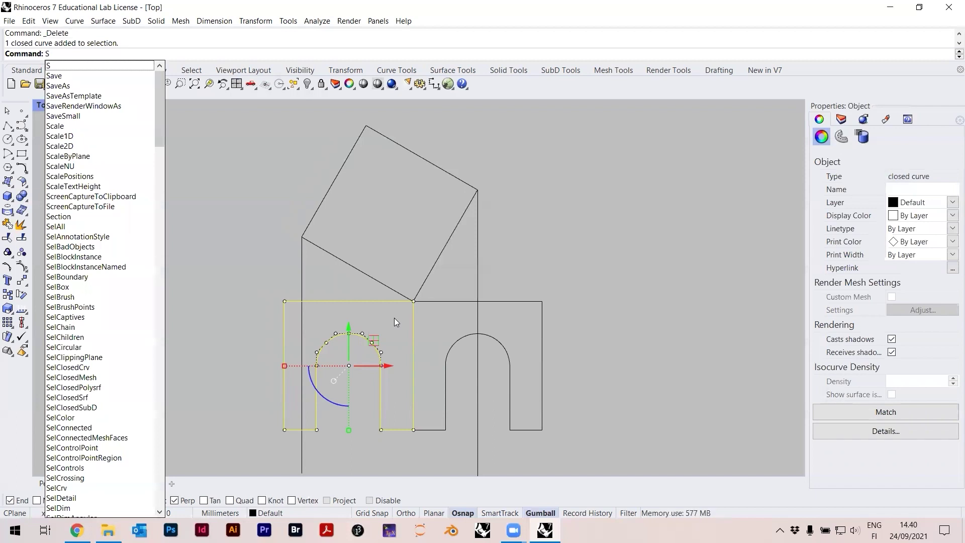
type("cale")
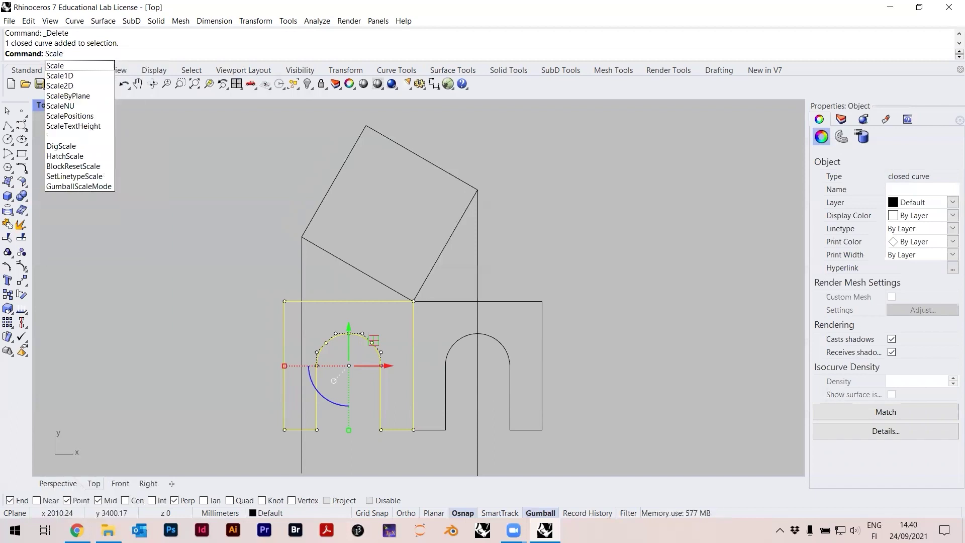
type("1D")
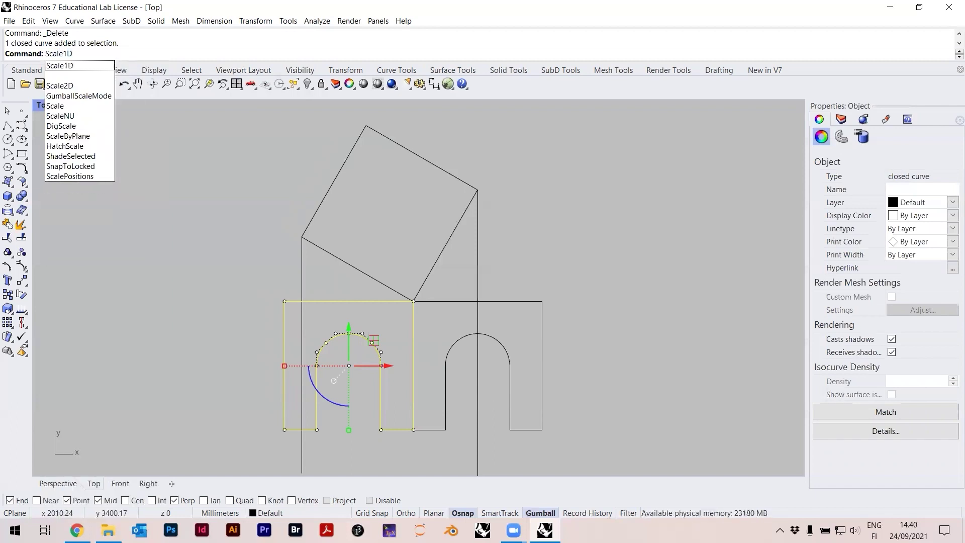
key("Return")
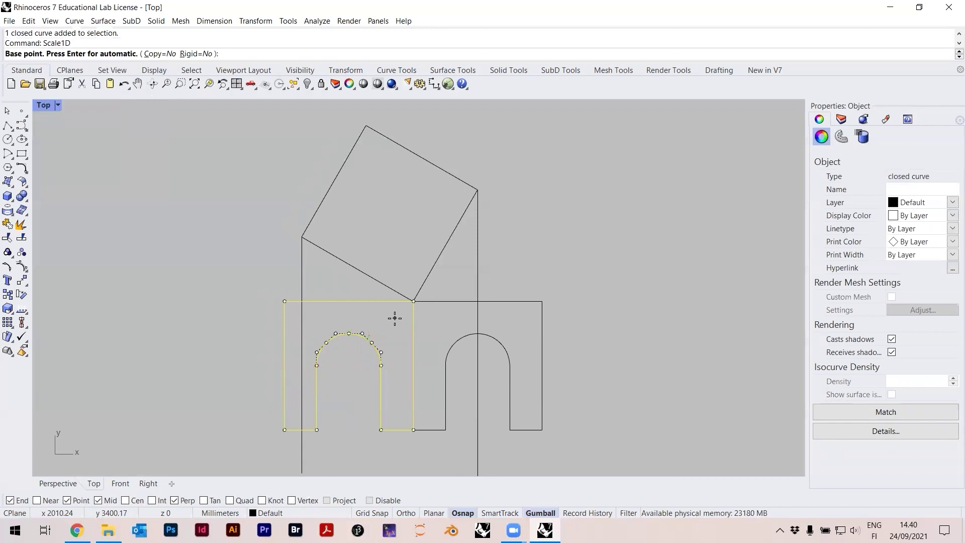
left_click(414, 300)
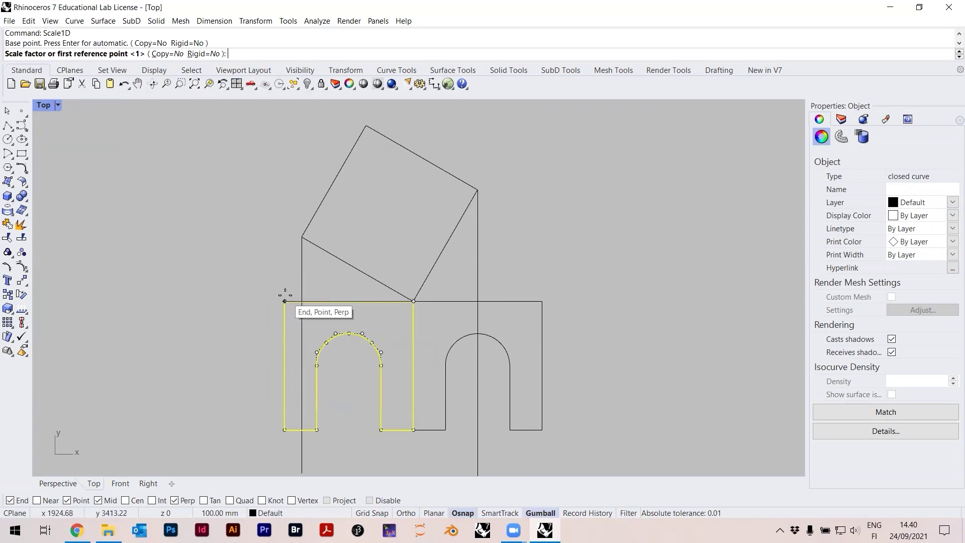
left_click(284, 301)
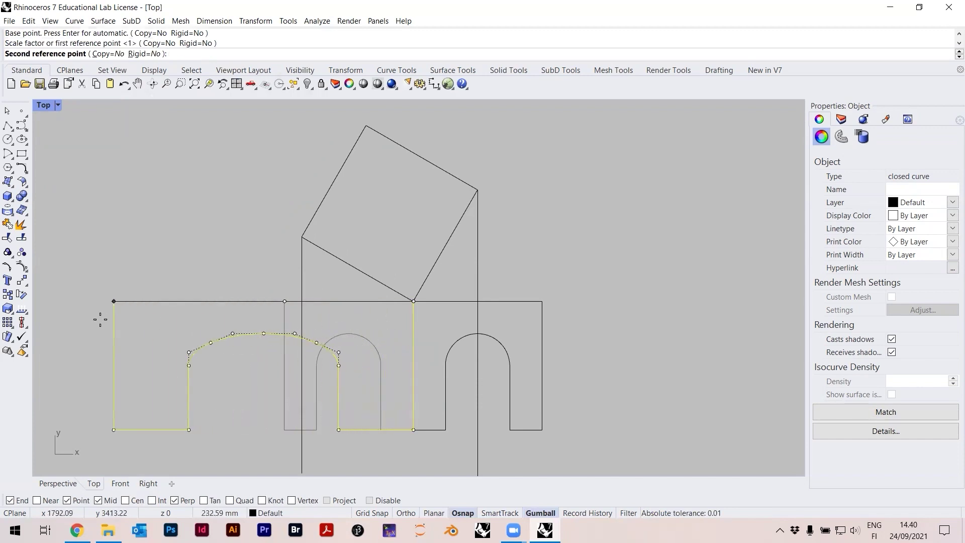
left_click(302, 235)
- Delete the vertical line that runs down from the rotated square's right corner
left_click(506, 276)
left_click(474, 249)
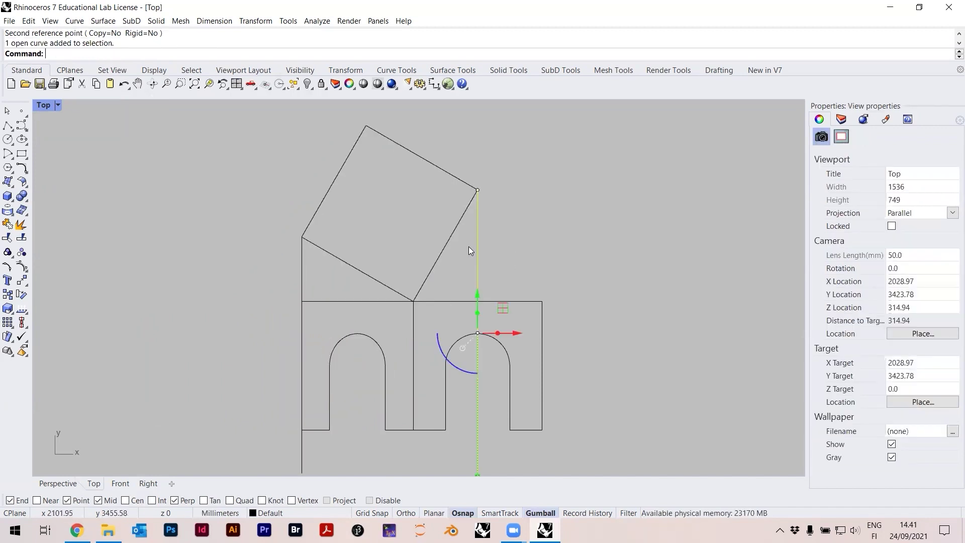
key("Delete")
- Scale the right arch outline with Scale1D from the shared upper corner so its outer edge aligns with the rotated square's right corner
scroll(495, 259, "down", 2)
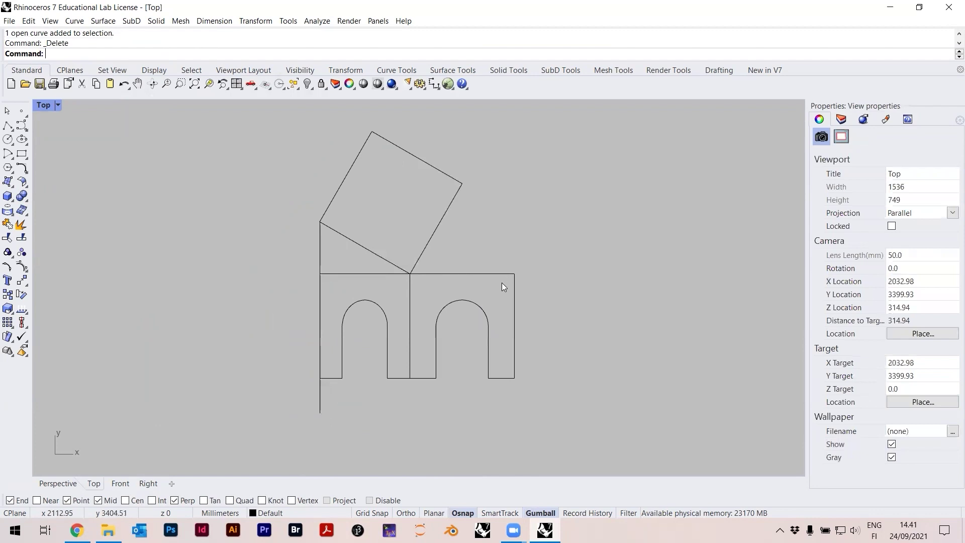
left_click(498, 275)
type("Scale1D")
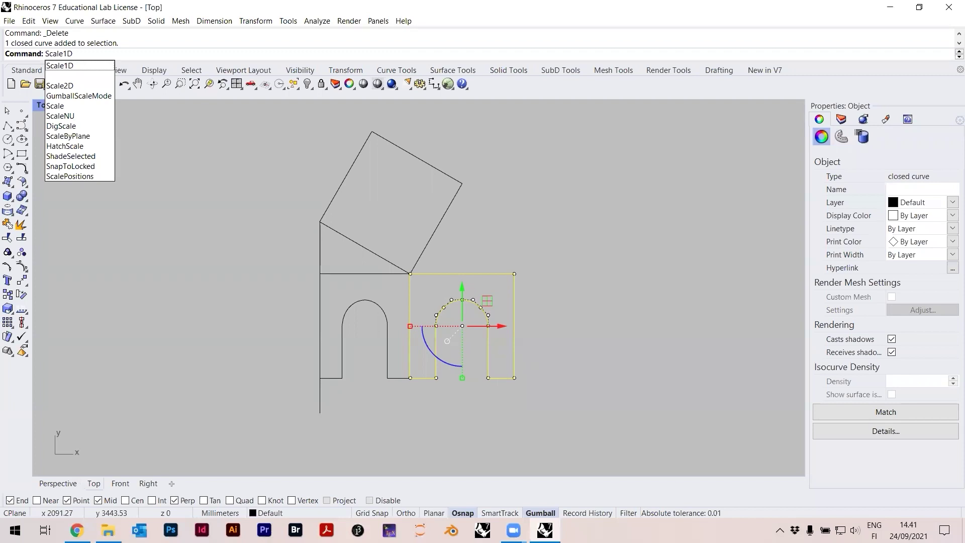
key("Return")
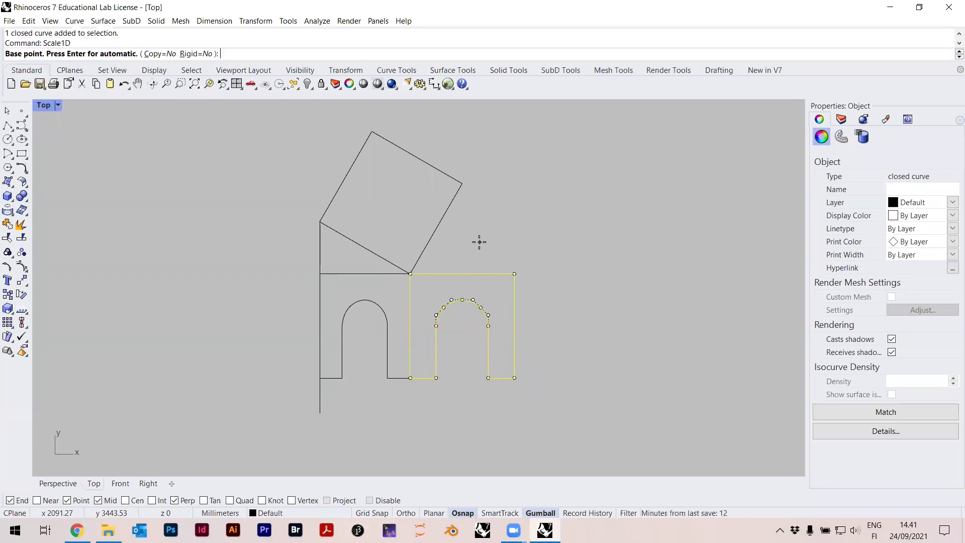
left_click(410, 274)
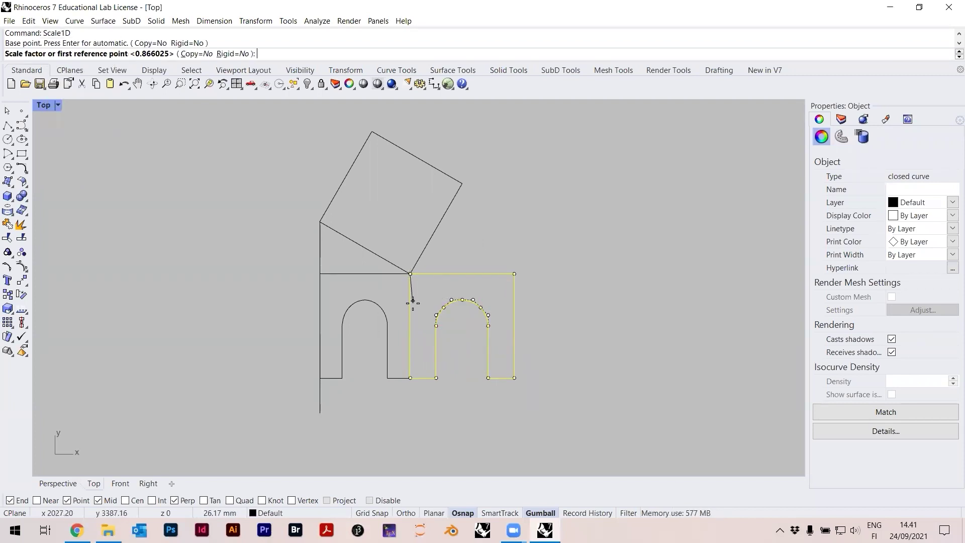
left_click(523, 280)
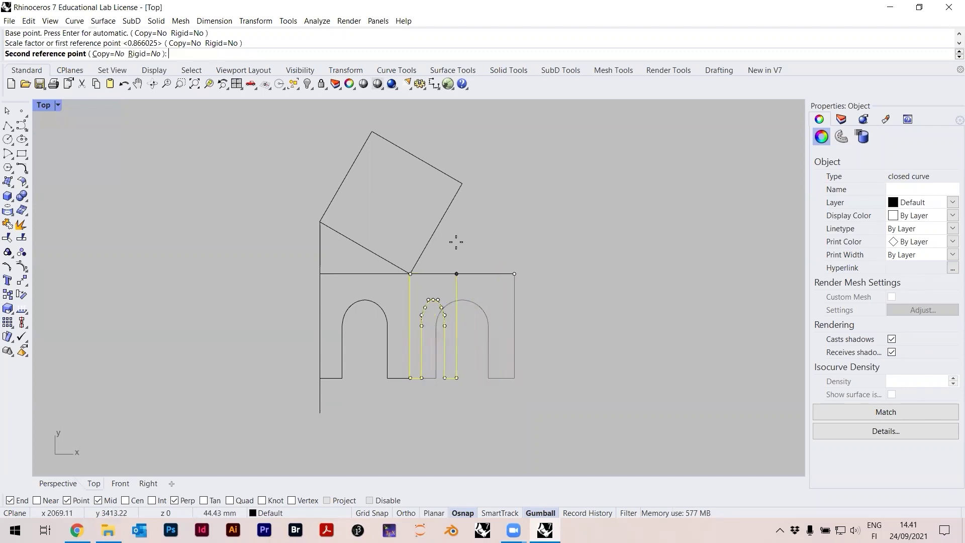
scroll(483, 220, "up", 3)
scroll(487, 209, "down", 2)
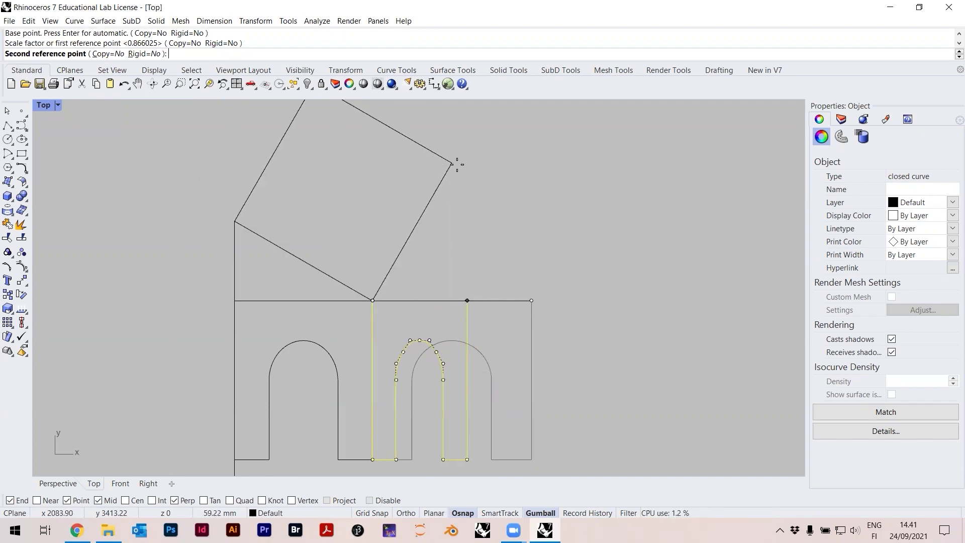
left_click(455, 164)
scroll(493, 220, "down", 2)
left_click(454, 252)
- Delete the vertical line that runs down from the rotated square's left corner
left_click(315, 256)
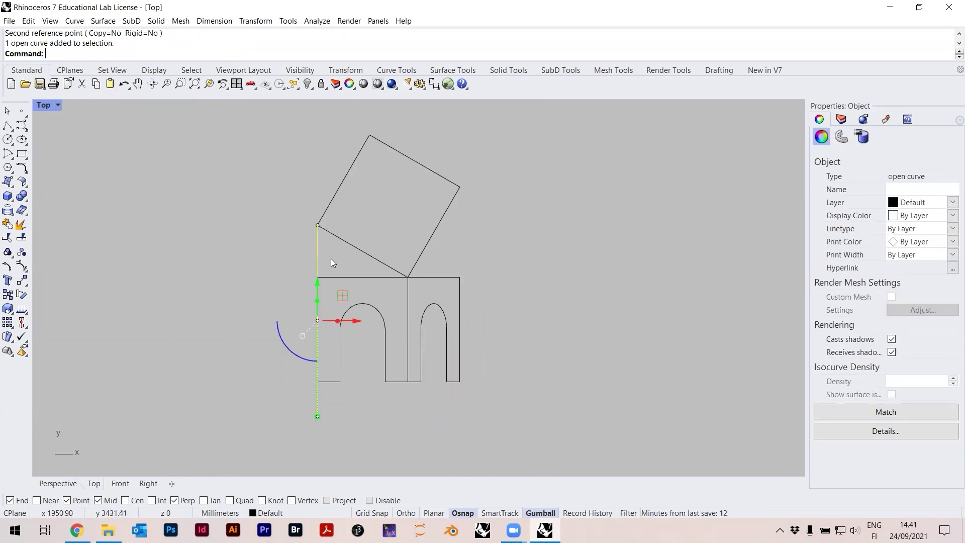
key("Delete")
scroll(374, 242, "up", 2)
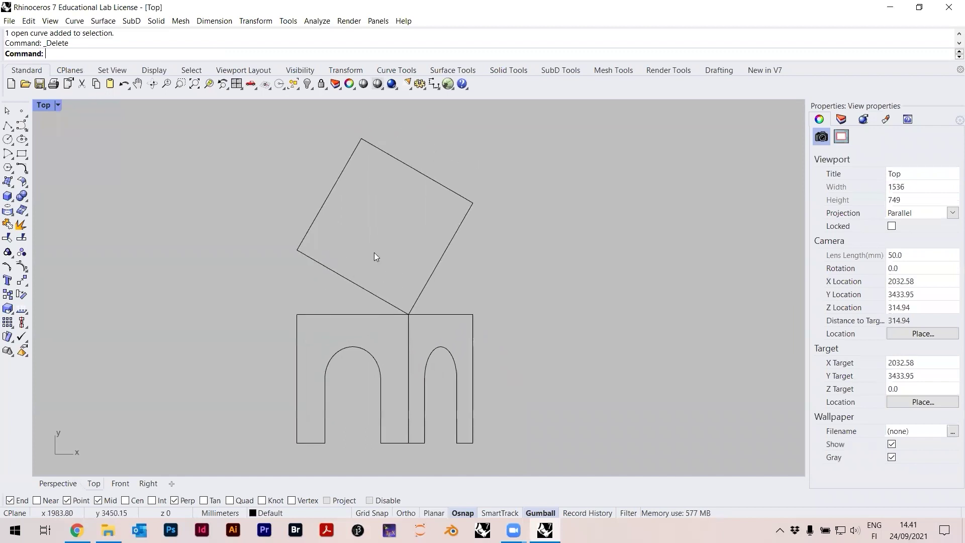
left_click(324, 315)
left_click(493, 299)
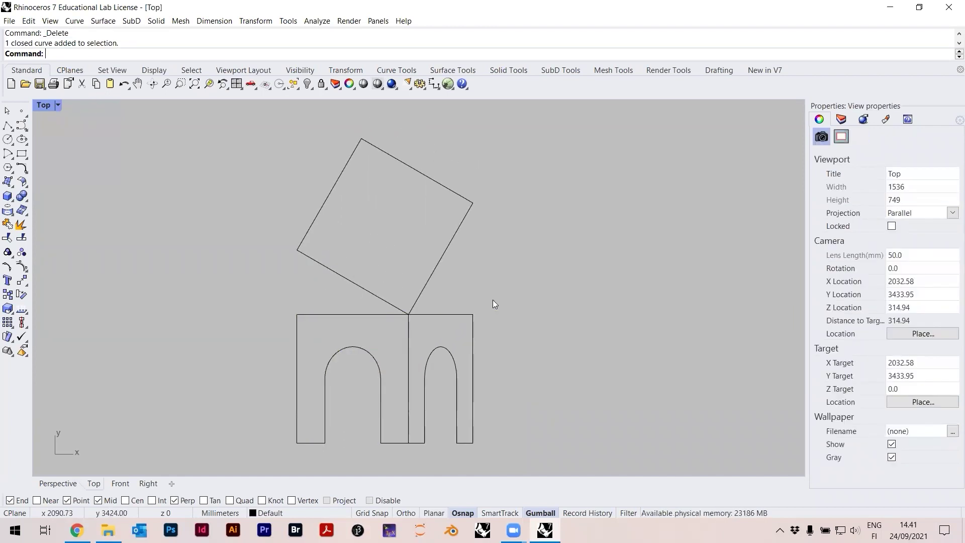
left_click(359, 315)
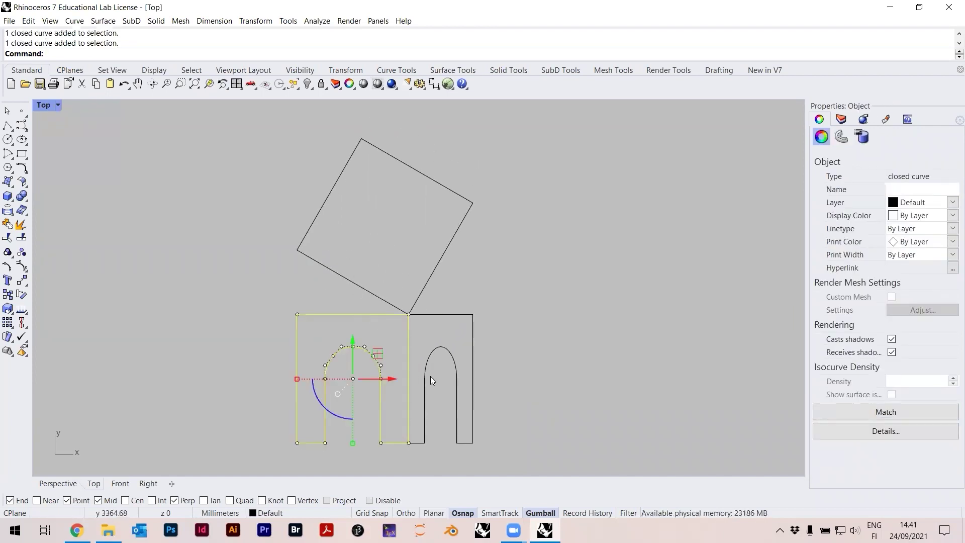
left_click(525, 248)
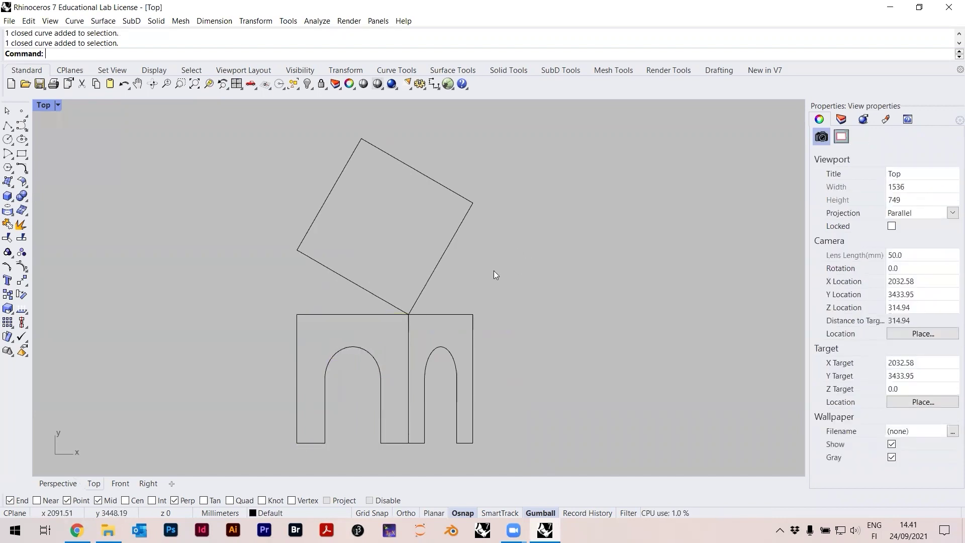
- Shear the left arch outline from the shared corner, moving its upper-left corner up to the rotated square's left corner
type("S")
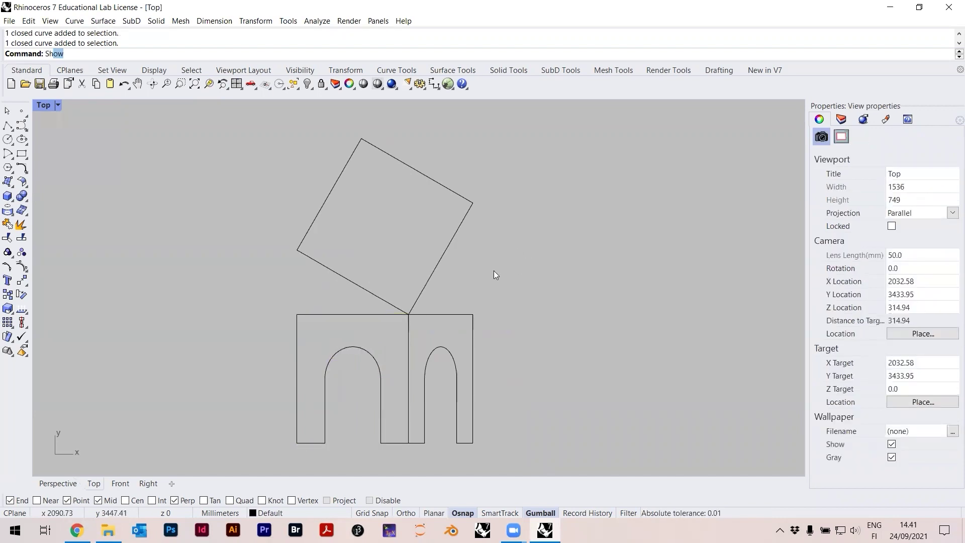
type("hear")
key("Return")
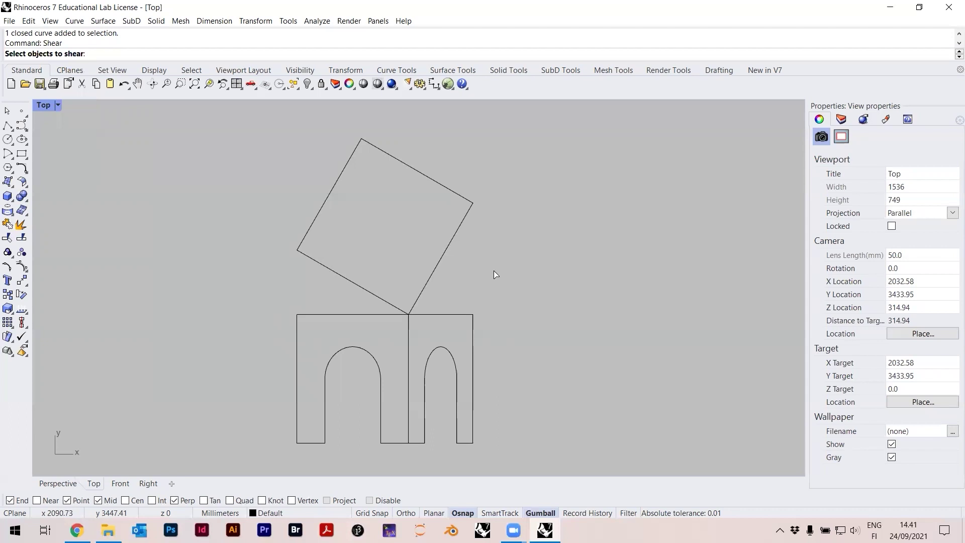
left_click(308, 314)
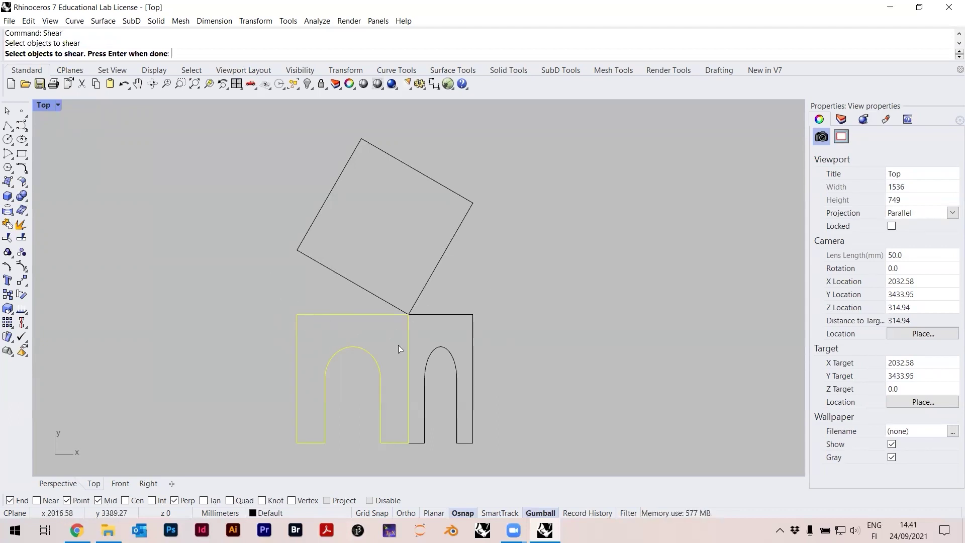
key("Return")
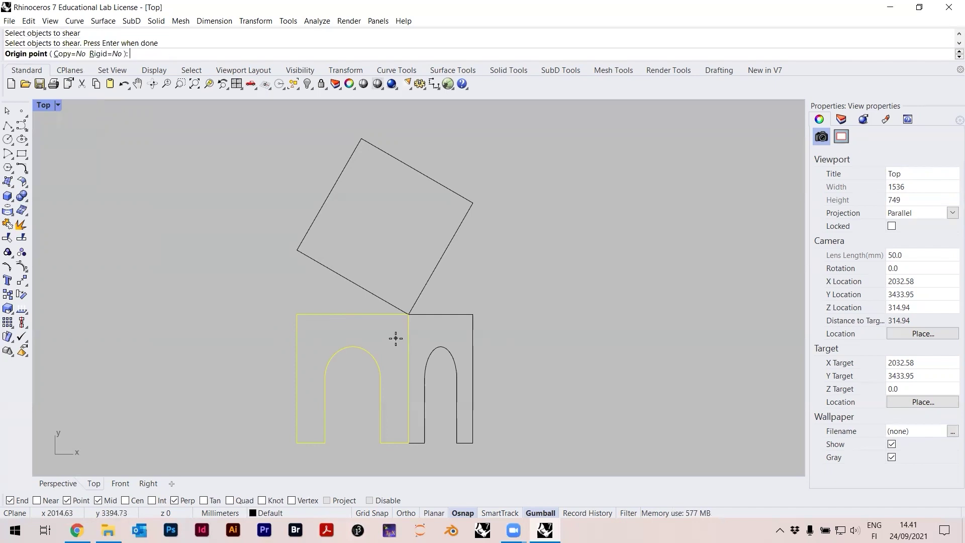
left_click(410, 321)
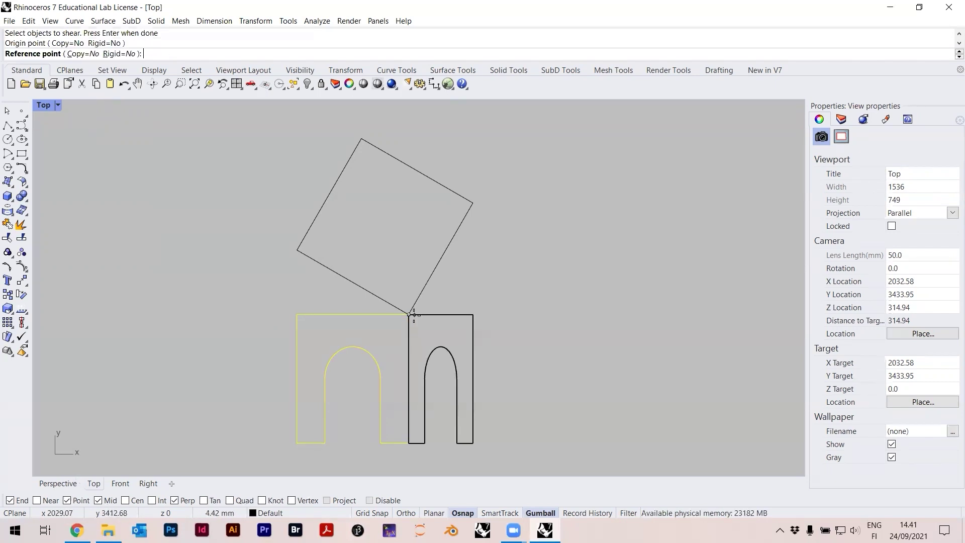
left_click(297, 314)
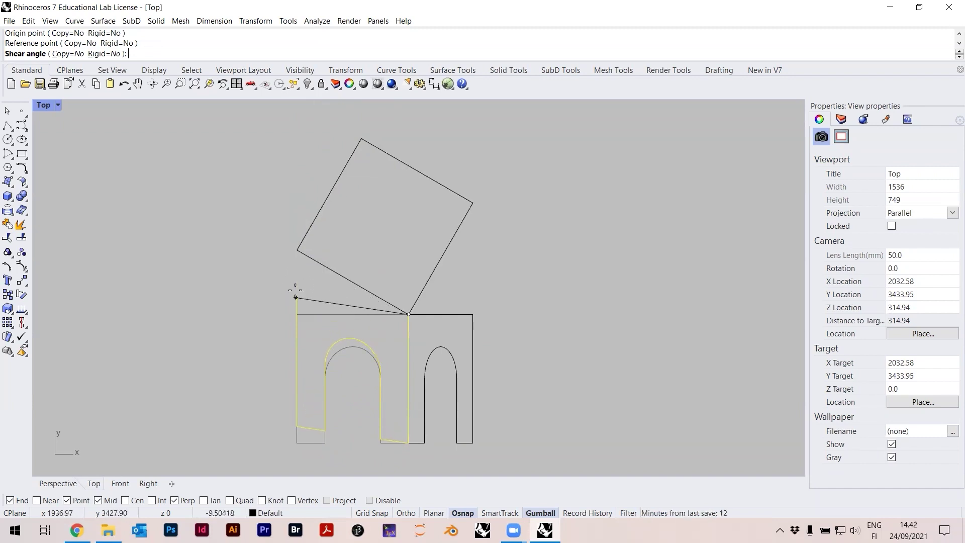
left_click(297, 250)
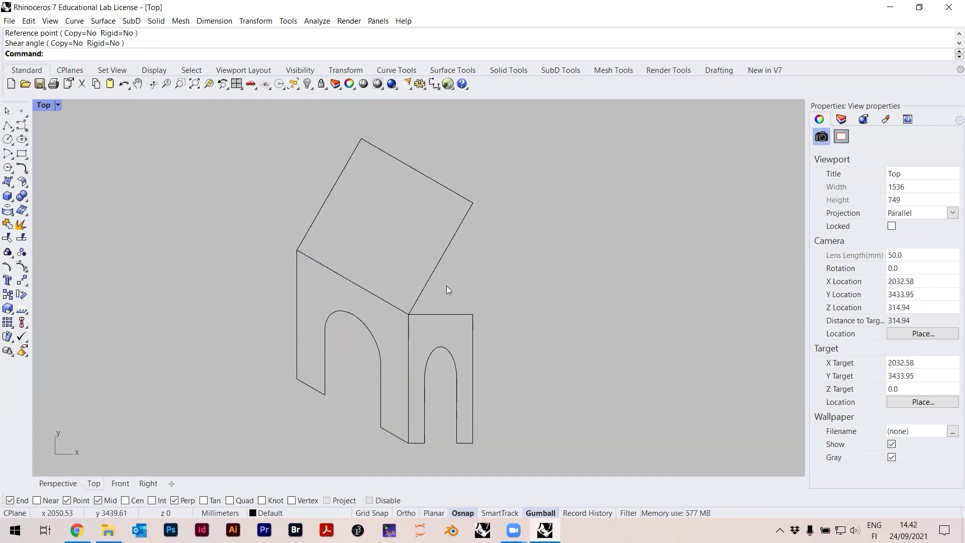
- Shear the right arch outline from the shared corner, moving its upper-right corner up to the rotated square's right corner
left_click(437, 314)
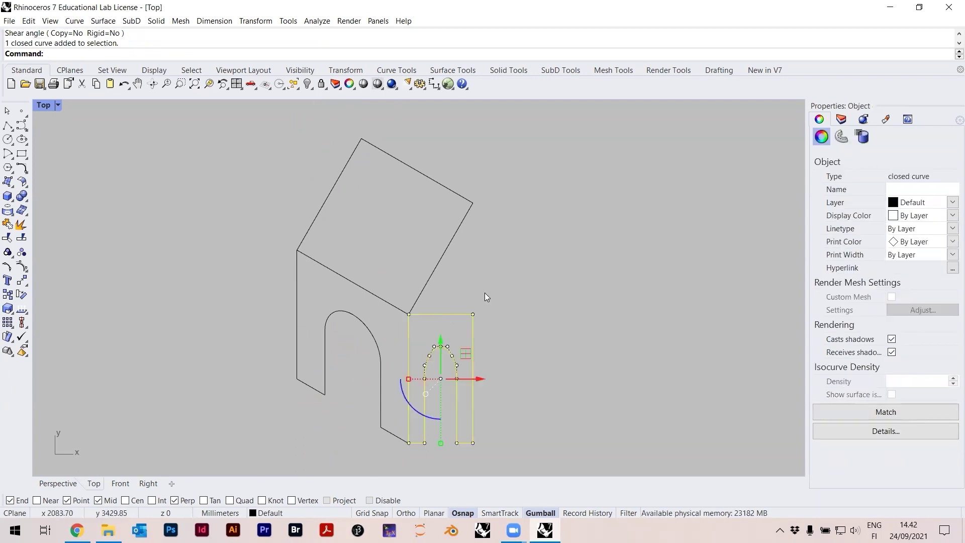
right_click(527, 375)
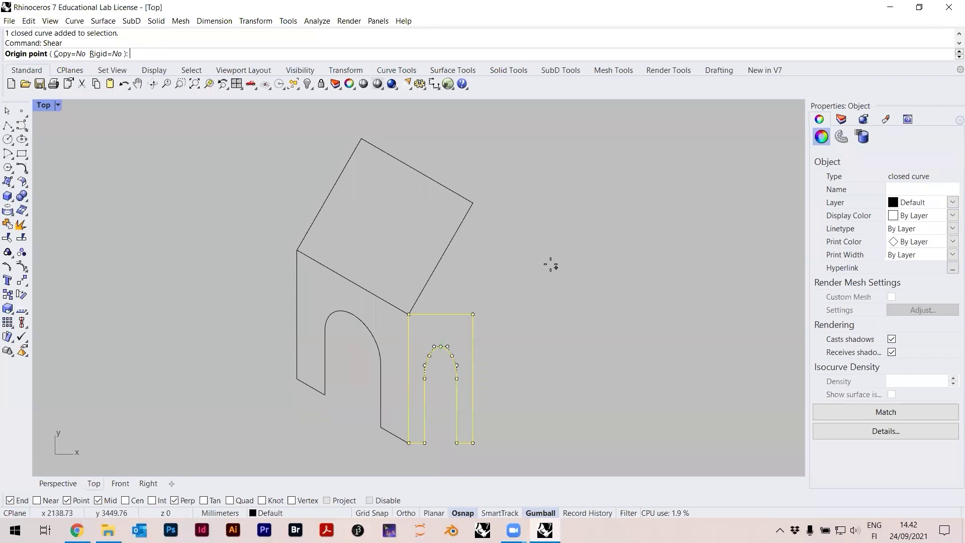
left_click(408, 314)
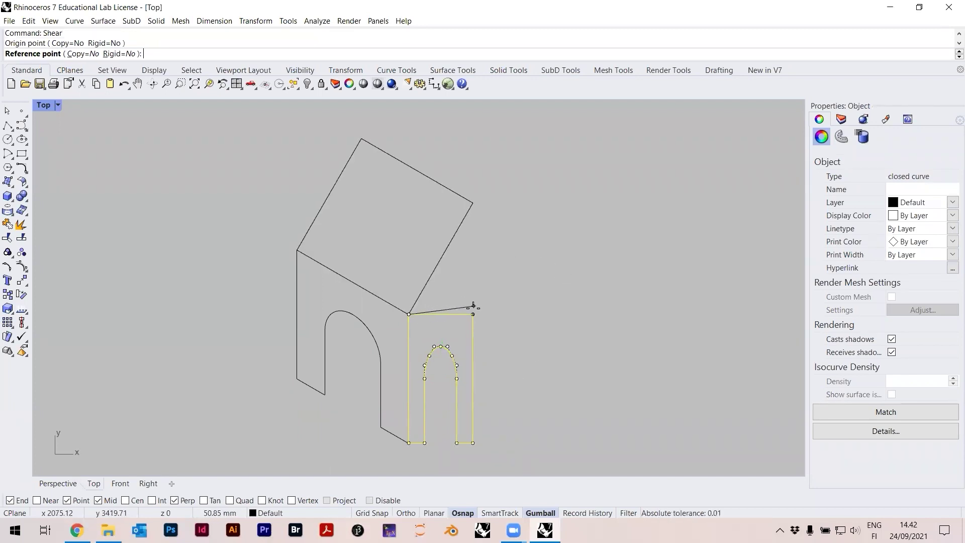
left_click(472, 315)
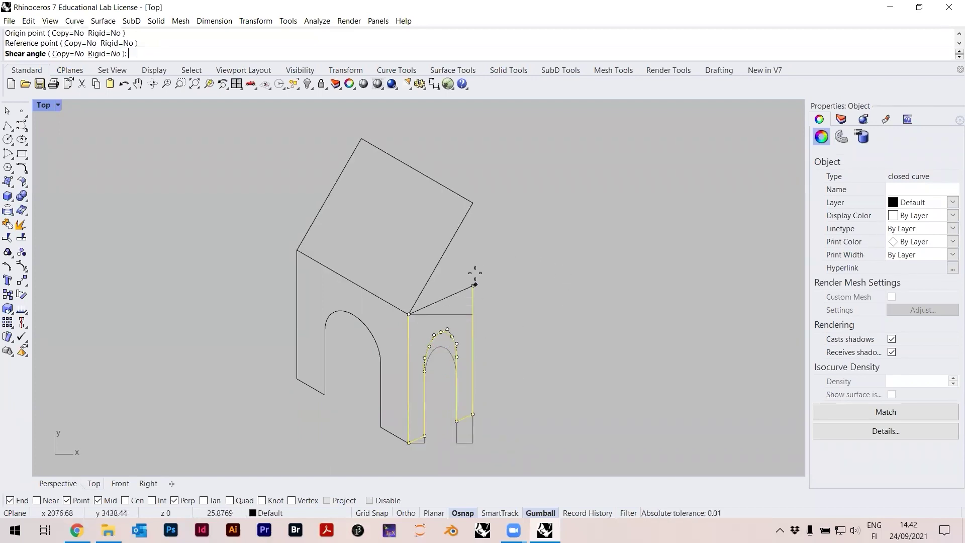
left_click(489, 209)
scroll(497, 238, "down", 2)
scroll(452, 258, "up", 2)
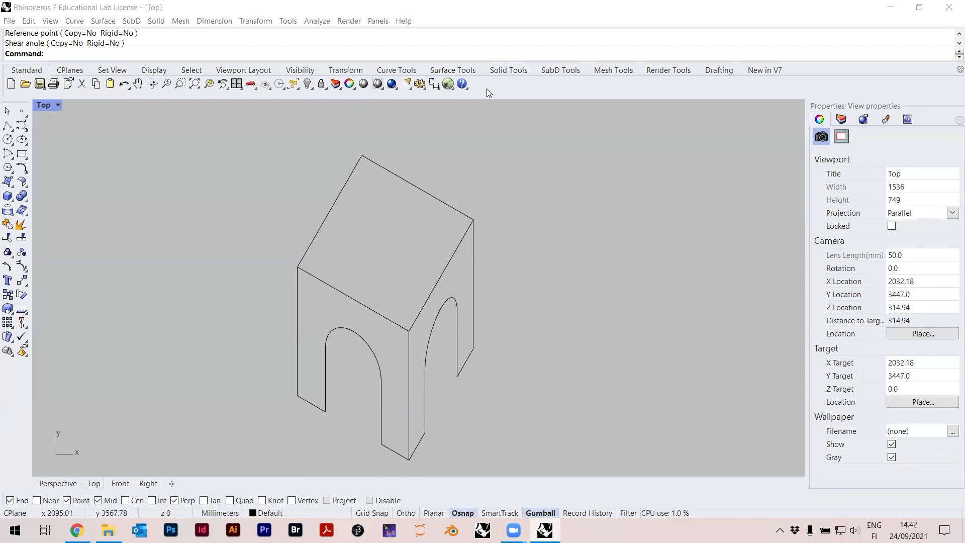
- Toggle the Gumball off and back on while selecting and deselecting the block's outlines
left_click(542, 513)
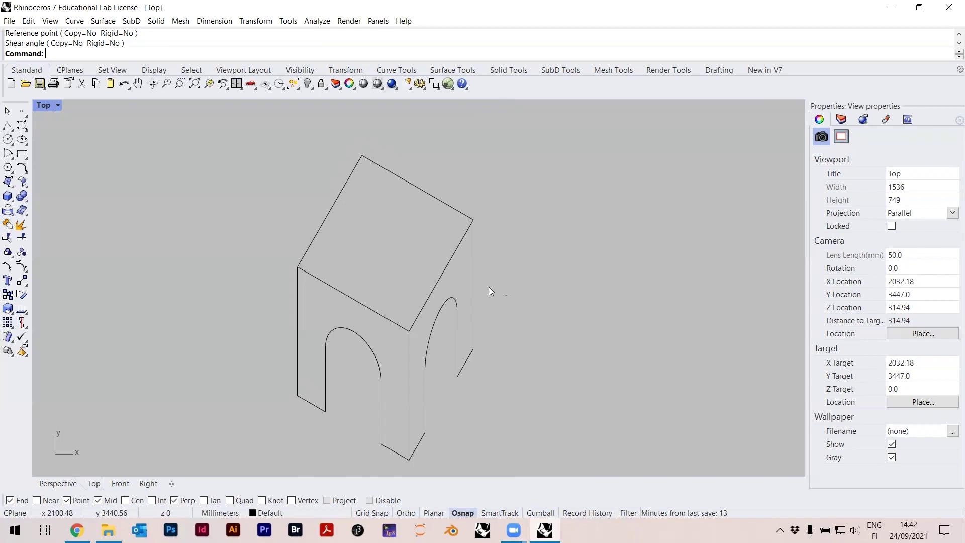
left_click(465, 270)
left_click(541, 513)
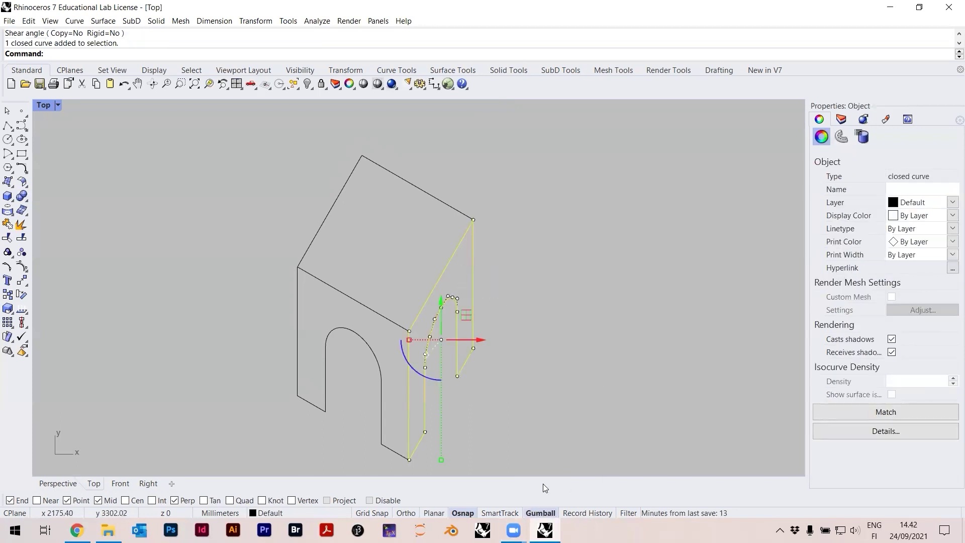
left_click(576, 433)
left_click_drag(515, 421, 393, 295)
left_click(525, 373)
left_click_drag(526, 373, 403, 267)
left_click(413, 289)
left_click_drag(500, 344, 446, 303)
left_click(525, 448)
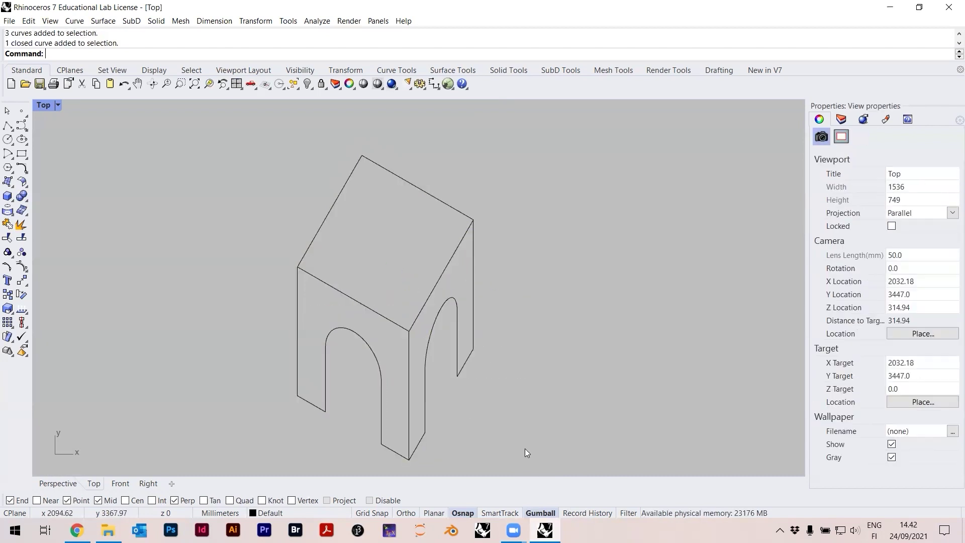
left_click(540, 513)
right_click_drag(511, 380, 501, 355)
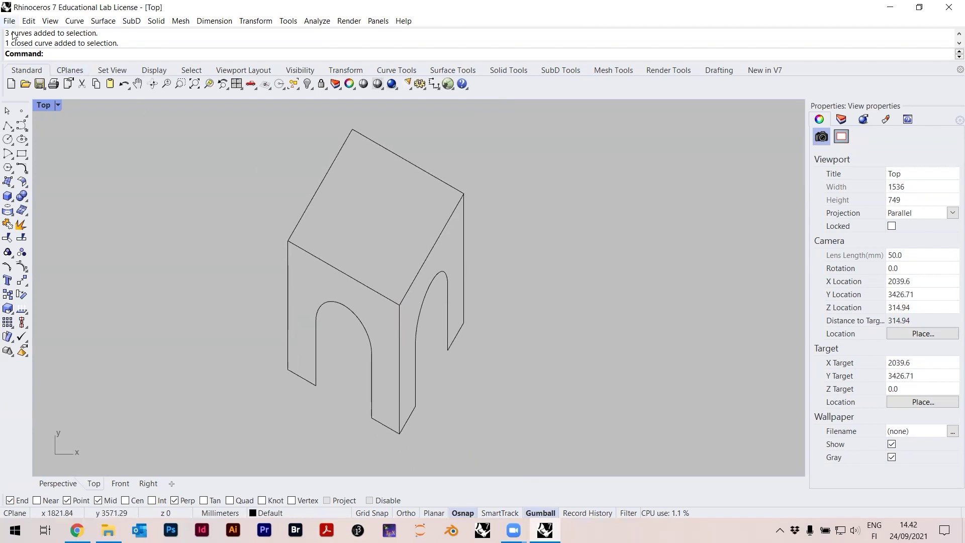
- Save the drawing as 210924_StoneArch_drawing in the 01_ProjectionDrawing folder, as a Rhino 7 3D model
key("ctrl+s")
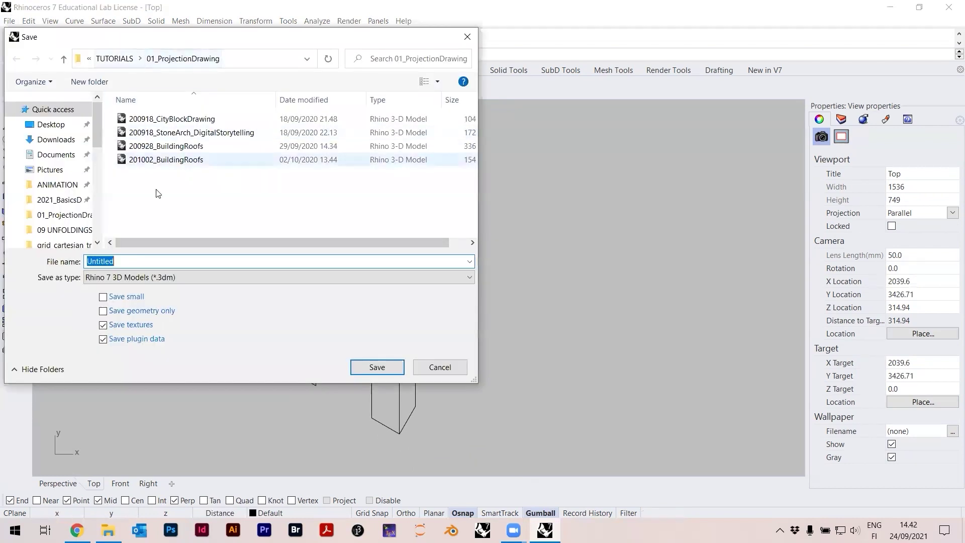
type("2")
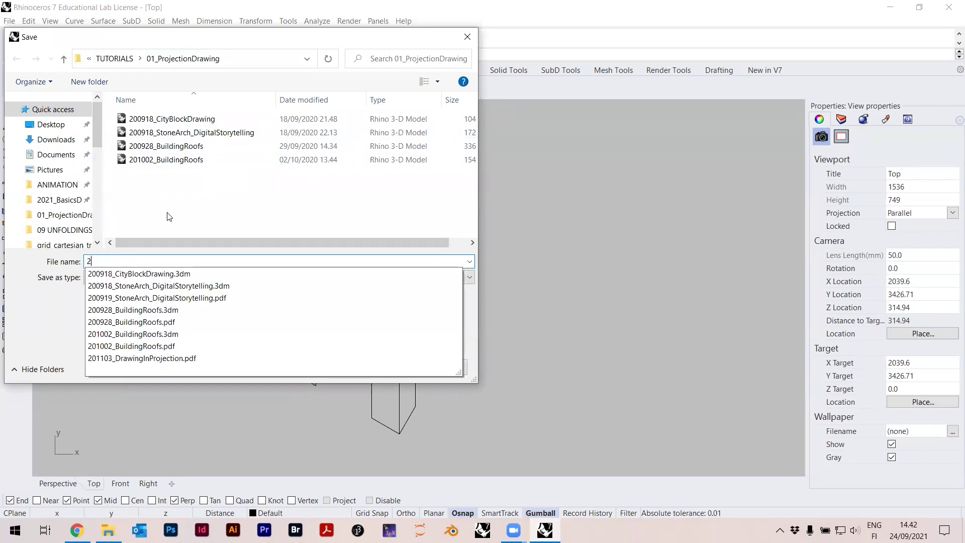
type("10924")
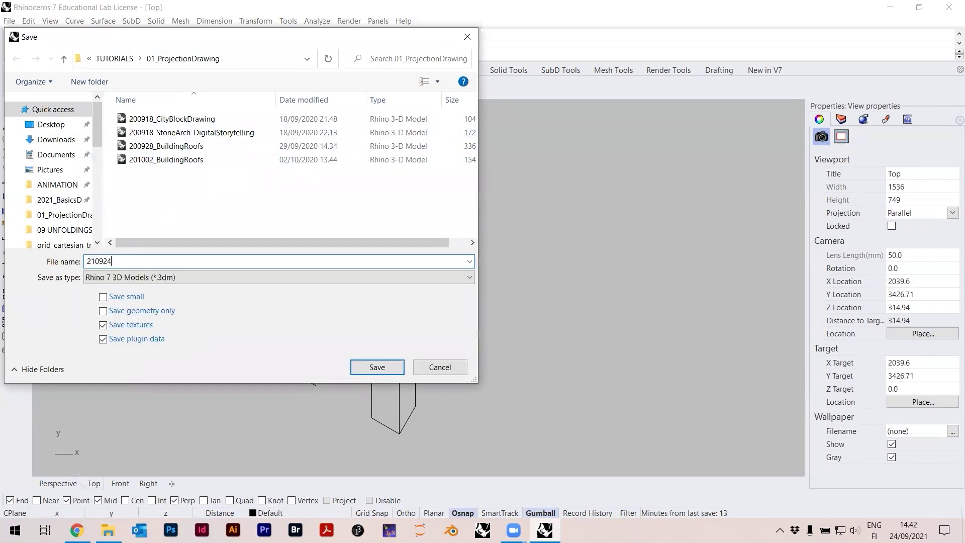
type("_StoneArch_drawing")
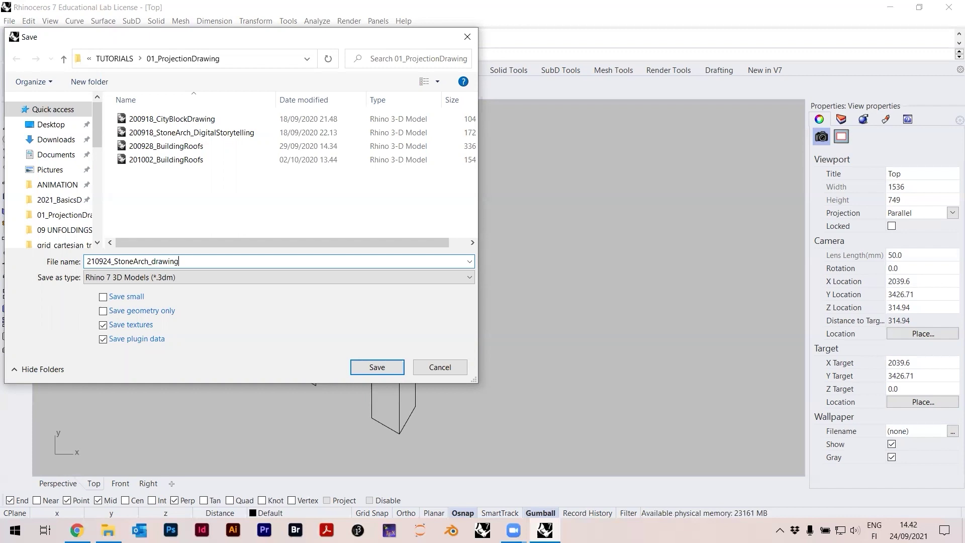
key("Return")
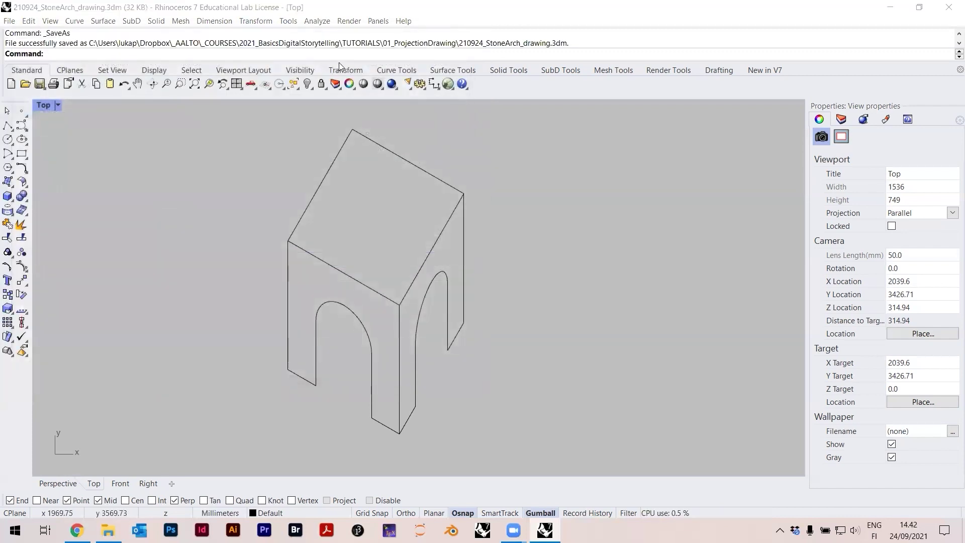
- Examine both arch openings and the bases of their legs to judge where the wall thickness is missing
mouse_move(497, 248)
right_mouse_down()
mouse_move(472, 276)
mouse_move(483, 262)
right_mouse_up()
mouse_move(337, 372)
right_mouse_down()
mouse_move(400, 378)
mouse_move(340, 400)
right_mouse_up()
scroll(333, 385, "up", 3)
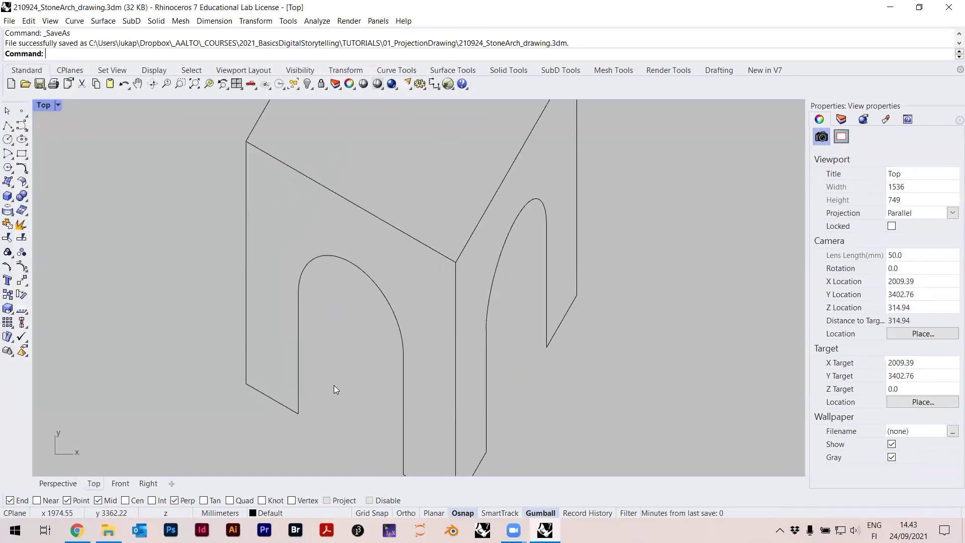
scroll(338, 352, "down", 3)
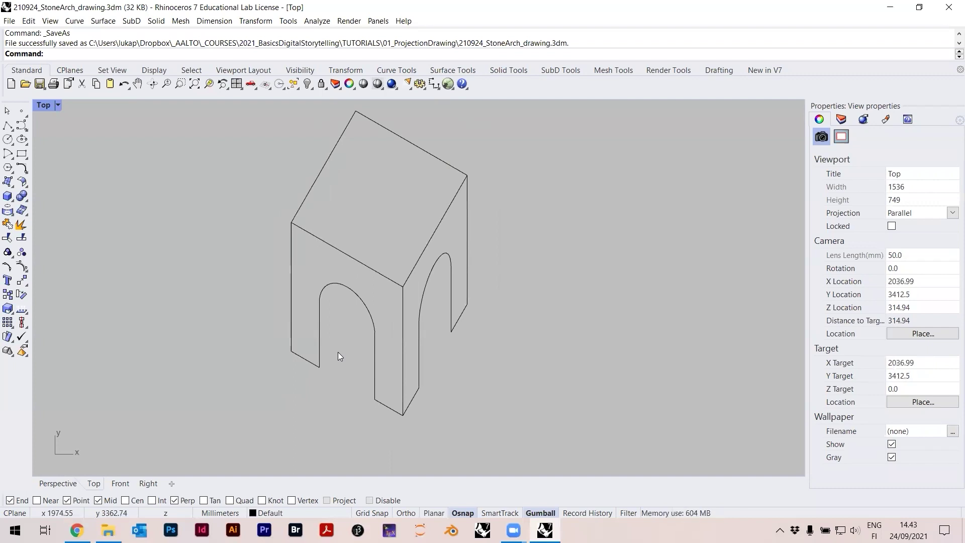
right_click_drag(337, 352, 327, 362)
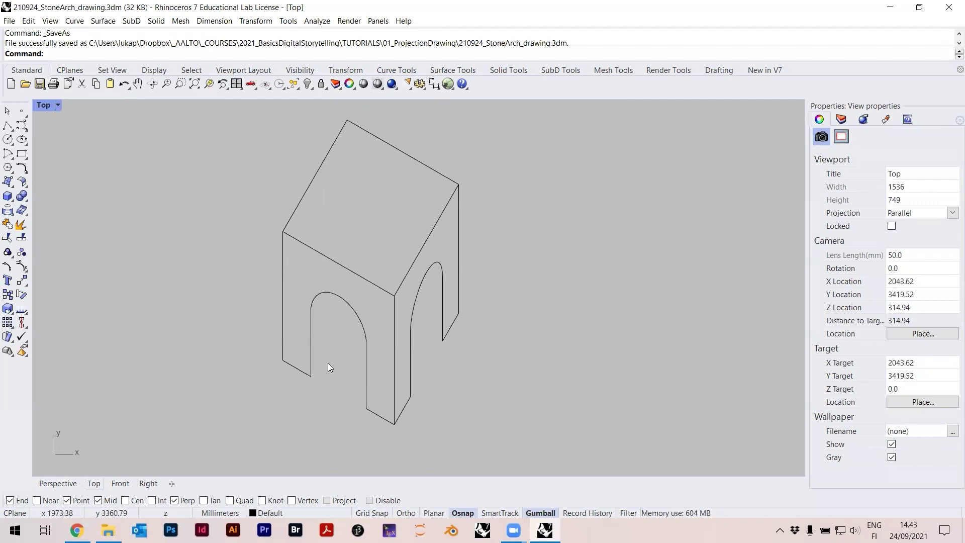
right_click_drag(410, 245, 419, 271)
right_click_drag(311, 321, 317, 299)
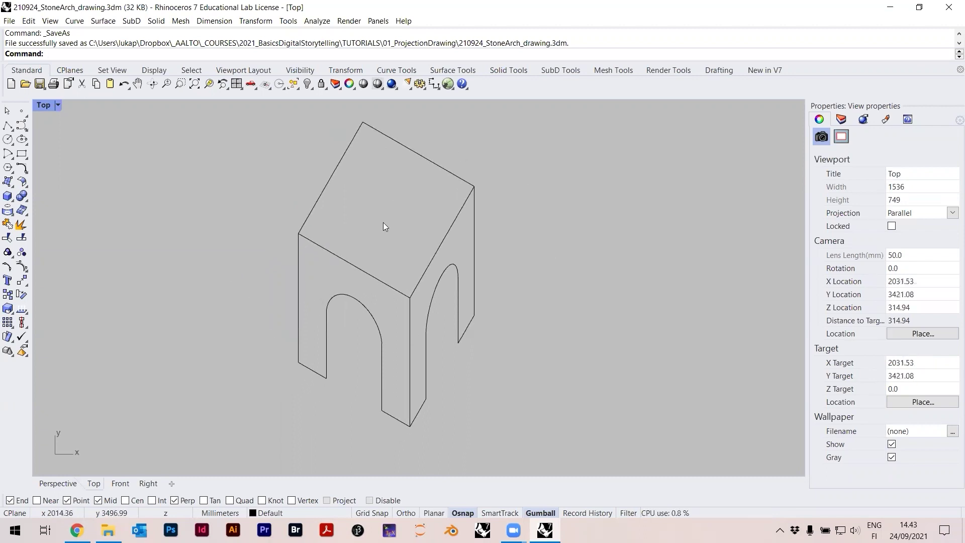
scroll(337, 375, "up", 8)
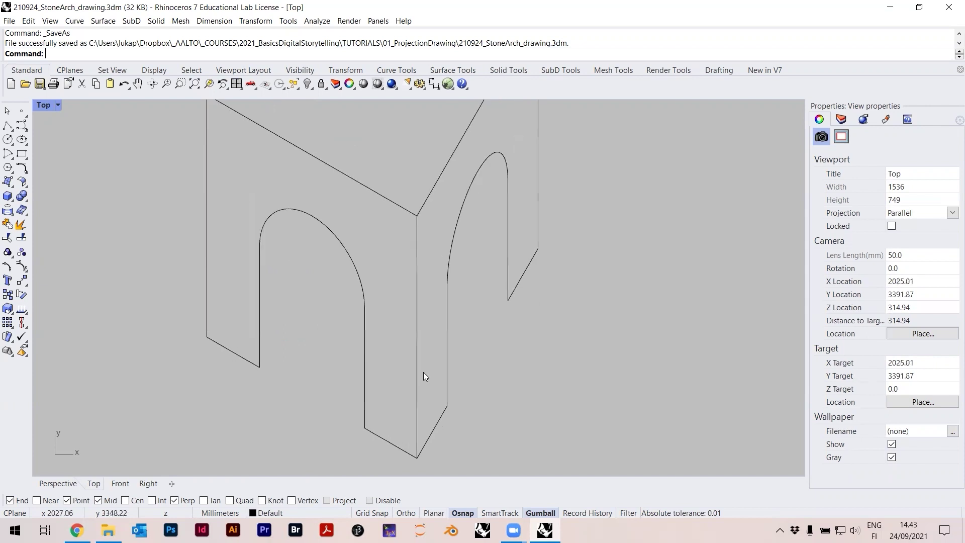
right_click_drag(438, 342, 458, 391)
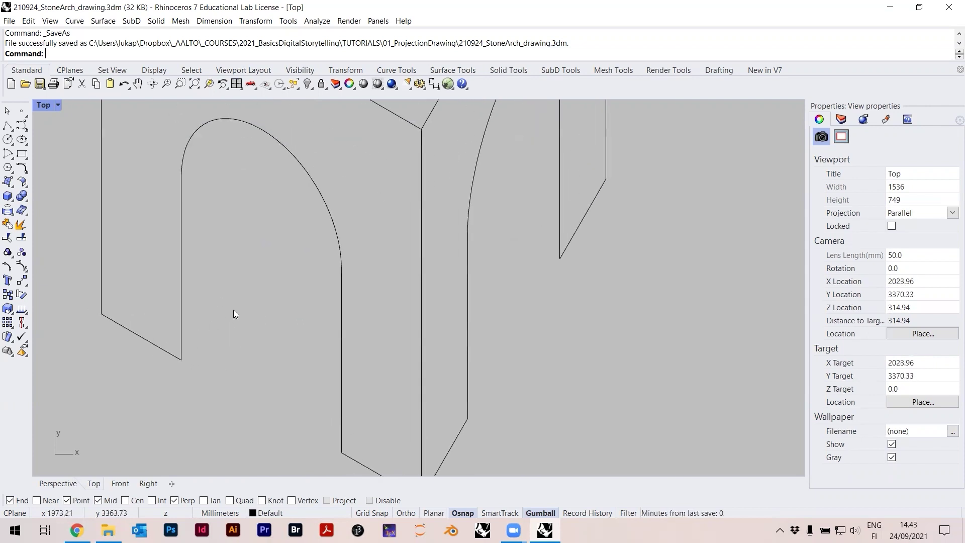
right_click_drag(242, 309, 232, 277)
right_click_drag(413, 469, 417, 435)
- Draw a line along the base of the right face's front leg, from the block's lowest corner to the arch opening
scroll(472, 374, "down", 4)
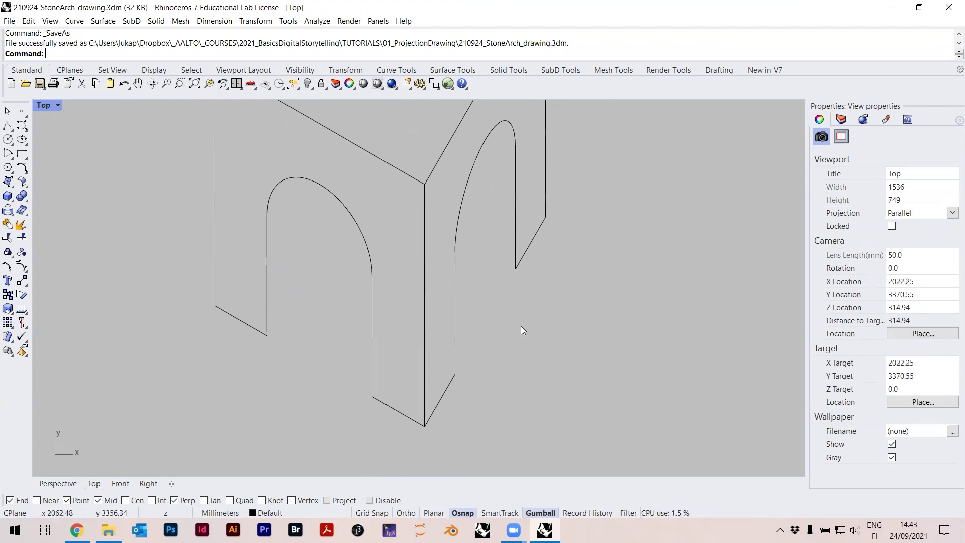
type("line")
key("Return")
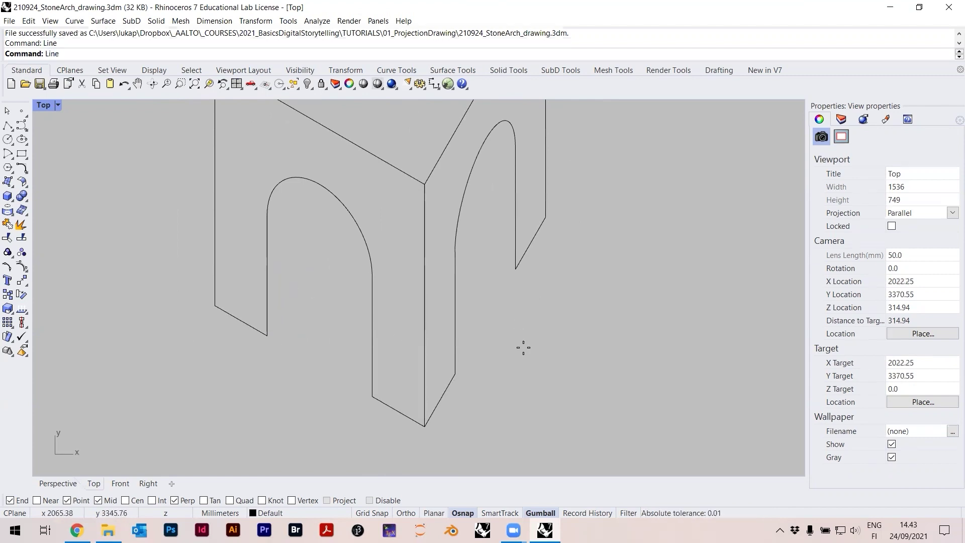
left_click(424, 426)
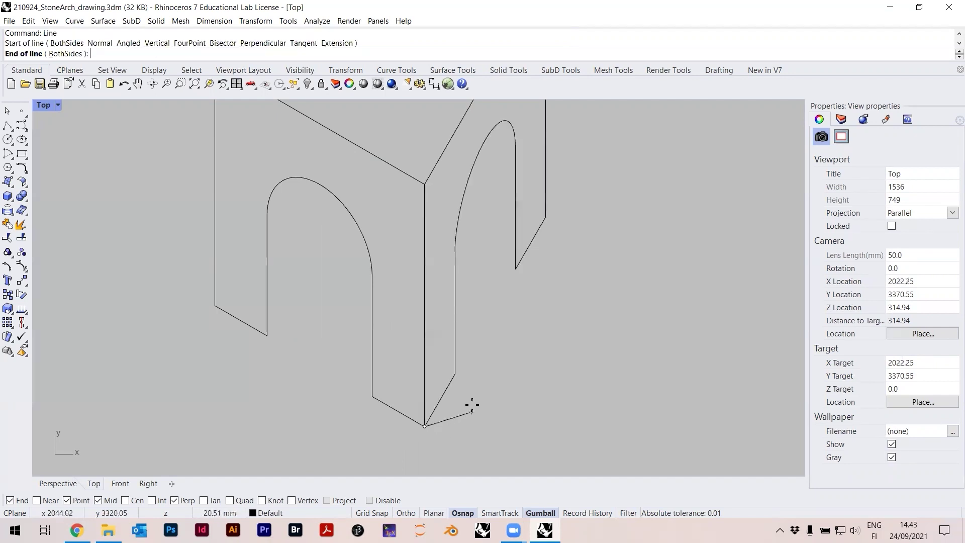
left_click(464, 378)
- Move the new base line from the block's lowest corner to the inner base corner of the left face's outer leg
scroll(442, 405, "up", 3)
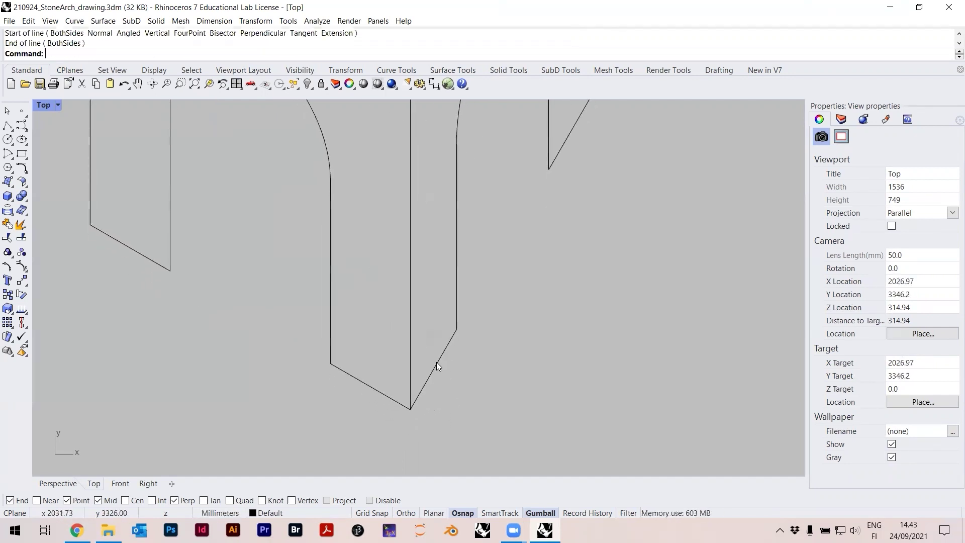
left_click(437, 362)
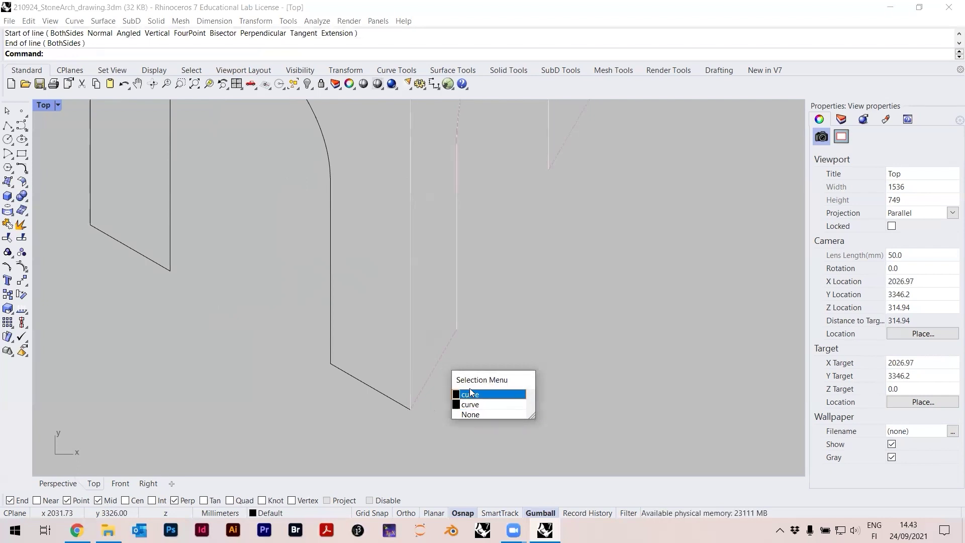
left_click(470, 404)
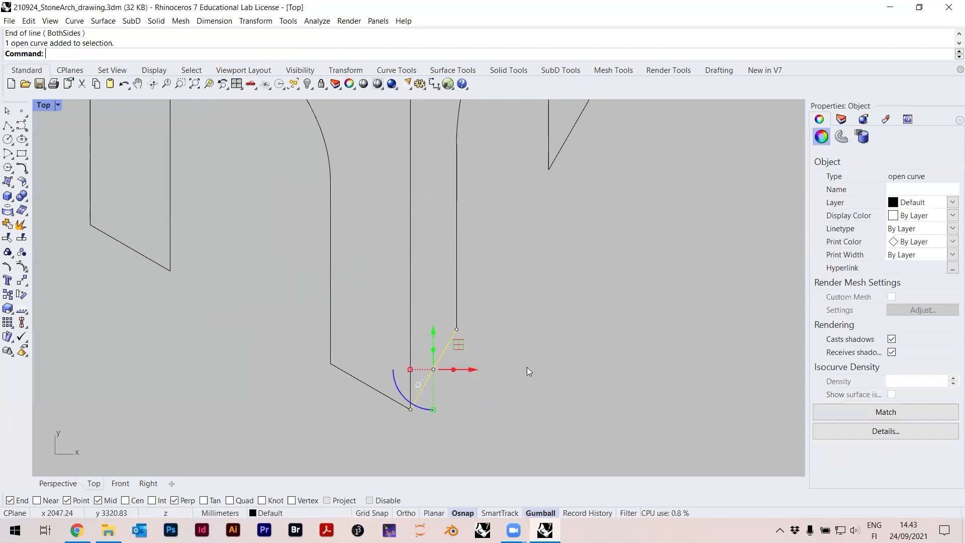
type("Move")
key("Return")
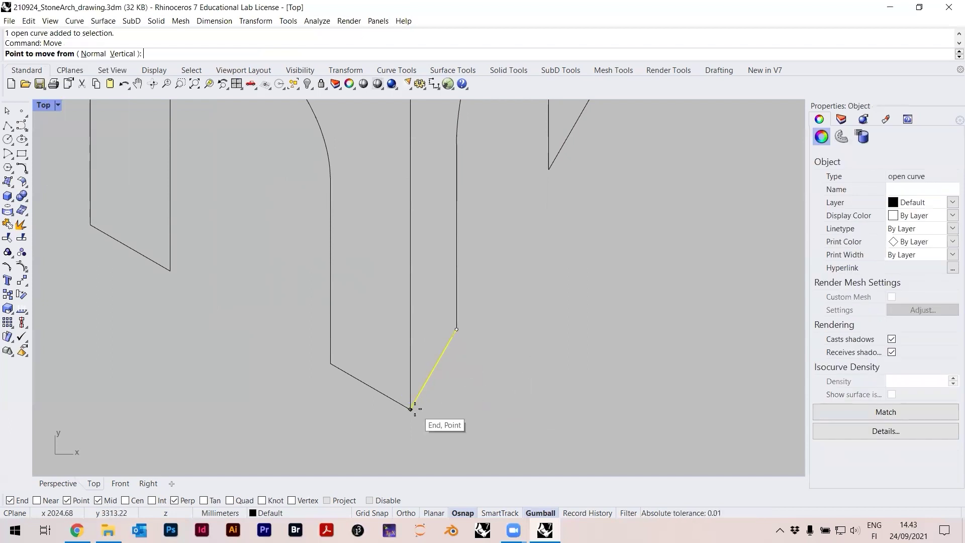
left_click(412, 407)
left_click(169, 271)
- Draw a line along the base of the left face's outer leg, from its inner corner to its outer corner
right_click_drag(286, 339, 314, 343, "ctrl+shift")
right_click_drag(402, 332, 410, 347)
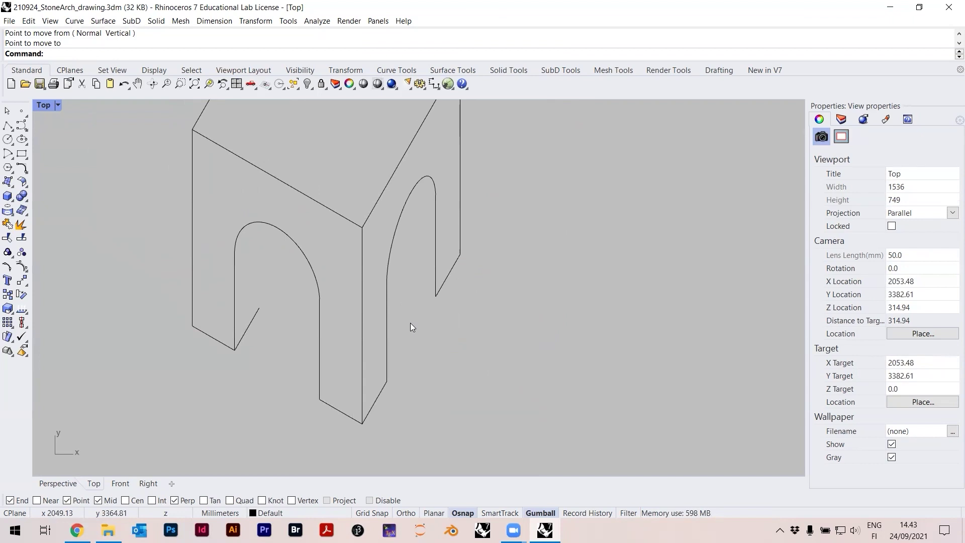
right_click_drag(202, 348, 211, 348)
type("line")
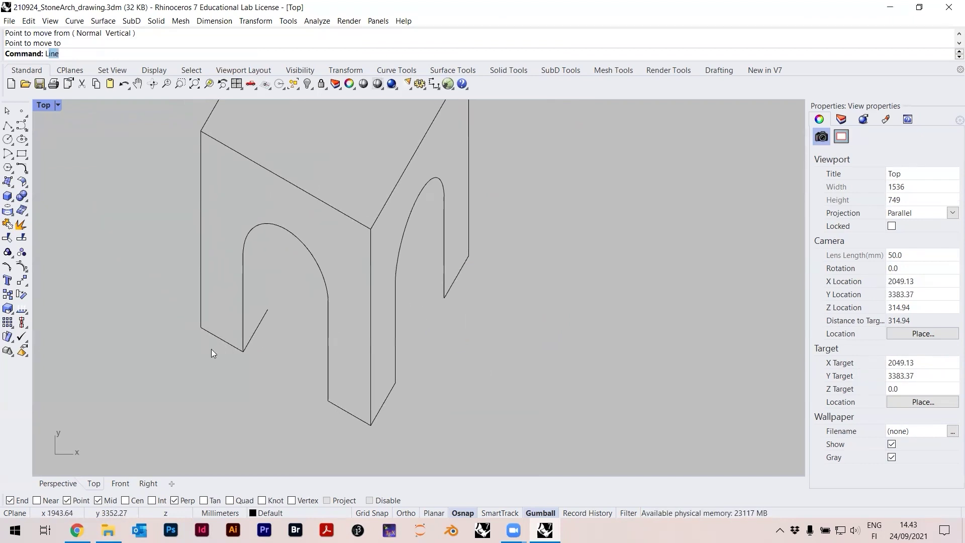
key("Return")
scroll(211, 348, "up", 3)
left_click(242, 351)
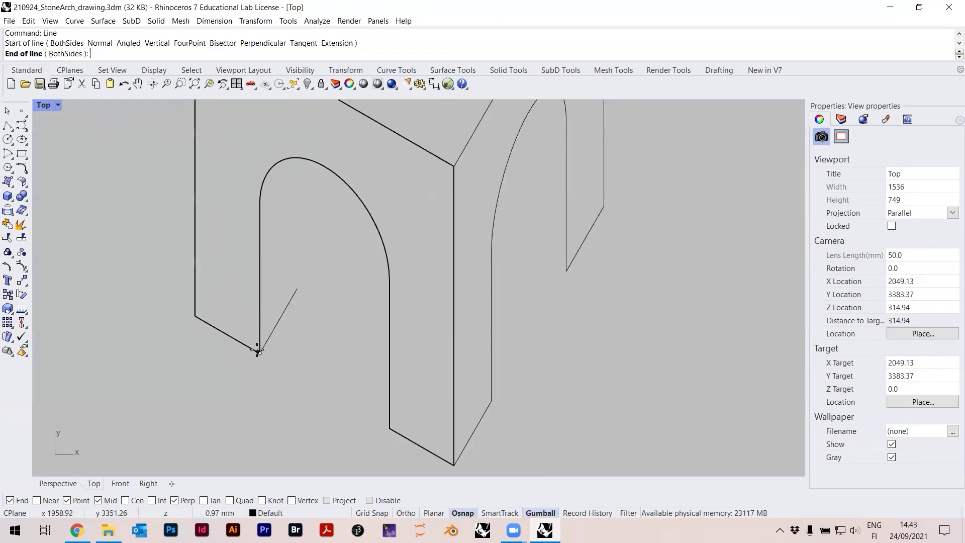
left_click(200, 314)
- Move the left leg's base line by its inner end to the inner base corner of the right face's back leg
left_click(214, 327)
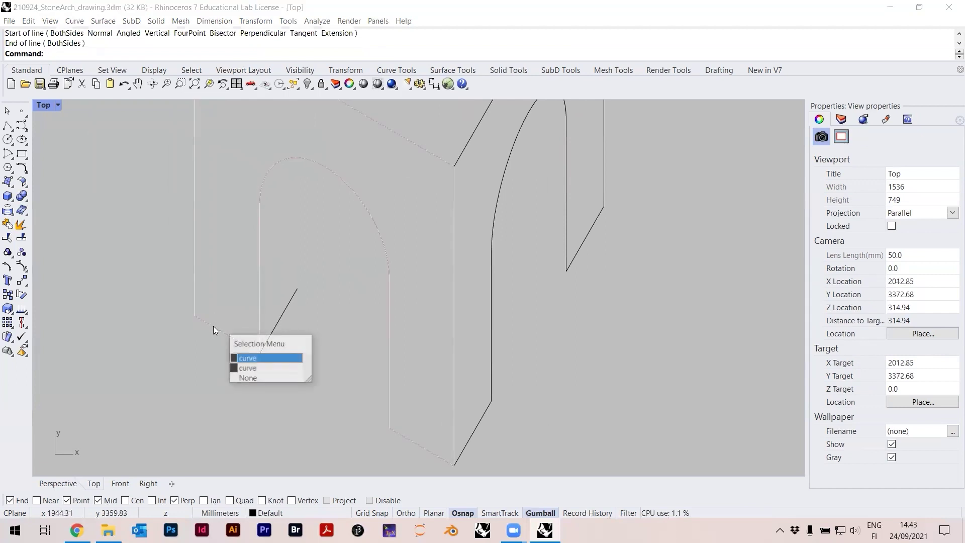
left_click(254, 368)
type("Move")
key("Escape")
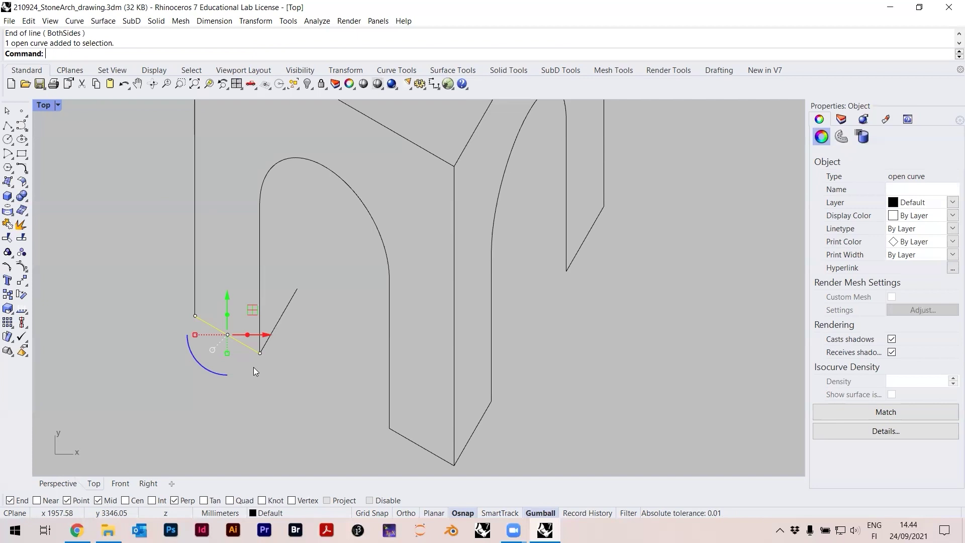
type("M")
key("Return")
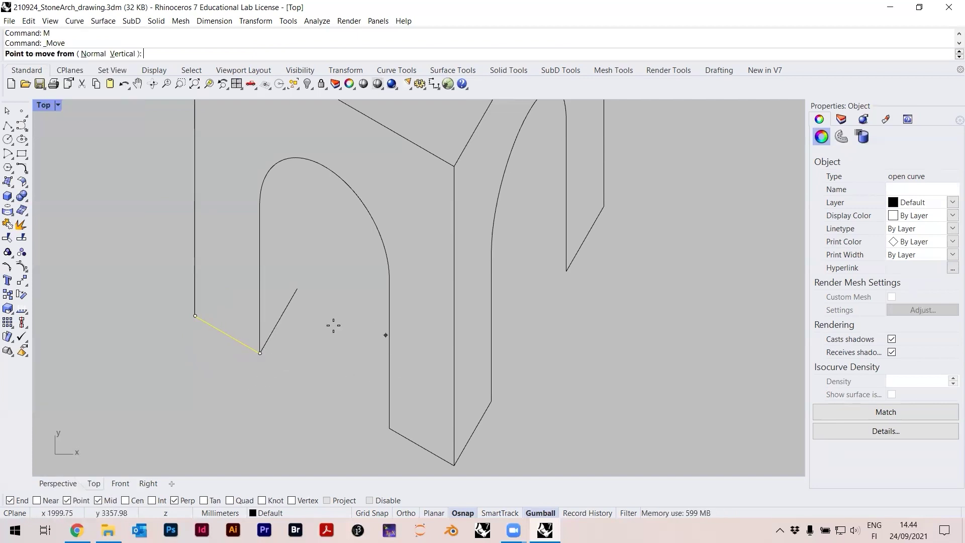
left_click(263, 345)
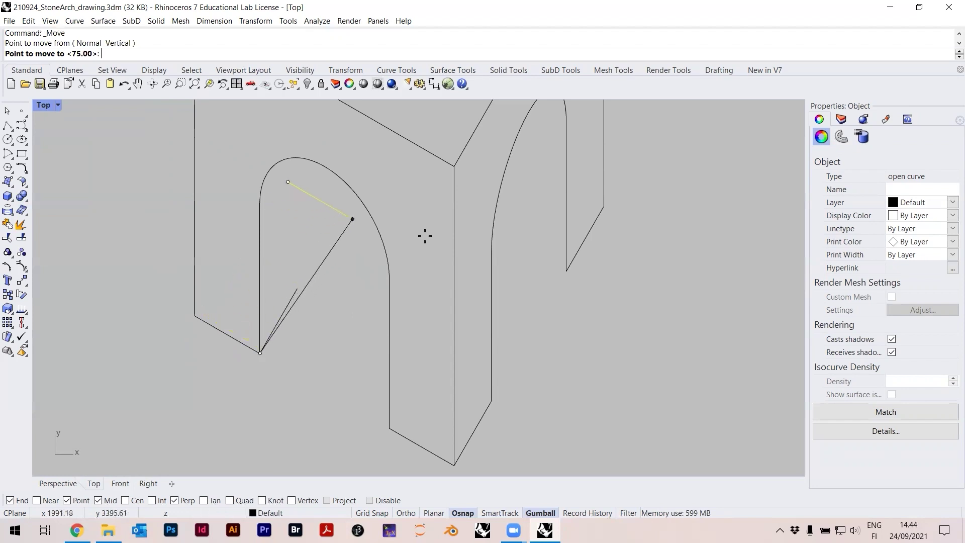
left_click(567, 272)
key("Escape")
- Draw a vertical line with Ortho from the free end of the left arch's depth line up past the arch curve
scroll(599, 272, "down", 3)
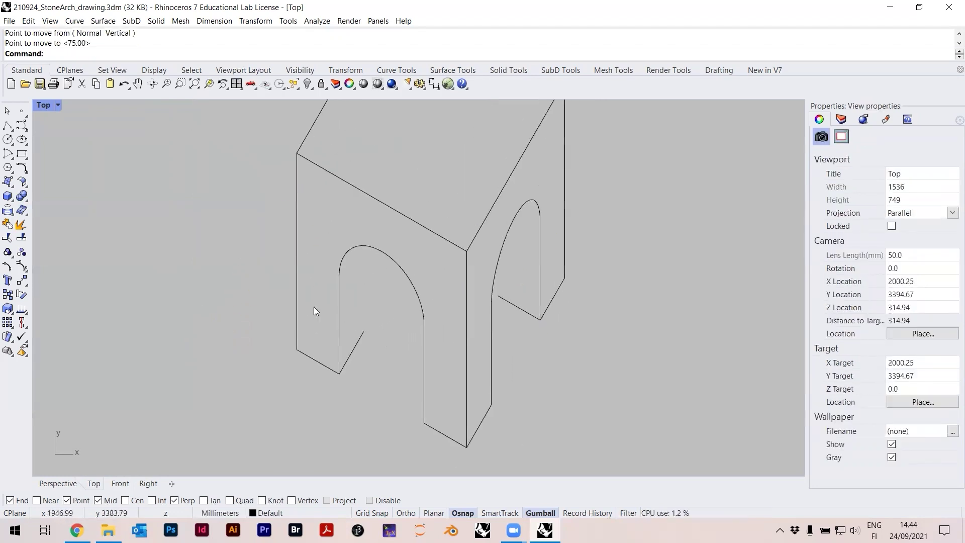
type("Line")
key("Return")
left_click(364, 331)
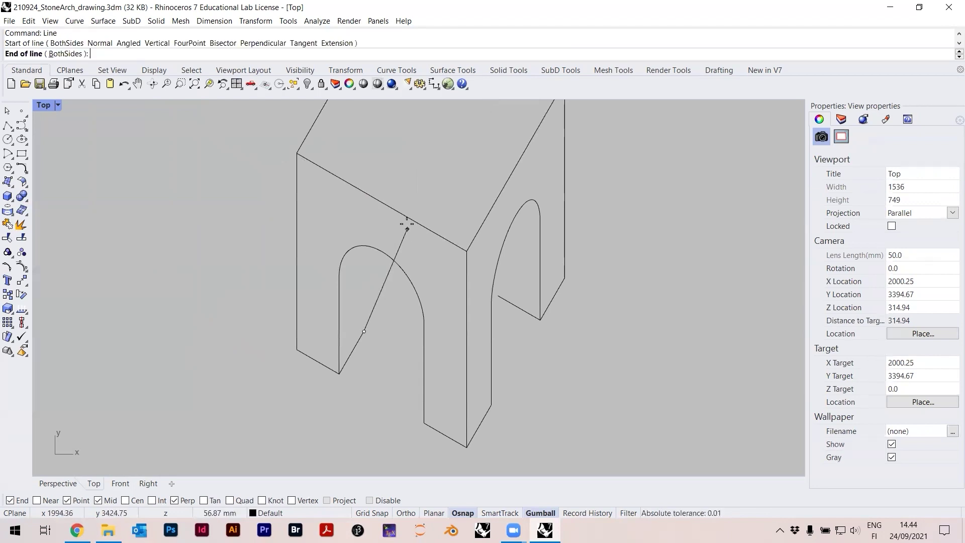
key("F8")
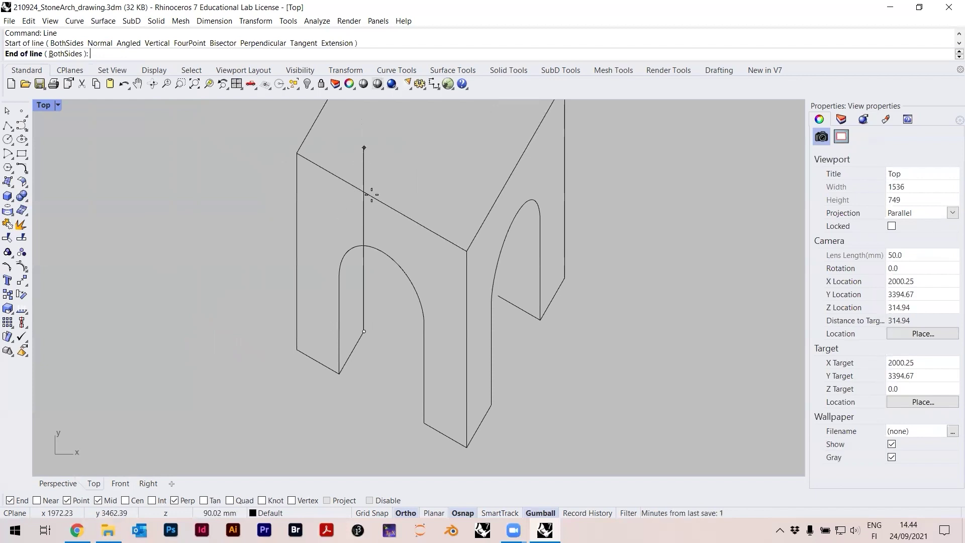
left_click(367, 224)
- Draw a vertical line about 37 mm long with Ortho, up from the free end of the right arch's depth line
scroll(370, 244, "down", 2)
scroll(367, 297, "up", 2)
key("Return")
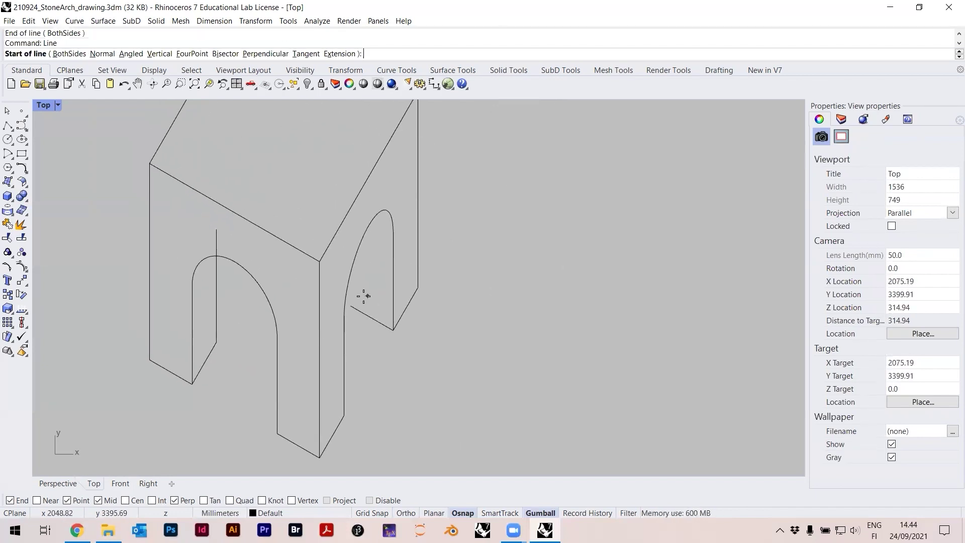
left_click(351, 305)
key("F8")
left_click(354, 231)
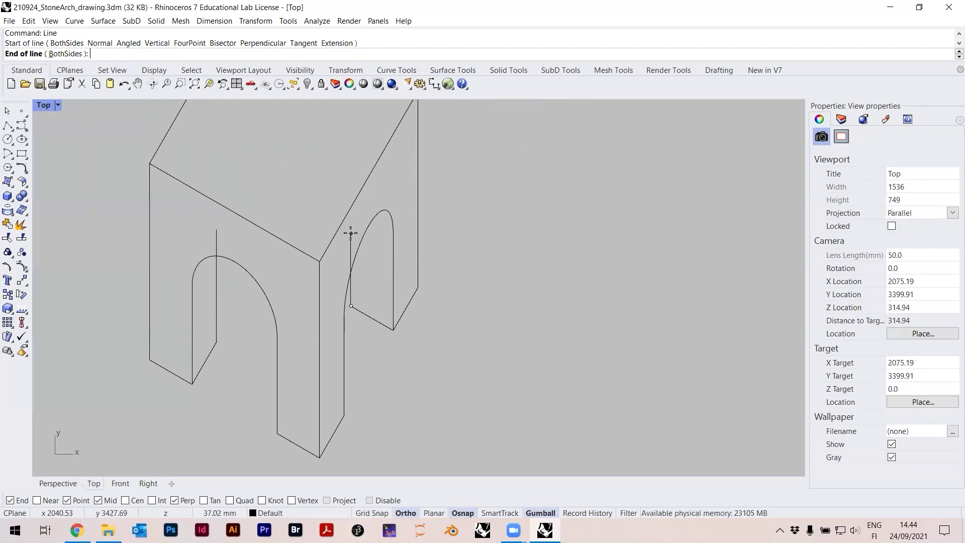
scroll(411, 239, "down", 2)
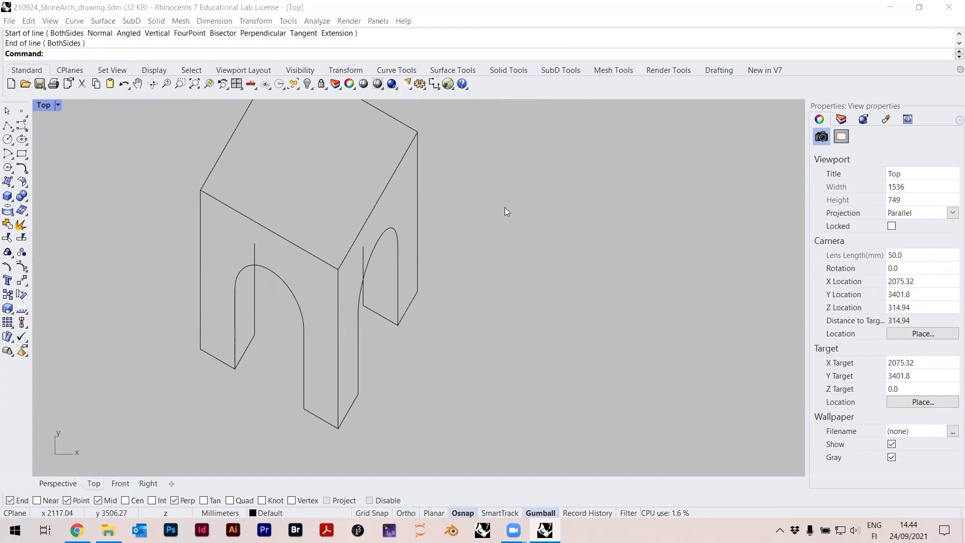
- Trim away the part of the left arch's inner vertical line that extends above the arch curve
scroll(505, 207, "left", 3)
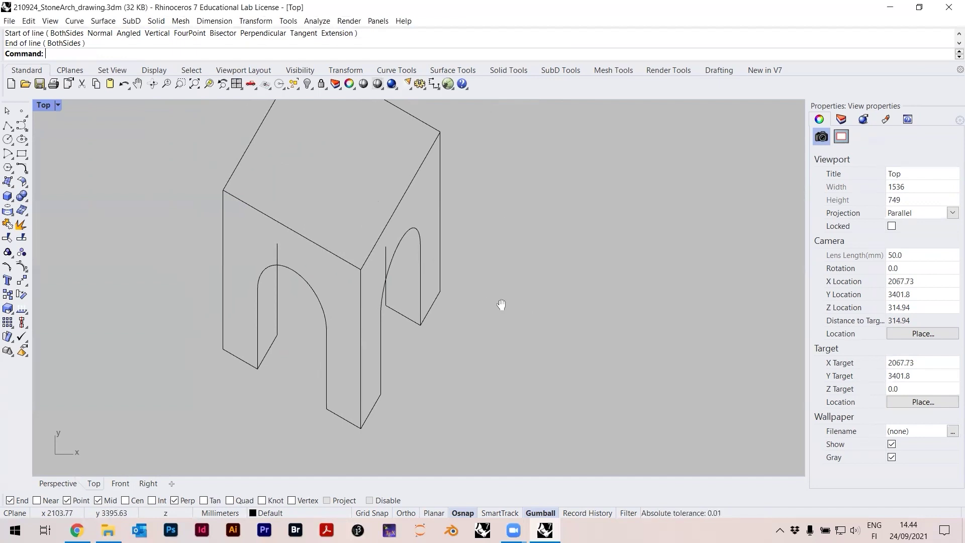
scroll(483, 314, "left", 1)
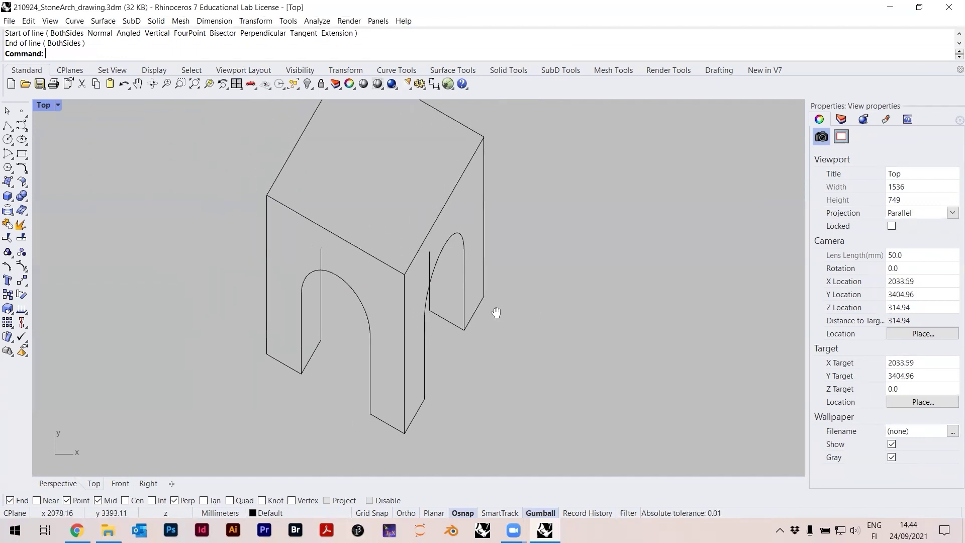
scroll(475, 314, "left", 1)
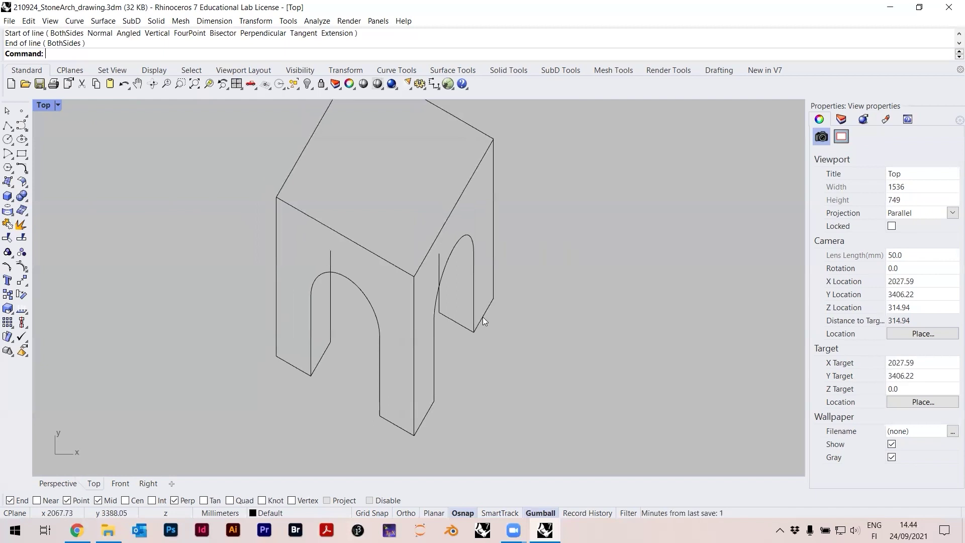
scroll(335, 263, "up", 4)
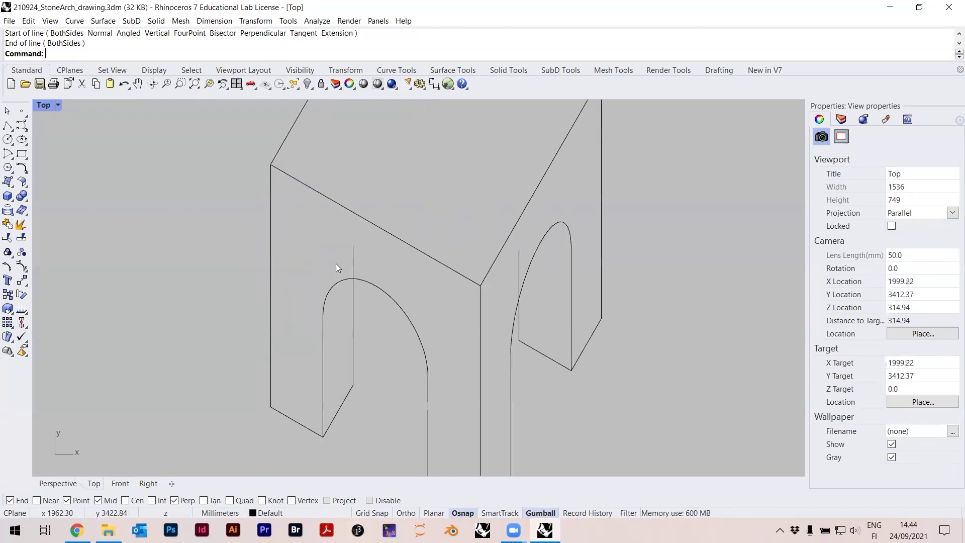
scroll(397, 293, "down", 2)
type("trim")
key("Return")
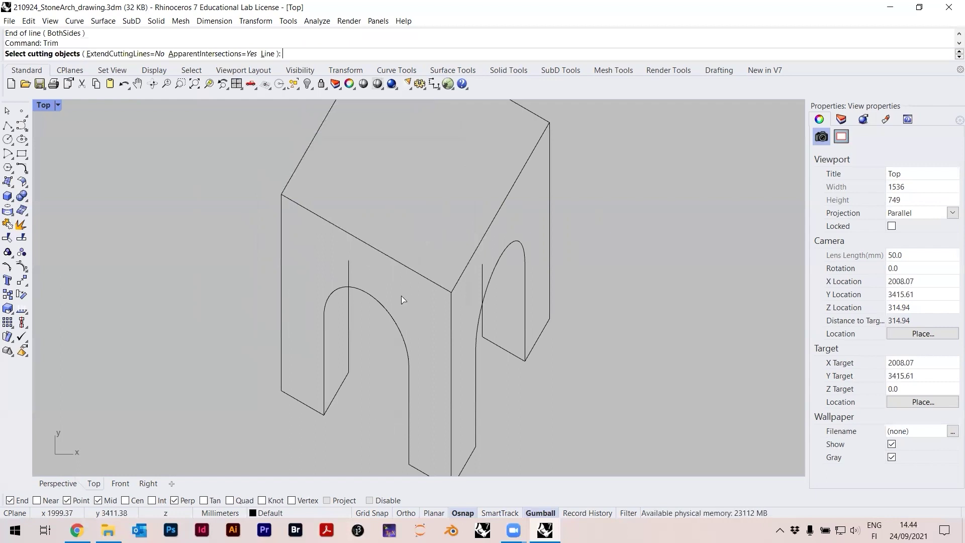
left_click(367, 298)
key("Return")
left_click(354, 279)
key("Return")
- Trim the right arch's inner vertical line above the arch curve, using the right face outline as the cutting object
right_click_drag(534, 280, 493, 277)
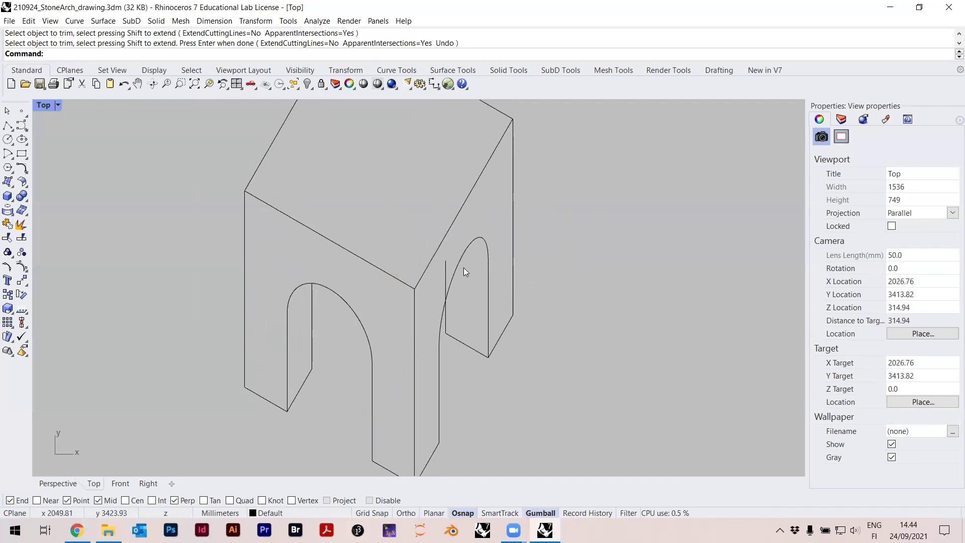
key("Return")
left_click(455, 269)
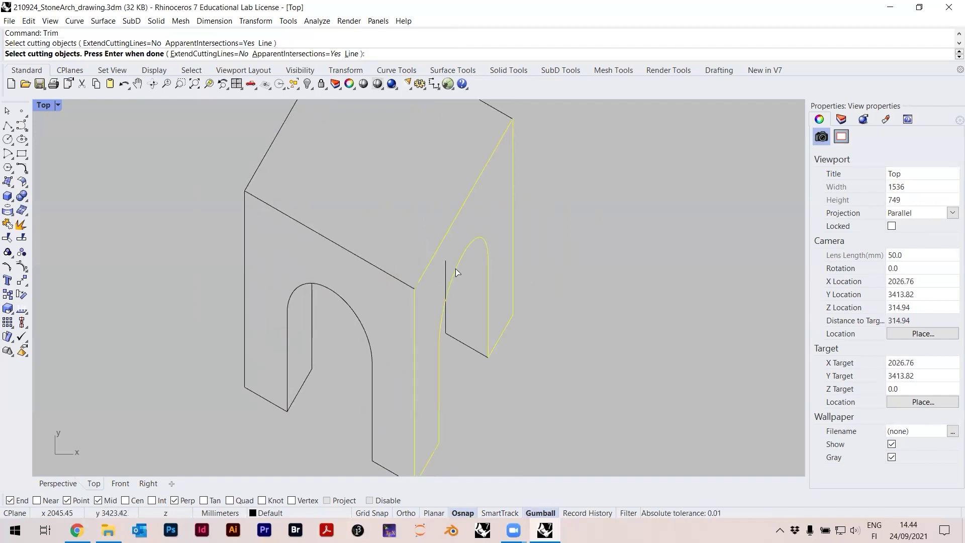
key("Return")
left_click(446, 266)
key("Return")
- Look over the arched block drawing as a whole to check its trimmed edges
right_click_drag(517, 269, 499, 277)
scroll(496, 260, "down", 4)
scroll(472, 273, "up", 1)
scroll(485, 267, "up", 1)
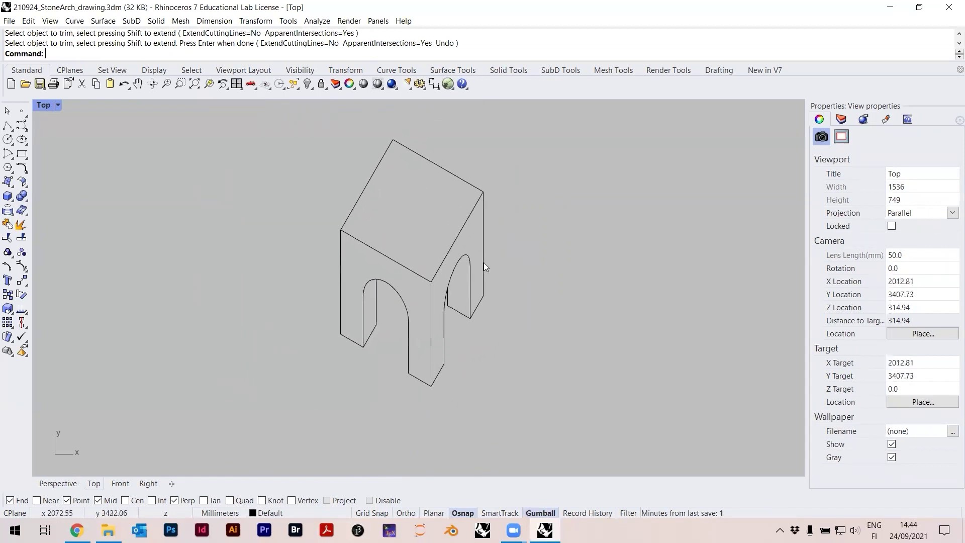
right_click_drag(467, 305, 441, 316)
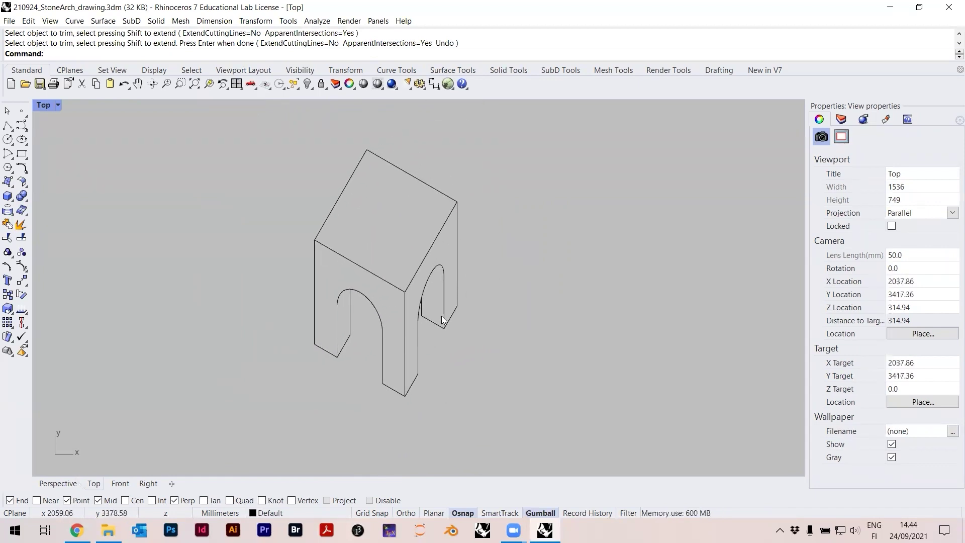
right_click_drag(436, 266, 364, 291)
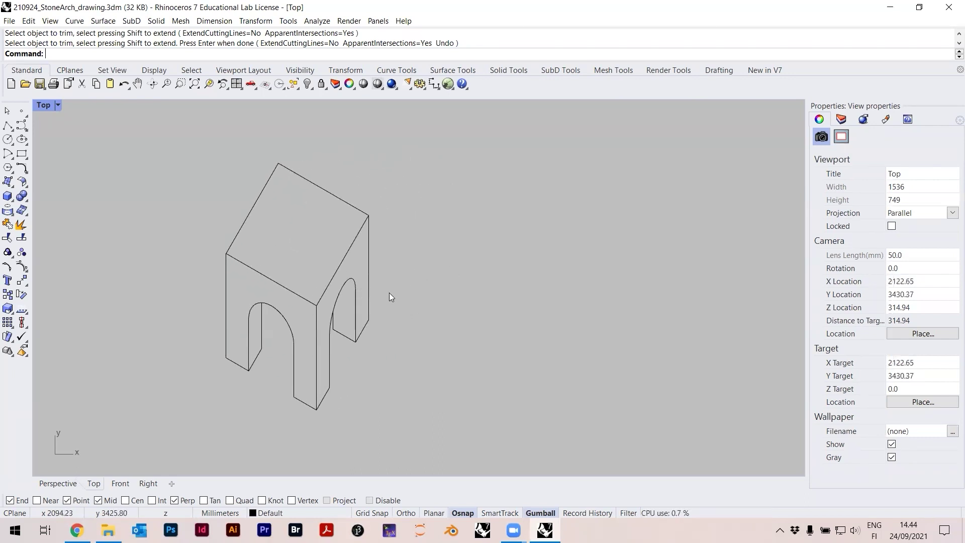
right_click_drag(388, 292, 387, 240)
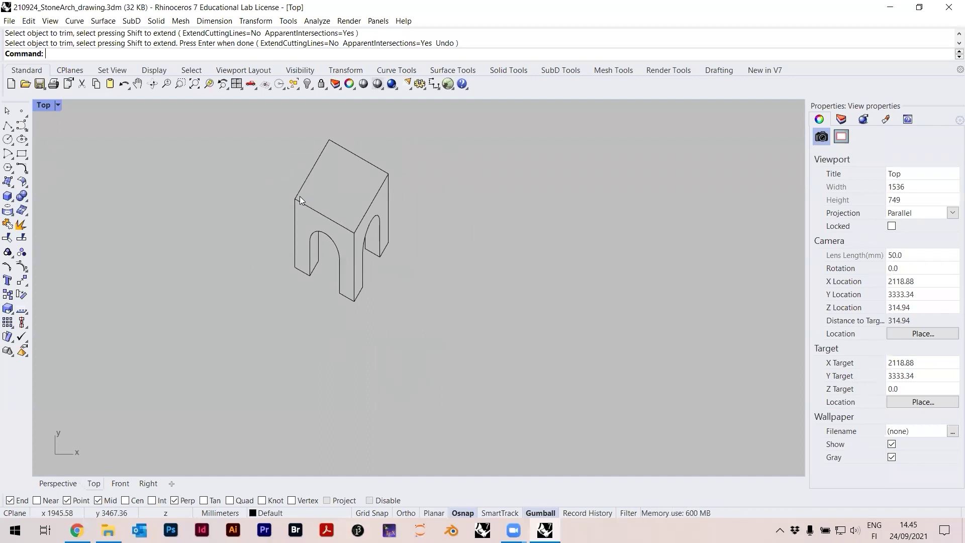
right_click_drag(299, 196, 188, 211)
left_click(21, 153)
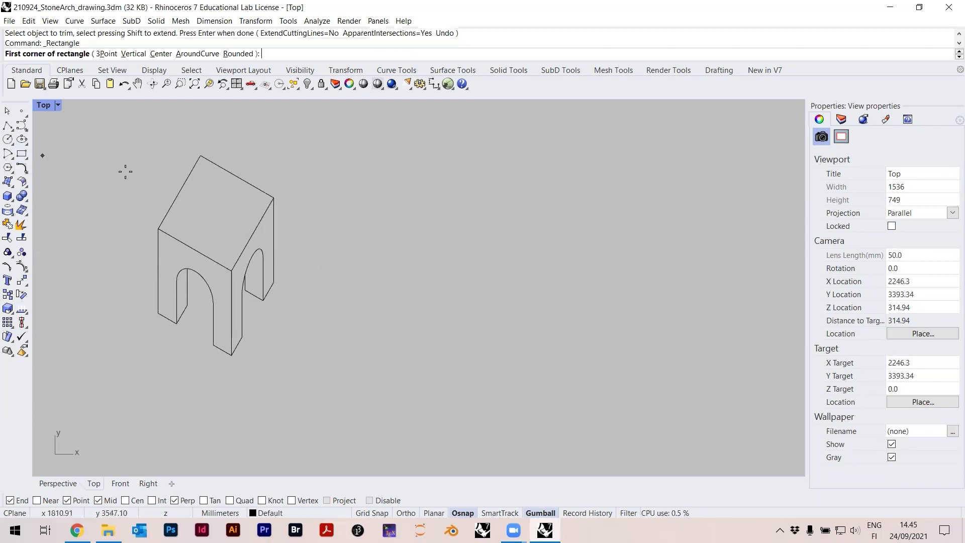
left_click(373, 234)
type("100")
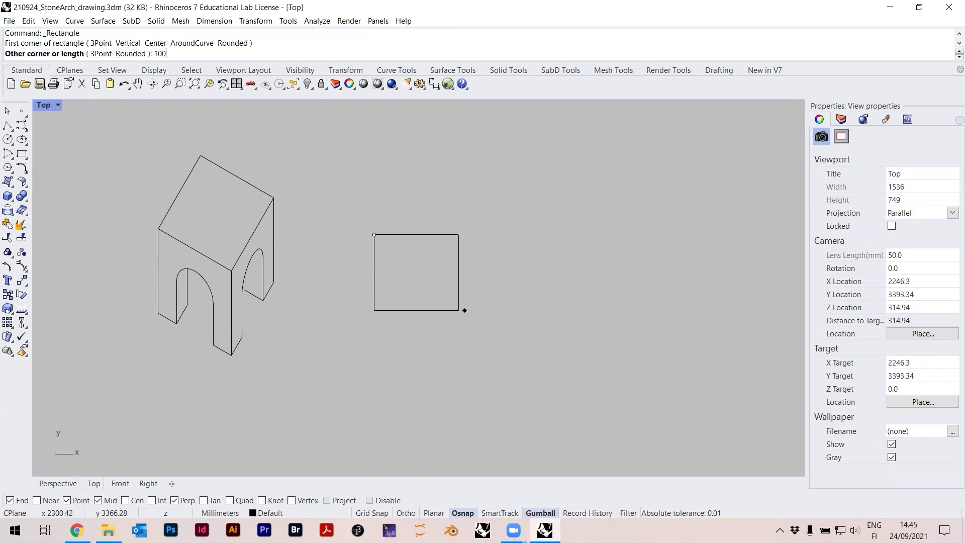
key("Return")
key("Return")
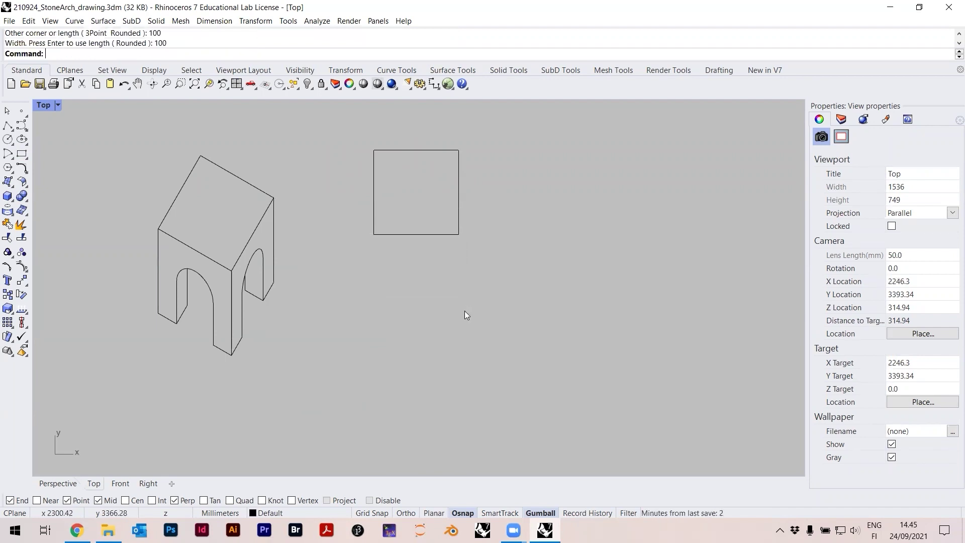
left_click(374, 199)
right_click_drag(382, 199, 361, 253)
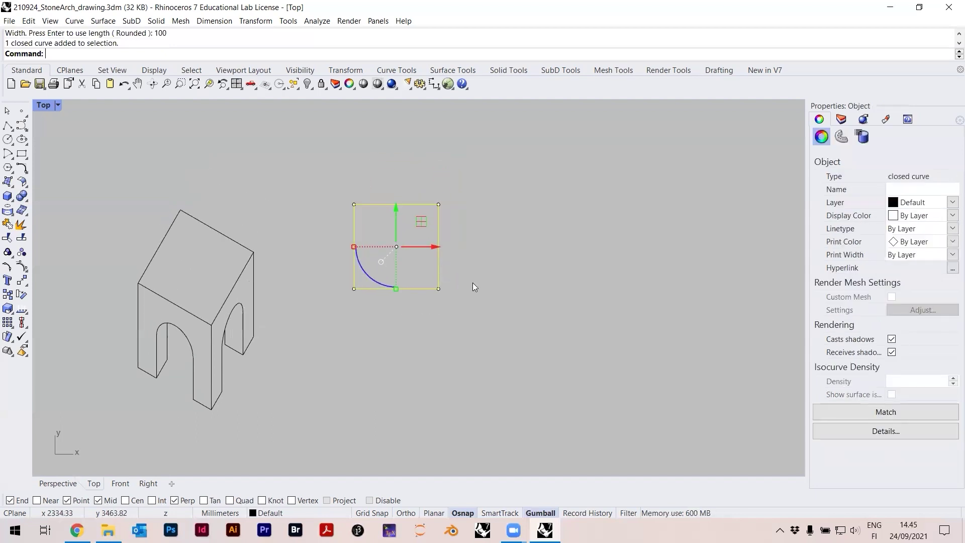
left_click(473, 283)
left_click_drag(469, 284, 416, 246)
key("Delete")
left_click(269, 212)
left_click_drag(454, 286, 363, 186)
key("Delete")
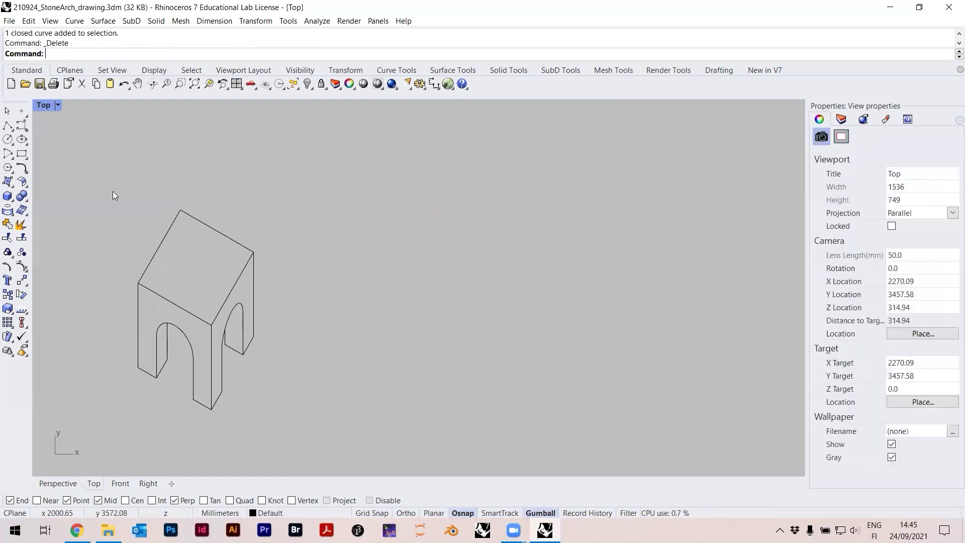
- Draw a rectangle 100 mm wide and 200 mm high in the empty area beside the arched block
left_click(22, 155)
left_click(355, 291)
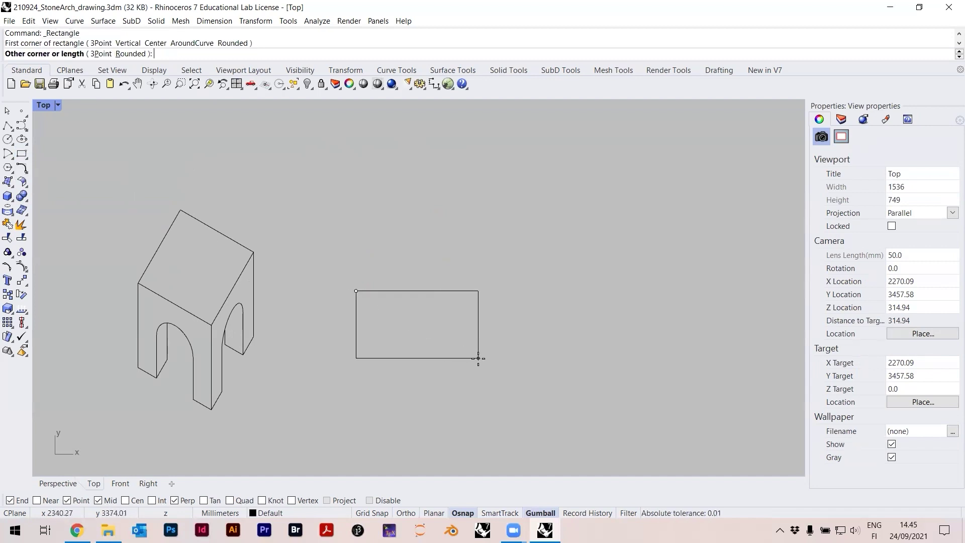
type("100")
key("Return")
type("200")
key("Return")
- Rotate the rectangle 90 degrees clockwise about its lower right corner so its long side lies horizontal
left_click(443, 191)
right_click_drag(449, 176, 470, 245)
type("rot")
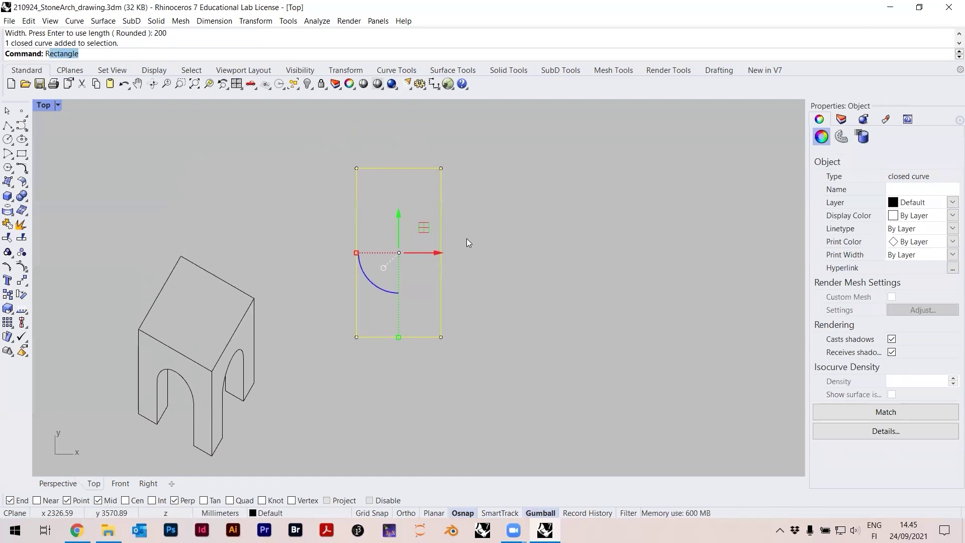
key("Return")
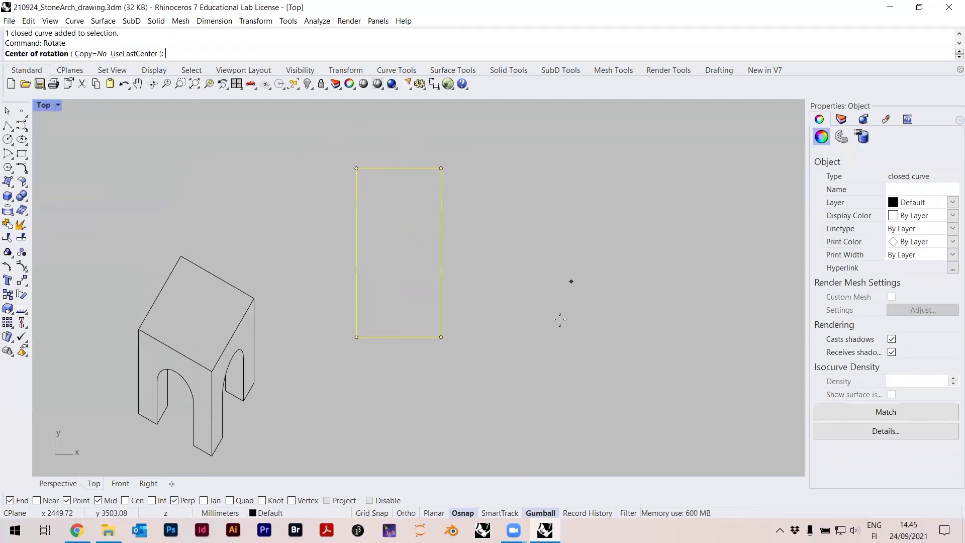
left_click(441, 337)
left_click(459, 164)
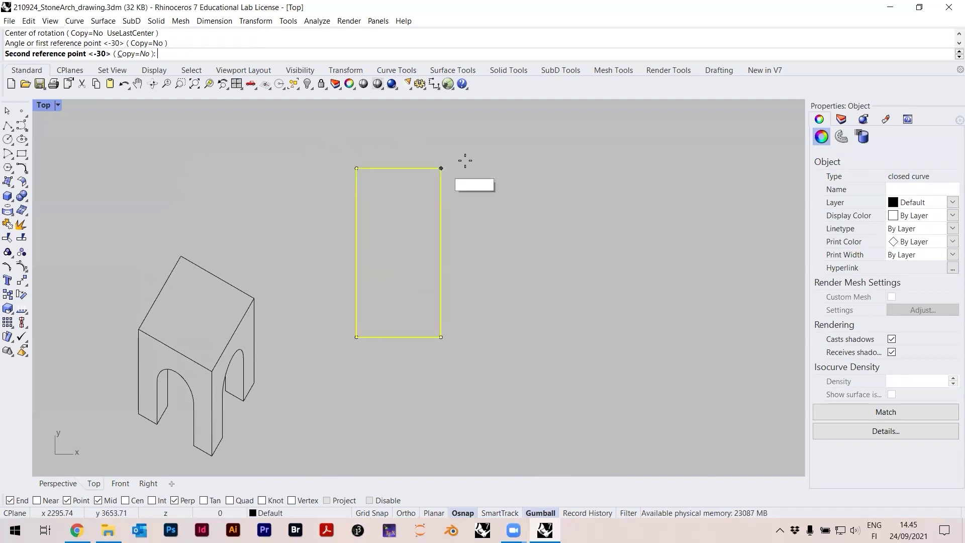
left_click(601, 308)
scroll(551, 277, "down", 2)
scroll(550, 273, "up", 2)
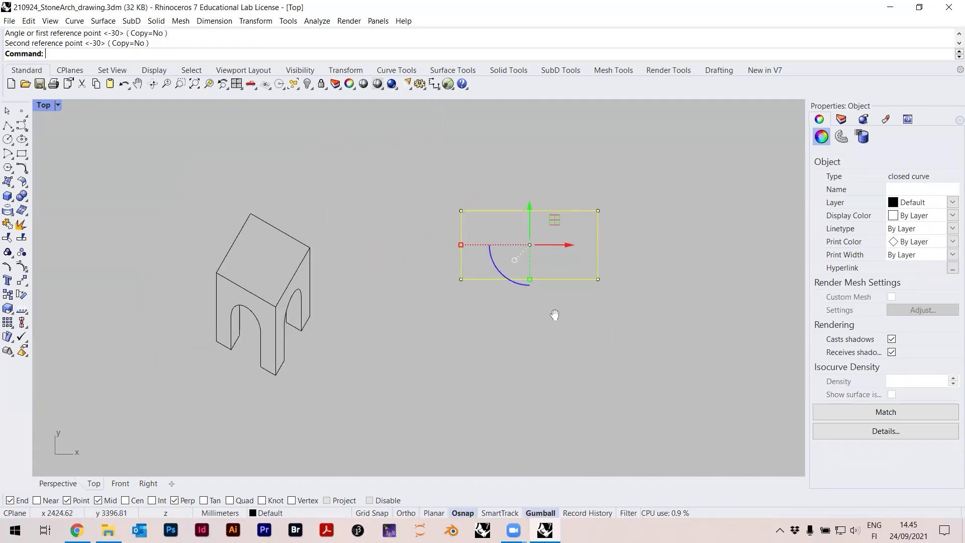
- Rotate the horizontal rectangle by -30 degrees about its lower right corner, using its base edge as reference
type("rota")
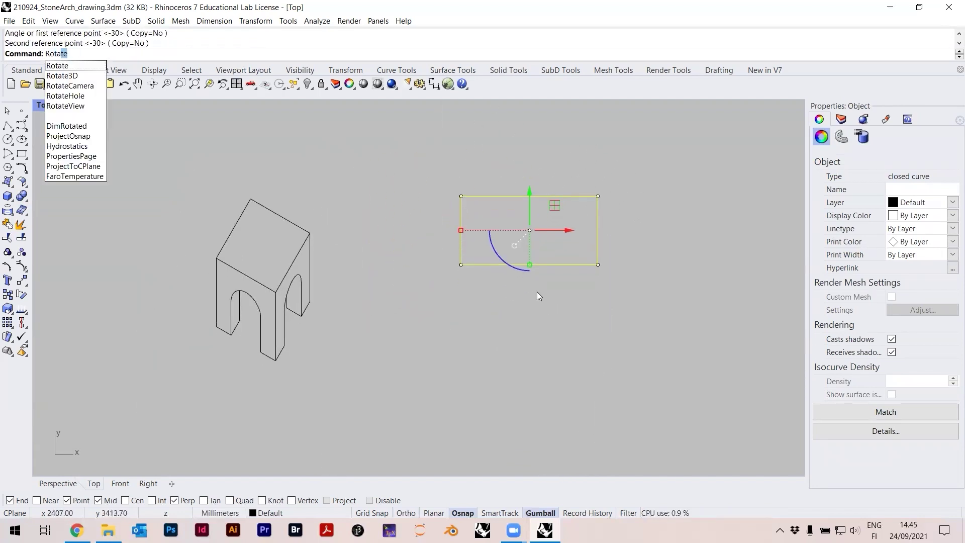
key("Return")
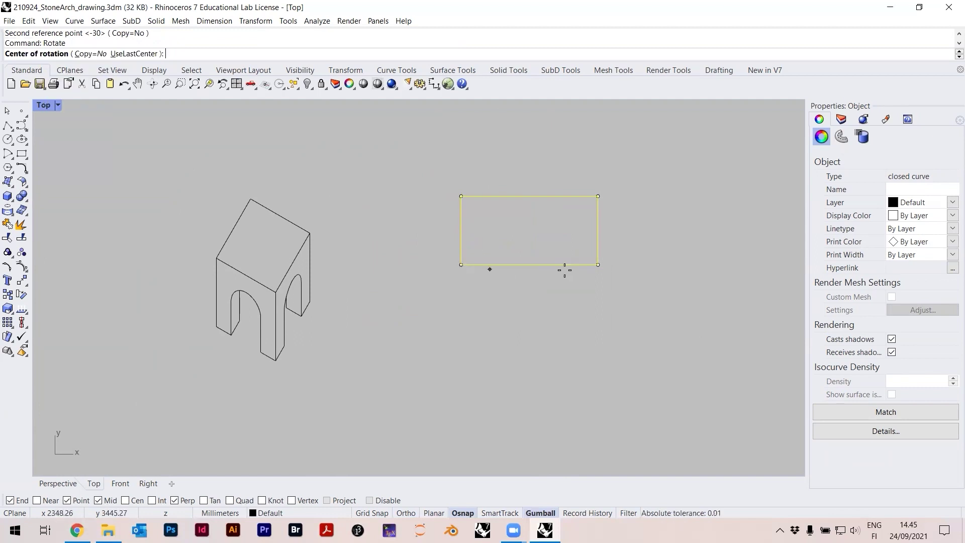
left_click(598, 264)
left_click(461, 264)
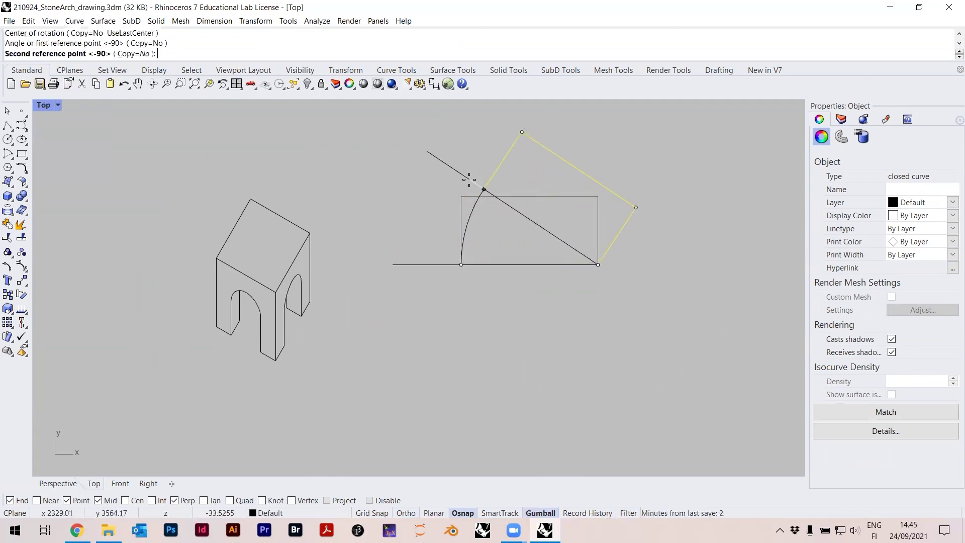
type("-309")
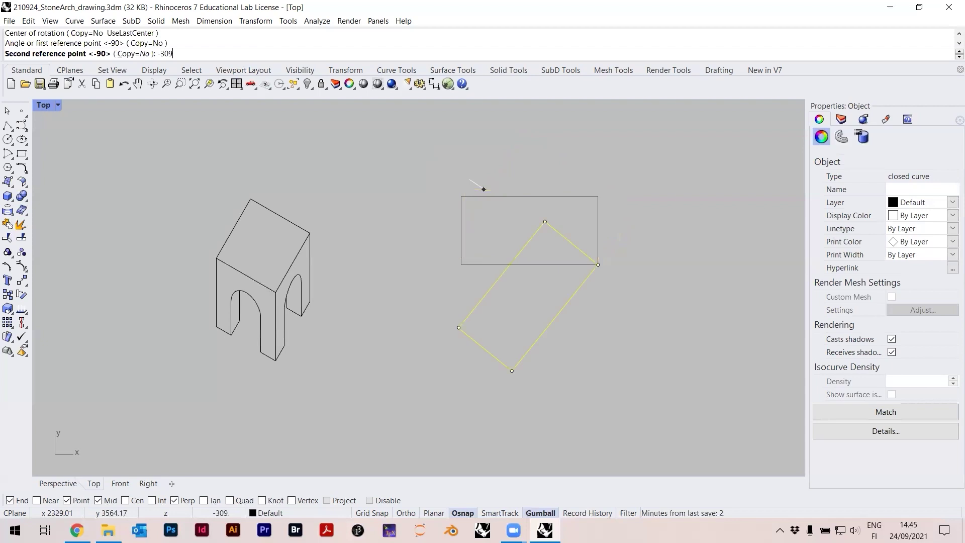
key("Return")
- Move the tilted rectangle by its lowest corner diagonally down toward the arched block
left_click_drag(594, 342, 520, 206)
left_click(553, 267)
type("m")
key("Return")
left_click(598, 265)
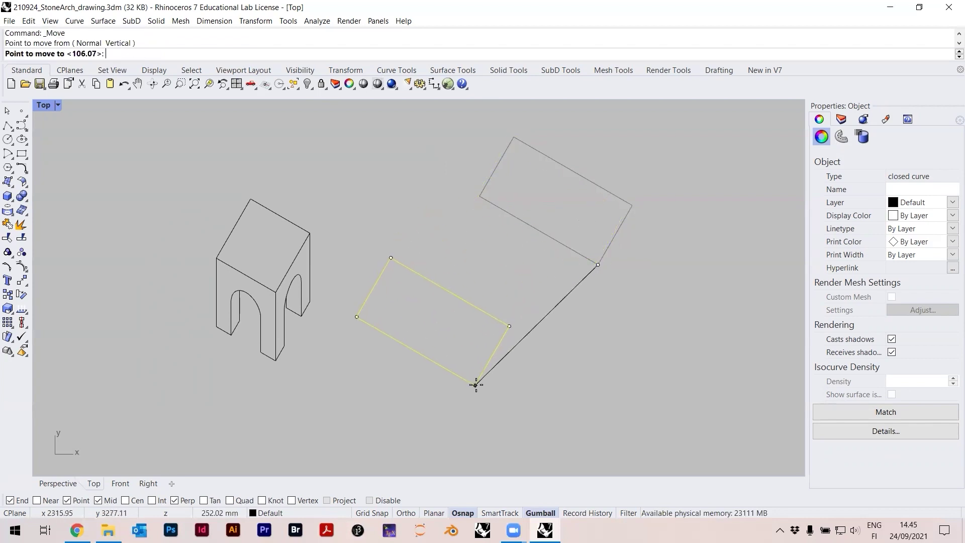
left_click(476, 385)
left_click(542, 243)
- Turn on the centre object snap and move the rectangle from its centre to the centre of the block's top face
scroll(481, 296, "up", 2)
left_click(508, 290)
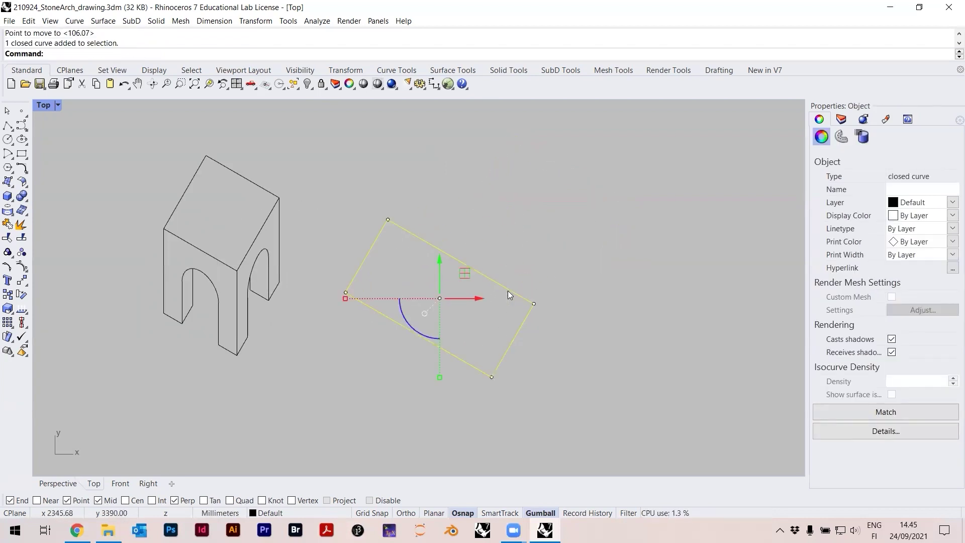
type("m")
key("Return")
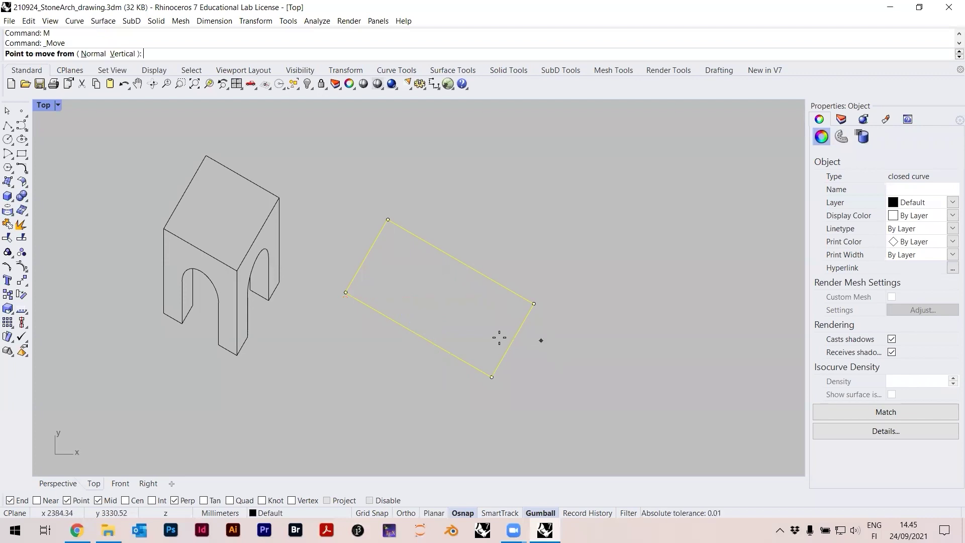
left_click(137, 501)
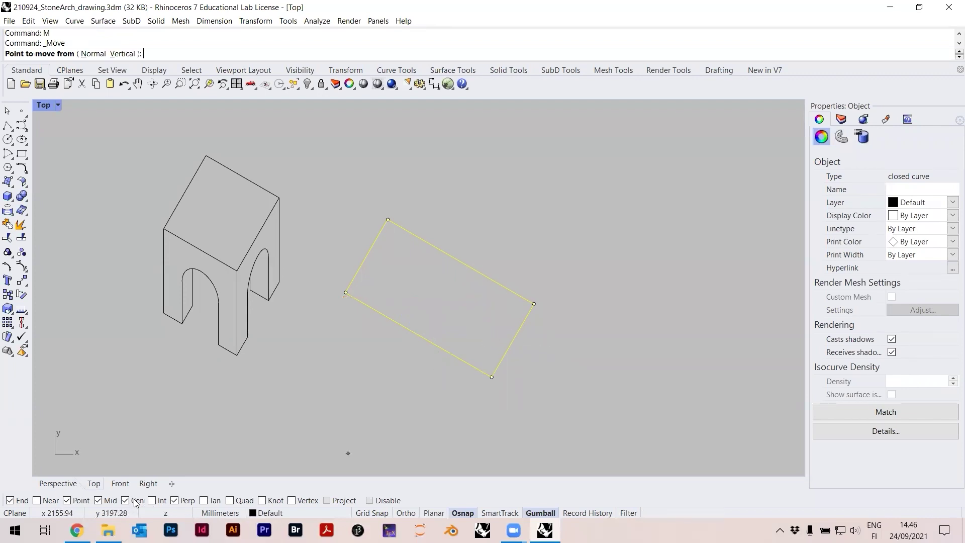
left_click(462, 351)
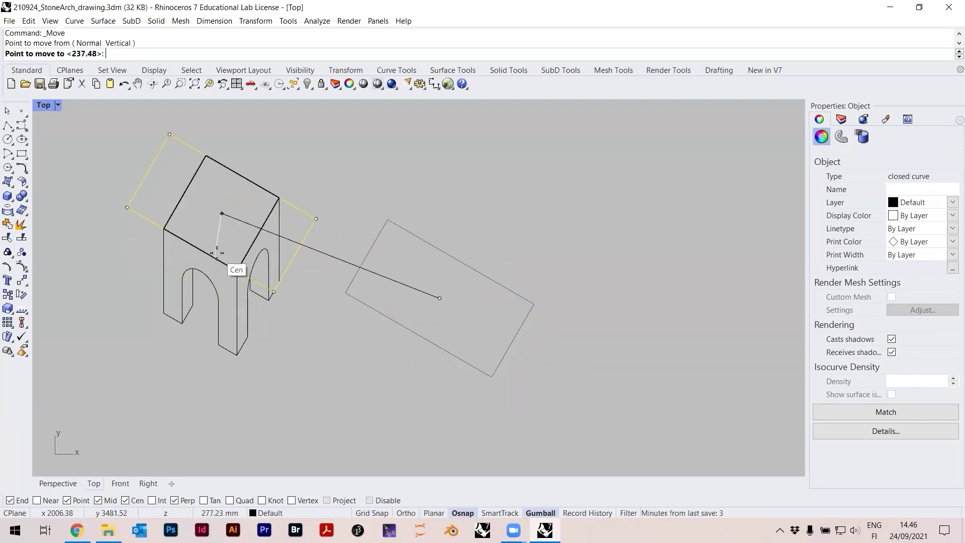
left_click(278, 239)
- Shift the rectangle horizontally off the block into the empty area beside it, and lower it slightly
left_click_drag(271, 216, 522, 217)
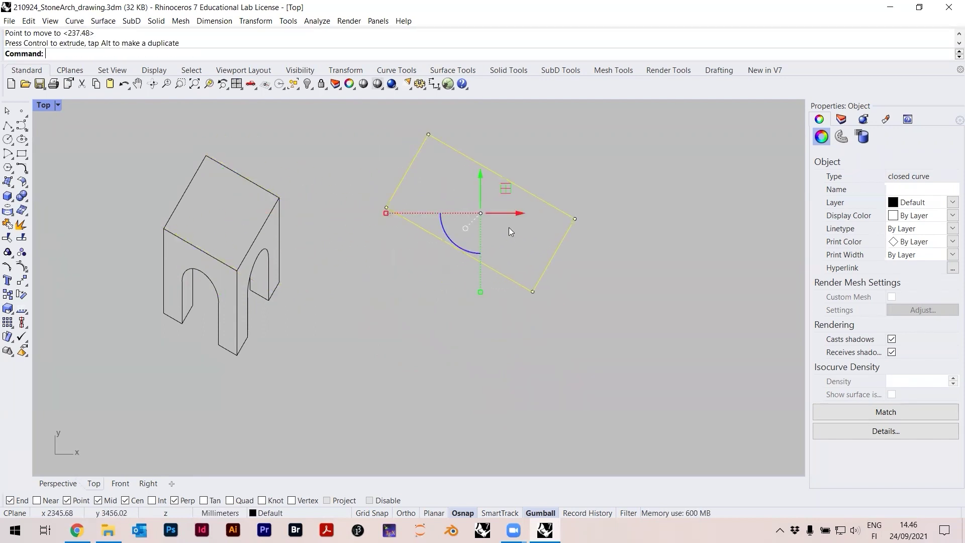
left_click_drag(484, 179, 484, 249)
left_click(513, 208)
right_click_drag(513, 208, 475, 192)
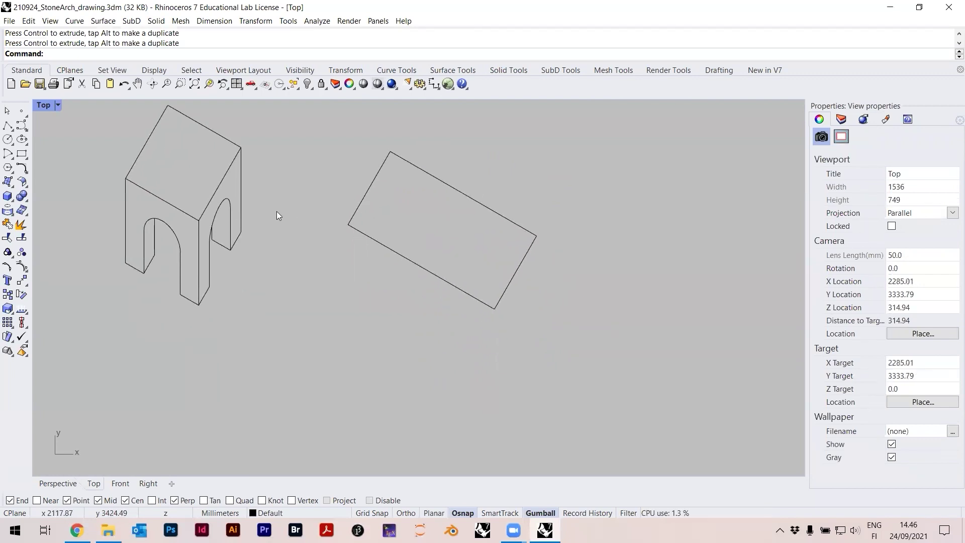
- Draw a 100 mm vertical line down from the tilted rectangle's leftmost corner
left_click(239, 185)
left_click(268, 180)
type("Line")
key("Return")
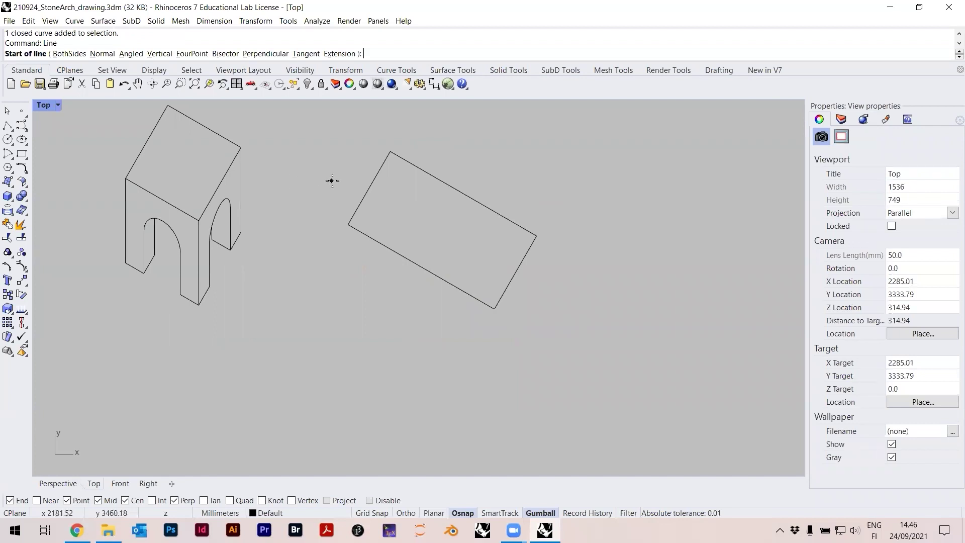
left_click(348, 224)
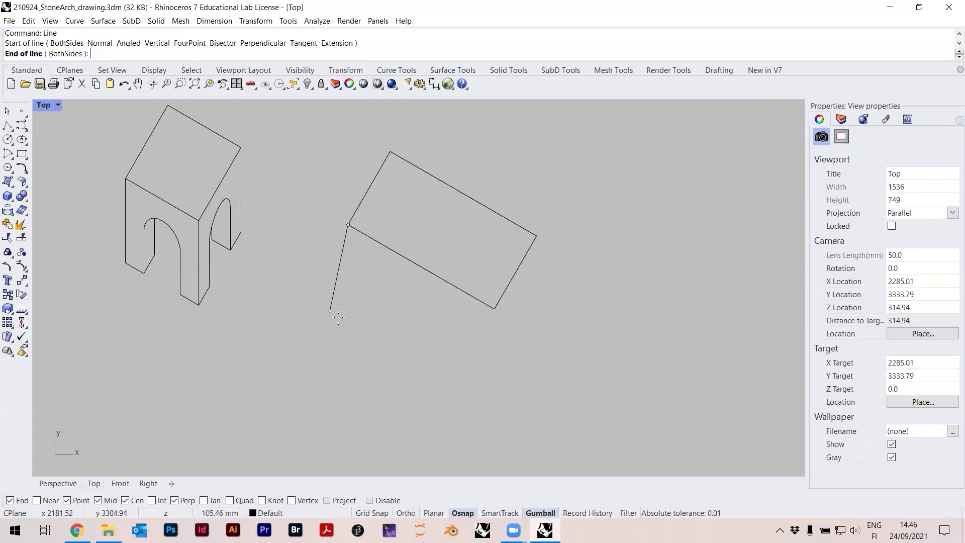
type("100")
key("Return")
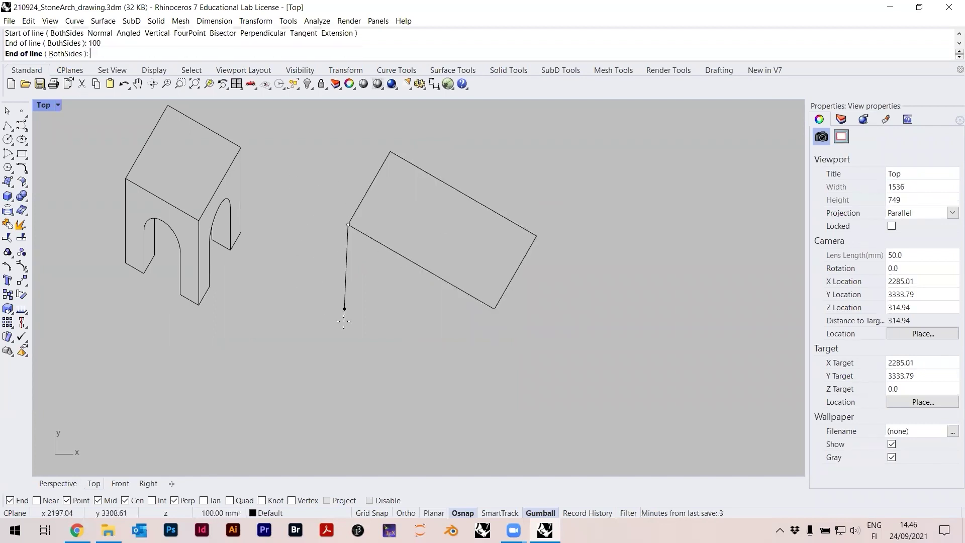
scroll(369, 173, "up", 2)
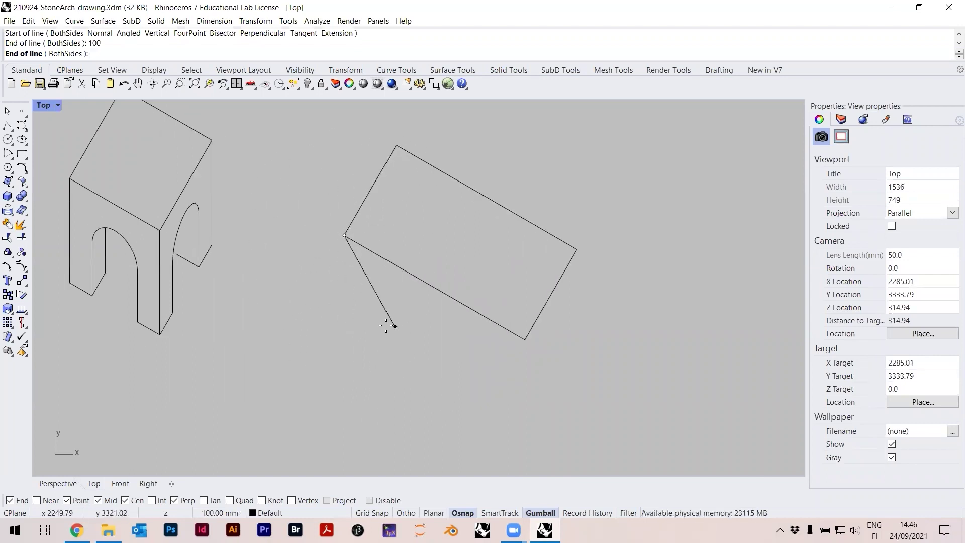
left_click(342, 336)
- Delete the 100 mm vertical line below the rectangle's leftmost corner
scroll(387, 332, "down", 3)
left_click(321, 296)
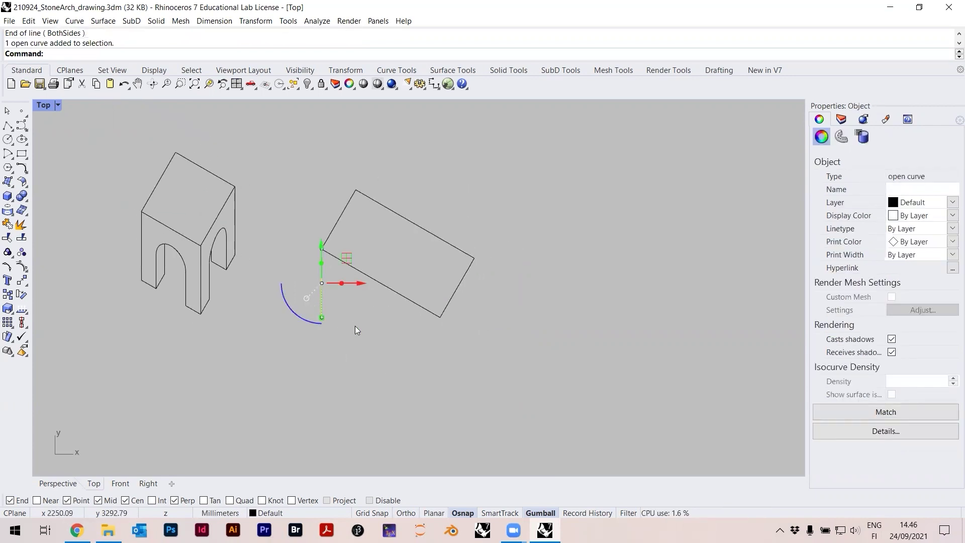
scroll(352, 322, "up", 2)
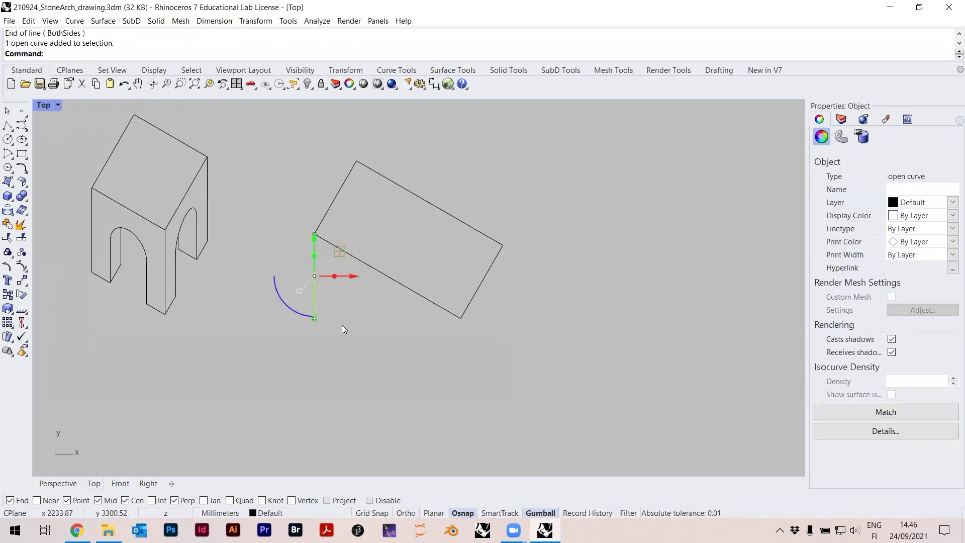
key("Delete")
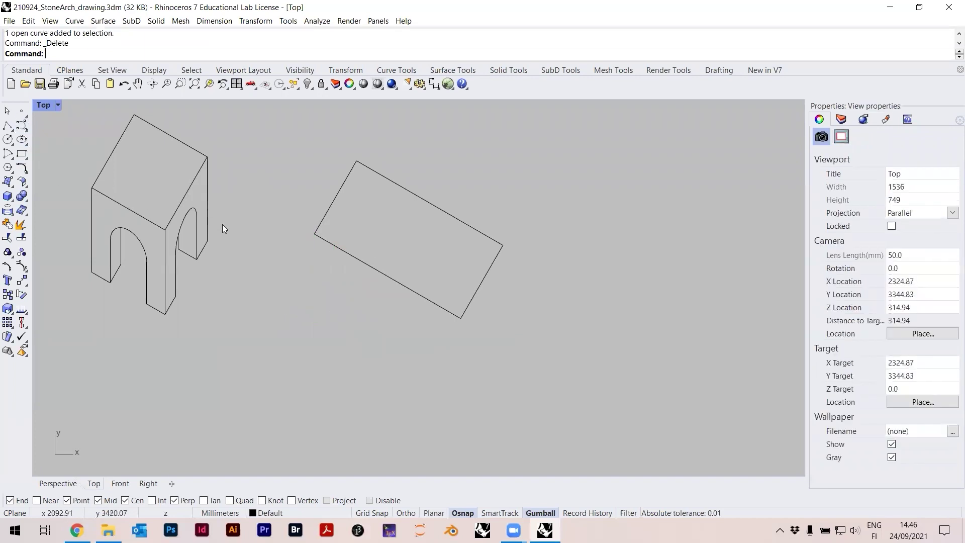
- Draw a 50 mm vertical line down from the tilted rectangle's leftmost corner
type("L")
key("Return")
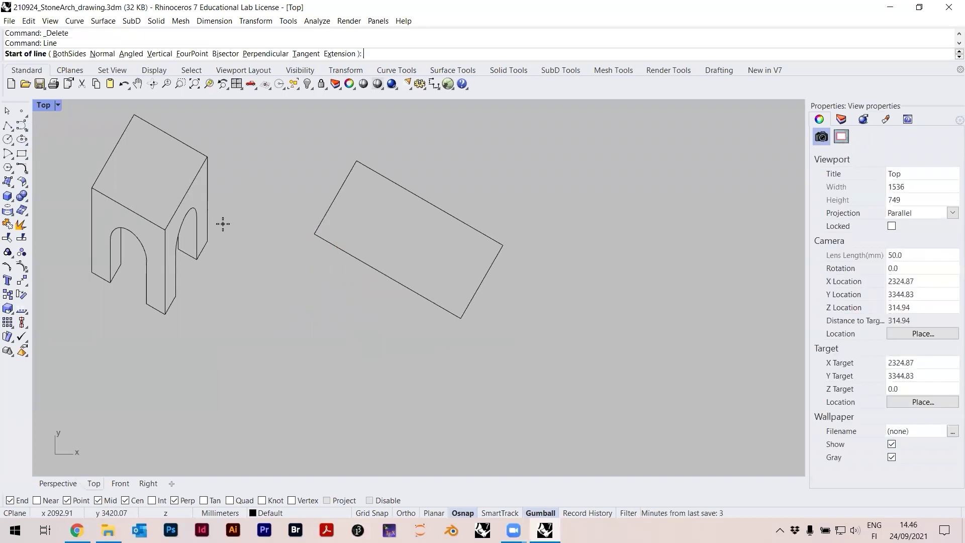
left_click(314, 234)
type("50")
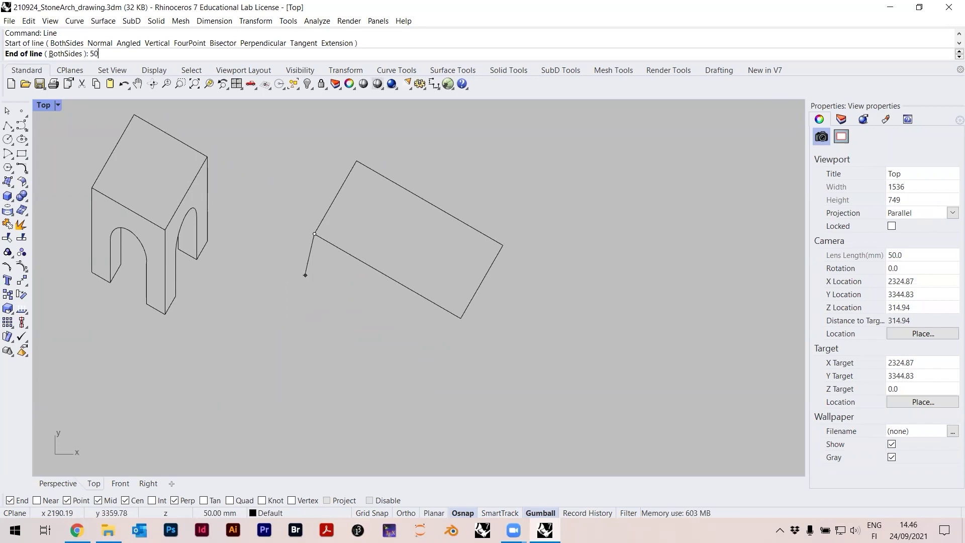
key("Return")
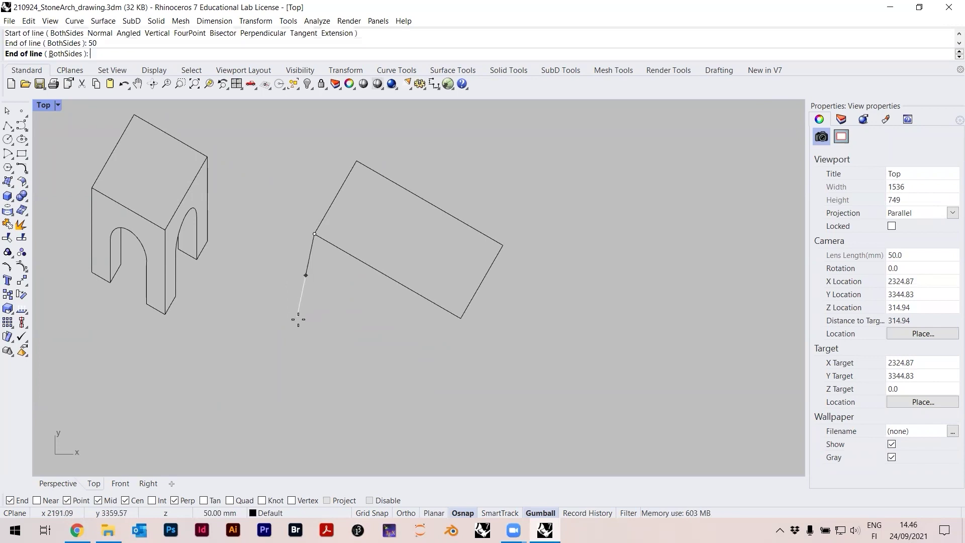
left_click(323, 329)
- Copy the 50 mm vertical line from its upper end to the rectangle's lowest and rightmost corners
left_click_drag(347, 316, 294, 268)
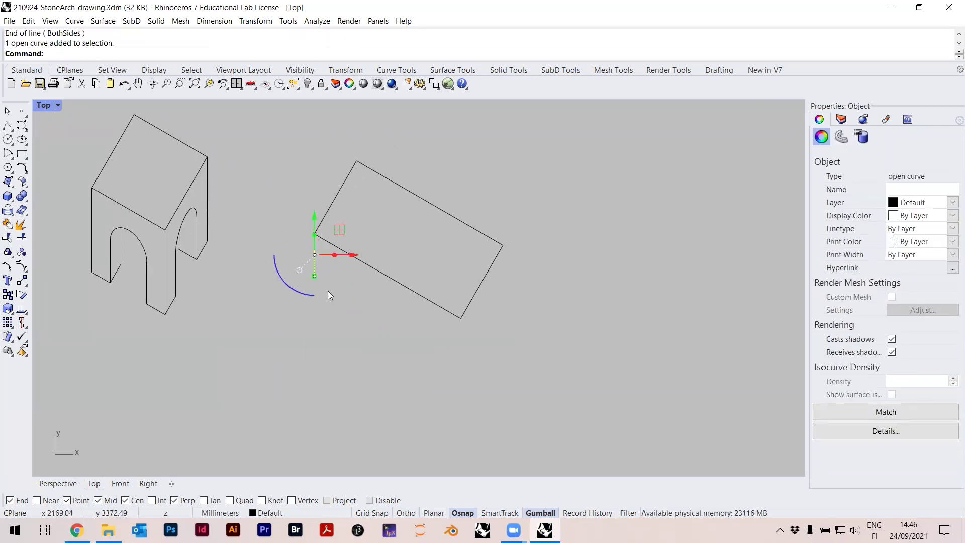
type("Copy")
key("Return")
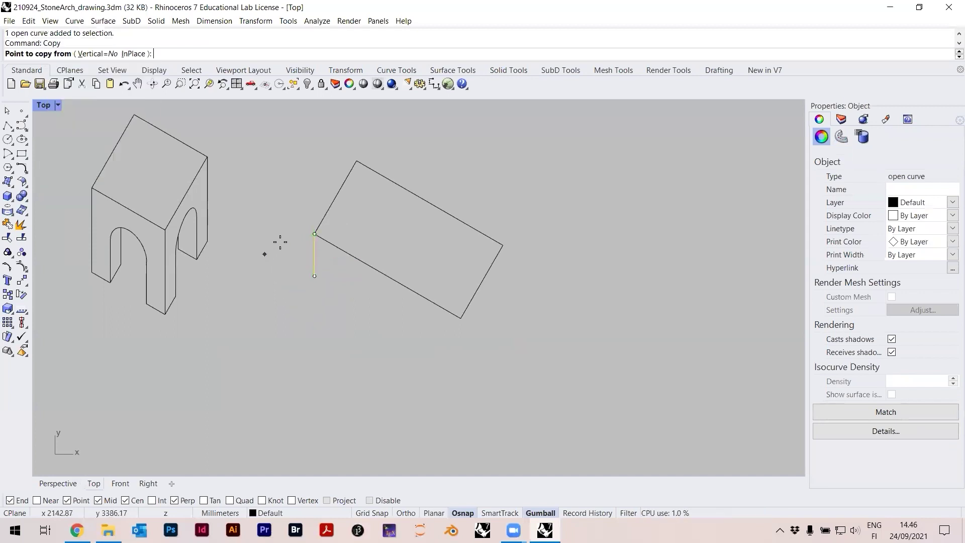
left_click(314, 234)
left_click(460, 317)
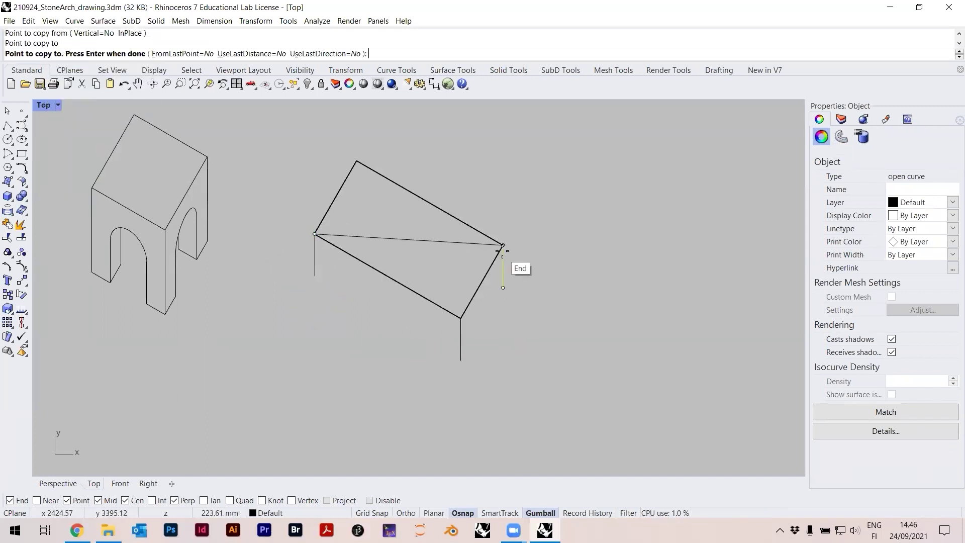
left_click(502, 246)
key("Return")
scroll(551, 221, "down", 4)
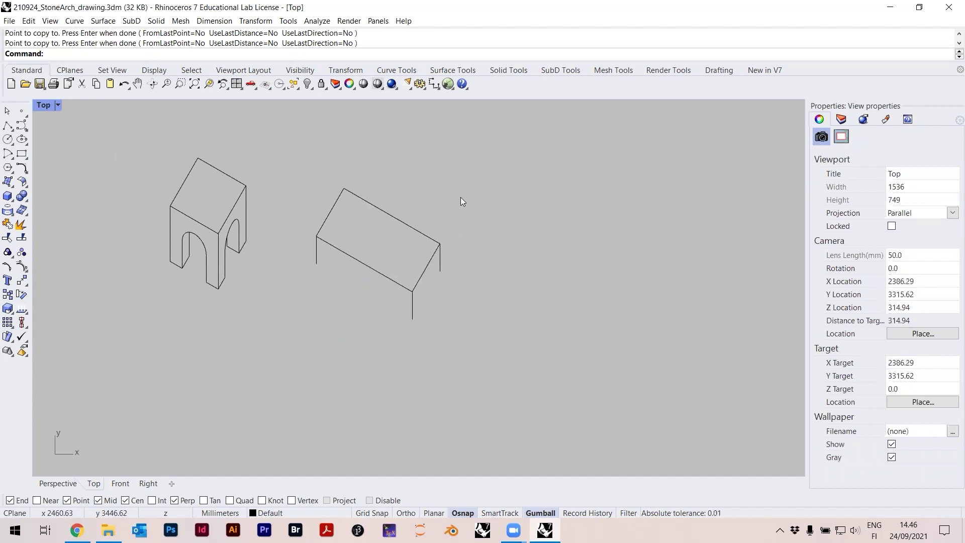
scroll(408, 296, "up", 3)
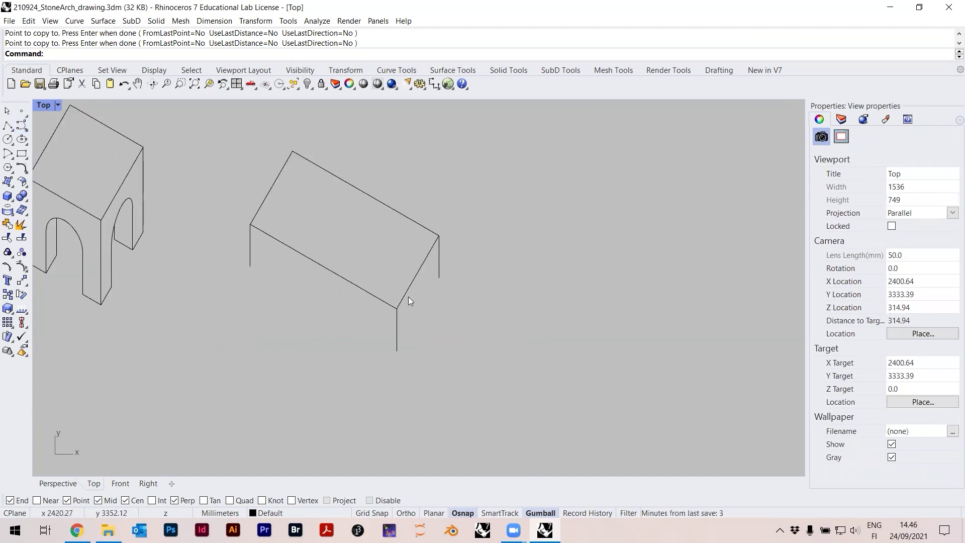
left_click(7, 126)
key("Escape")
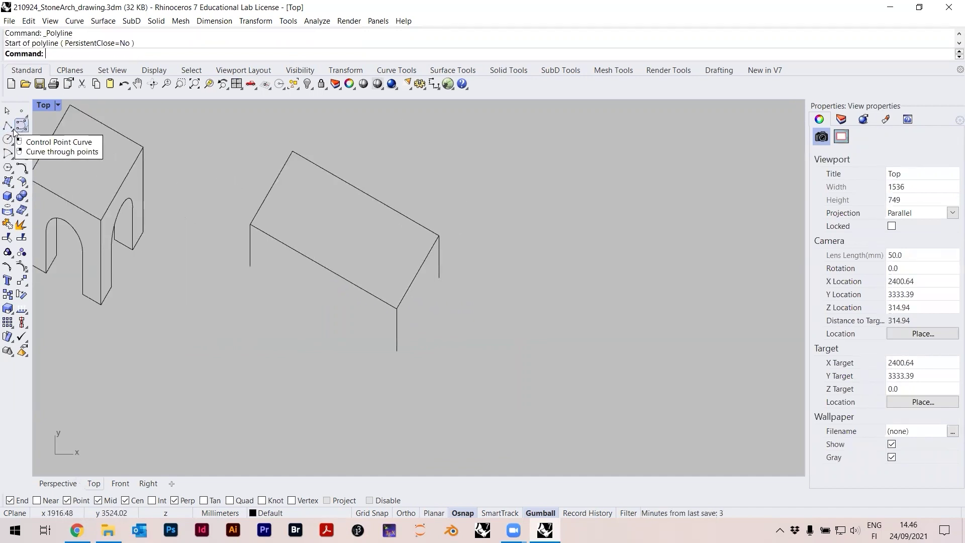
type("polygon")
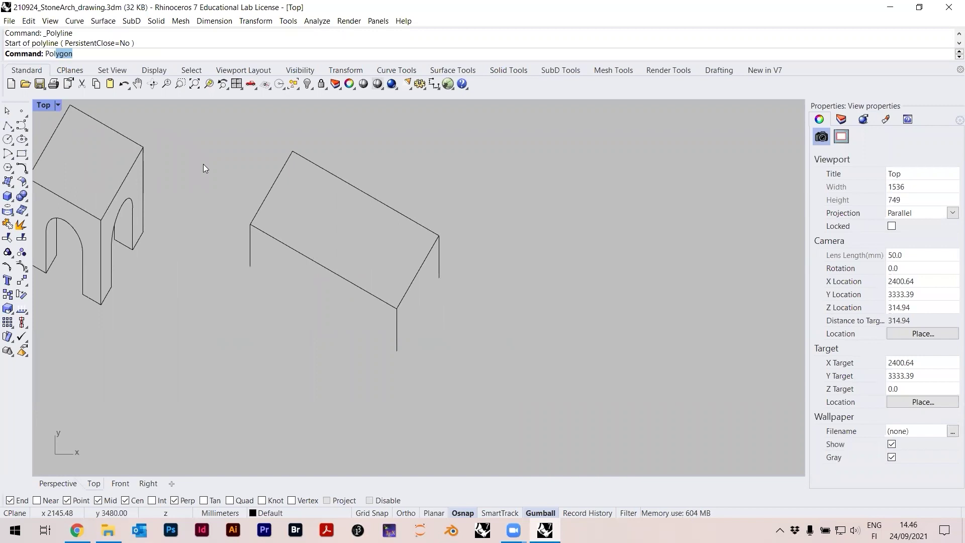
key("Return")
- Draw a polyline through the lower ends of the three vertical lines to close the block's base
type("Polyline")
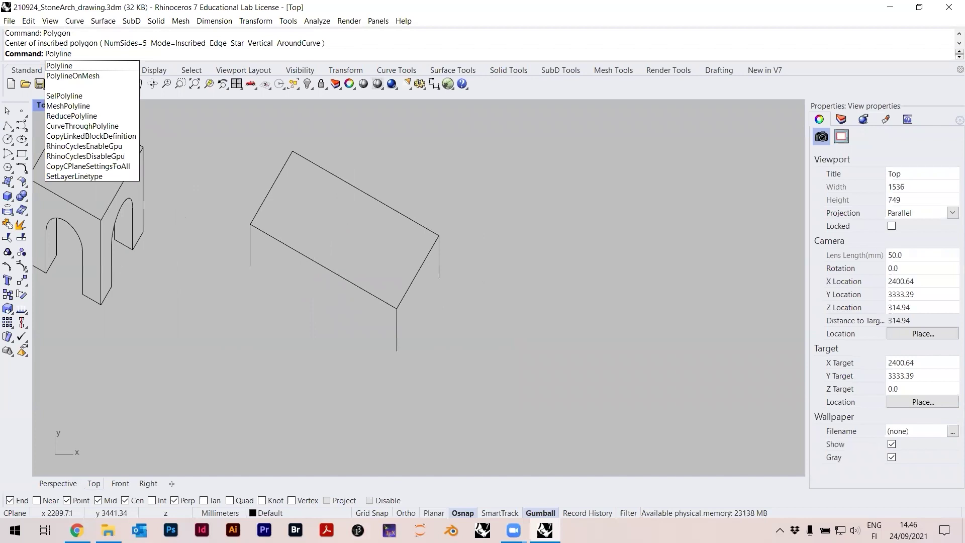
key("Return")
left_click(439, 278)
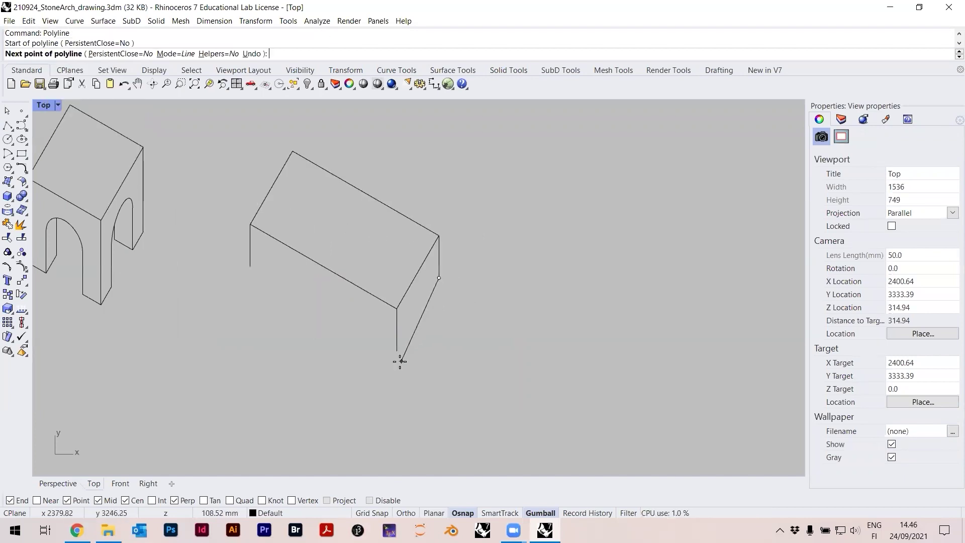
left_click(397, 350)
left_click(250, 267)
key("Return")
scroll(373, 344, "down", 4)
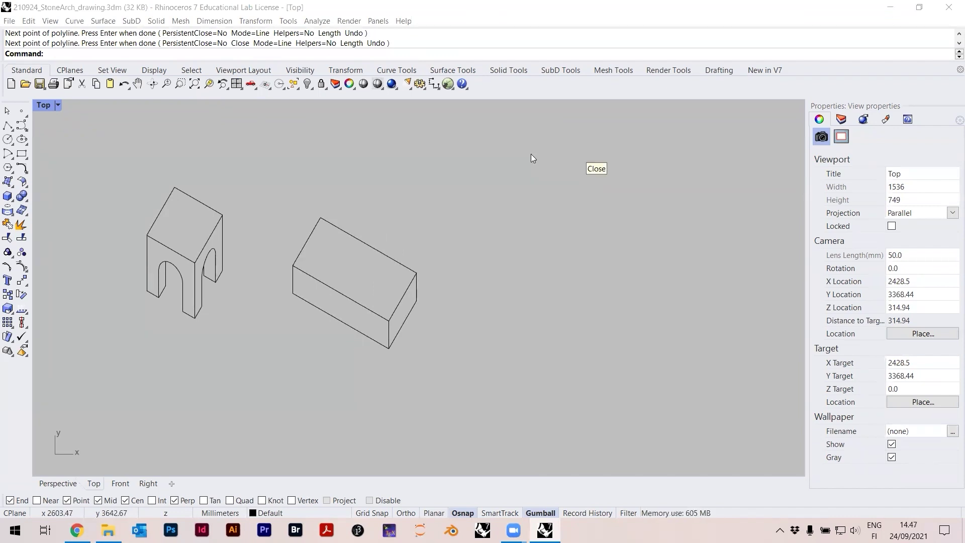
- Turn off the centre object snap and draw a 50 mm vertical line up from the midpoint of the top face's right short edge
right_click_drag(530, 154, 545, 181)
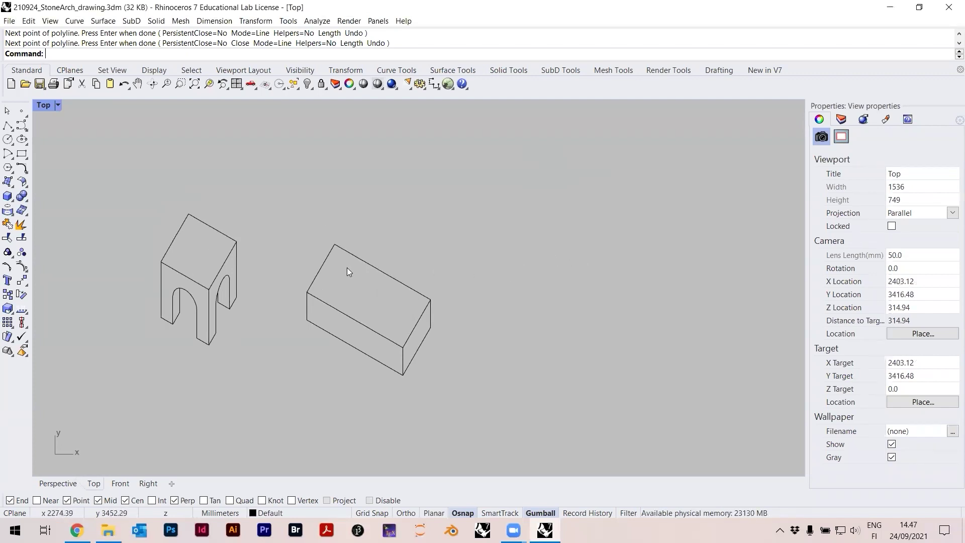
scroll(348, 274, "up", 2)
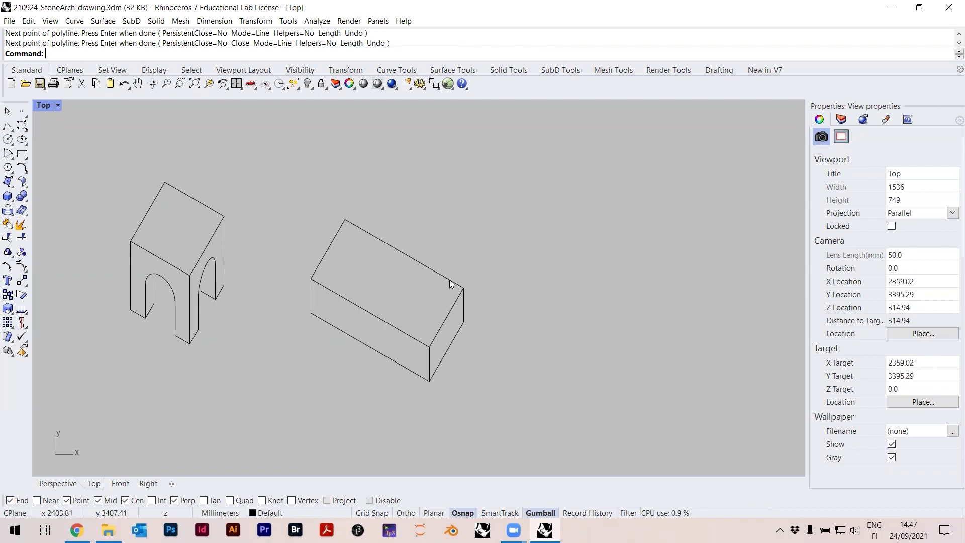
right_click_drag(432, 271, 369, 224)
scroll(350, 250, "up", 2)
scroll(347, 246, "down", 2)
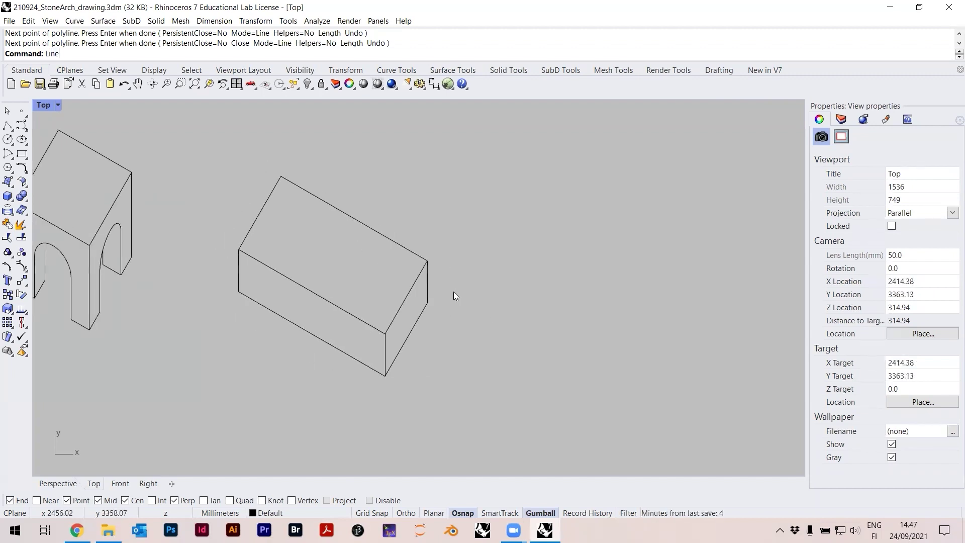
key("Return")
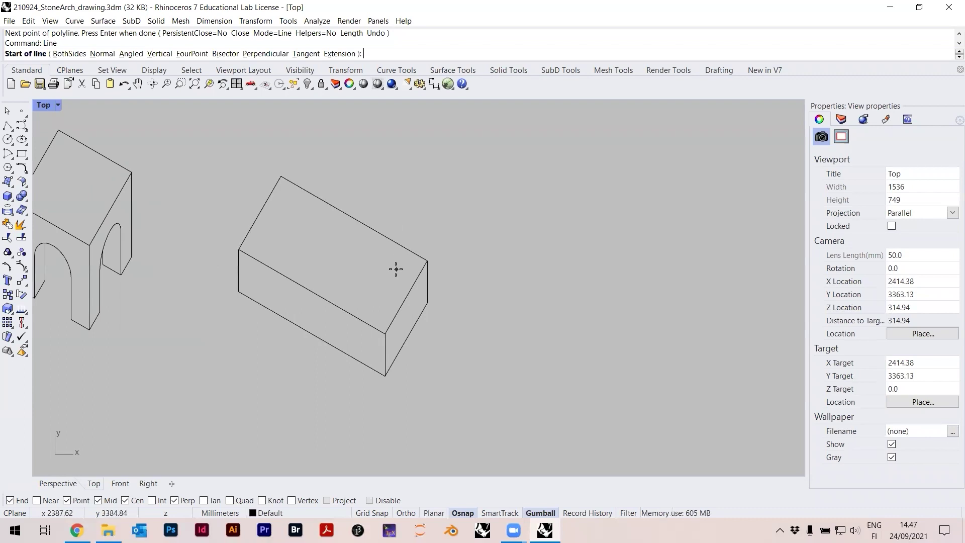
left_click(405, 296)
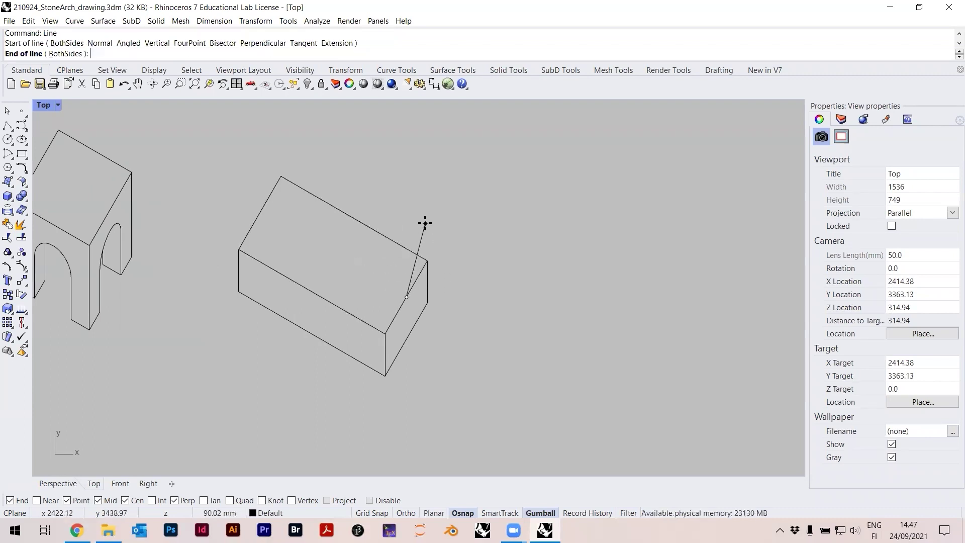
left_click(126, 501)
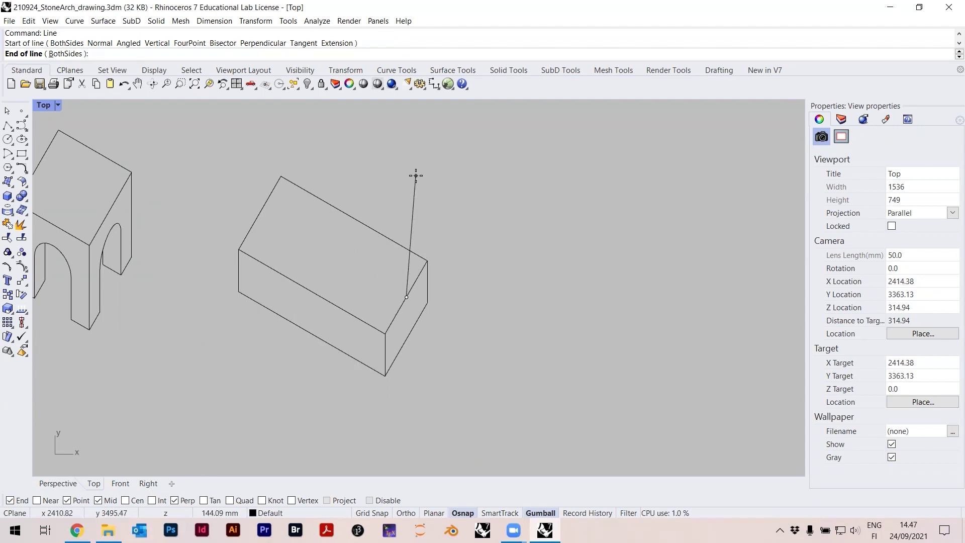
type("50")
key("Return")
key("F8")
left_click(416, 204)
- Copy the midpoint vertical line from its base to the midpoints of the top face's other three edges
left_click(405, 279)
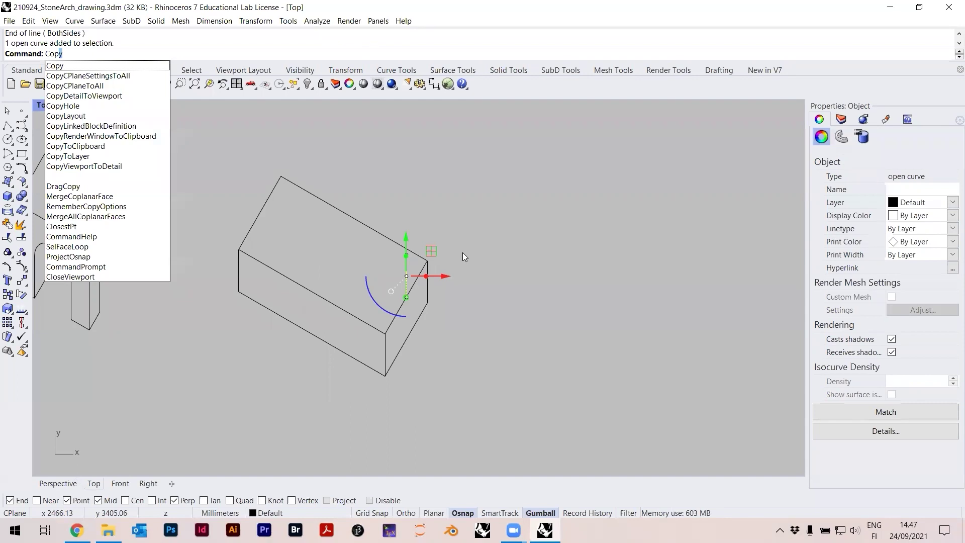
key("Return")
left_click(406, 297)
left_click(260, 213)
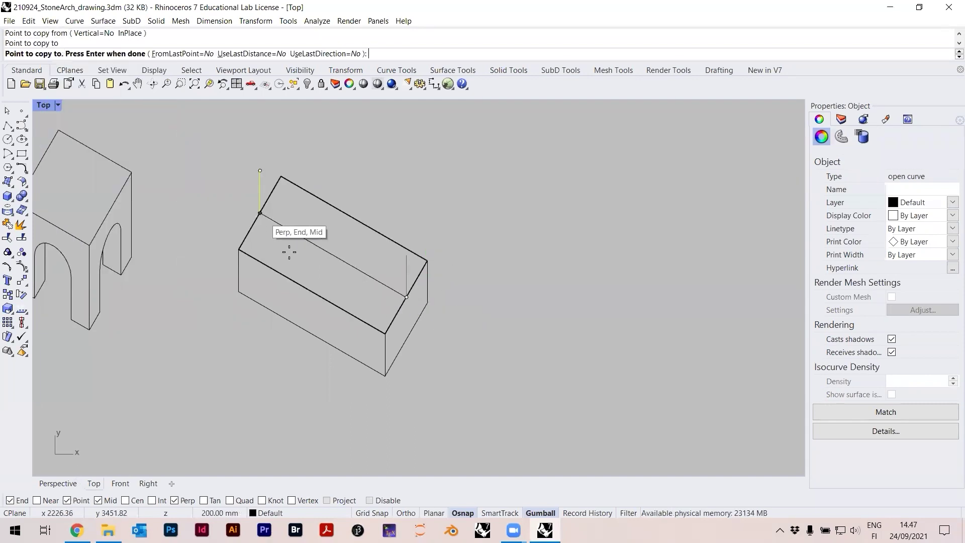
left_click(312, 292)
left_click(354, 219)
key("Return")
key("Escape")
- Connect the upper ends of opposite midpoint verticals with two crossing ridge lines, one lengthwise and one across
scroll(427, 204, "down", 3)
scroll(383, 209, "up", 4)
key("Return")
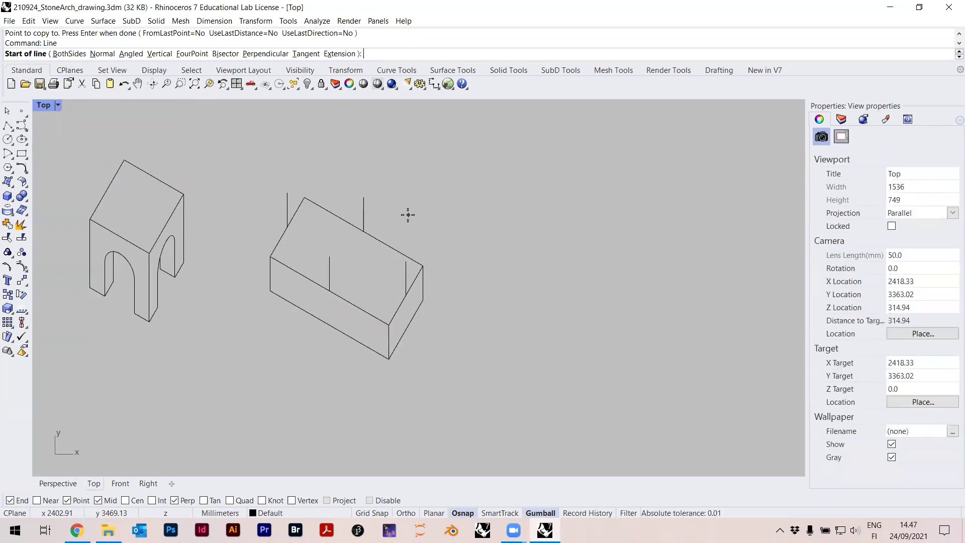
left_click(406, 260)
left_click(287, 193)
key("Return")
left_click(329, 256)
left_click(363, 197)
- Draw sloping gable lines from both ends of the long ridge down to the top face's four corners
scroll(408, 252, "up", 5)
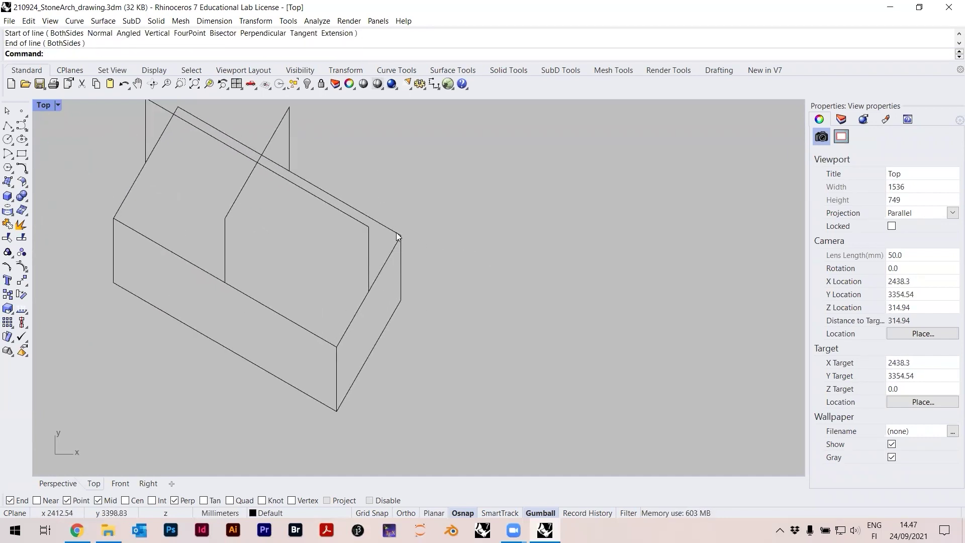
key("Return")
left_click(341, 348)
left_click(374, 230)
key("Return")
right_click_drag(400, 238, 515, 272)
left_click(231, 252)
left_click(261, 135)
key("Return")
left_click(261, 135)
key("Escape")
- Measure the distance from the right short edge's midpoint to the top face's lowest corner
scroll(365, 169, "down", 3)
right_click_drag(397, 195, 378, 203)
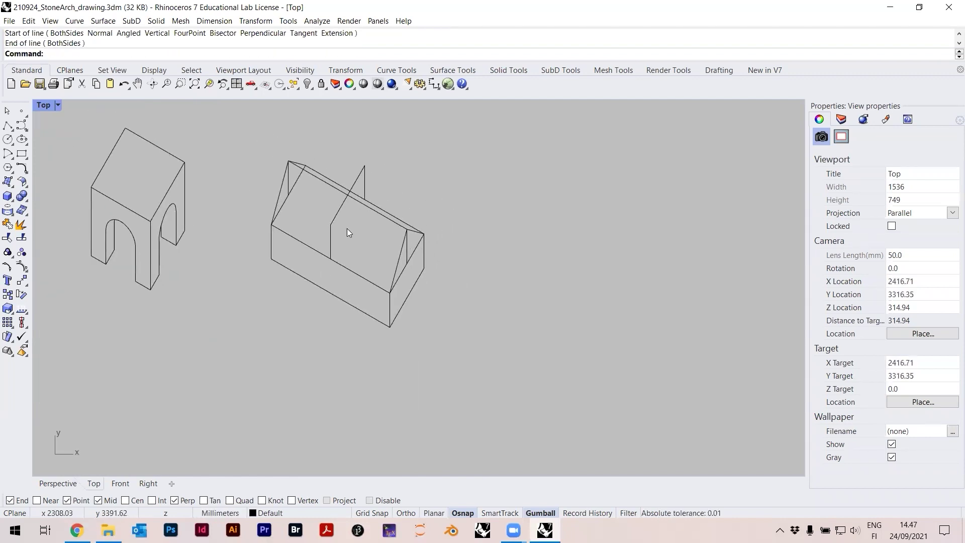
scroll(347, 228, "up", 2)
scroll(422, 312, "up", 1)
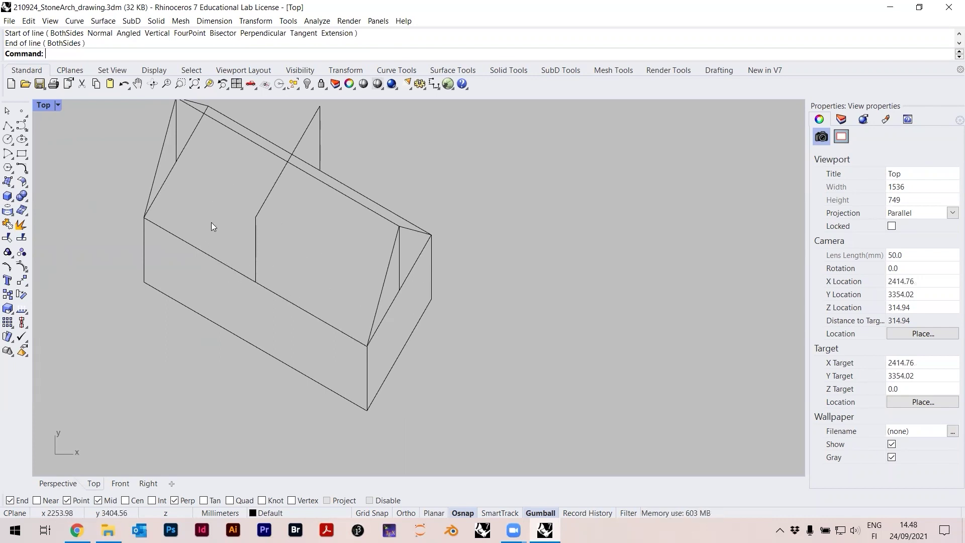
type("Distance")
key("Return")
left_click(399, 290)
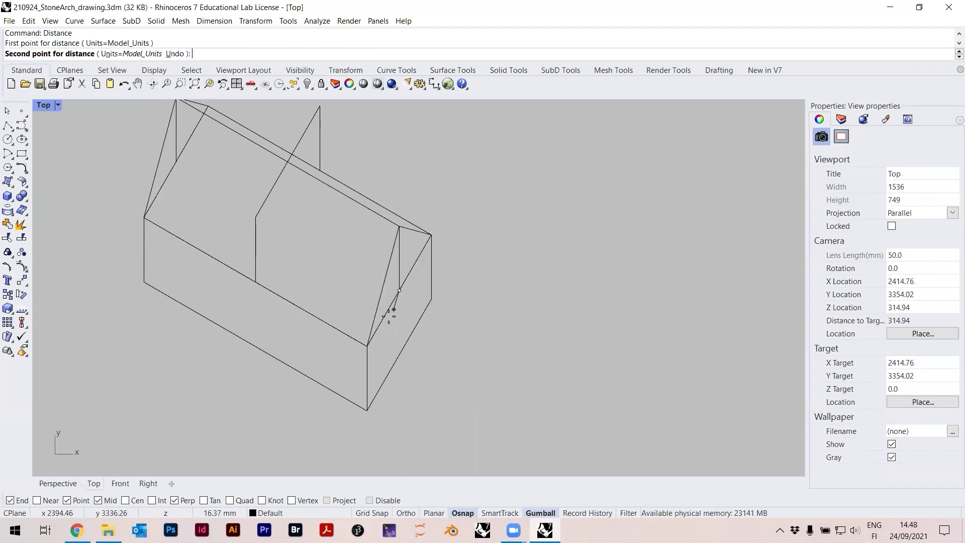
left_click(368, 346)
- Draw a circle of radius 50 mm centred on the midpoint of the top face's front long edge
type("Circle")
key("Return")
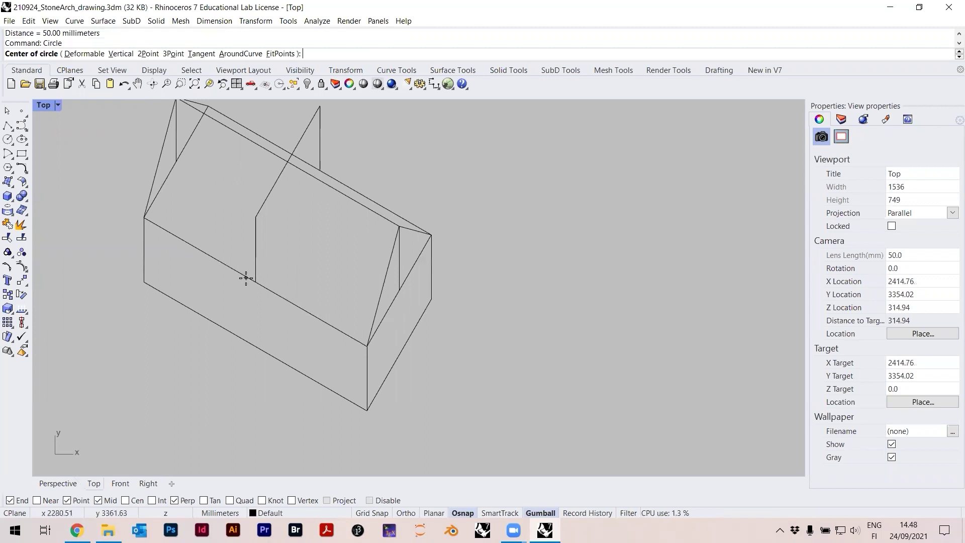
key("Escape")
type("Circ")
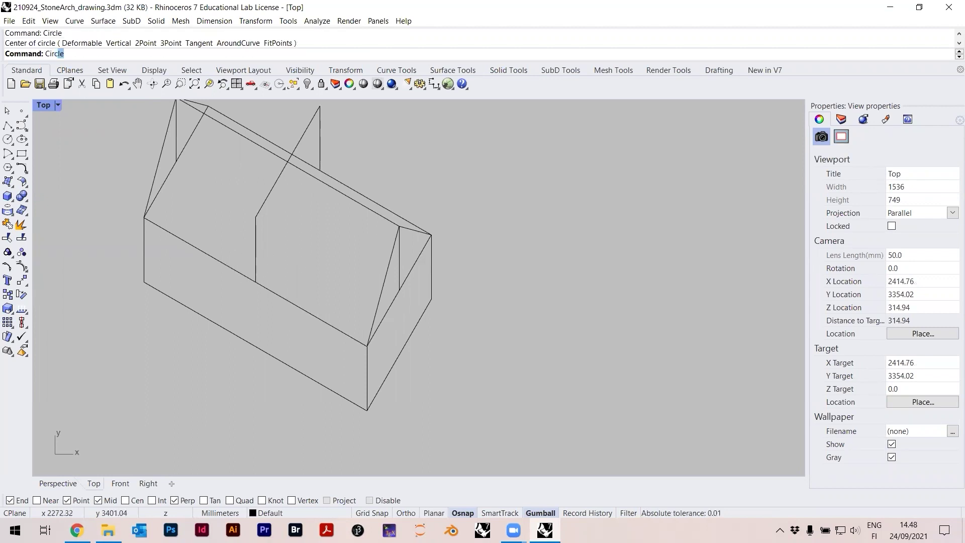
key("Return")
left_click(255, 281)
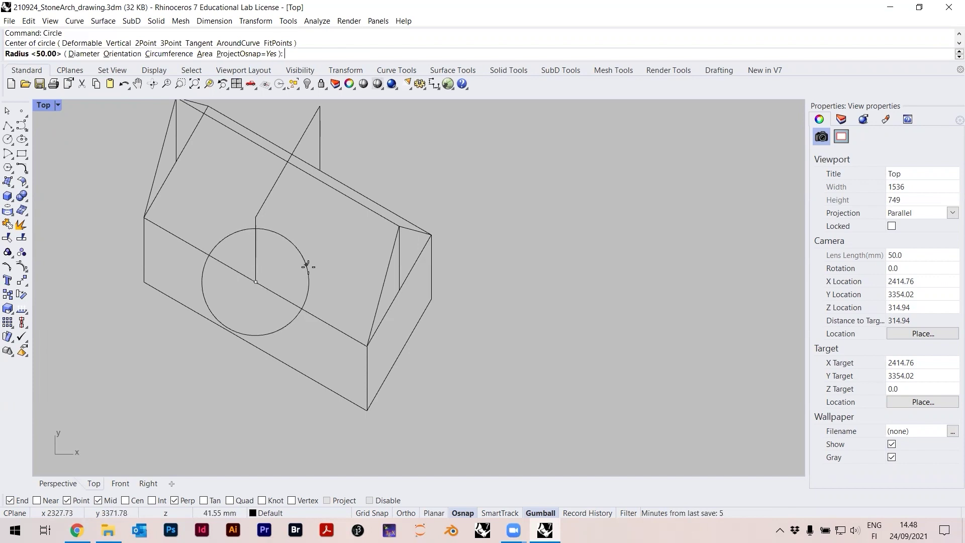
type("5")
key("Return")
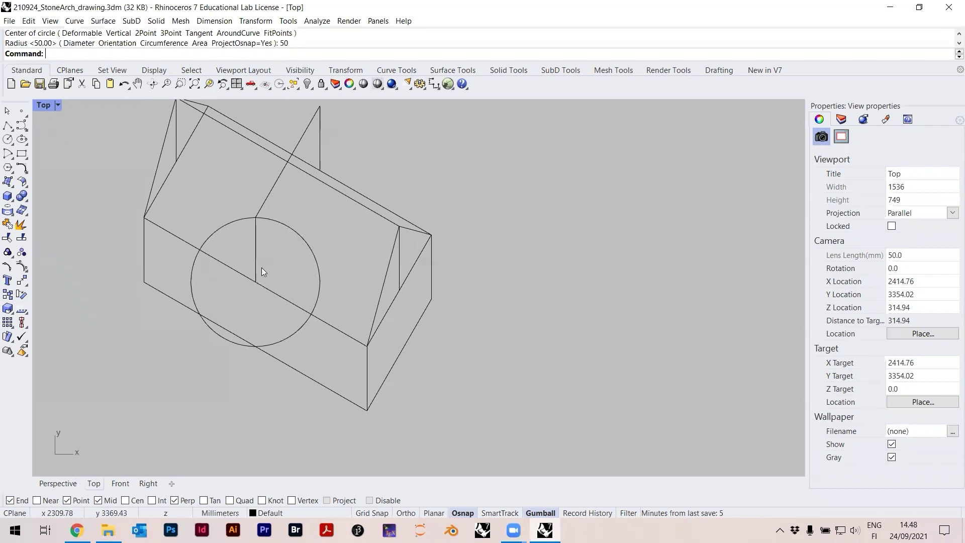
- With intersection snapping enabled, draw two gable lines from the circle's crossings with the front long edge to the midpoint vertical's upper end
scroll(242, 250, "up", 3)
scroll(253, 175, "up", 2)
scroll(260, 200, "down", 1)
scroll(240, 164, "up", 1)
scroll(301, 243, "down", 2)
type("line")
key("Return")
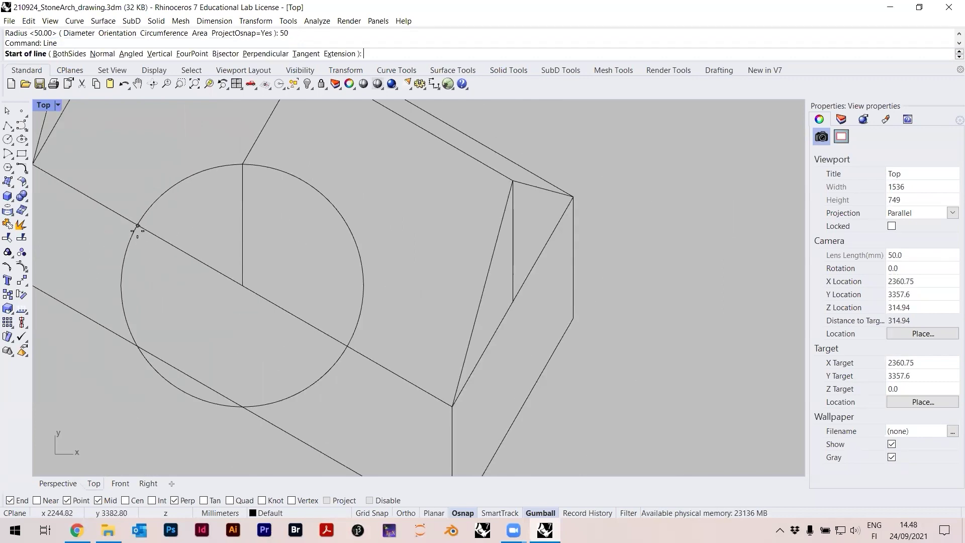
left_click(151, 500)
left_click(137, 224)
left_click(242, 164)
key("Return")
left_click(346, 346)
left_click(242, 164)
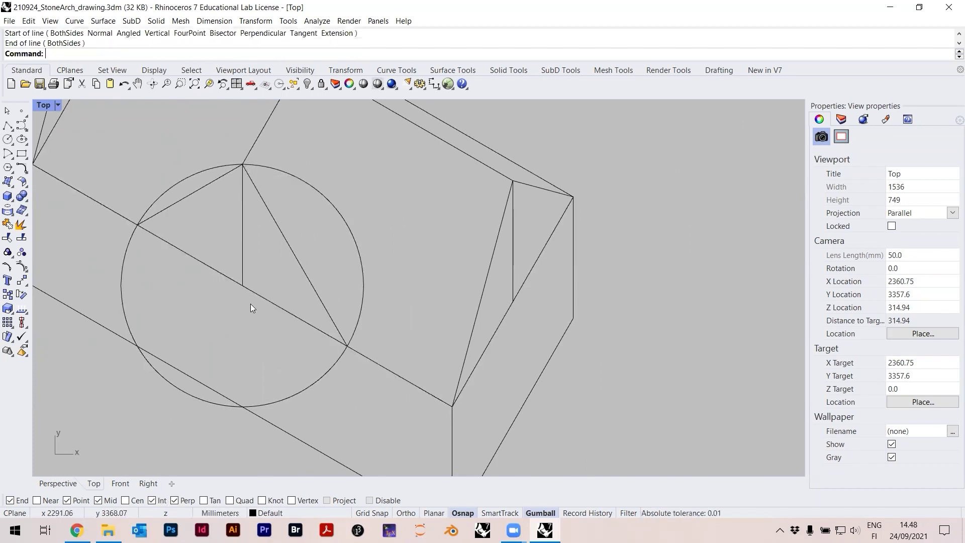
- Move the circle from the front long edge's midpoint to the midpoint of the back long edge
scroll(251, 307, "down", 5)
left_click(289, 280)
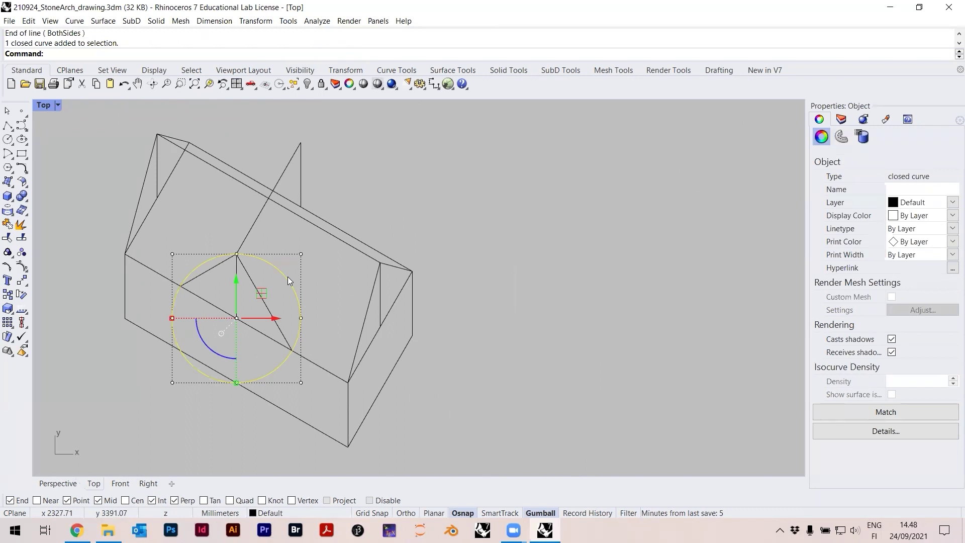
key("Return")
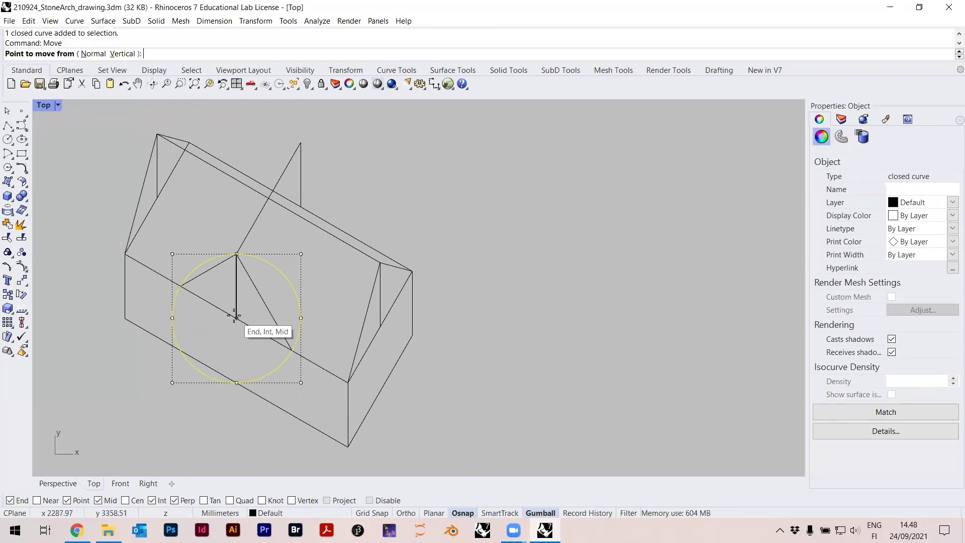
left_click(236, 318)
scroll(332, 189, "up", 4)
left_click(280, 215)
left_click(441, 205)
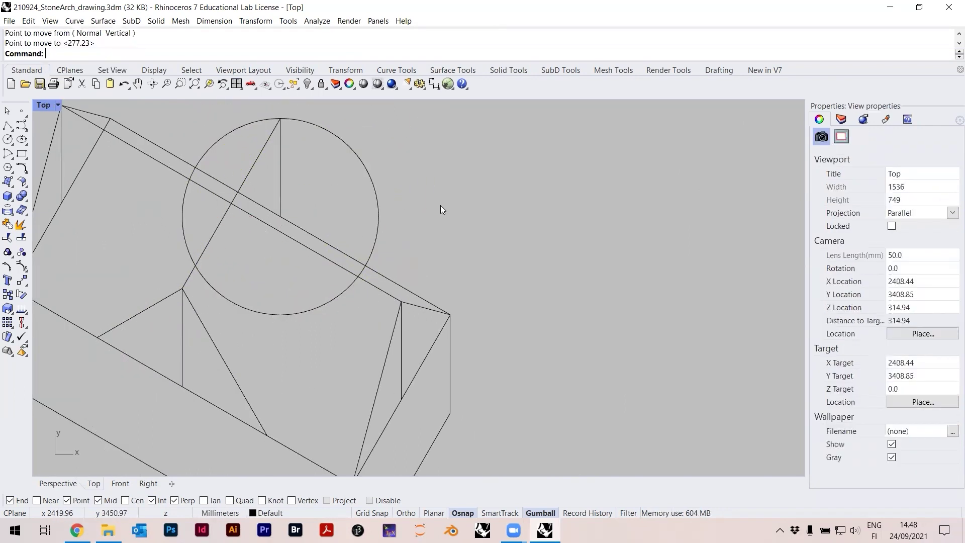
- Draw two gable lines joining the back vertical's upper end to the circle's crossings with the back long edge
key("Return")
left_click(280, 120)
key("Escape")
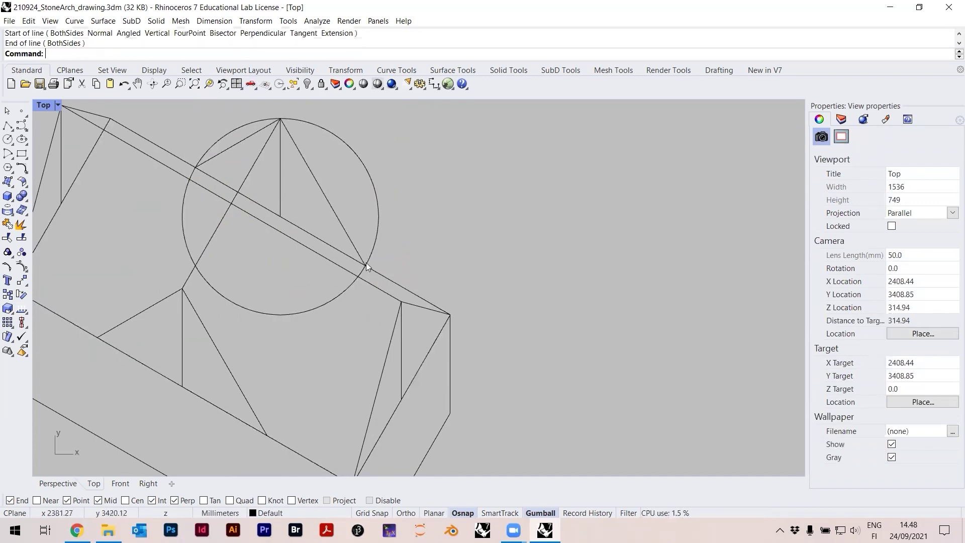
- Delete the construction circle at the back gable
scroll(366, 262, "down", 1)
left_click(379, 222)
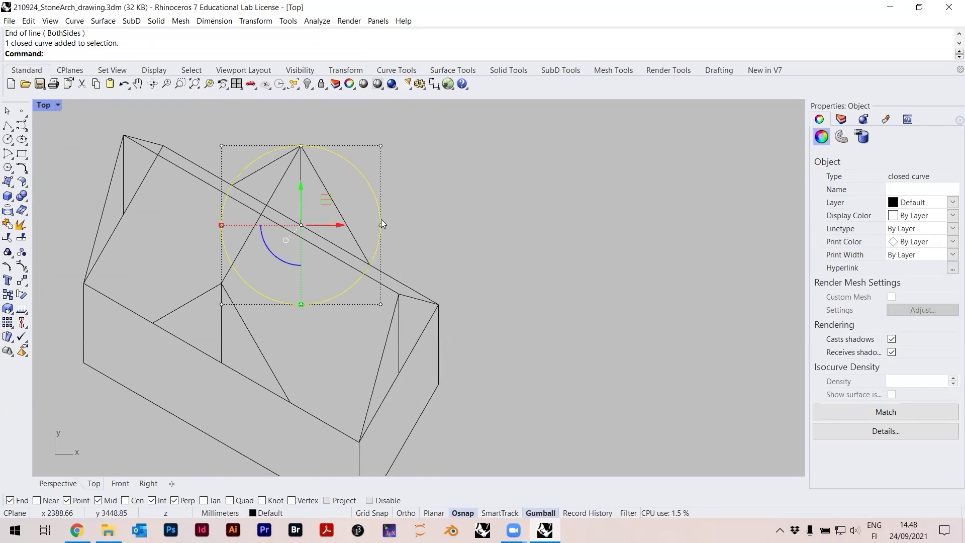
key("Delete")
- Duplicate all curves of the gabled block and move the copy about 646 mm along the positive x direction
scroll(400, 218, "down", 4)
left_click_drag(408, 353, 248, 179)
key("ctrl+c")
key("ctrl+v")
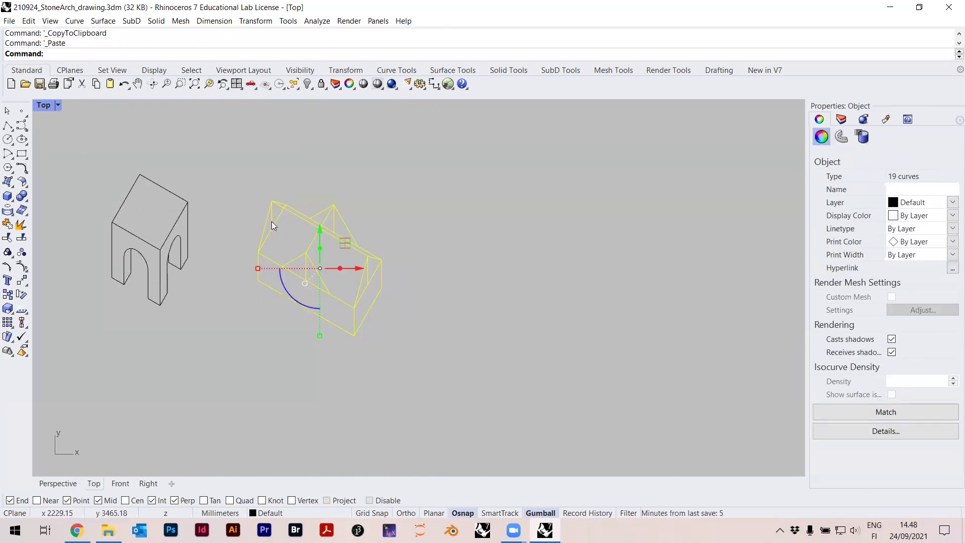
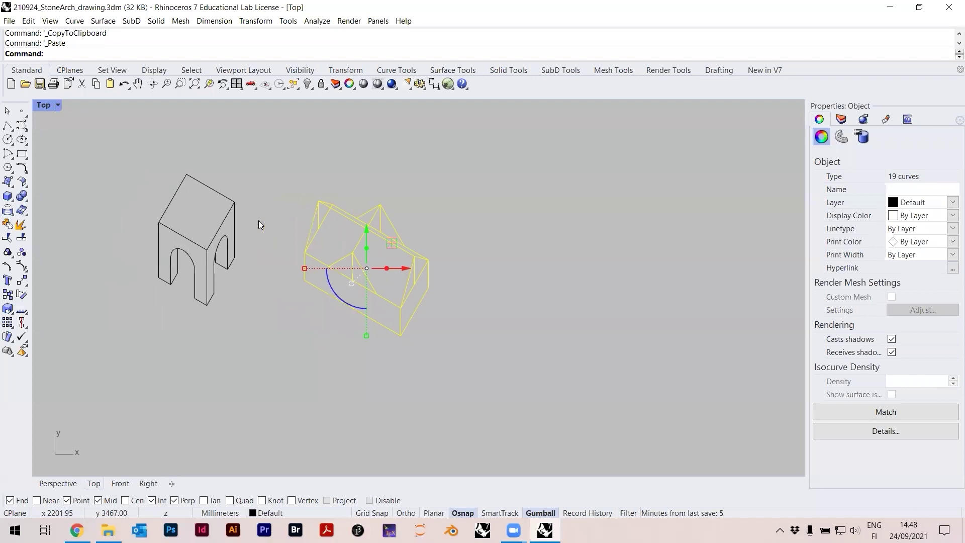
left_click_drag(408, 268, 764, 281)
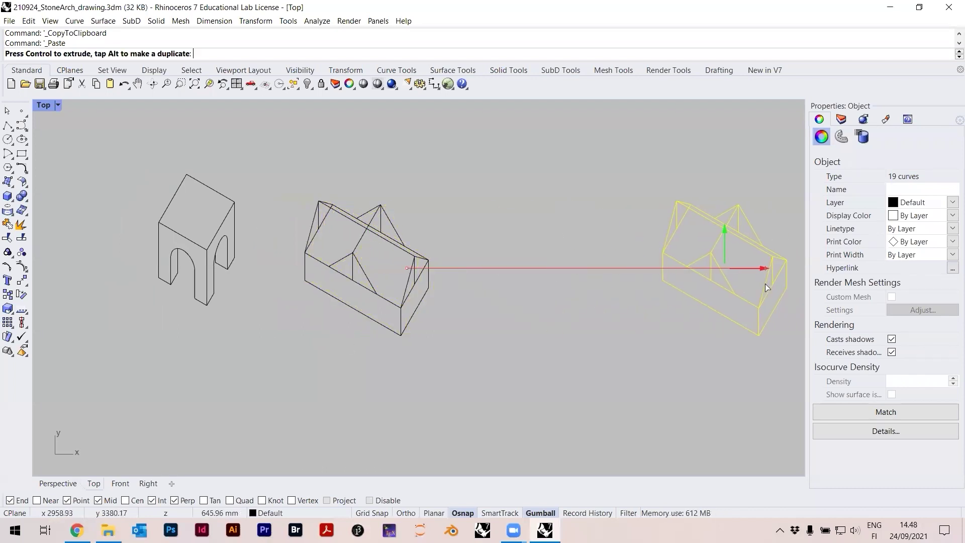
left_click(585, 191)
- Draw valley lines on the original block between the front gable's two base points and the crossing of the ridge lines
right_click_drag(603, 204, 519, 222)
scroll(290, 259, "up", 5)
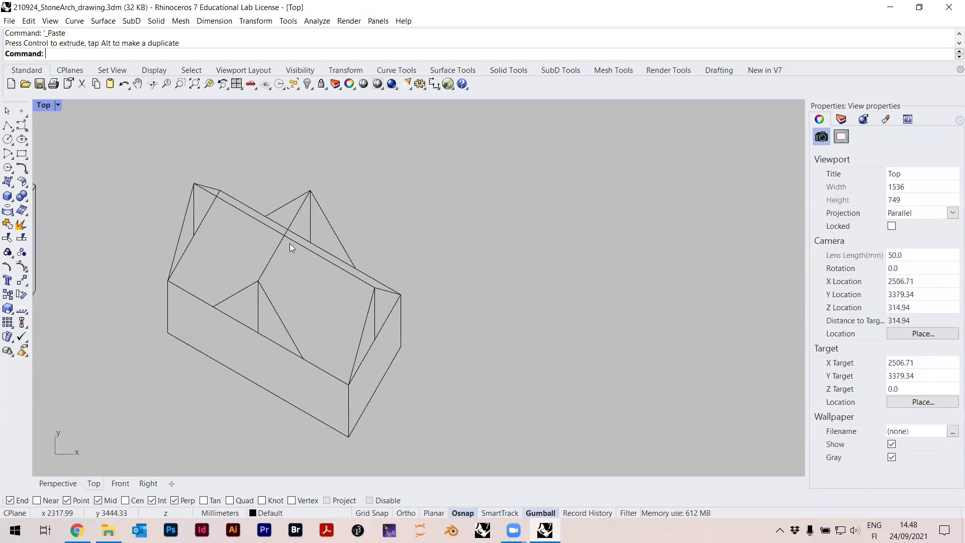
right_click_drag(378, 281, 424, 263)
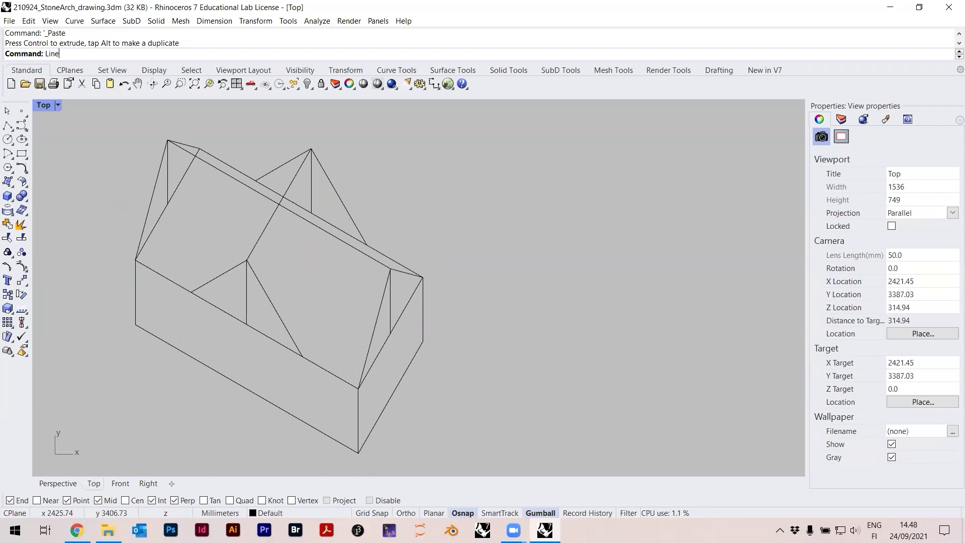
key("Return")
left_click(303, 356)
left_click(279, 205)
key("Return")
left_click(280, 205)
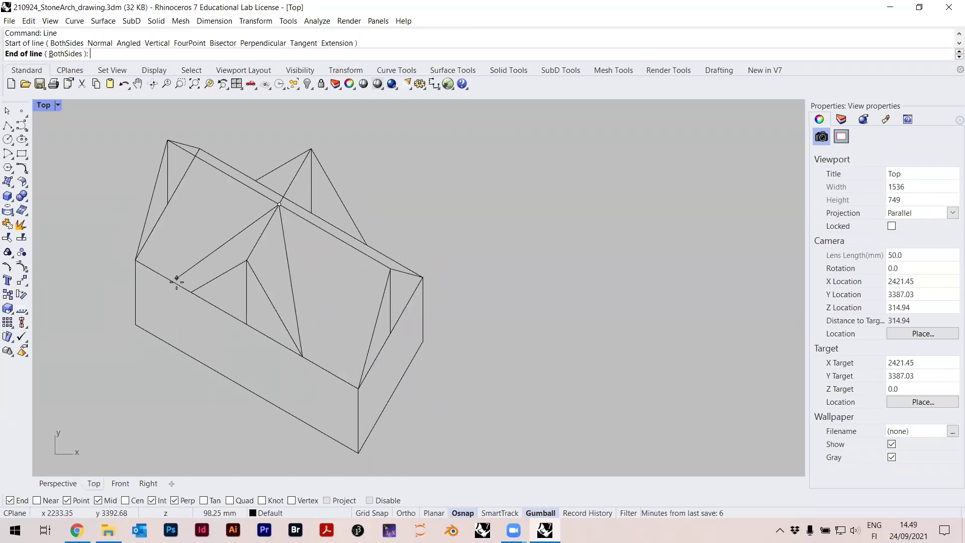
- Draw the remaining valley lines joining the ridge intersection to the front gable's base corner and the rear gable's two base corners
left_click(191, 292)
key("Return")
scroll(327, 232, "up", 2)
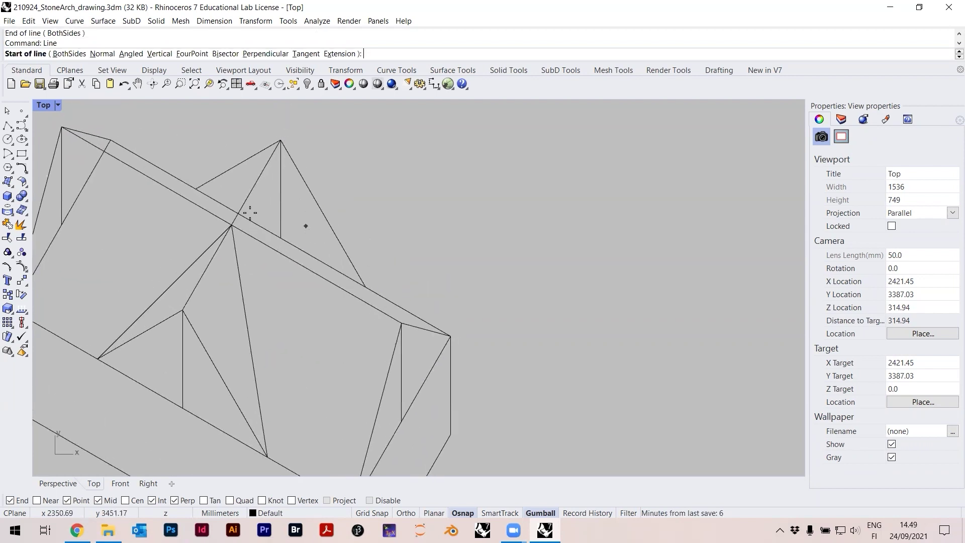
left_click(200, 188)
left_click(235, 226)
key("Return")
left_click(232, 226)
left_click(365, 286)
scroll(388, 230, "down", 2)
scroll(358, 271, "down", 2)
scroll(292, 245, "up", 2)
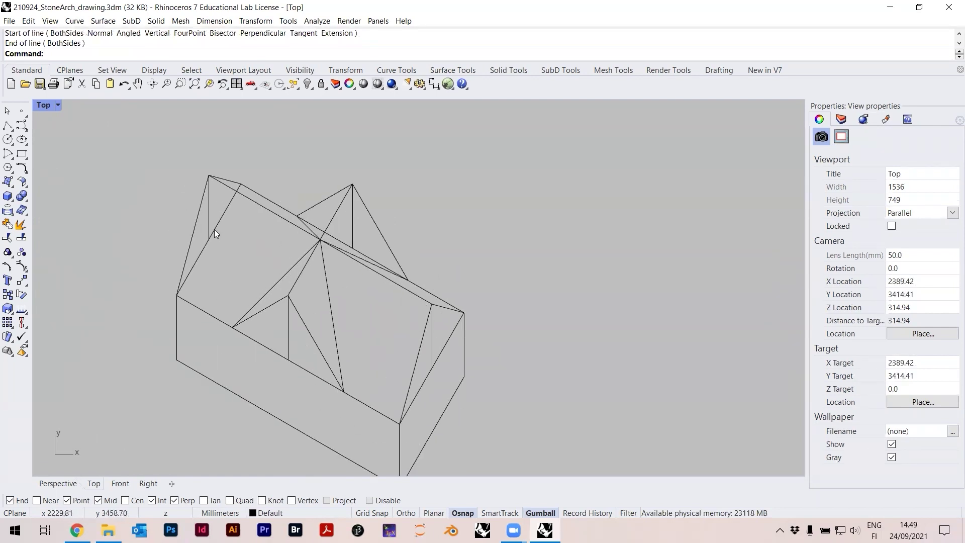
- Explode the closed outline at the roof's base into separate segments
left_click(217, 227)
key("Escape")
left_click(229, 225)
left_click(216, 228)
type("Explode")
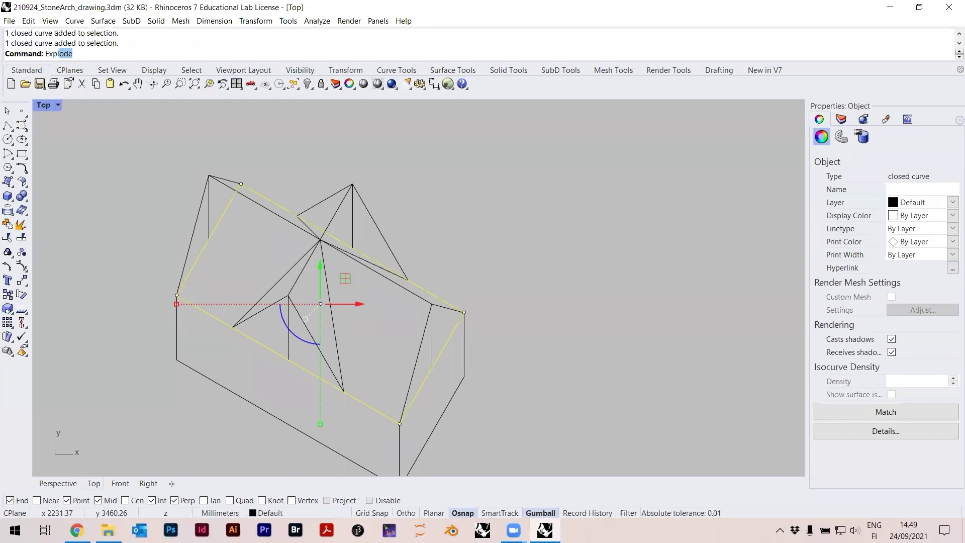
key("Return")
key("Escape")
left_click(226, 207)
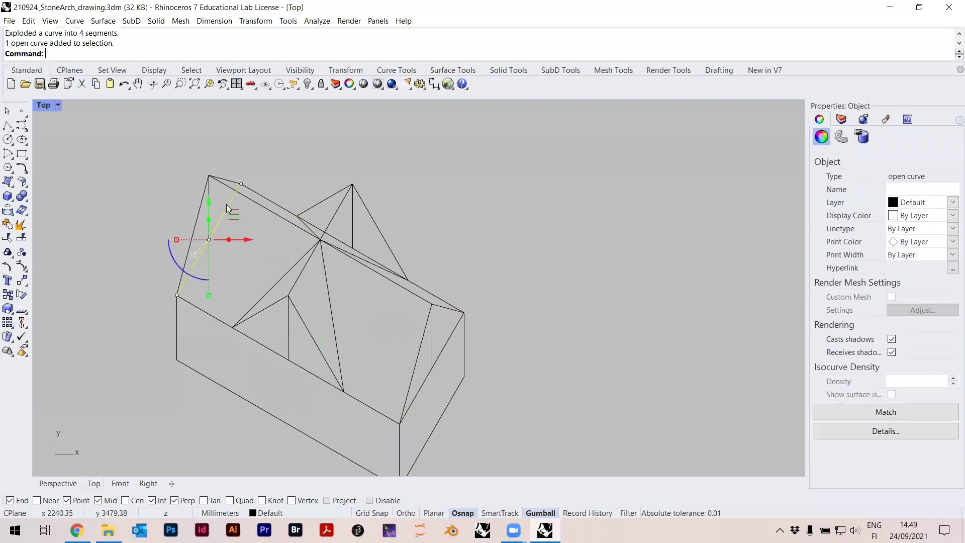
left_click(261, 158)
scroll(196, 155, "down", 2)
- Delete the four vertical construction lines under the gable peaks
left_click(209, 205)
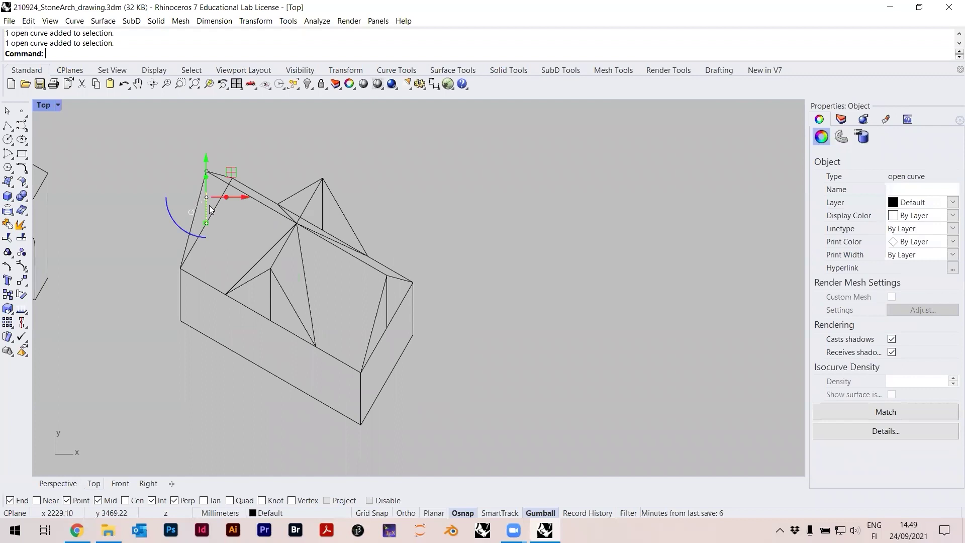
key("Delete")
left_click(270, 296)
key("Delete")
left_click(387, 307)
key("Delete")
scroll(332, 216, "up", 1)
left_click(312, 208)
key("Delete")
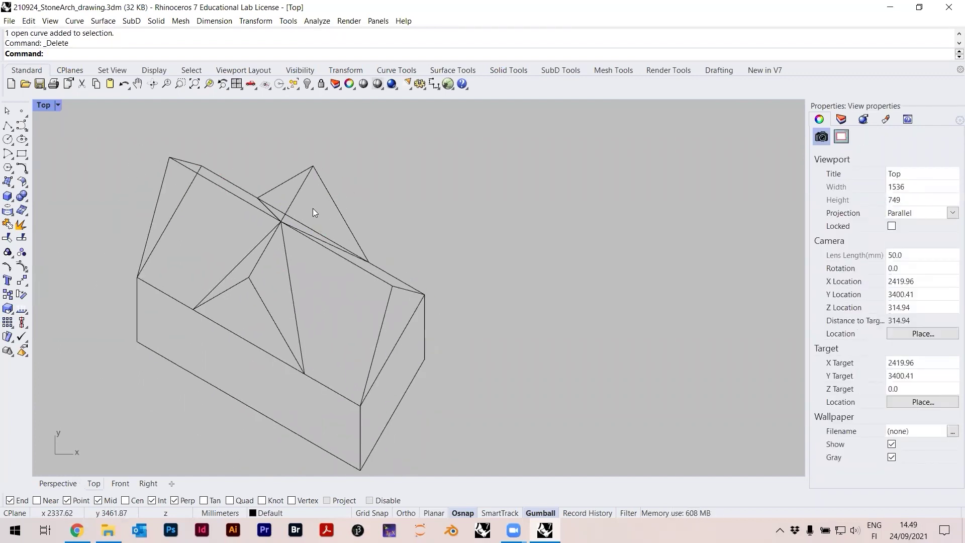
- Delete the two slanted base segments at the short ends of the roof
scroll(229, 204, "up", 1)
left_click(171, 197)
key("Delete")
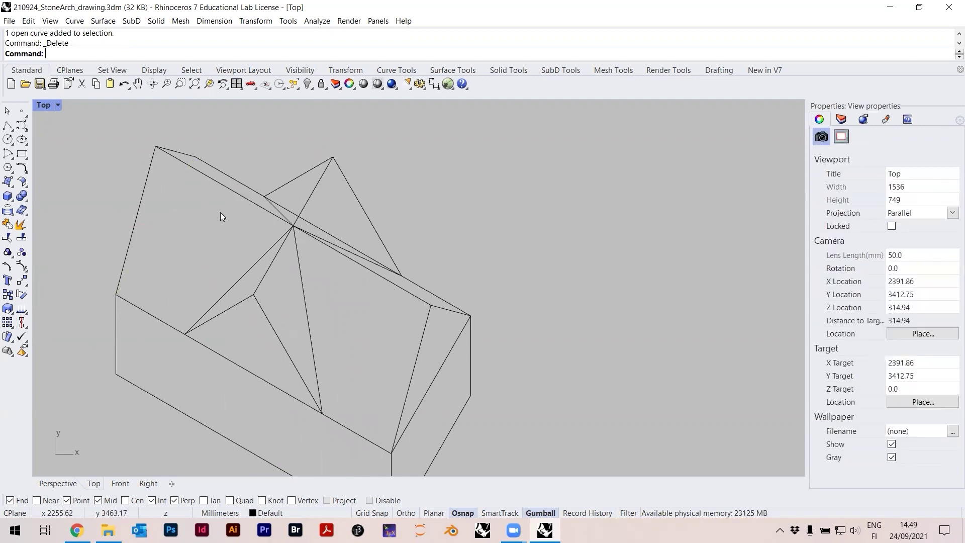
left_click(442, 364)
key("Delete")
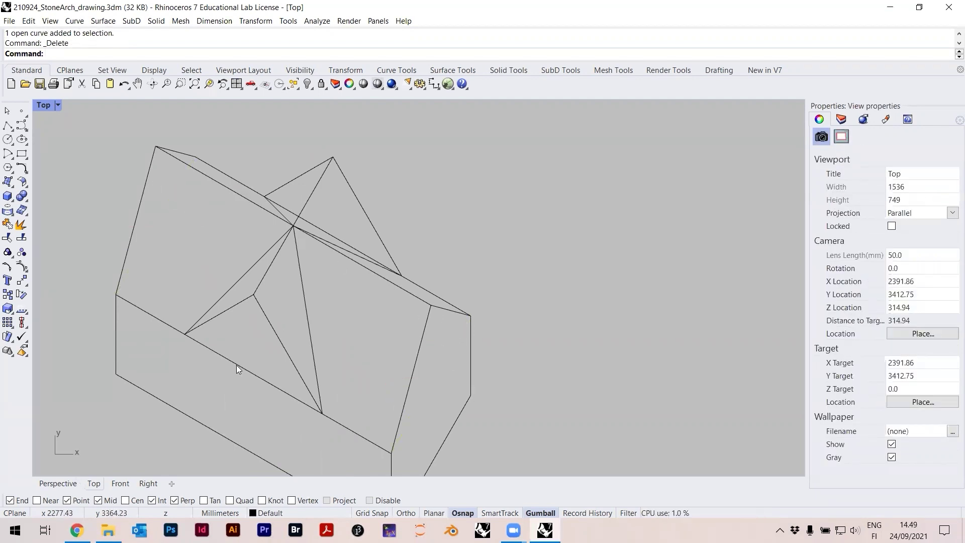
- Trim away the part of the front eave line that runs across the base of the front gable
left_click(237, 362)
scroll(192, 381, "up", 1)
key("Escape")
scroll(234, 289, "up", 1)
type("t")
key("Return")
left_click(226, 286)
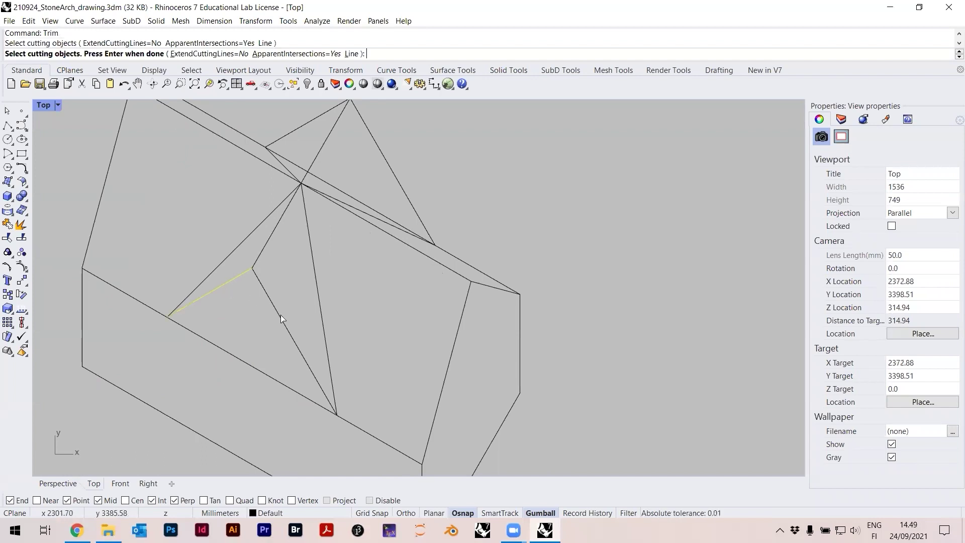
key("Return")
left_click(271, 374)
key("Return")
scroll(260, 304, "down", 2)
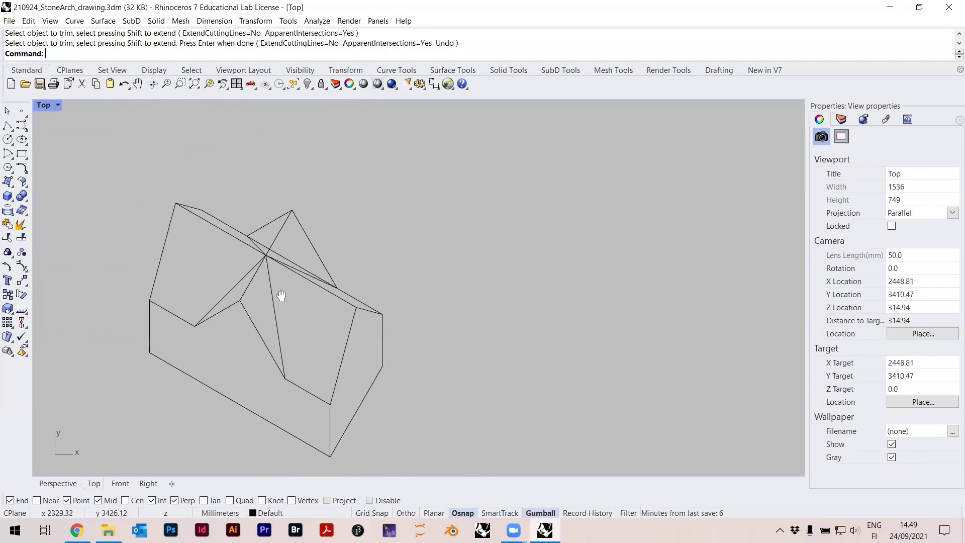
- Trim away the part of the rear eave line that crosses the rear gable and save the file
scroll(251, 263, "up", 2)
key("Return")
left_click(217, 238)
key("Return")
left_click(306, 309)
key("Return")
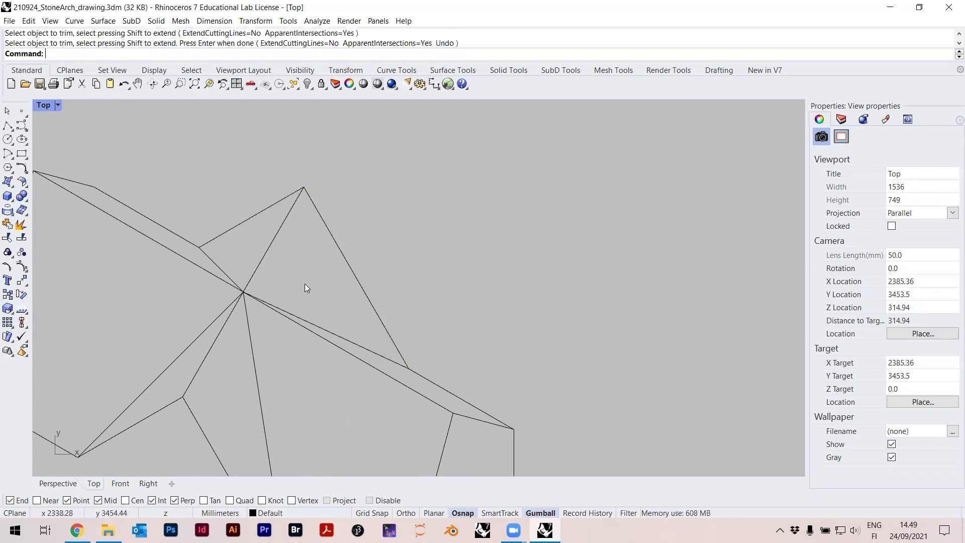
scroll(304, 287, "down", 3)
scroll(303, 219, "down", 3)
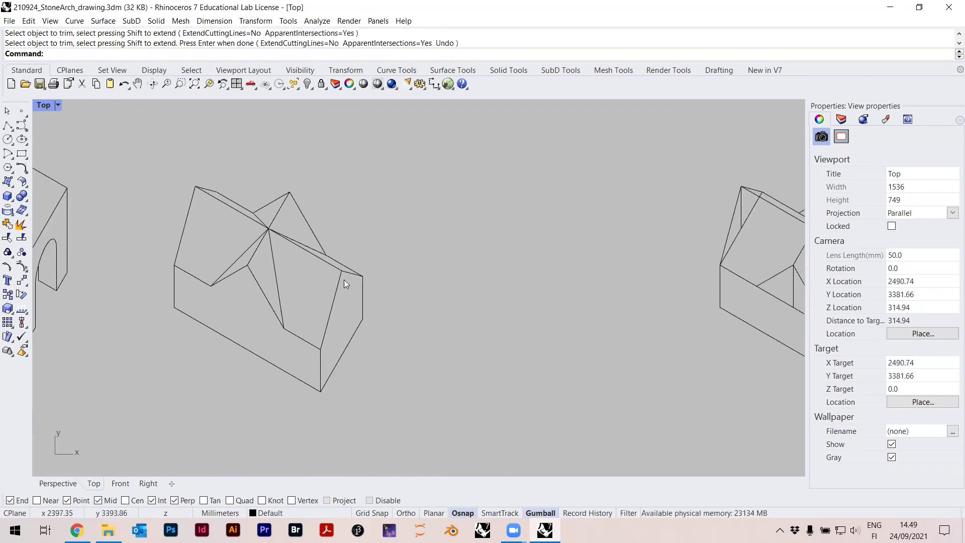
scroll(319, 267, "up", 1)
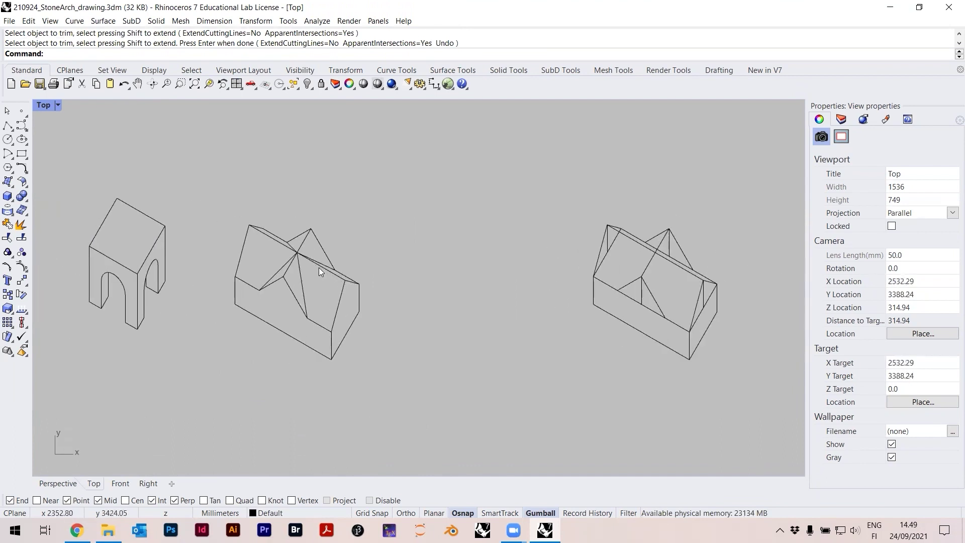
key("ctrl+s")
- Move the whole roof drawing by its lowest front corner onto the bottom front corner of the arch block
scroll(296, 271, "up", 2)
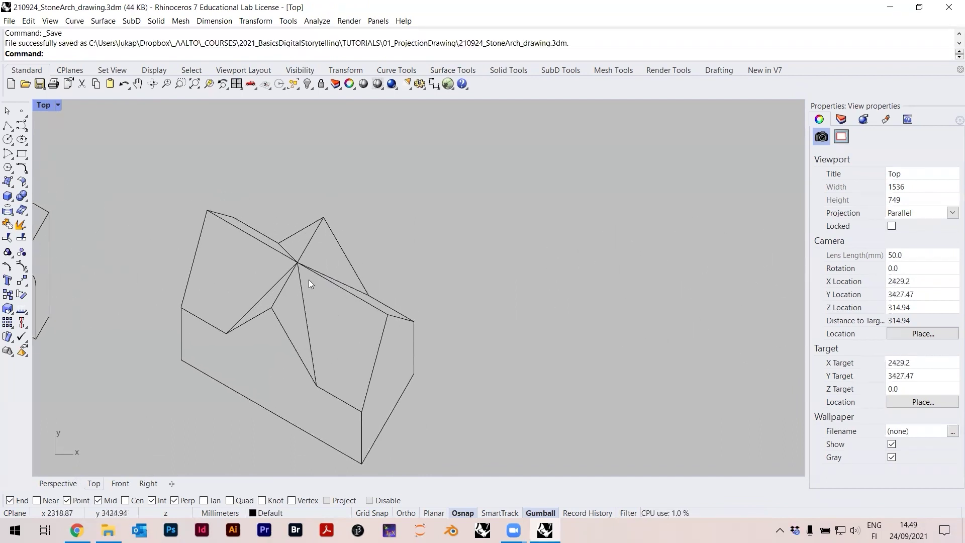
right_click_drag(311, 281, 502, 282)
scroll(447, 274, "down", 3)
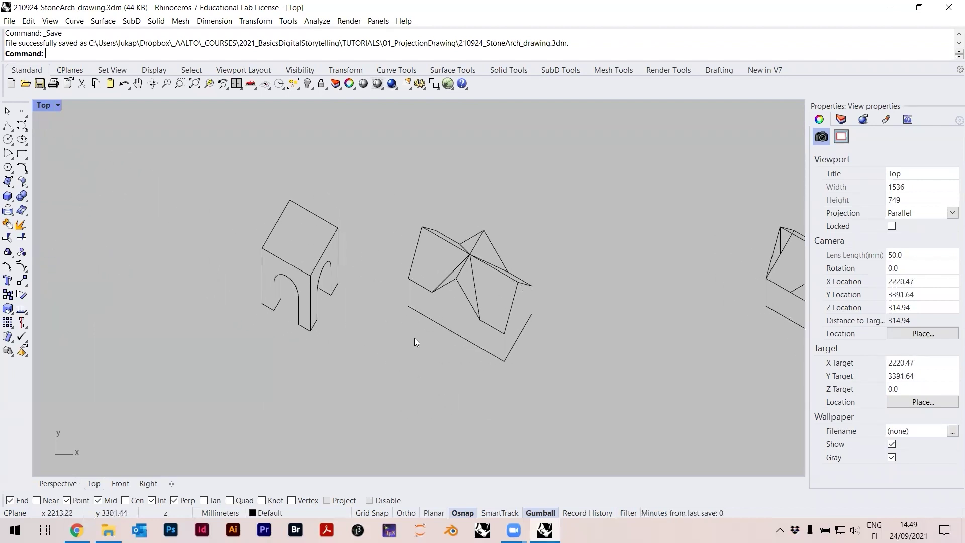
scroll(414, 338, "up", 3)
right_click_drag(414, 337, 452, 316)
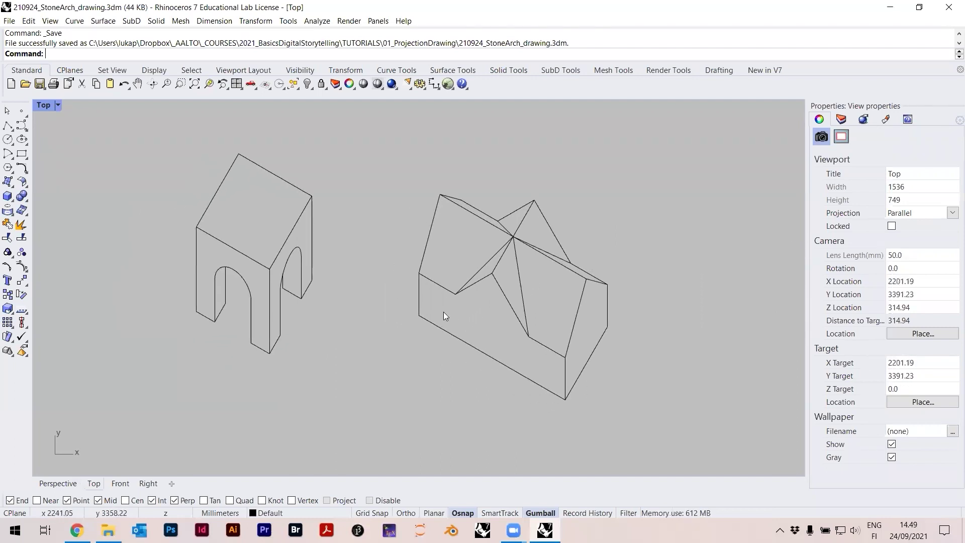
left_click_drag(669, 388, 398, 197)
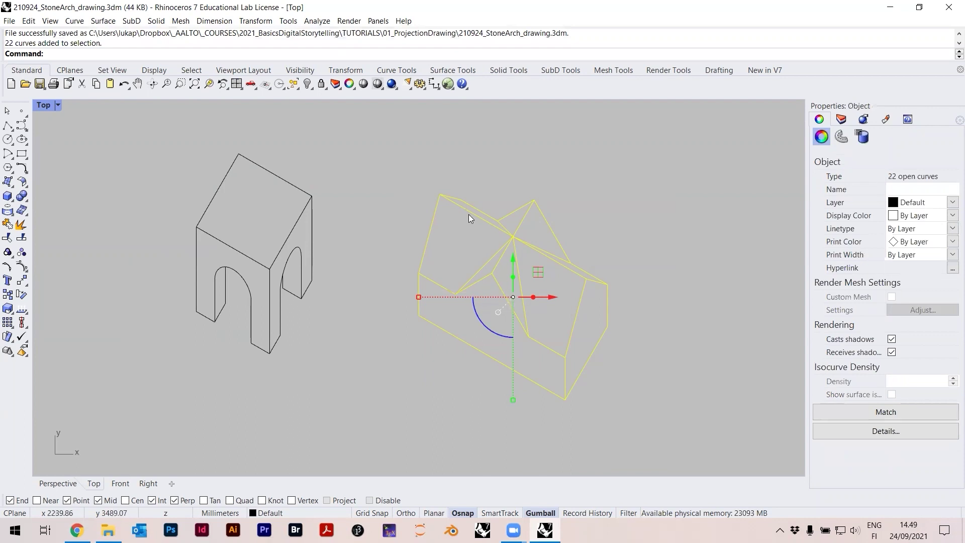
type("m")
key("Return")
left_click(565, 399)
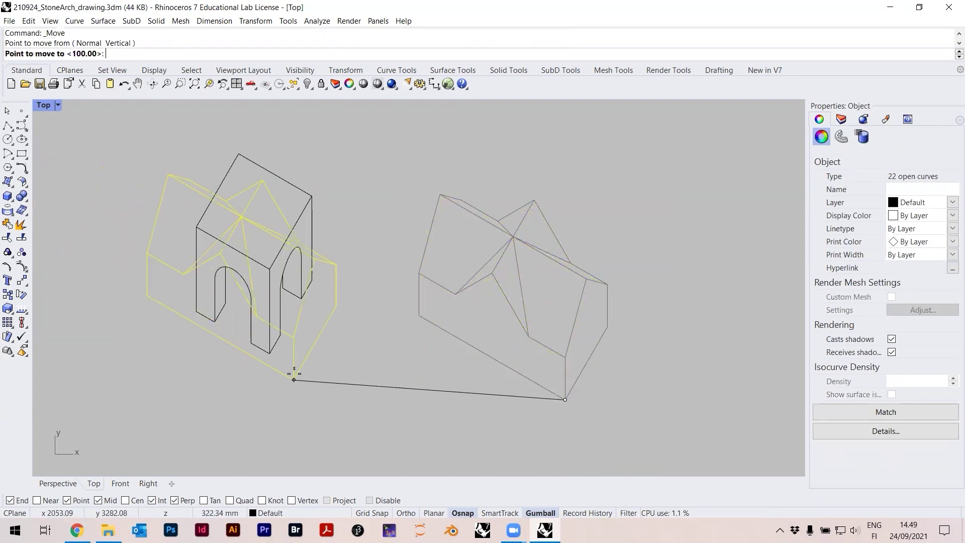
left_click(269, 354)
- Shift the roof drawing horizontally so it sits clear beside the arch block, and save the file
left_click_drag(253, 252, 526, 252)
left_click(618, 196)
scroll(605, 220, "down", 4)
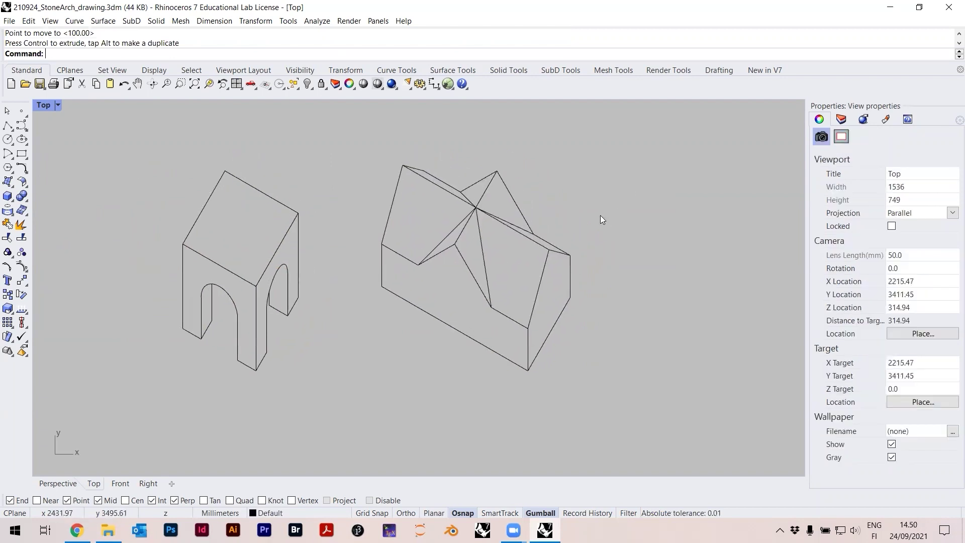
scroll(292, 271, "up", 1)
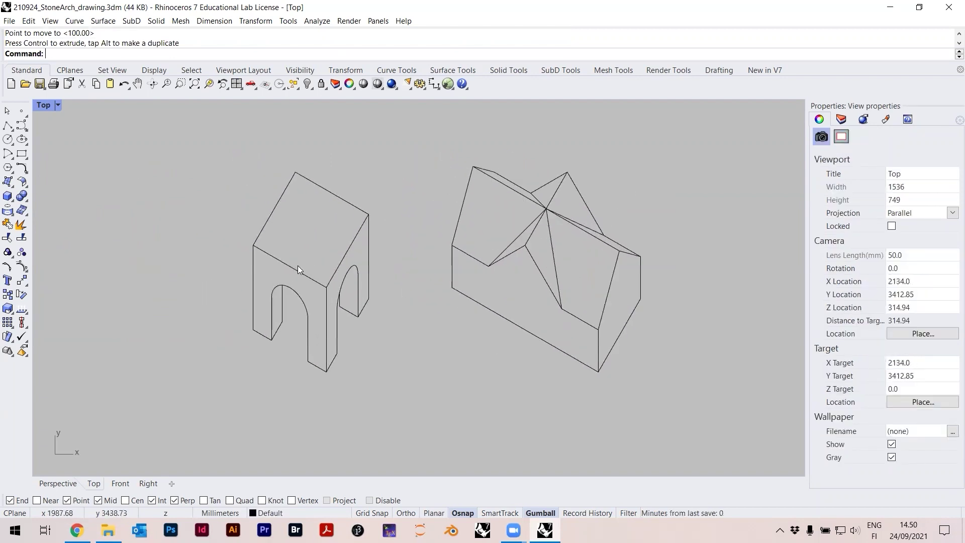
key("ctrl+s")
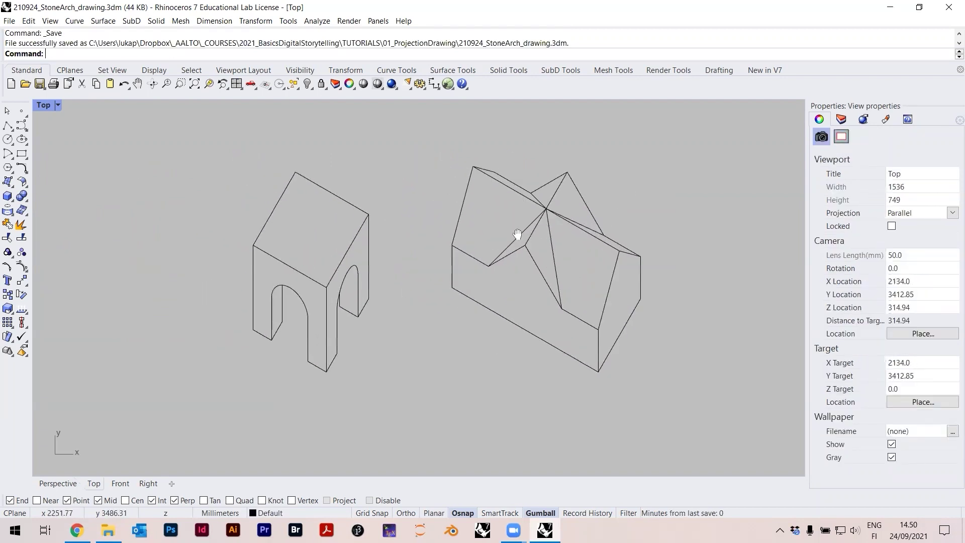
- Move the roof drawing by its ridge intersection onto the centre of the arch block's top face, enabling the Cen object snap
scroll(473, 187, "down", 2)
left_click_drag(405, 150, 655, 375)
type("m")
key("Return")
left_click(508, 200)
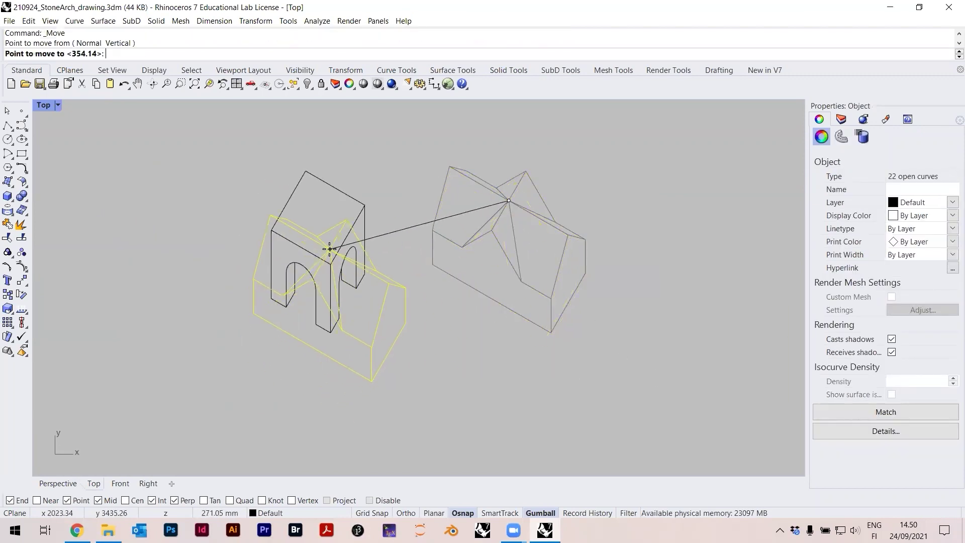
left_click(125, 500)
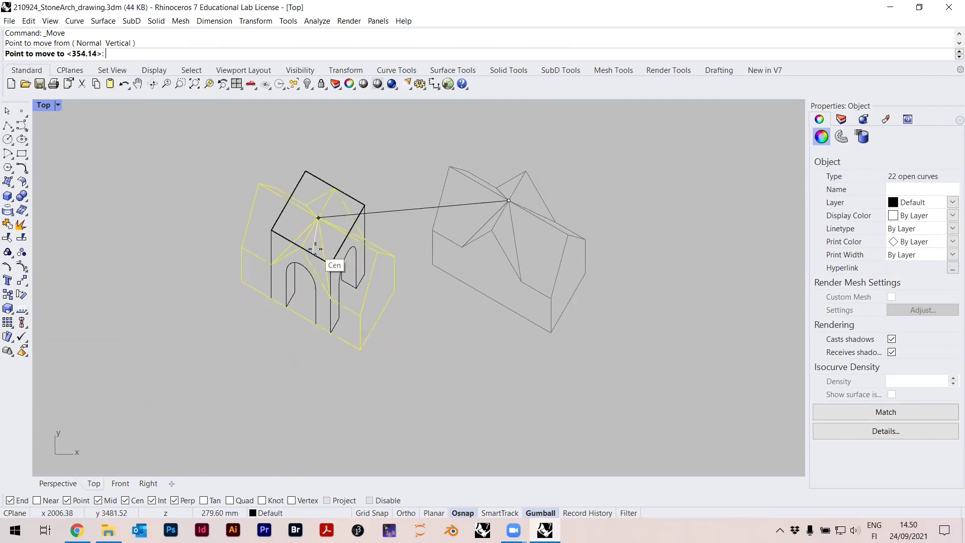
left_click(324, 245)
- Shift the roof drawing straight down below the arch block, turn off the Cen object snap and save the file
left_click_drag(323, 226, 324, 397)
scroll(337, 359, "down", 3)
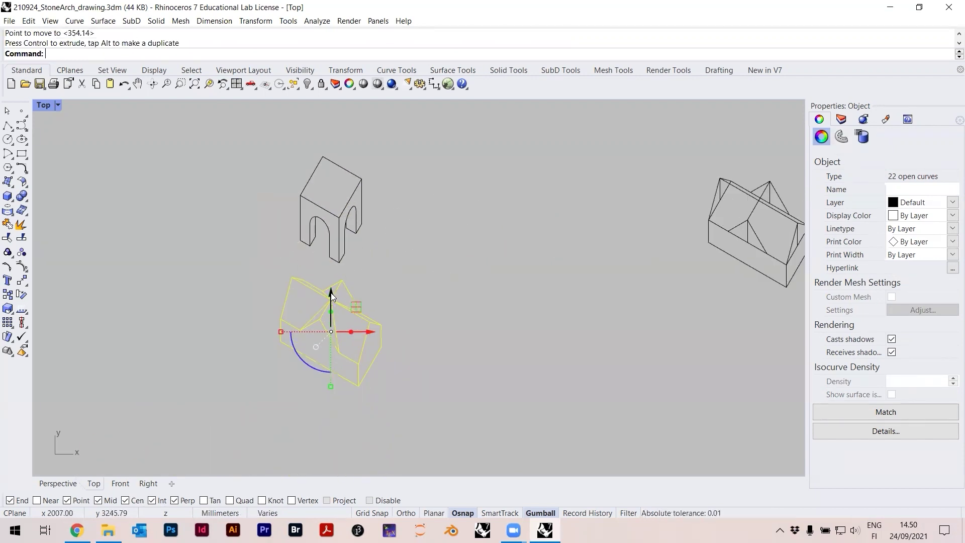
left_click(331, 293)
left_click(385, 247)
right_click_drag(385, 248, 373, 254)
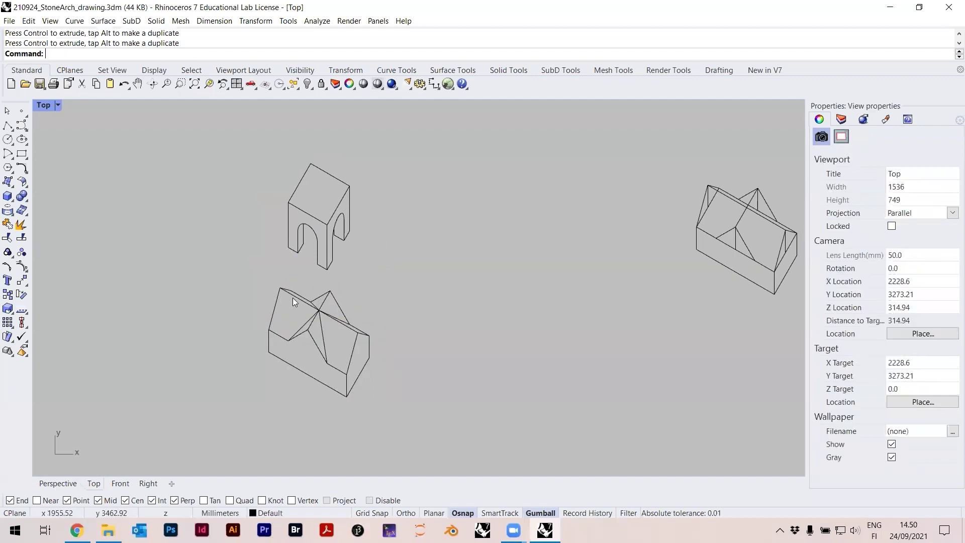
left_click(126, 500)
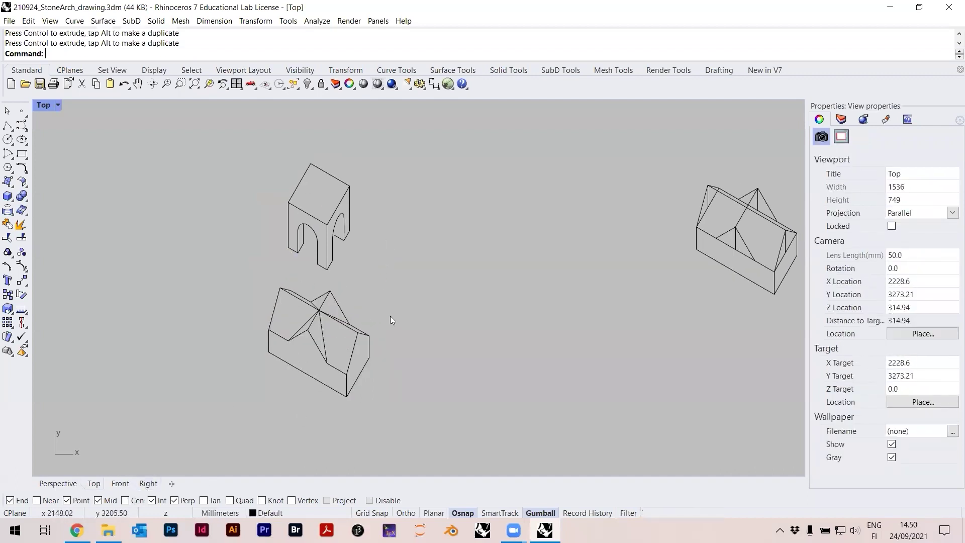
scroll(375, 248, "up", 4)
key("ctrl+s")
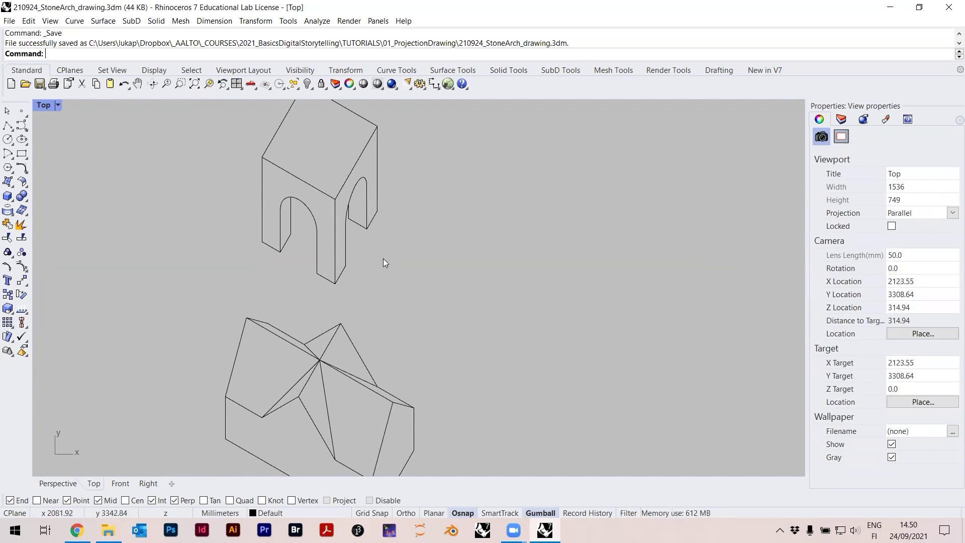
- Examine the arch block and the roof drawing placed beneath it
scroll(382, 258, "down", 2)
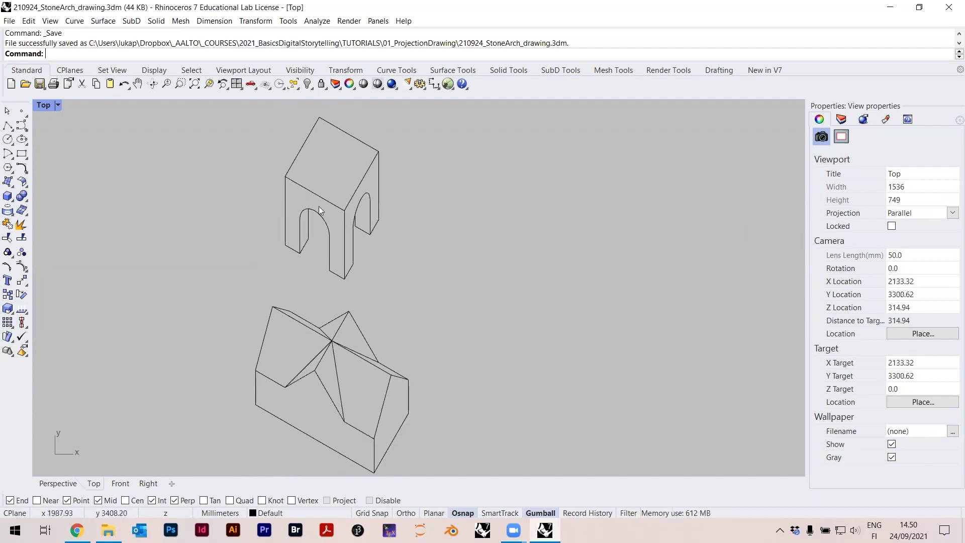
right_click_drag(353, 318, 350, 271)
scroll(351, 271, "down", 2)
scroll(331, 296, "up", 2)
scroll(339, 197, "up", 1)
scroll(339, 197, "up", 1)
scroll(382, 266, "up", 2)
right_click_drag(376, 246, 371, 260)
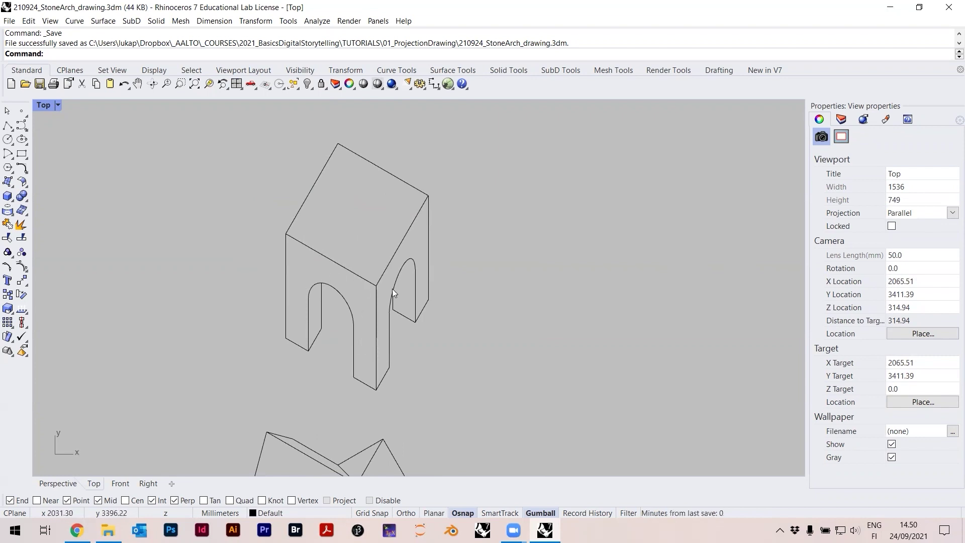
scroll(405, 281, "down", 3)
scroll(346, 239, "up", 3)
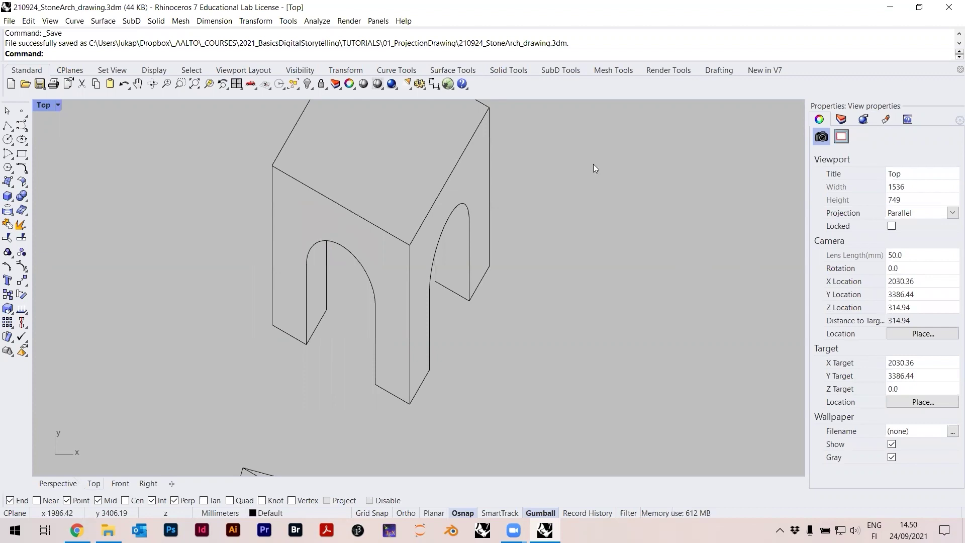
- Inspect the curves that make up the arch block's faces by selecting them in turn
left_click(363, 249)
scroll(327, 261, "down", 2)
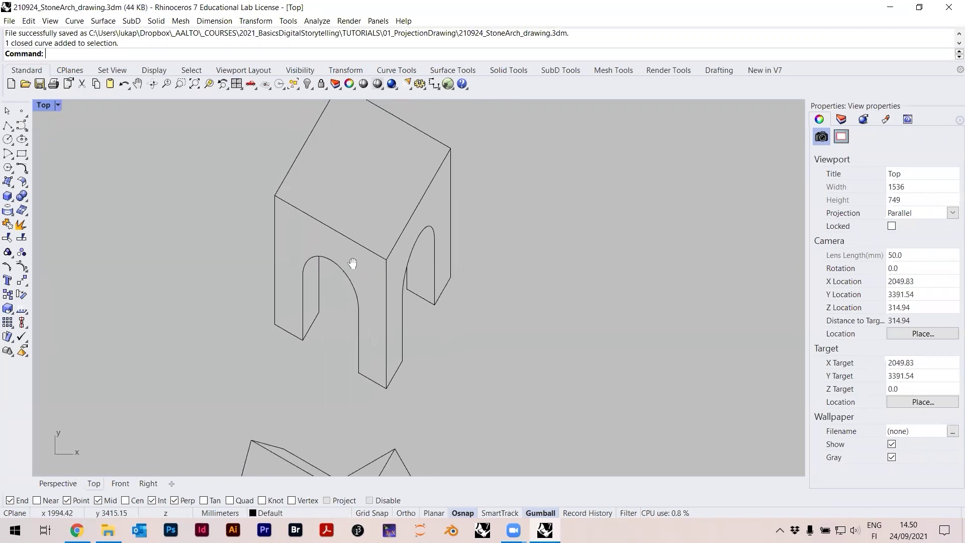
left_click(371, 249)
left_click(451, 225)
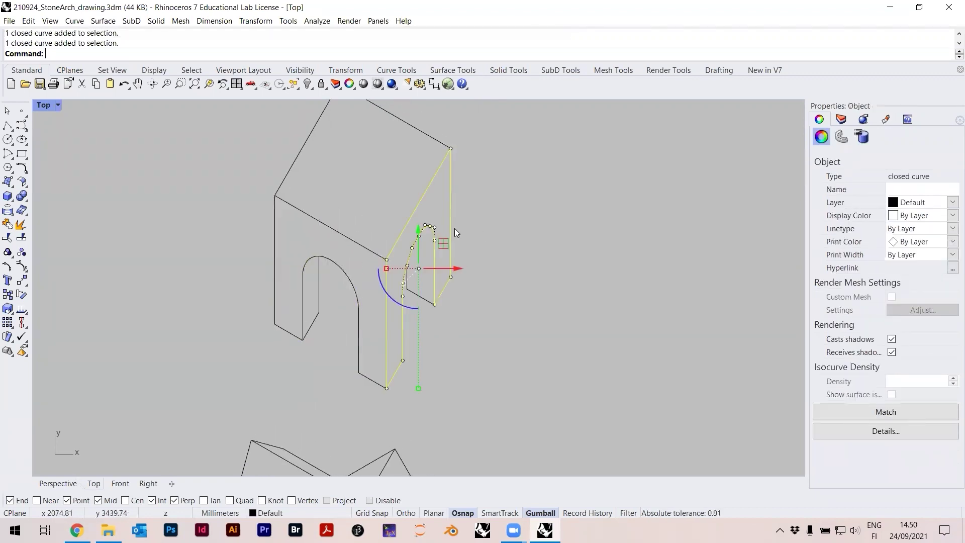
left_click(437, 204)
scroll(436, 201, "down", 2)
right_click_drag(393, 242, 323, 278)
left_click(324, 278)
scroll(302, 267, "up", 3)
left_click(303, 259)
left_click(504, 219)
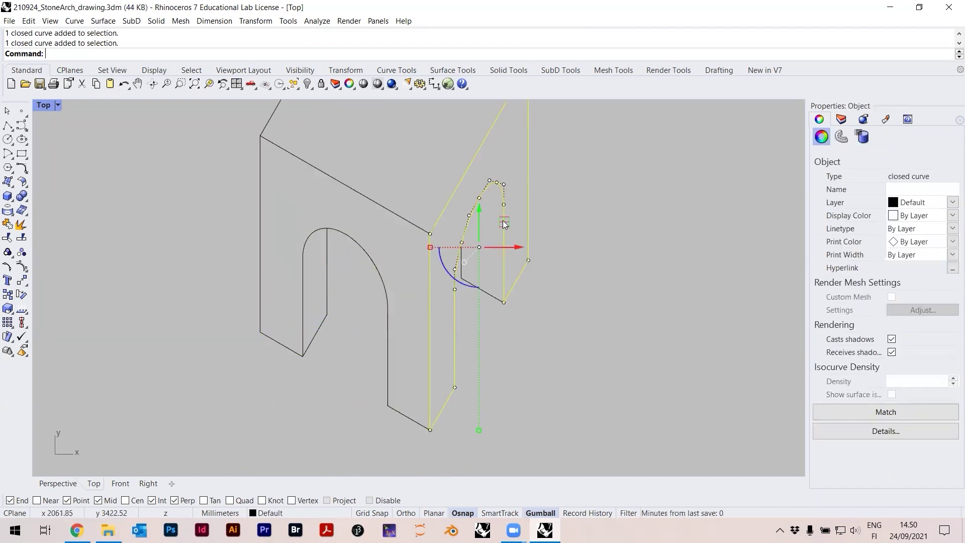
left_click(412, 258)
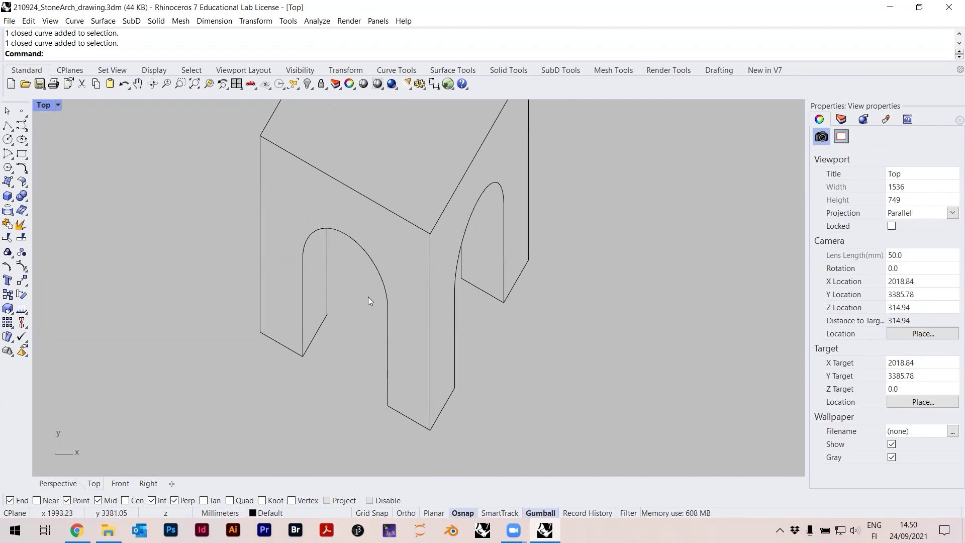
- Use CurveBoolean on the arch block's curves to create closed outlines of the two inner arch side surfaces
type("Col")
key("BackSpace")
key("BackSpace")
key("BackSpace")
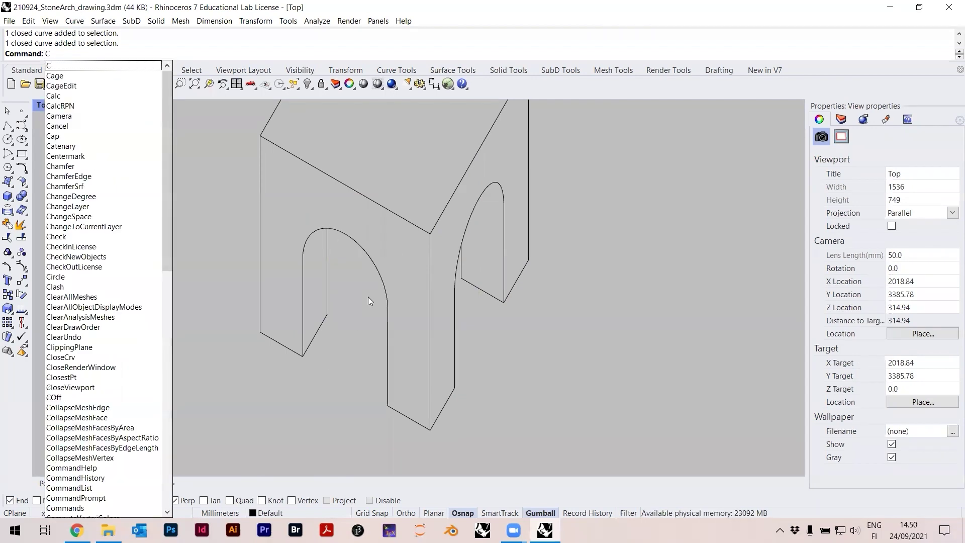
type("urve")
key("Down")
key("Return")
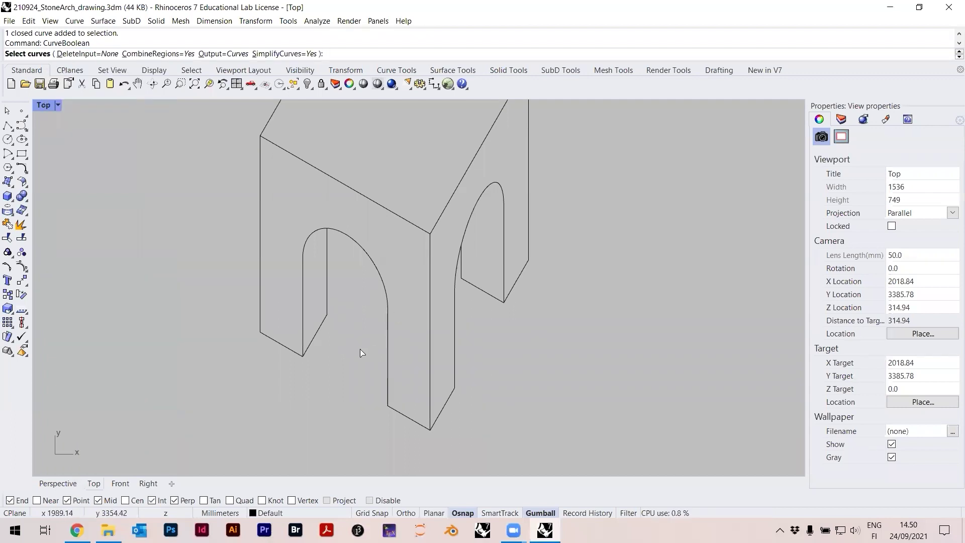
scroll(332, 261, "down", 1)
left_click_drag(549, 378, 250, 159)
key("Return")
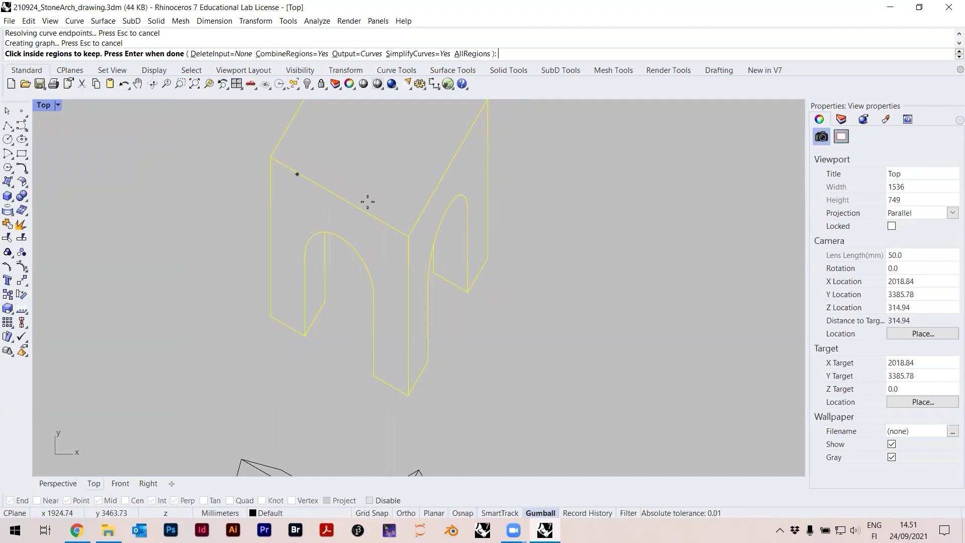
left_click(314, 261)
left_click(453, 241)
key("Return")
scroll(481, 284, "down", 3)
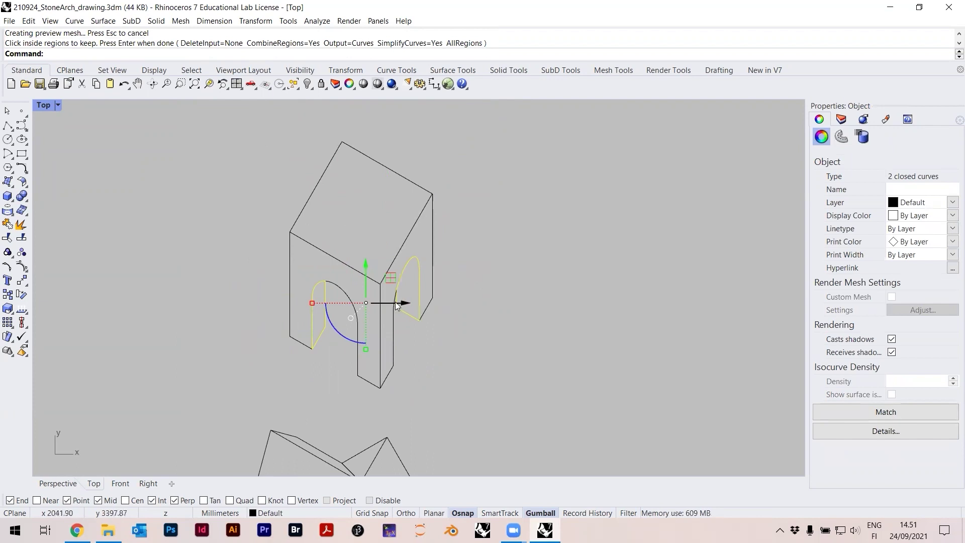
- Use CurveBoolean on all the roof drawing's curves to create a closed outline of the long front wall below the gable
key("Down")
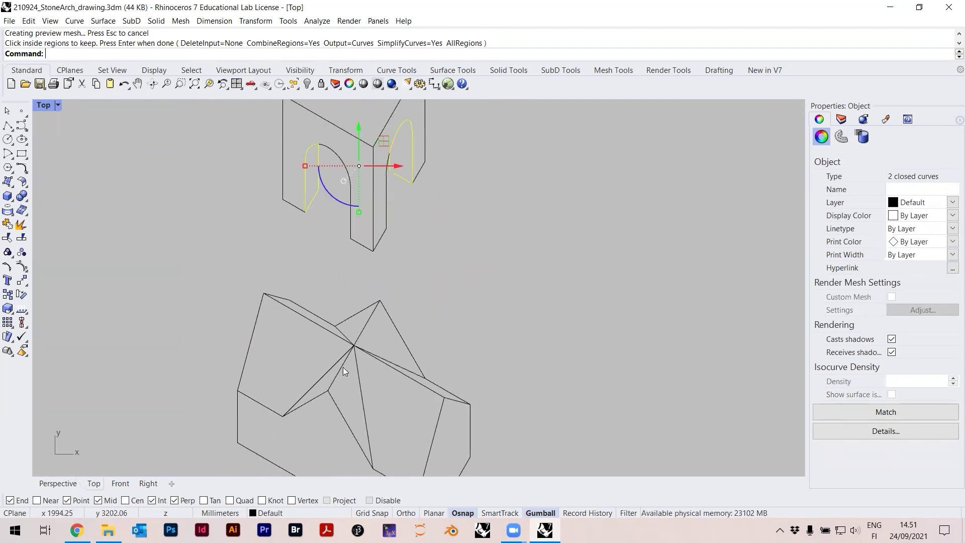
key("Right")
key("Down")
scroll(353, 203, "down", 1)
left_click_drag(449, 405, 199, 215)
left_click_drag(486, 342, 191, 196)
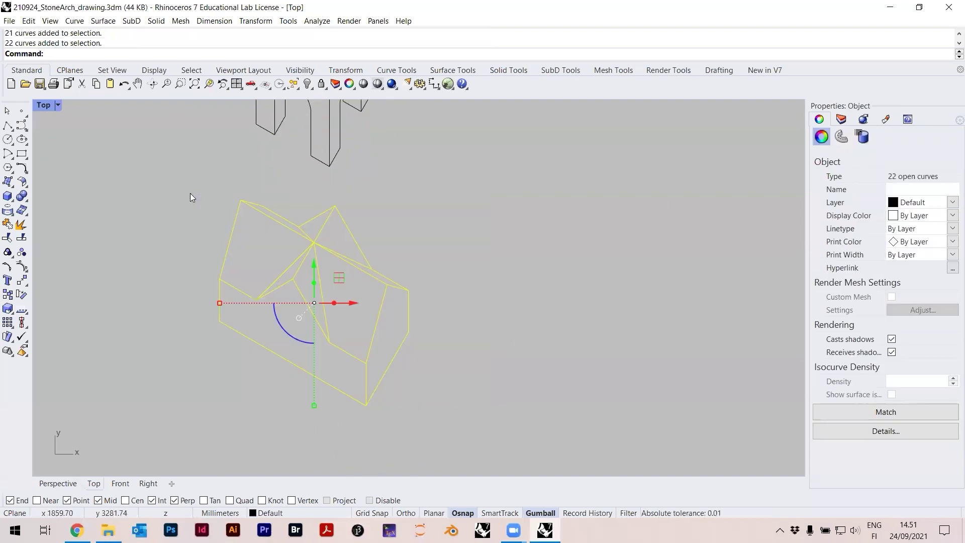
type("urveBoolean")
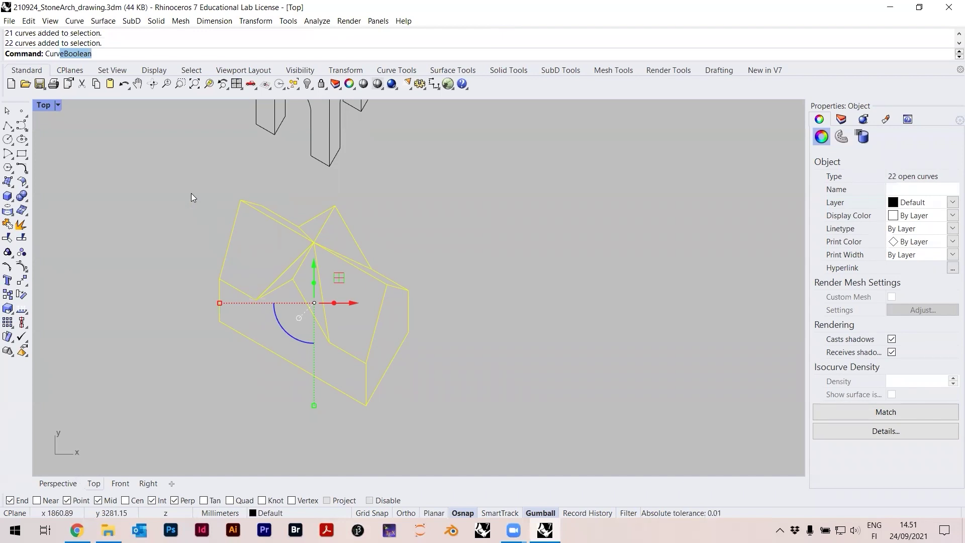
key("Return")
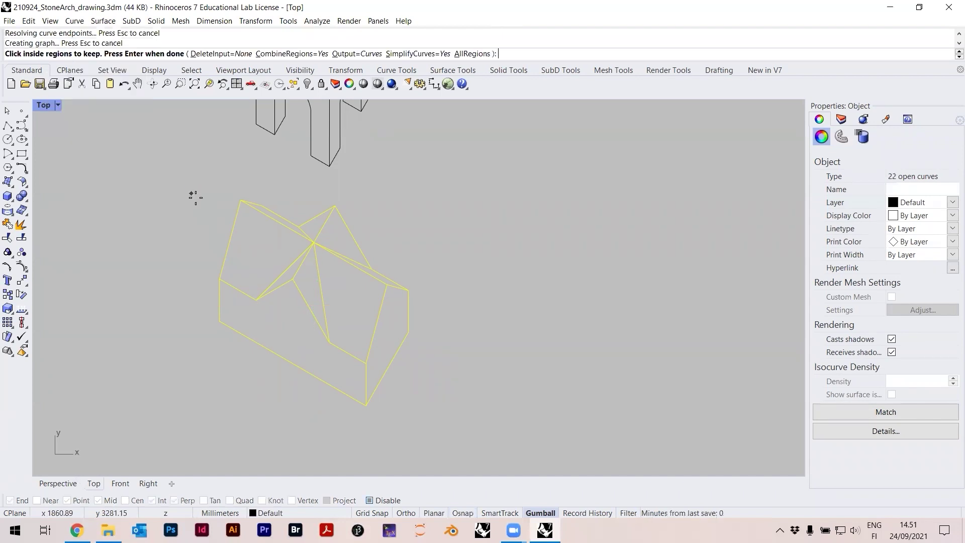
left_click(298, 323)
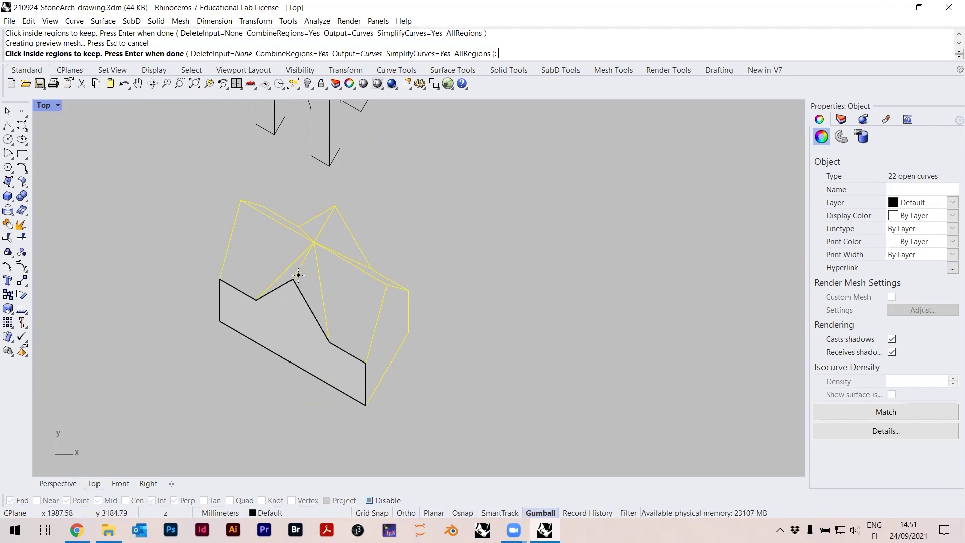
key("Return")
- Run CurveBoolean again on the roof curves to outline the front gable's narrow slope and the small rear slope facing it across the ridge intersection
scroll(298, 276, "up", 2)
key("Return")
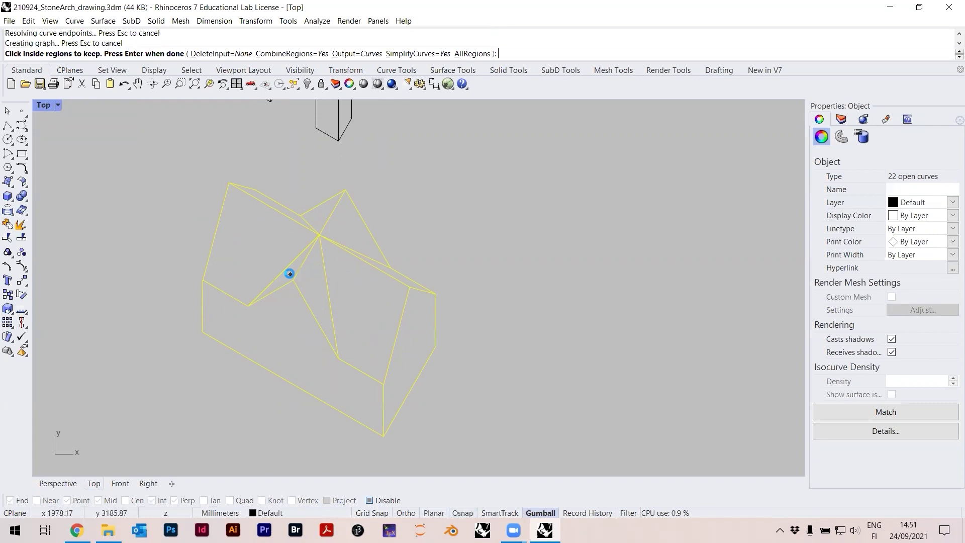
left_click(289, 273)
left_click(330, 212)
scroll(354, 208, "down", 2)
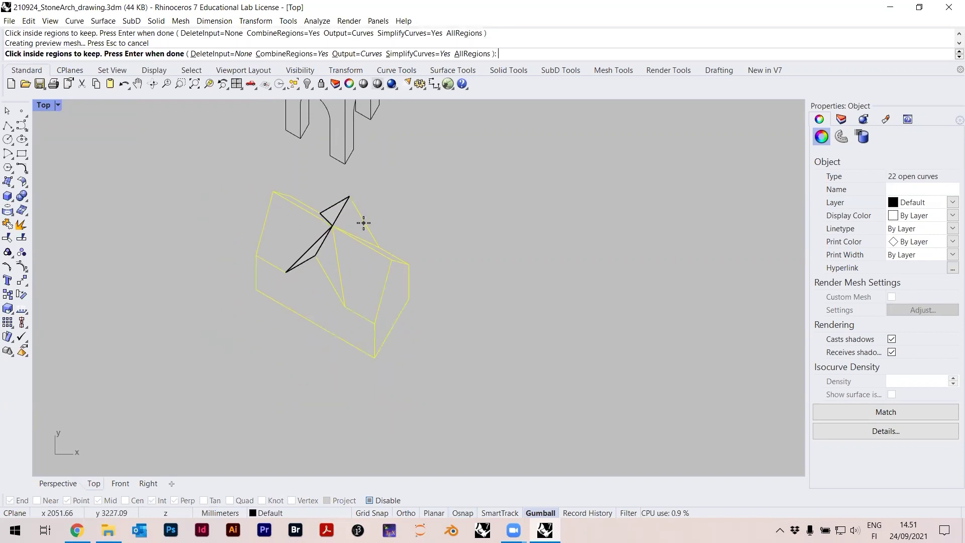
key("Return")
- Use CurveBoolean to create closed outlines of the cross gable's other front and rear slopes and the roof drawing's end wall
key("Return")
left_click(327, 252)
left_click(343, 224)
left_click(390, 290)
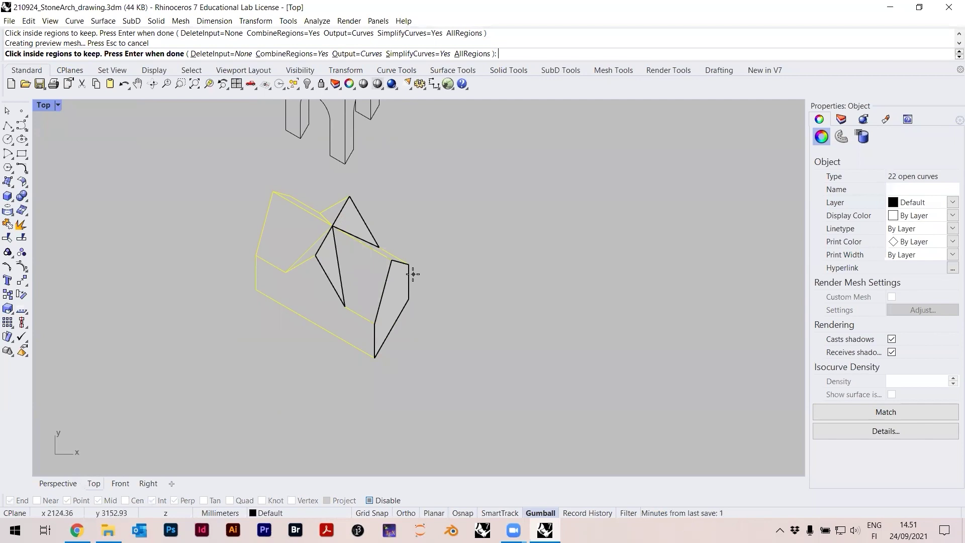
key("Return")
right_click_drag(416, 226, 416, 280)
key("Escape")
scroll(359, 195, "up", 3)
right_click_drag(358, 201, 349, 244)
scroll(349, 245, "down", 2)
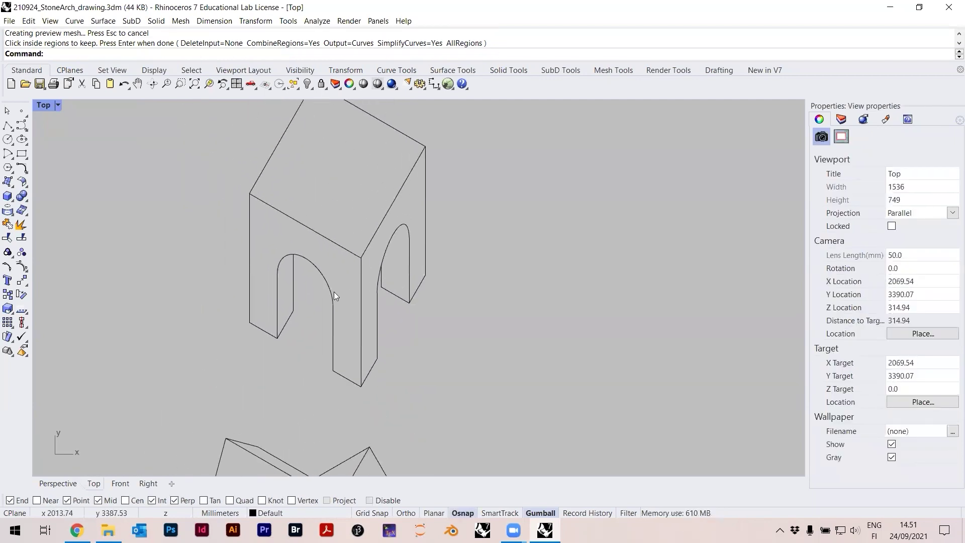
- Hatch the two inner arch surfaces of the arch block with the Solid pattern
type("h")
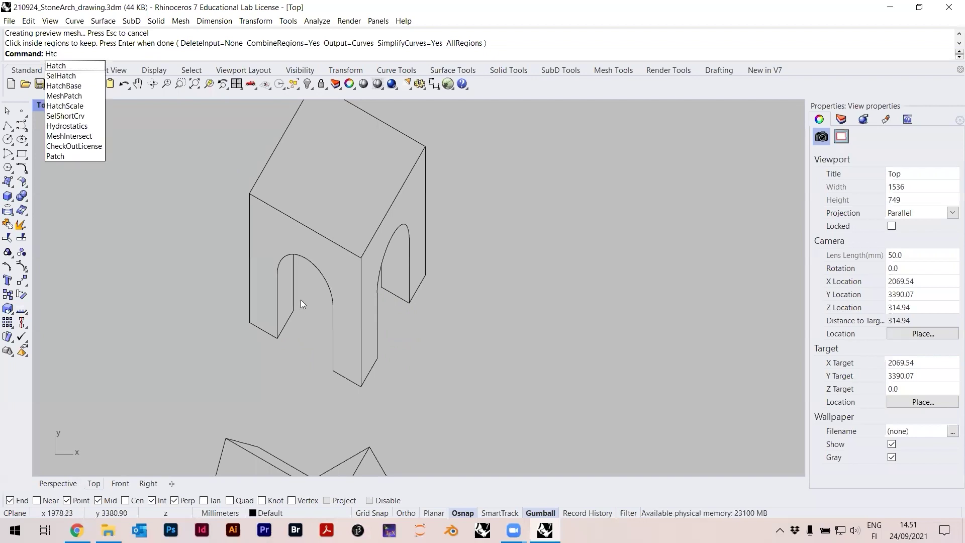
key("Return")
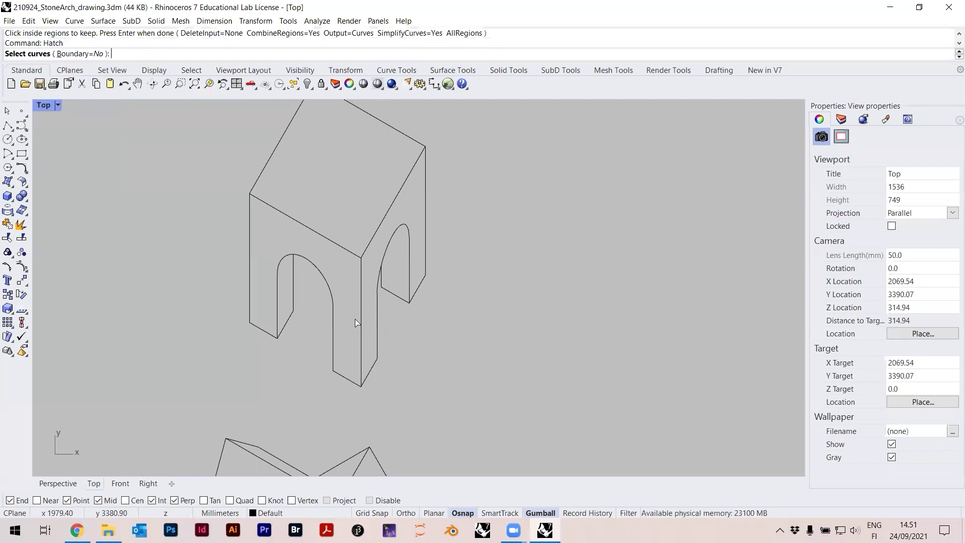
left_click(295, 301)
left_click(325, 341)
left_click(411, 274)
left_click(443, 314)
scroll(372, 389, "down", 3)
scroll(372, 389, "up", 2)
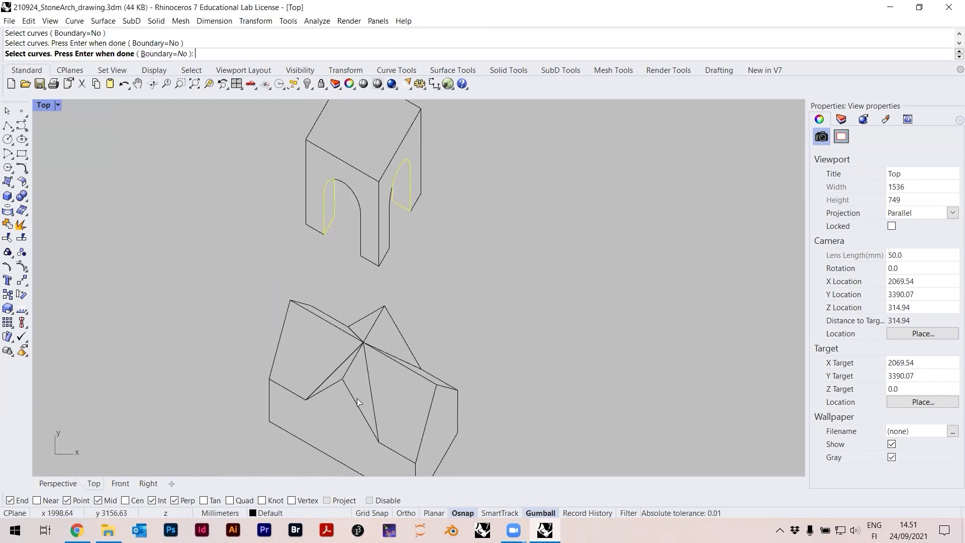
right_click_drag(370, 390, 392, 329)
right_click_drag(454, 292, 429, 373)
key("Return")
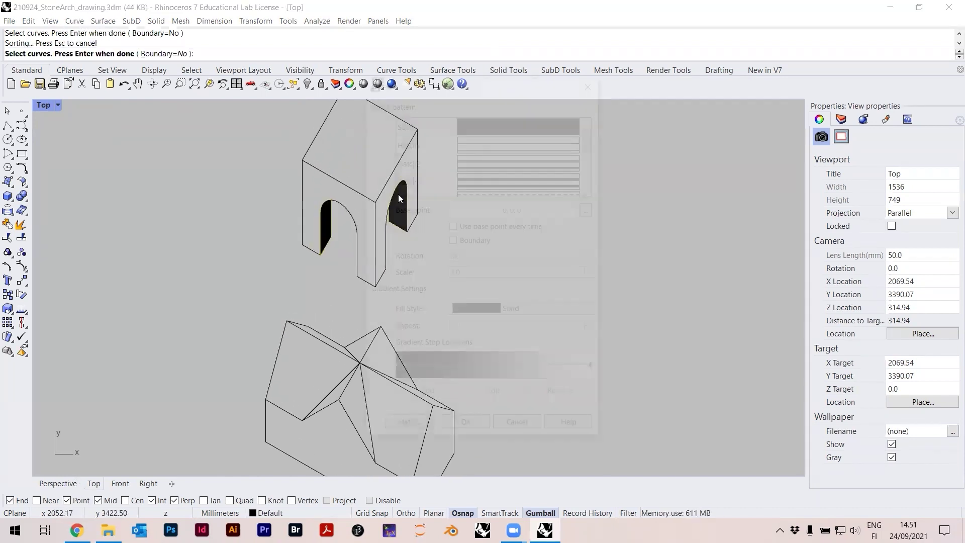
left_click(482, 120)
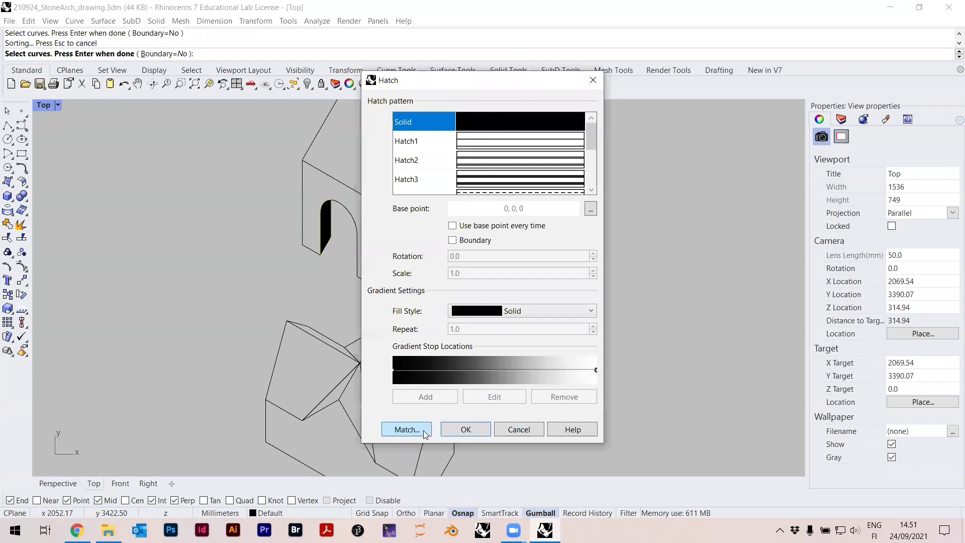
left_click(466, 429)
scroll(347, 256, "up", 3)
scroll(381, 299, "down", 3)
right_click_drag(390, 293, 395, 198)
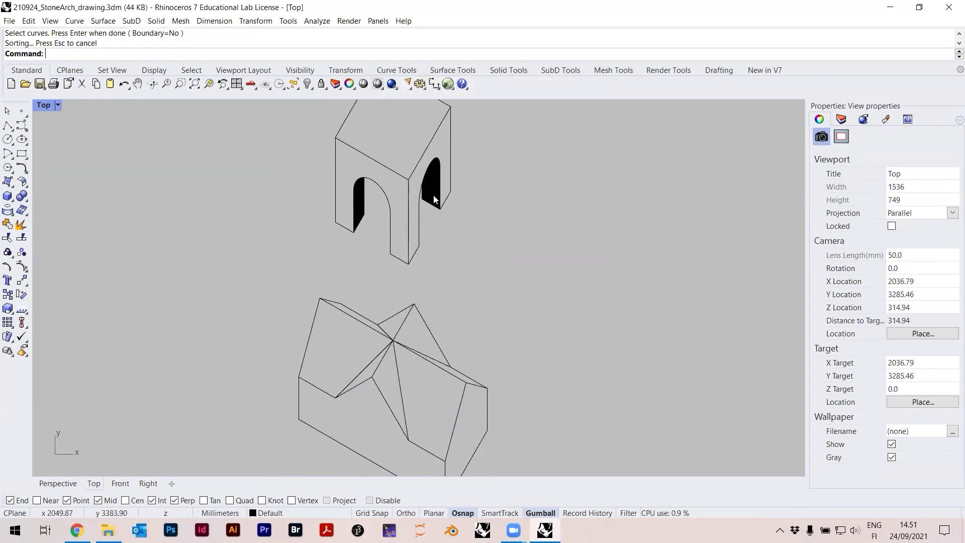
- Hatch the arch block's narrower arched side face with the Hatch1 line pattern at rotation 0 and scale 1
scroll(429, 204, "up", 2)
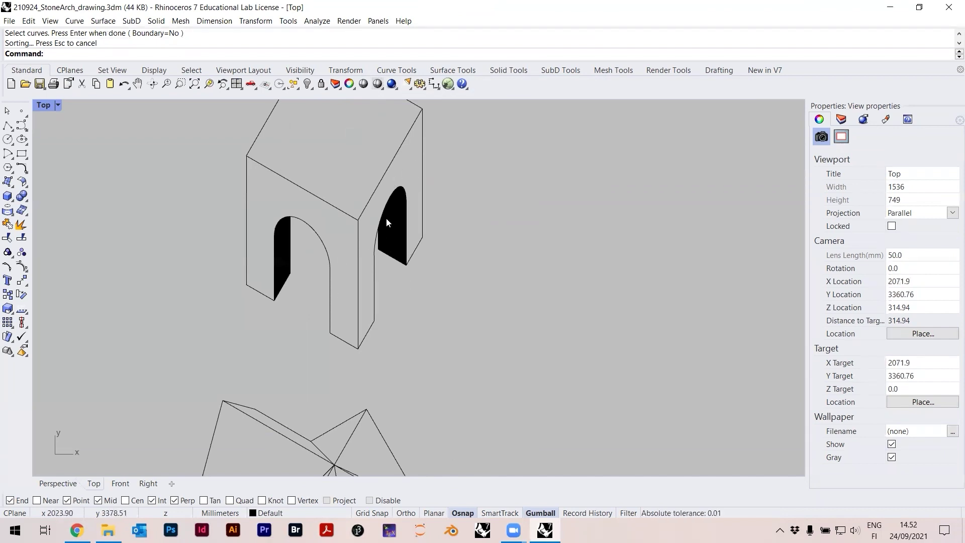
left_click(392, 166)
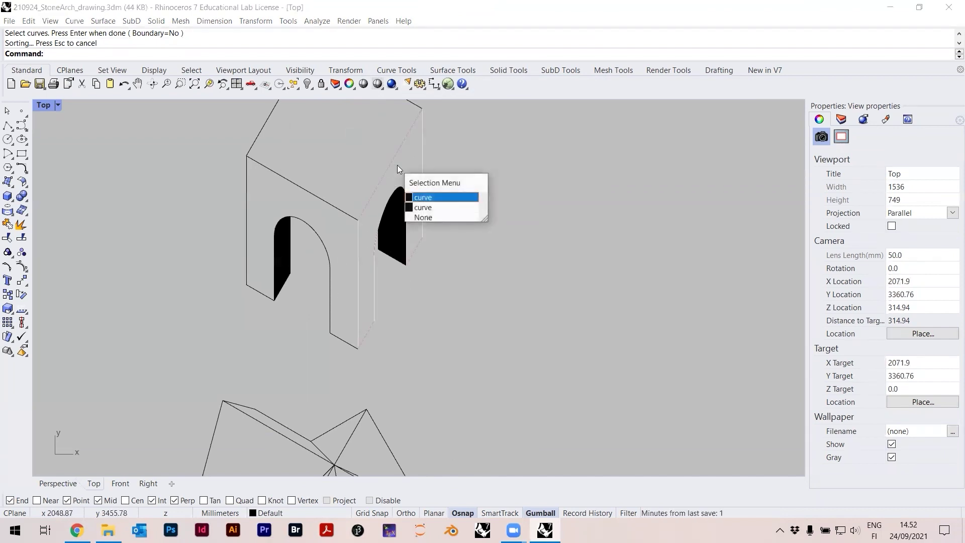
left_click(426, 196)
type("Hatc")
key("Return")
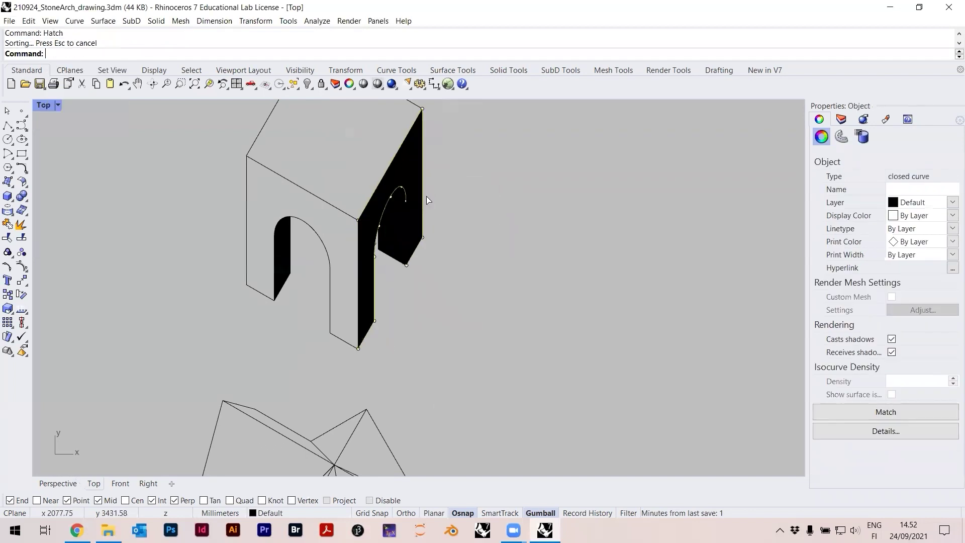
left_click(499, 145)
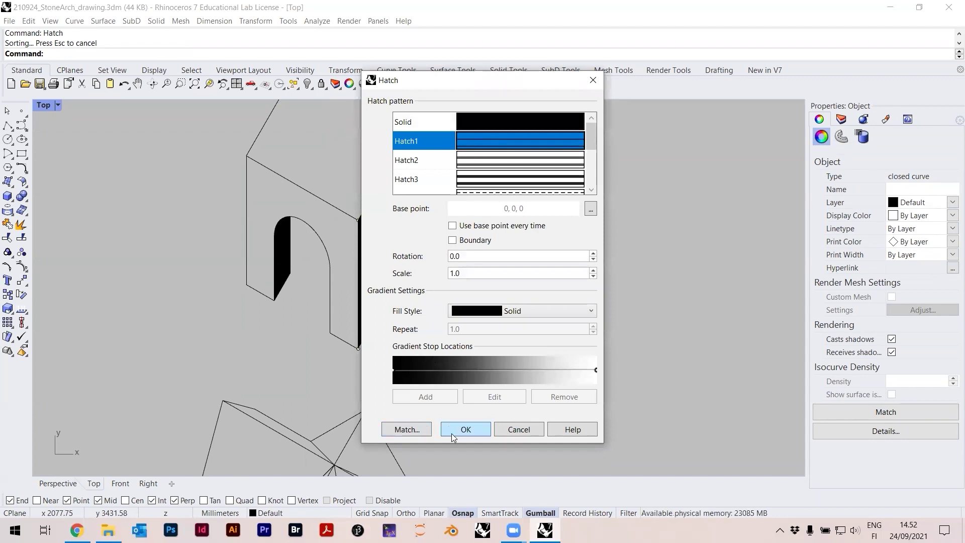
left_click(466, 429)
scroll(378, 208, "up", 5)
scroll(377, 205, "up", 2)
scroll(370, 222, "down", 4)
scroll(370, 223, "up", 6)
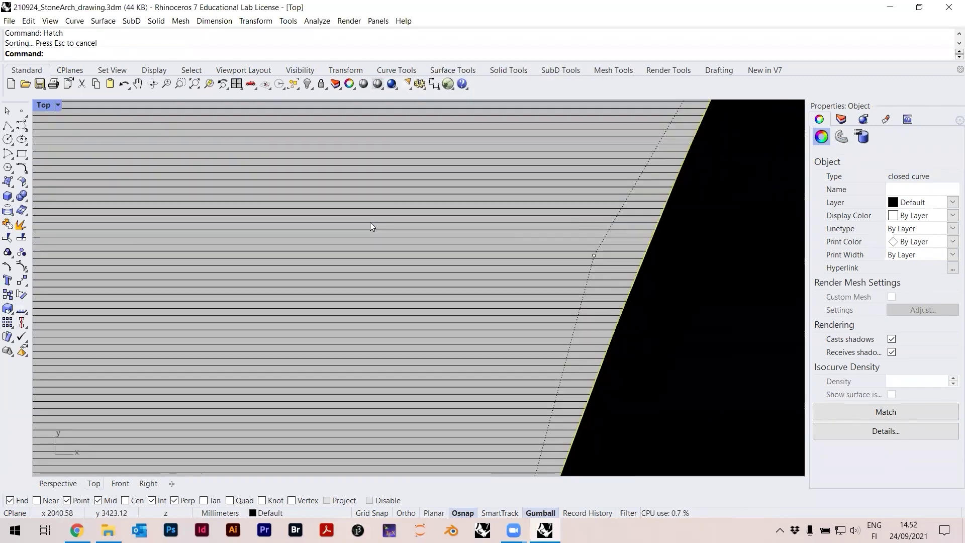
- Select the line hatch on the arched side face and set its pattern scale to 10
scroll(370, 222, "down", 2)
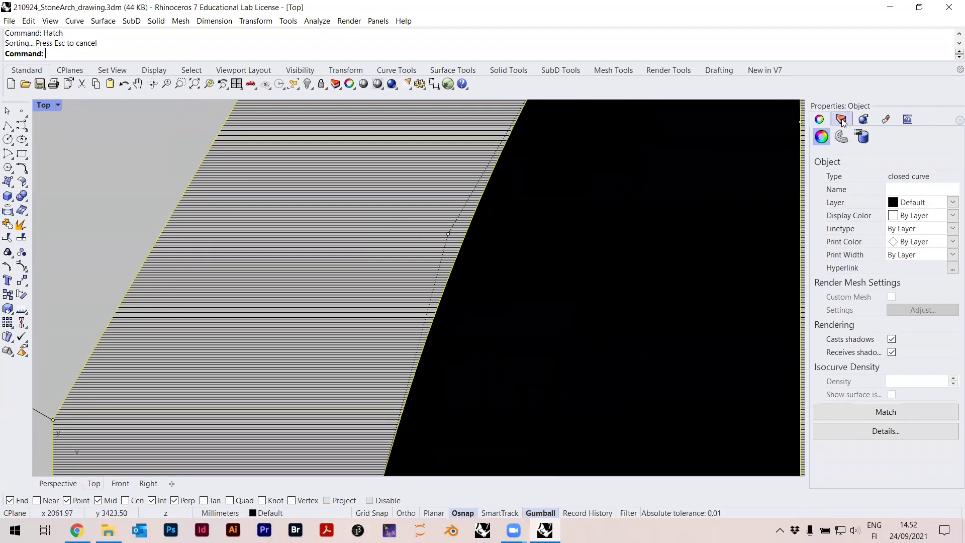
left_click(862, 138)
left_click(823, 139)
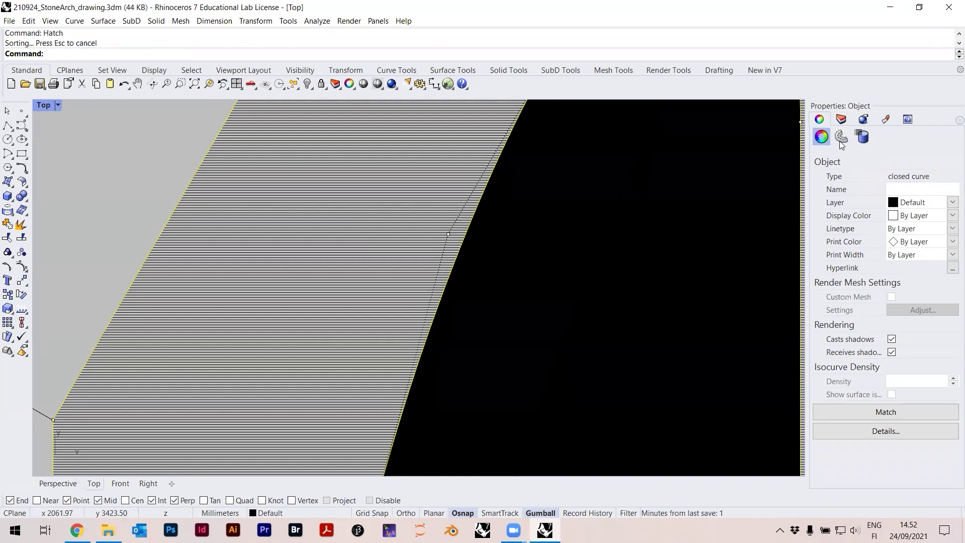
scroll(498, 215, "down", 3)
left_click(446, 213)
scroll(446, 213, "up", 3)
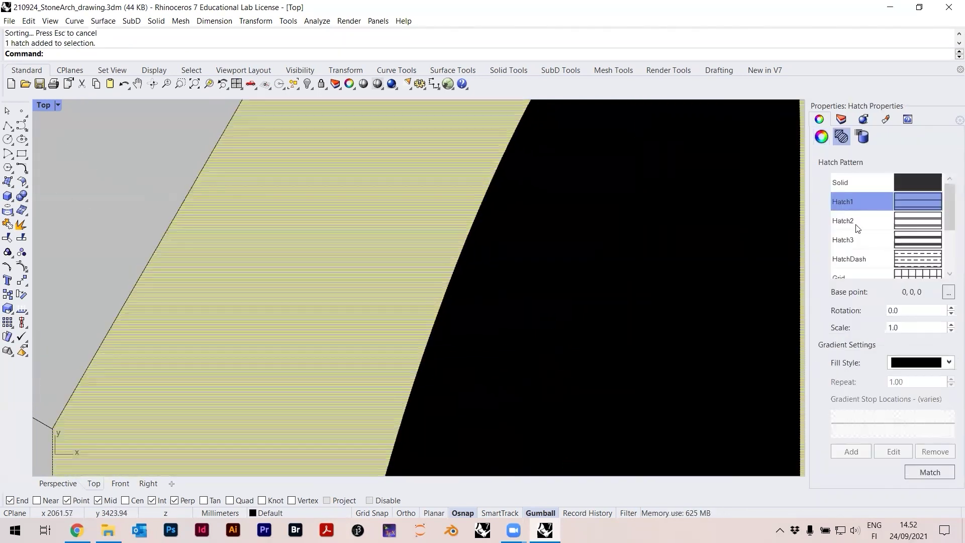
double_click(902, 327)
left_click(890, 327)
type("0")
key("Return")
right_click_drag(595, 285, 488, 239)
scroll(489, 239, "down", 10)
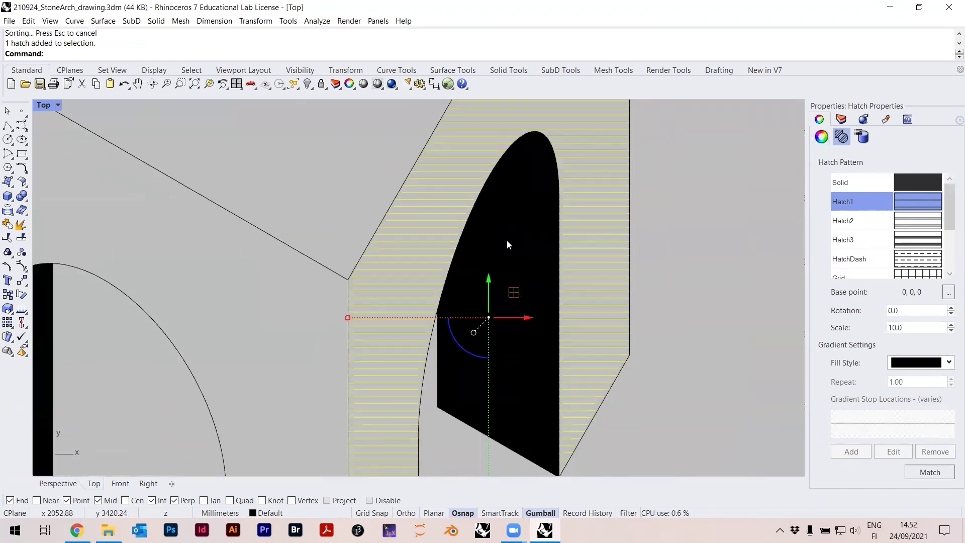
- Set the side face hatch's pattern scale to 5 and check the line density
key("BackSpace")
key("BackSpace")
key("BackSpace")
key("BackSpace")
type("5")
key("Return")
right_click_drag(613, 264, 603, 248)
scroll(604, 248, "down", 5)
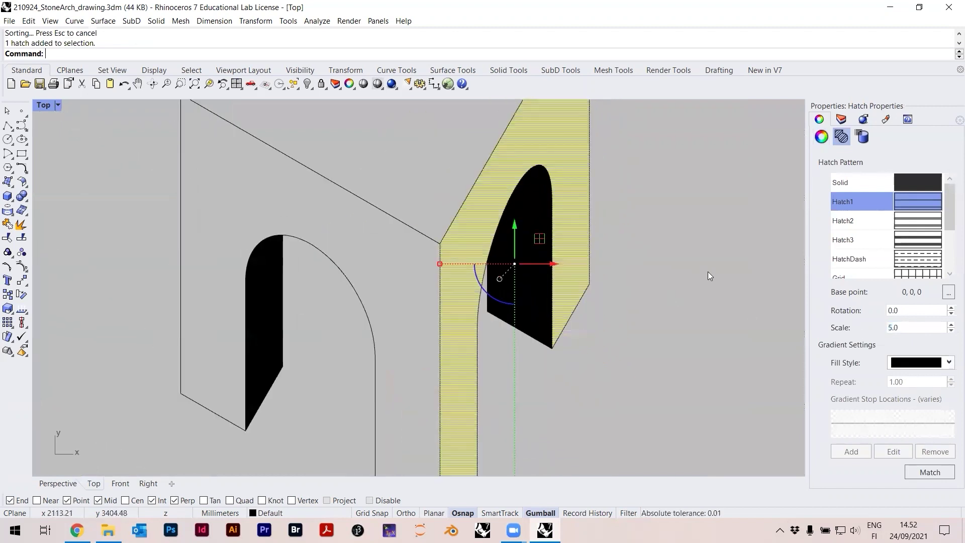
scroll(456, 268, "up", 6)
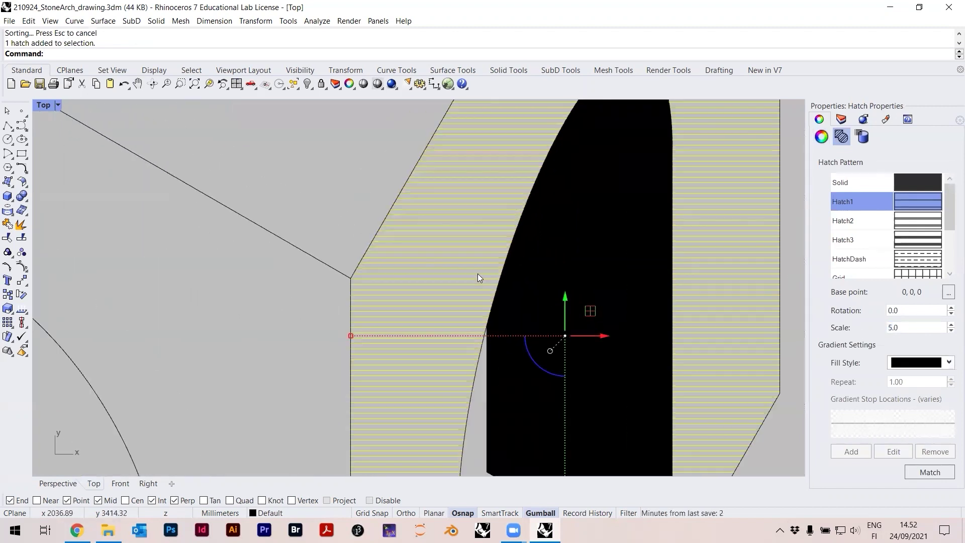
- Try hatch rotations of 30 and 150 degrees on the arched side face
double_click(892, 310)
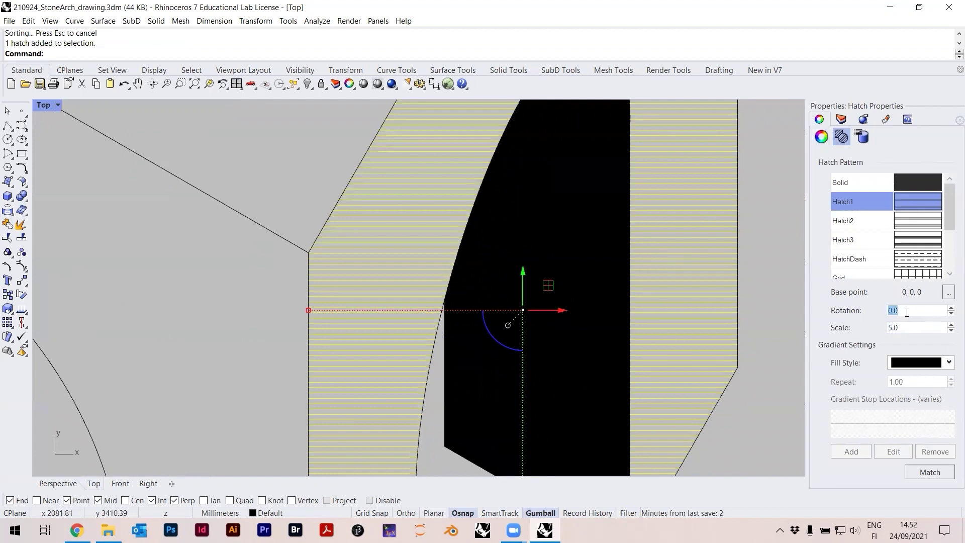
type("30")
key("Return")
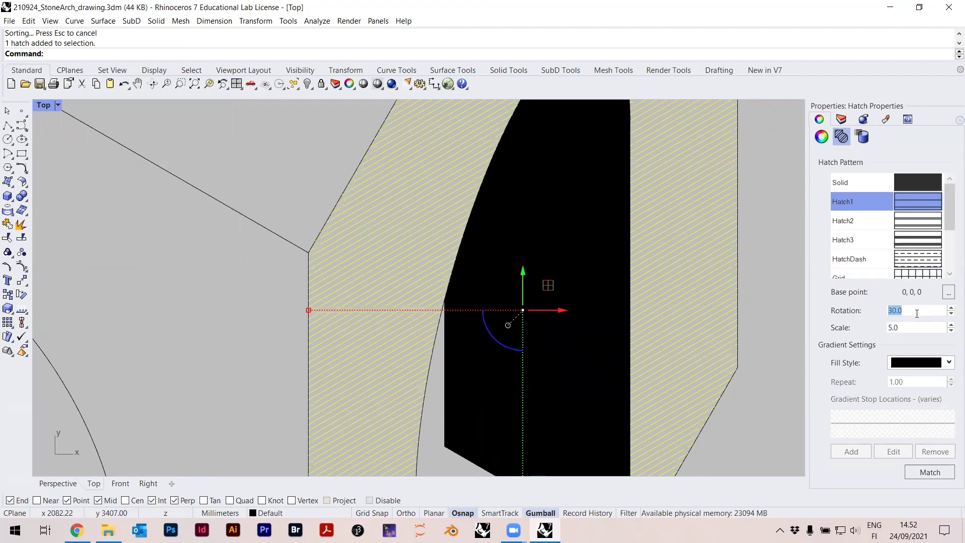
type("150")
key("Return")
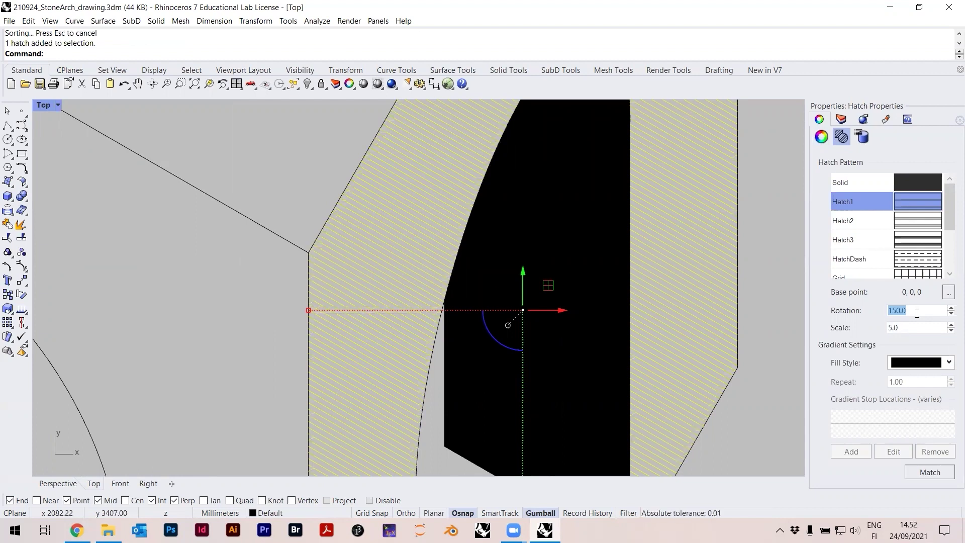
- Set the side face hatch's rotation to 60 degrees and deselect it to check the line direction
type("60")
key("Return")
scroll(448, 345, "down", 5)
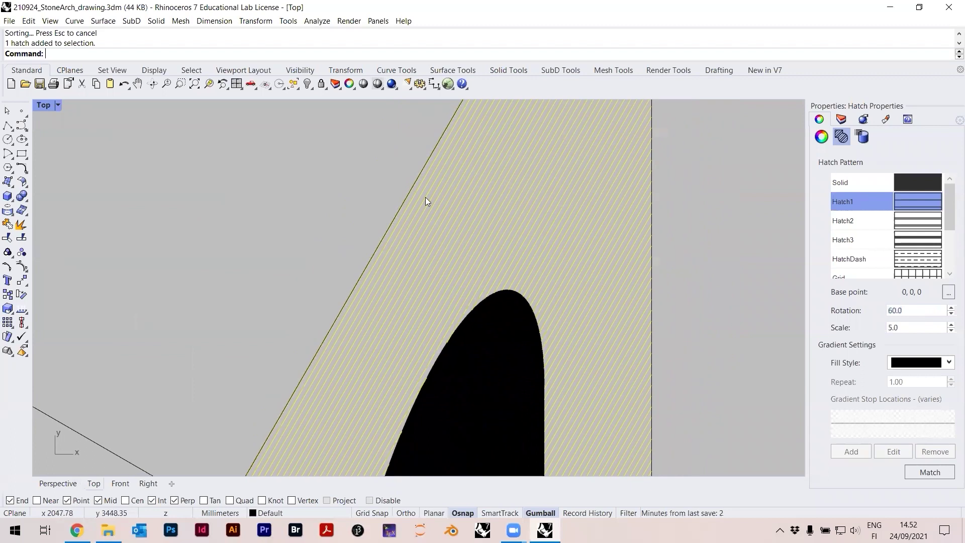
scroll(427, 244, "down", 3)
key("Escape")
- Inspect the line hatch on the arched side face up close with its pattern settings, and deselect it
scroll(453, 281, "up", 5)
scroll(422, 235, "up", 2)
left_click(422, 236)
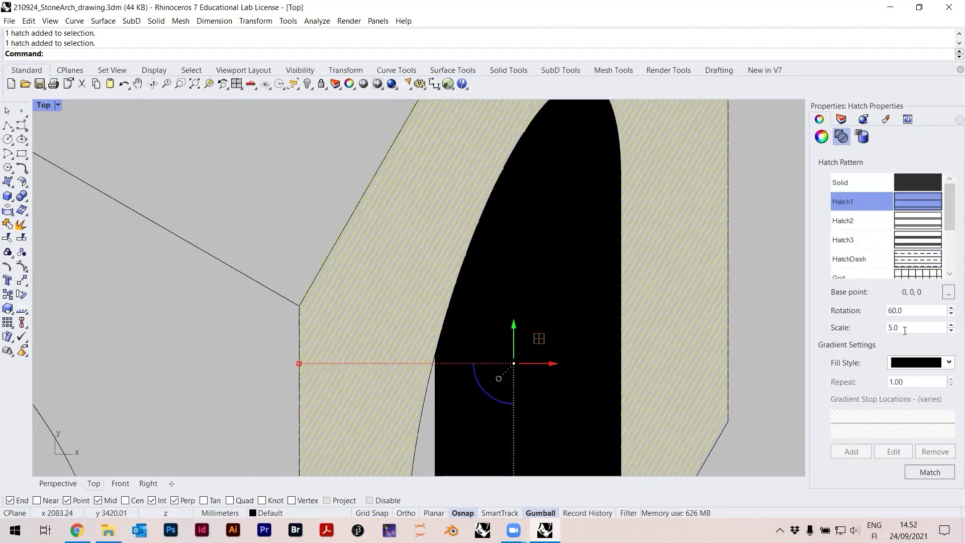
scroll(766, 182, "down", 1)
key("Escape")
scroll(623, 247, "down", 4)
- Hatch the rear gable triangle, the front gable triangle and the end wall of the cross-gabled roof drawing with the Hatch1 pattern
mouse_move(625, 248)
right_mouse_down()
mouse_move(581, 209)
mouse_move(548, 210)
right_mouse_up()
right_click_drag(567, 341, 520, 284)
type("Hatc")
key("Return")
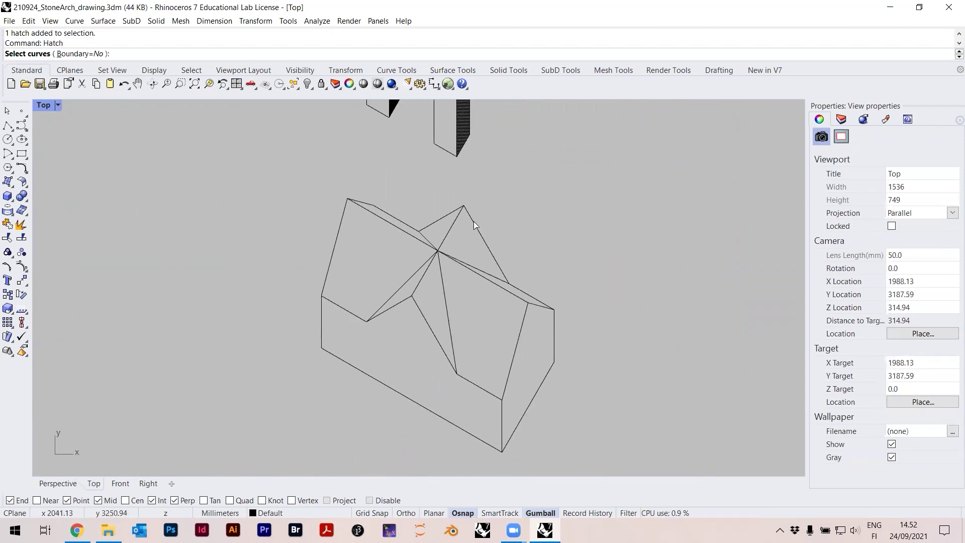
left_click(473, 221)
left_click(500, 263)
left_click(443, 287)
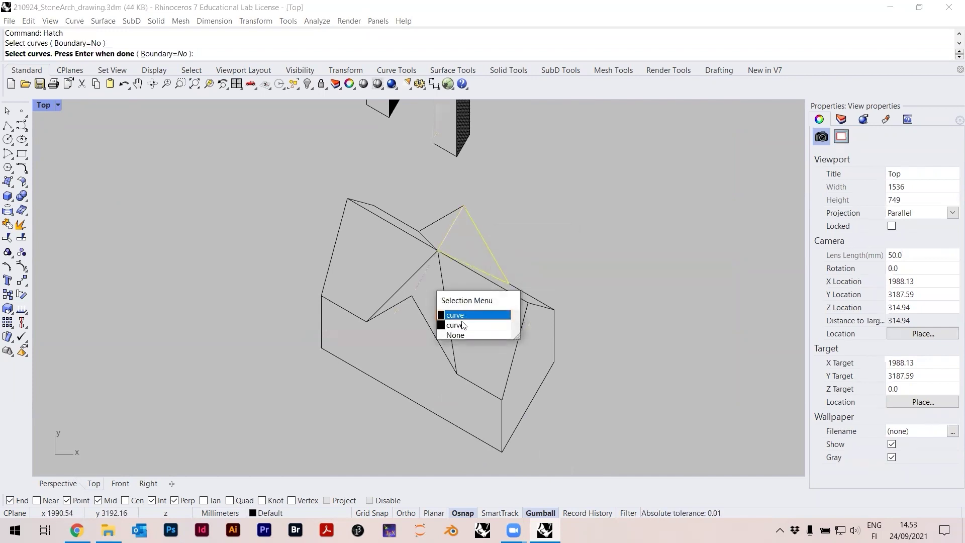
left_click(455, 317)
left_click(546, 310)
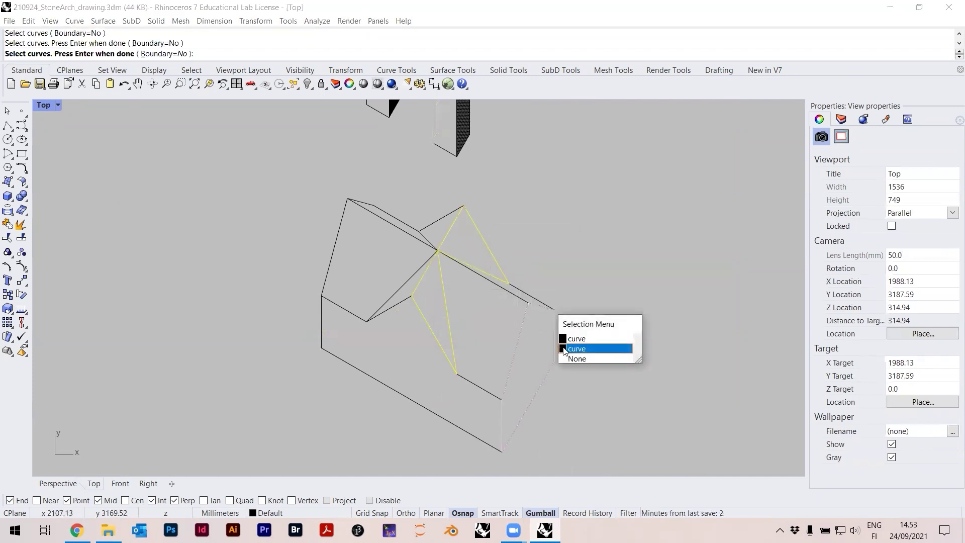
left_click(564, 348)
key("Return")
left_click(472, 143)
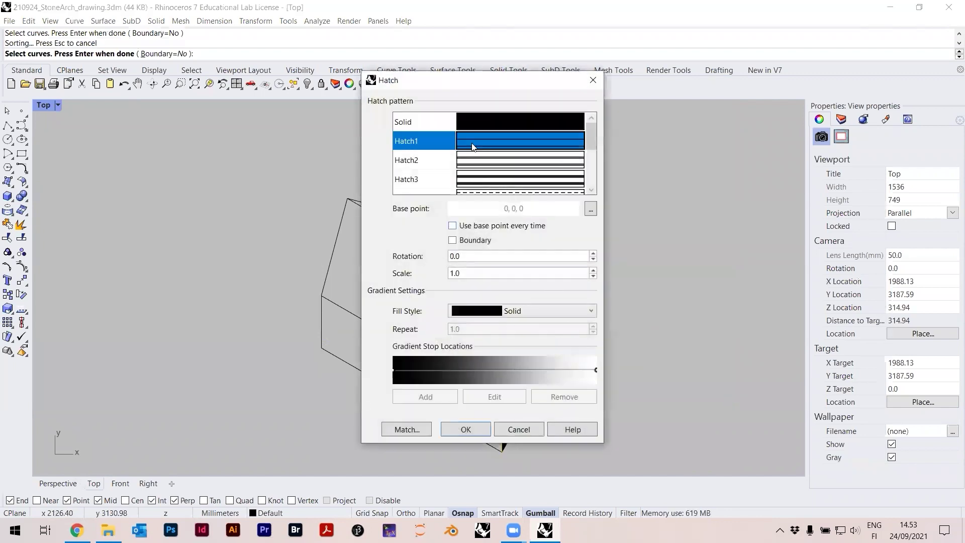
left_click(477, 431)
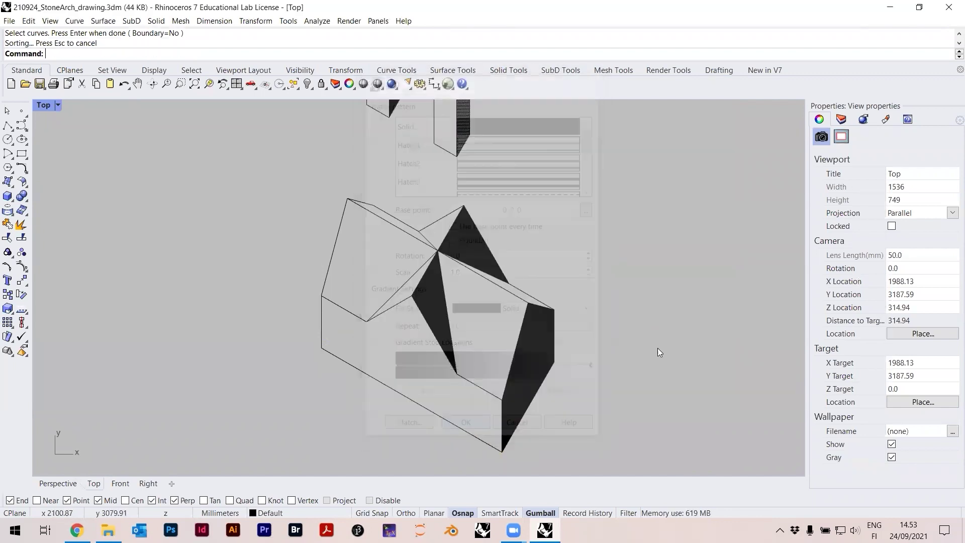
- Select the three roof drawing hatches and match their properties to the line hatch on the arch block's side face
left_click(839, 121)
left_click(820, 121)
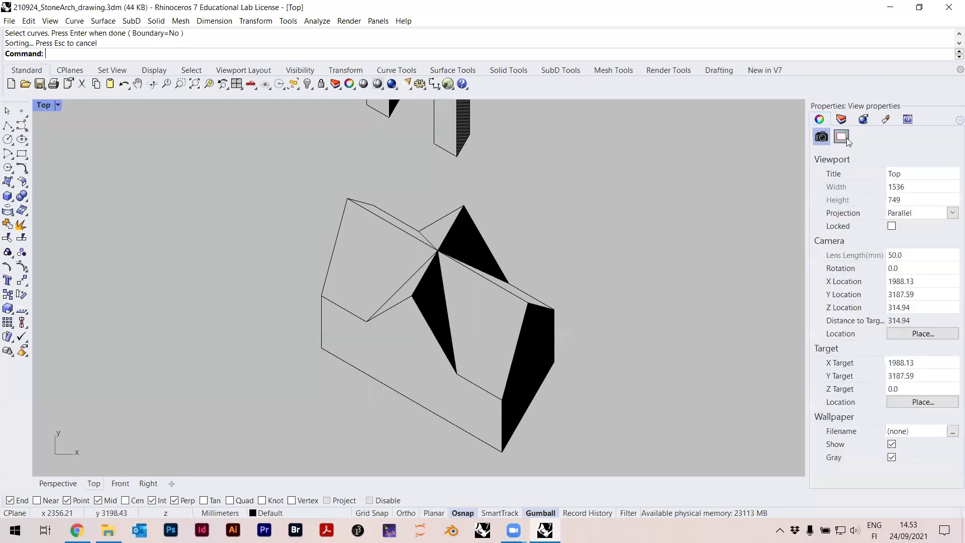
left_click(532, 344)
left_click(423, 308, "shift")
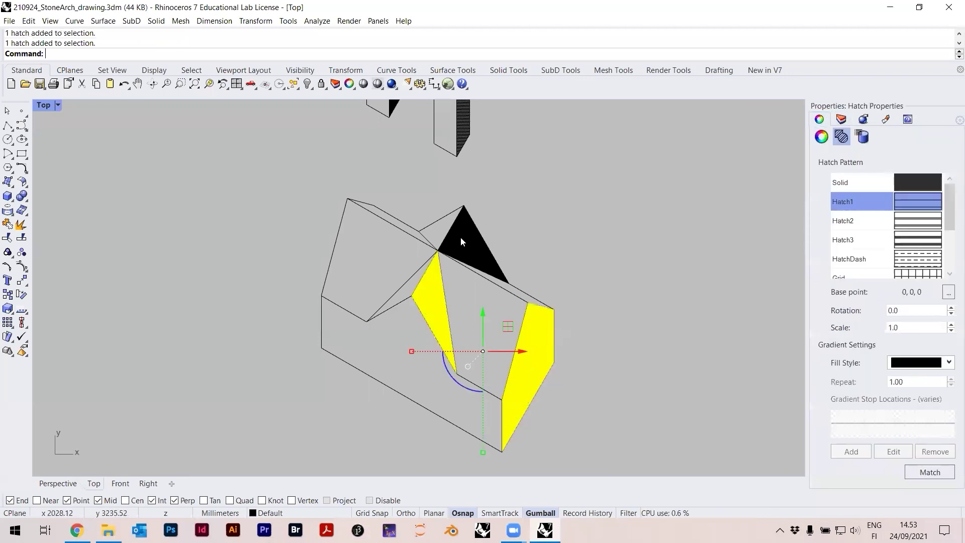
left_click(461, 237, "shift")
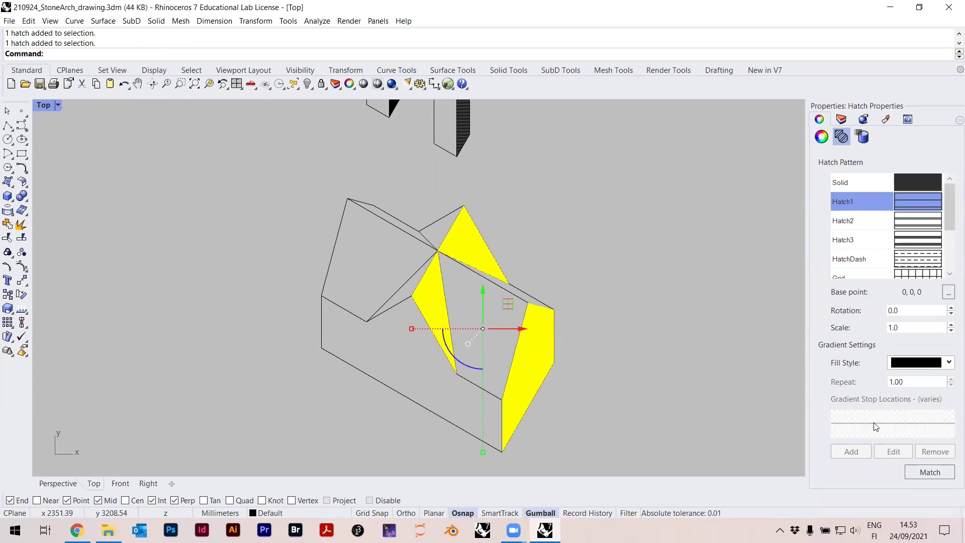
right_click_drag(604, 271, 580, 282)
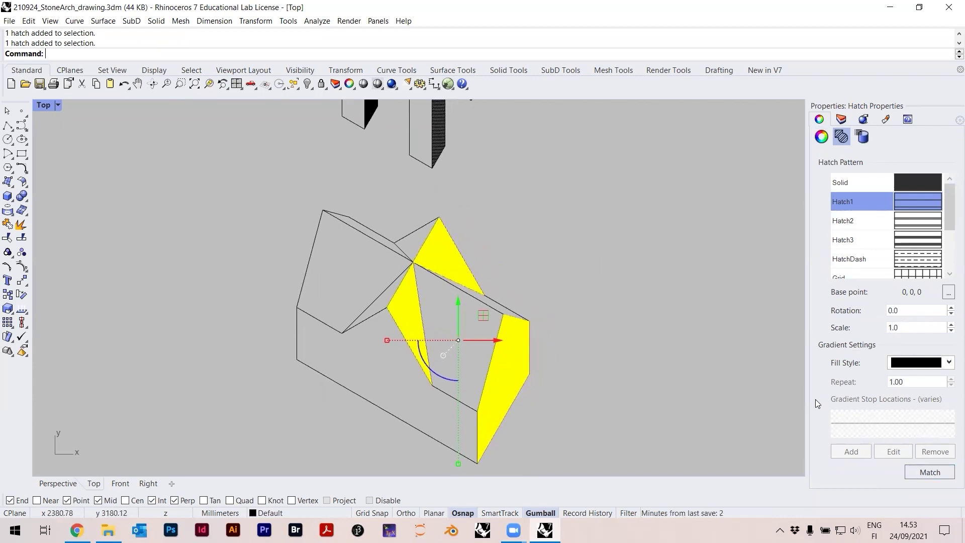
left_click(926, 473)
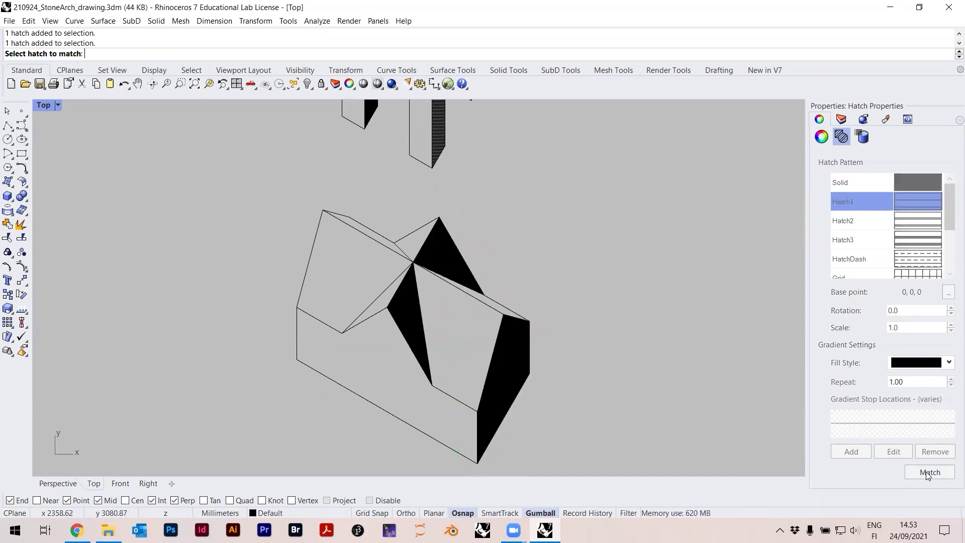
left_click(441, 136)
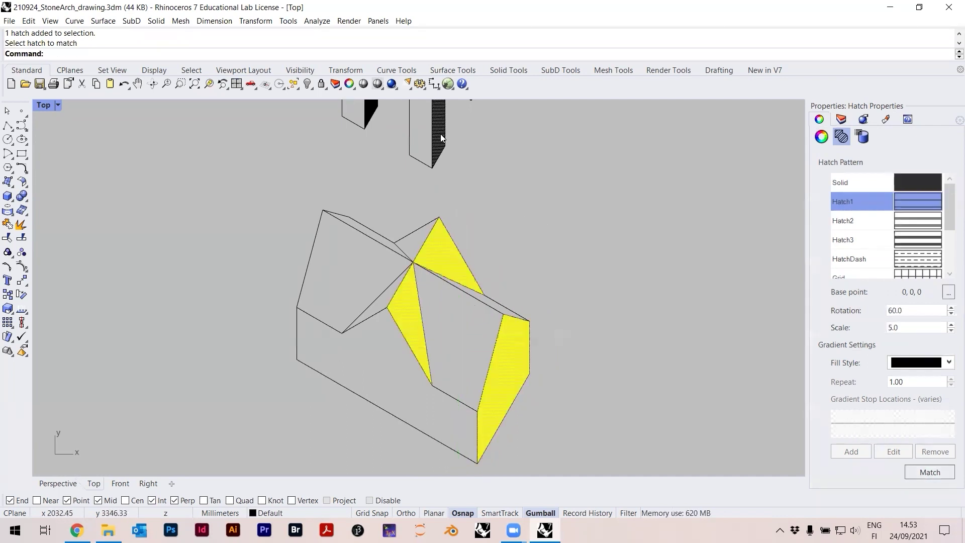
left_click(521, 281)
- Inspect the line hatches on the roof drawing up close and save the drawing
scroll(442, 255, "up", 5)
right_click_drag(462, 284, 402, 217)
scroll(480, 318, "up", 4)
scroll(475, 312, "down", 6)
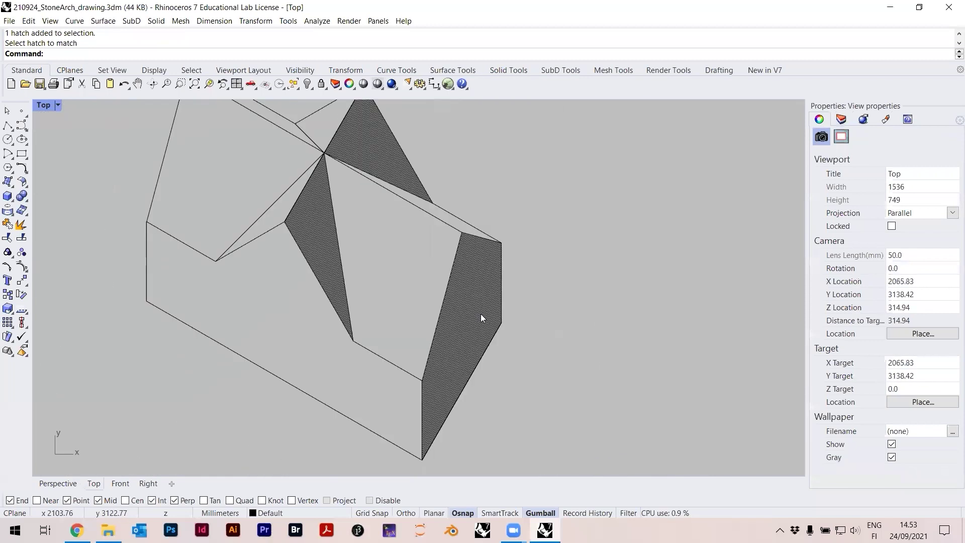
right_click_drag(480, 317, 489, 338)
key("ctrl+s")
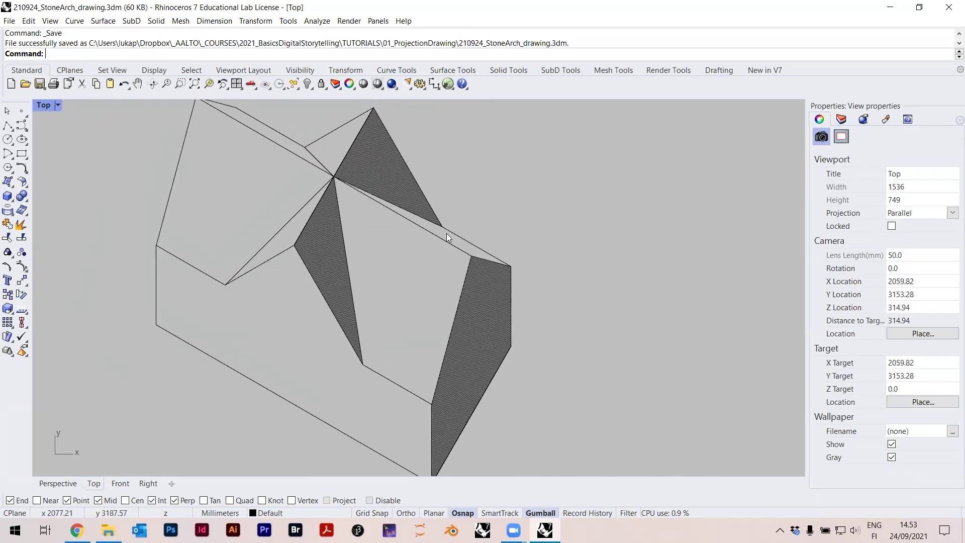
- Show the layer list and narrow its layer name and material columns to bring the linetype column into view
scroll(458, 266, "down", 5)
scroll(436, 201, "up", 7)
scroll(438, 218, "down", 8)
right_click_drag(455, 207, 435, 249)
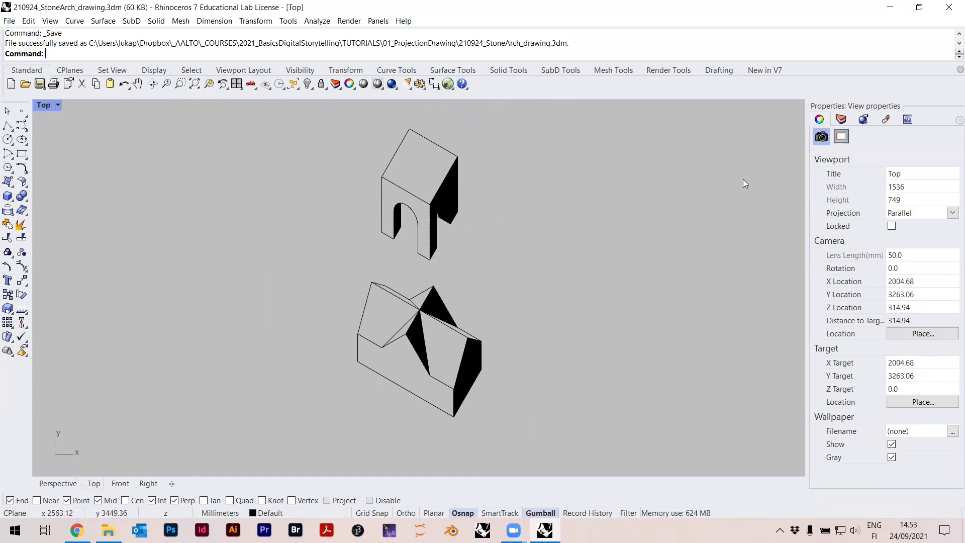
left_click(841, 119)
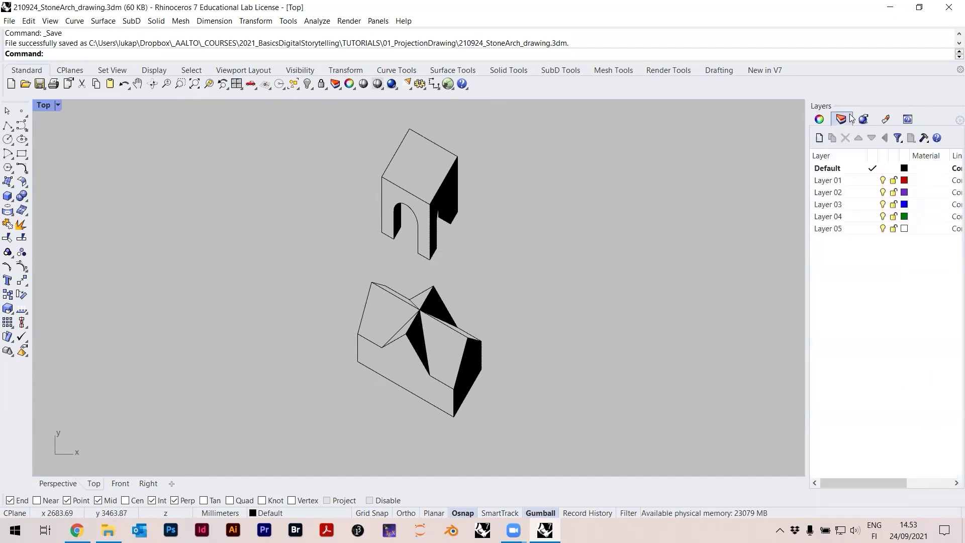
scroll(457, 200, "up", 5)
scroll(409, 203, "down", 5)
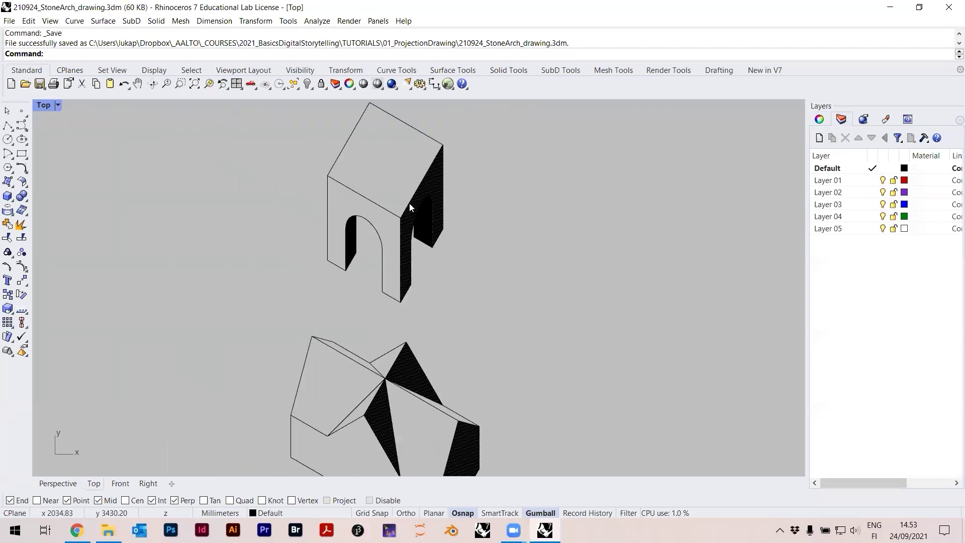
right_click_drag(454, 265, 449, 254)
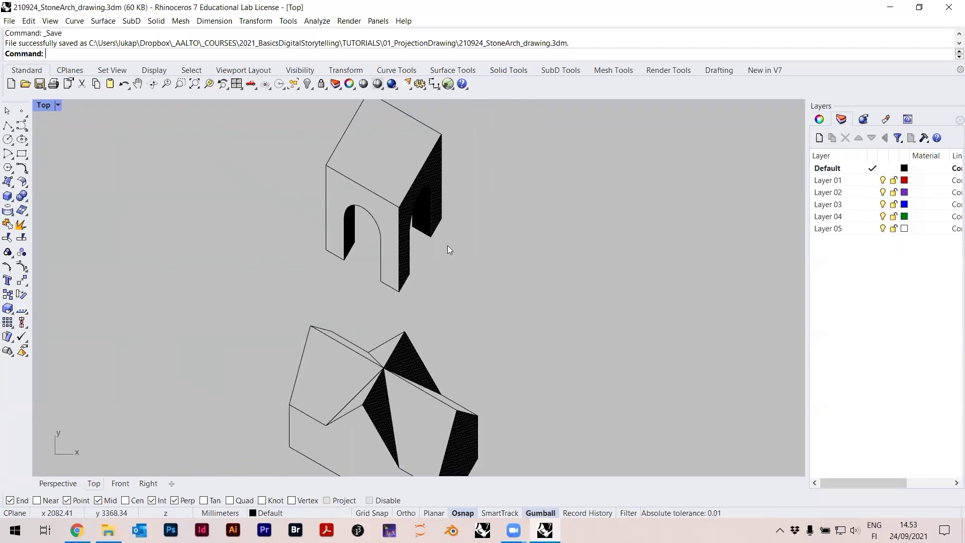
left_click_drag(867, 158, 848, 158)
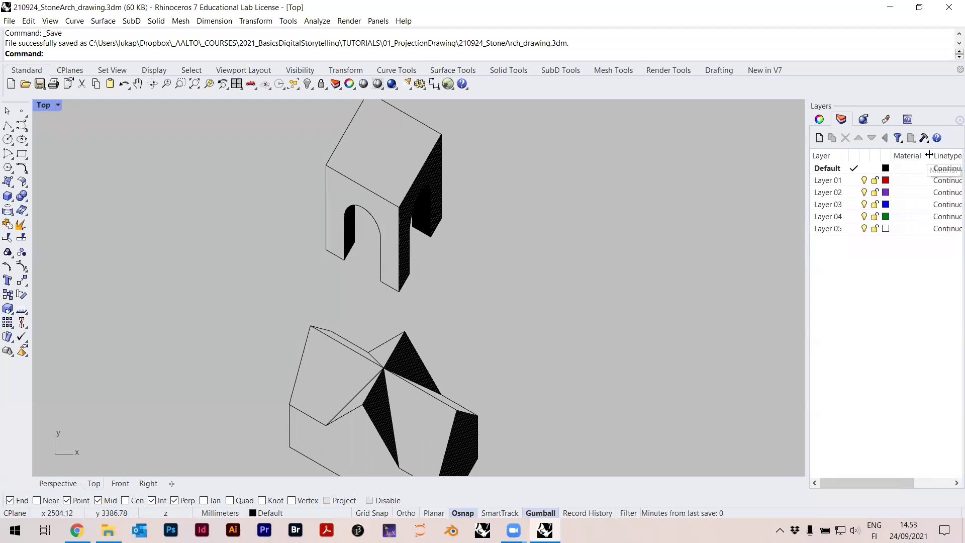
left_click_drag(930, 157, 913, 157)
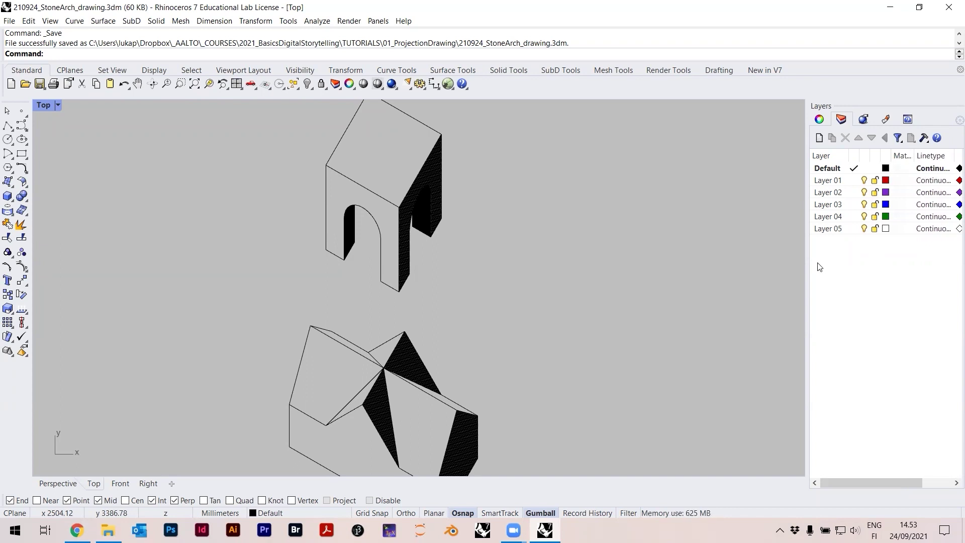
- Delete Layer 02, Layer 03, Layer 04 and Layer 05, keeping Default and Layer 01
left_click(841, 180)
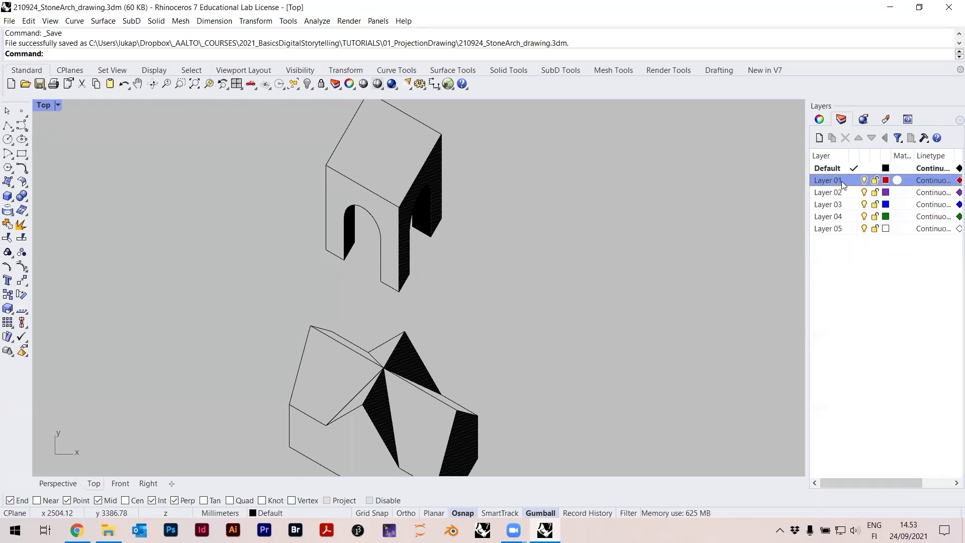
left_click(833, 193)
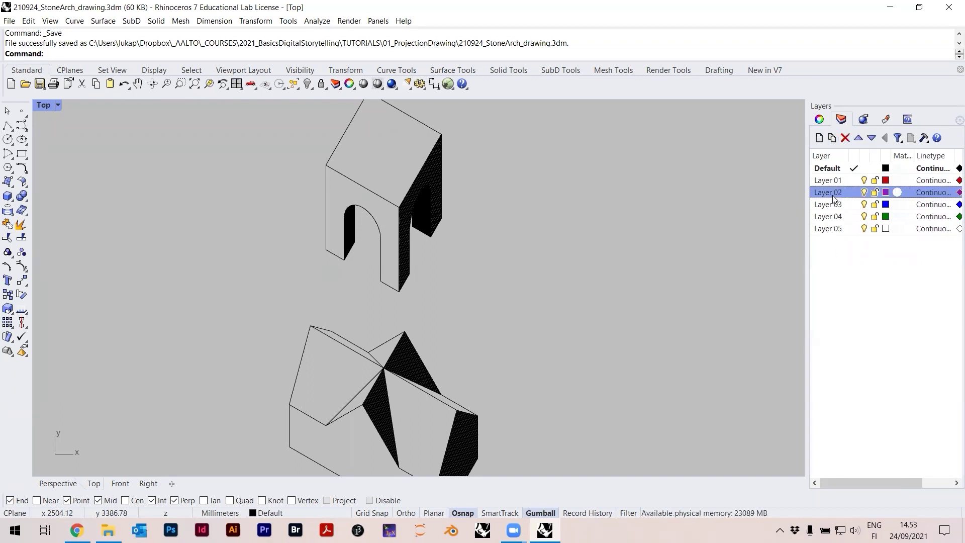
left_click(844, 138)
left_click(844, 139)
left_click(845, 139)
left_click(845, 138)
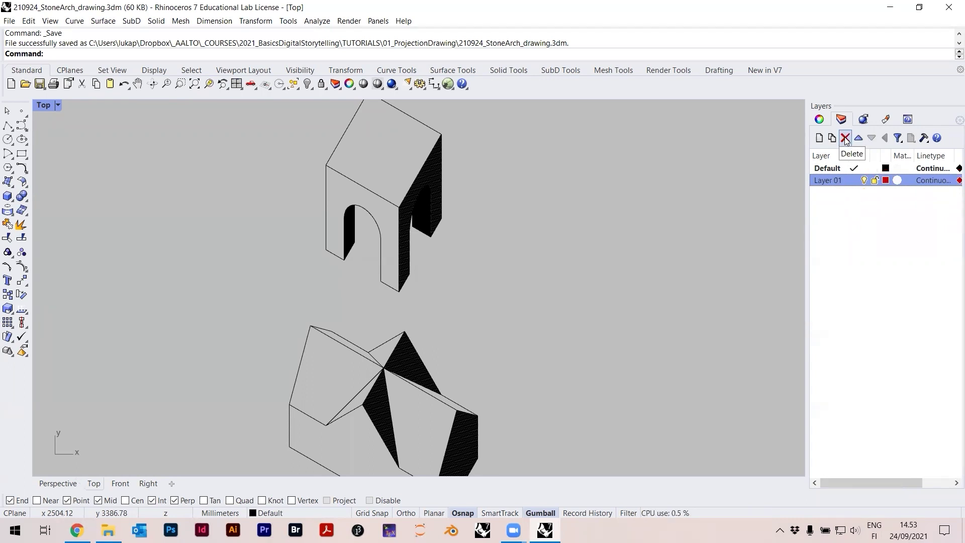
left_click(831, 171)
left_click(893, 200)
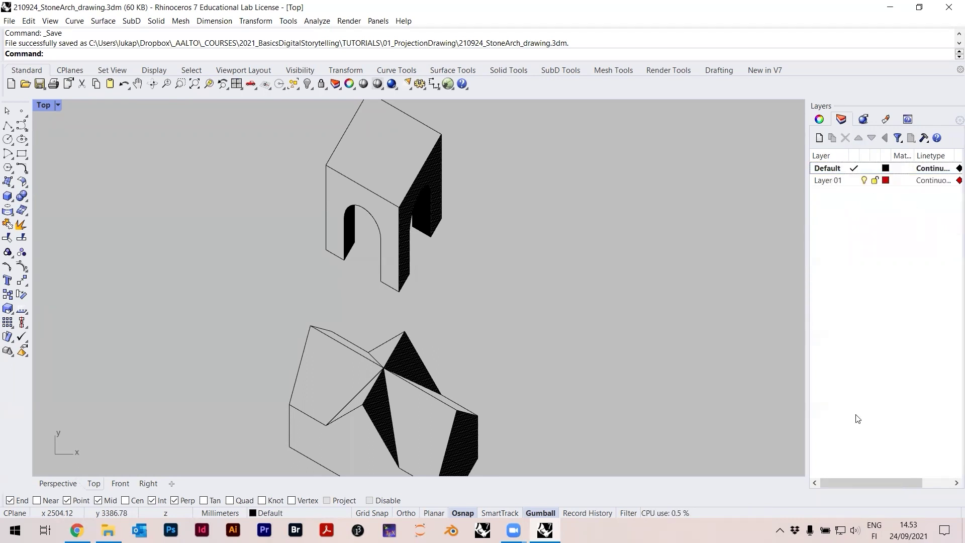
- Set the Default layer's print width to 0.18 mm
left_click_drag(855, 481, 894, 482)
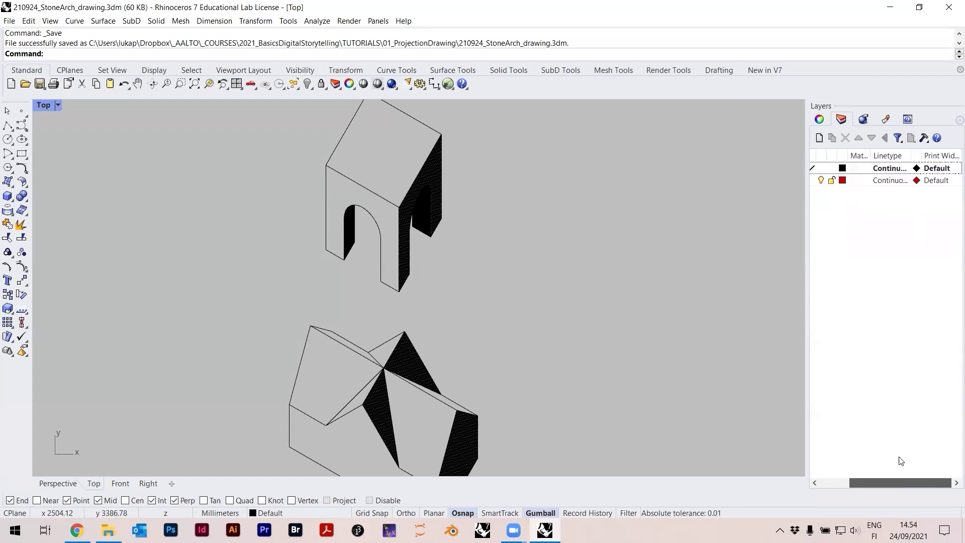
left_click(933, 171)
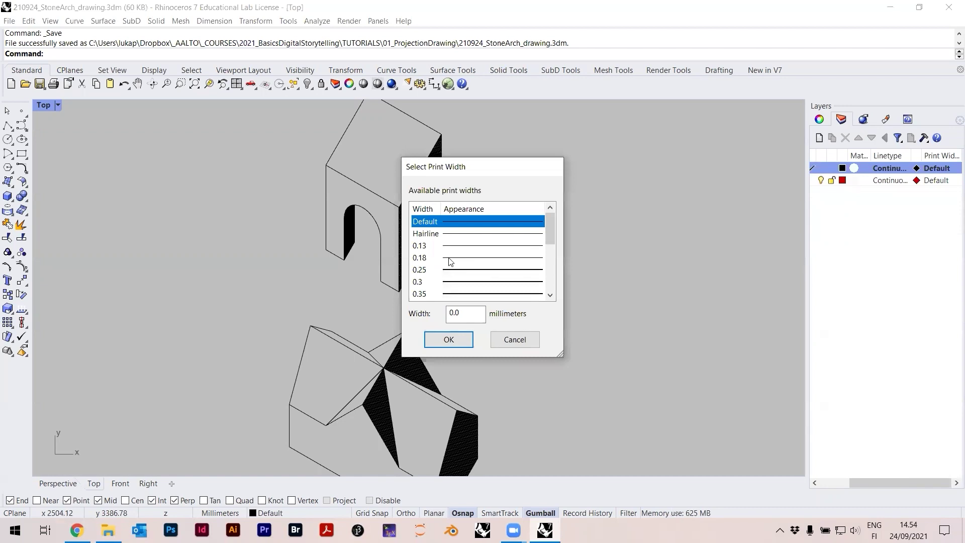
left_click(450, 259)
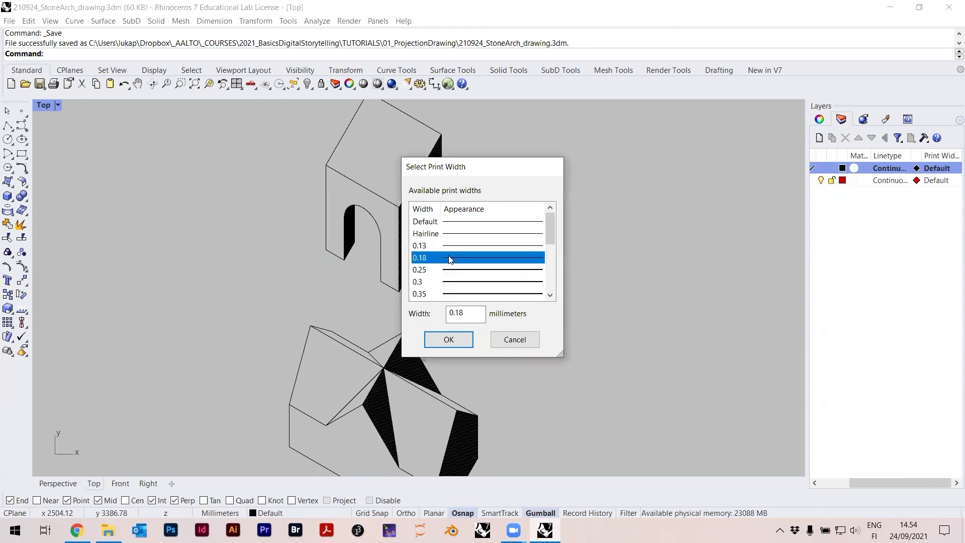
left_click(447, 337)
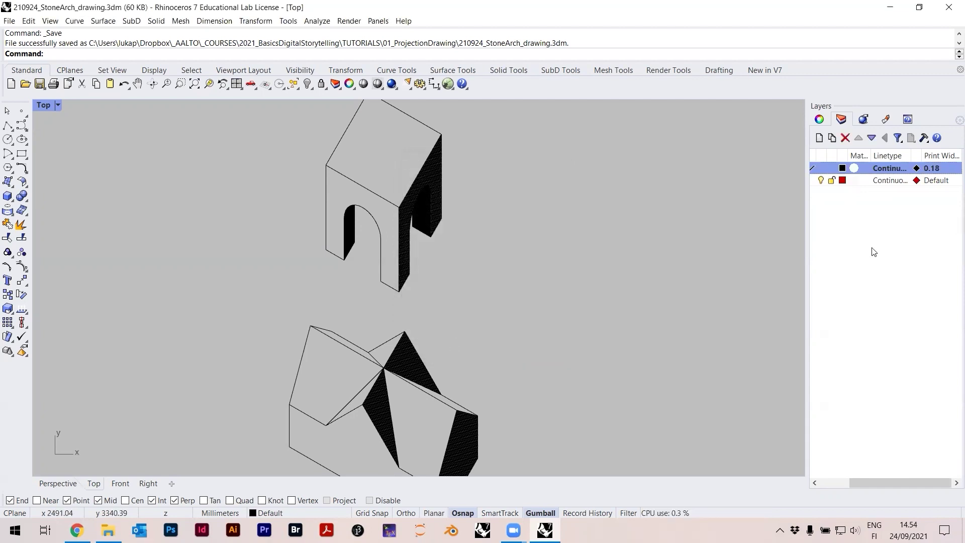
- Change Layer 01's color to Magenta after trying Gray, Violet and Red
left_click_drag(893, 484, 859, 483)
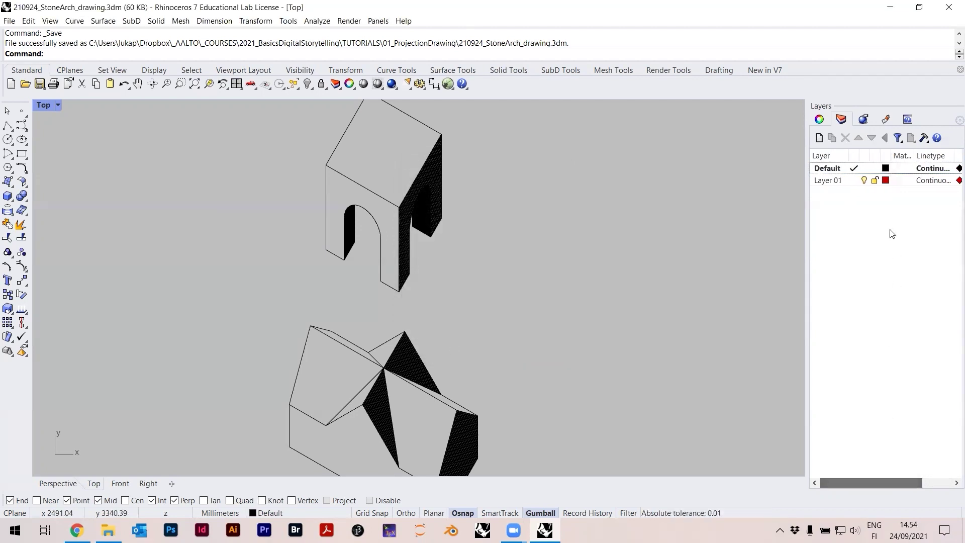
left_click(886, 181)
left_click(258, 227)
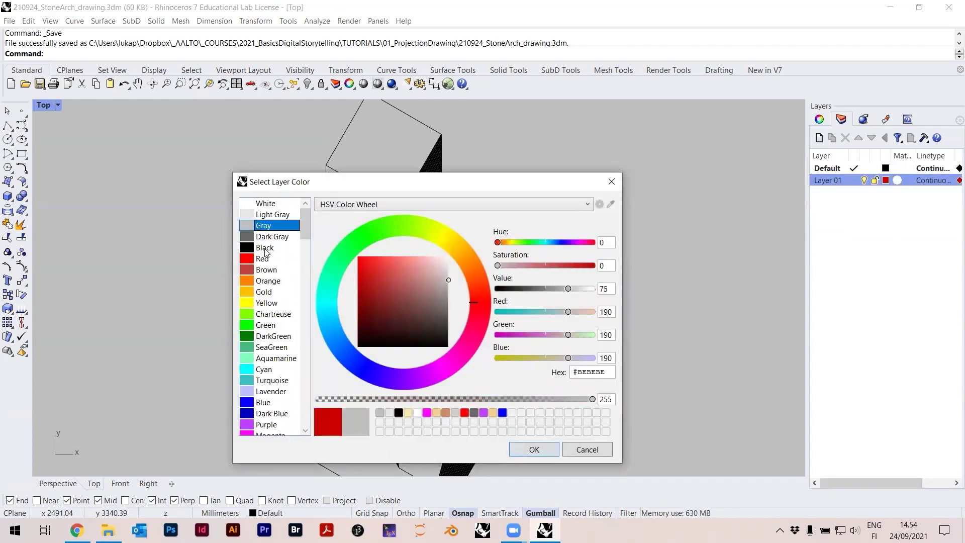
scroll(272, 396, "down", 3)
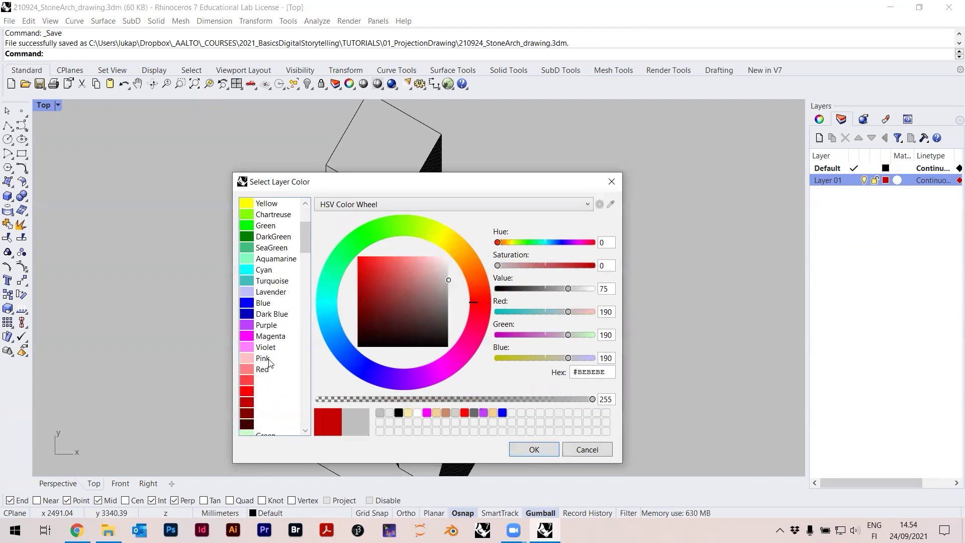
left_click(265, 348)
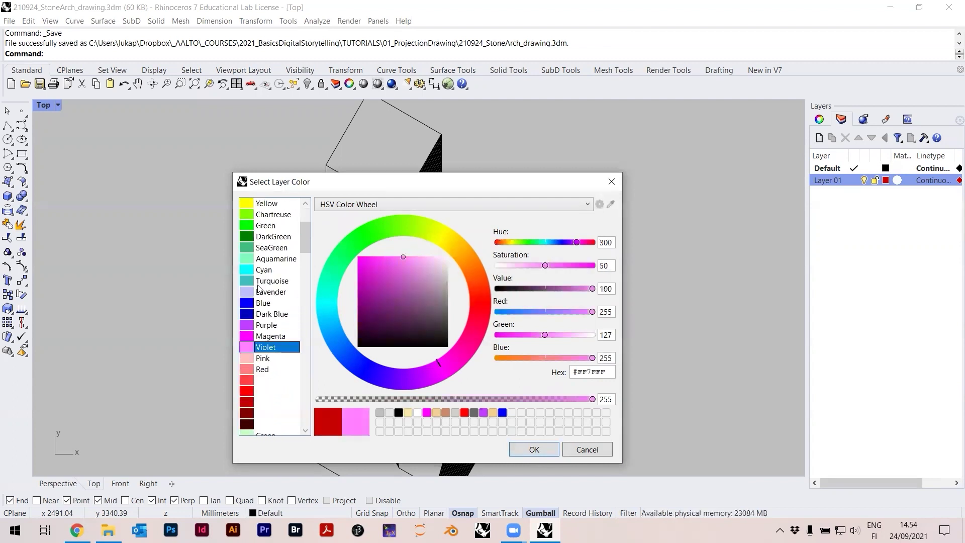
scroll(258, 284, "up", 3)
left_click(260, 259)
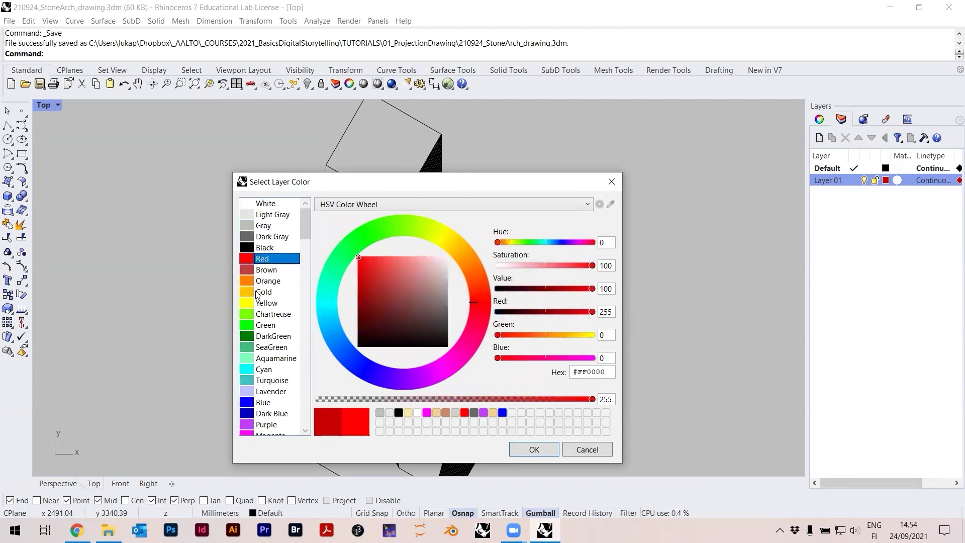
scroll(259, 272, "down", 2)
left_click(264, 369)
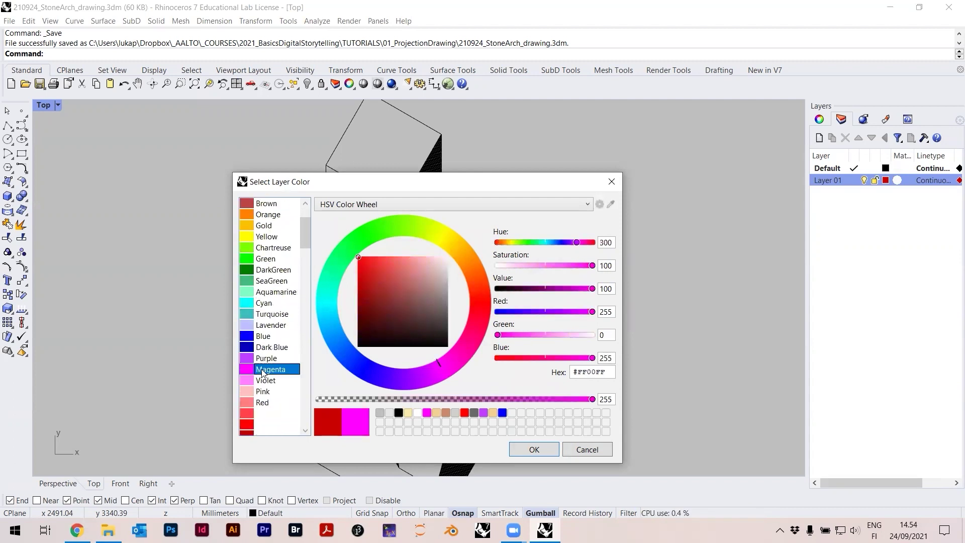
left_click(524, 450)
- Rename Layer 01 as "hatch"
double_click(827, 180)
left_click(827, 180)
type("hatch")
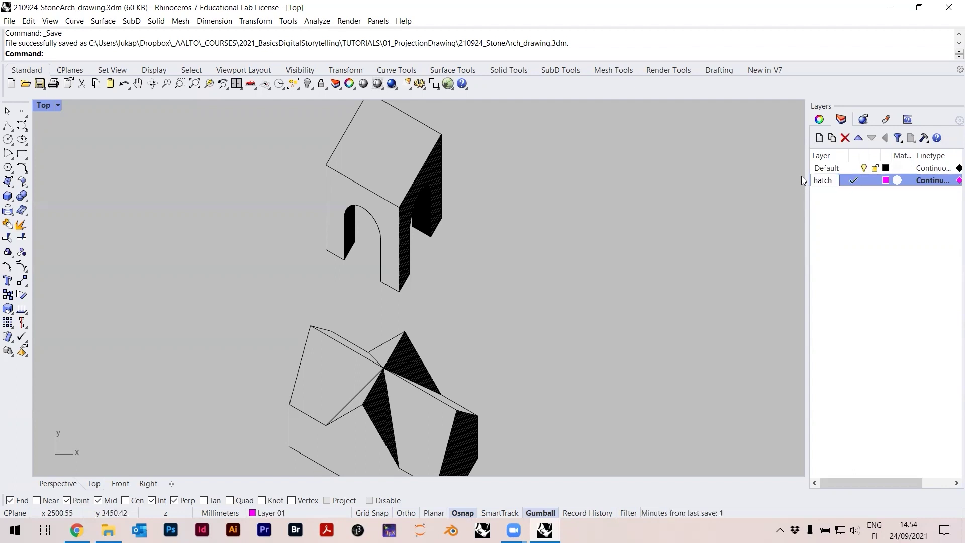
key("Return")
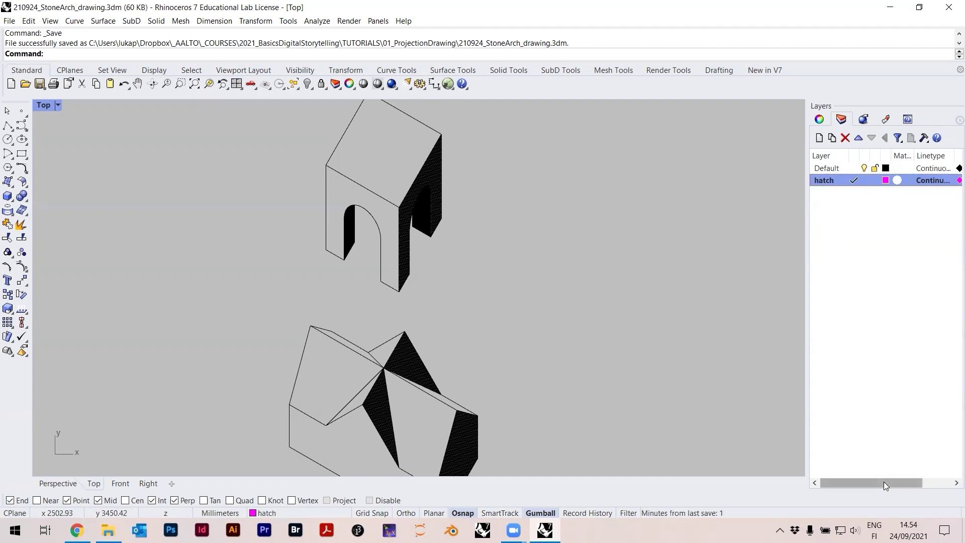
- Set the hatch layer's print width to Hairline and make Default the current layer
left_click_drag(889, 482, 927, 483)
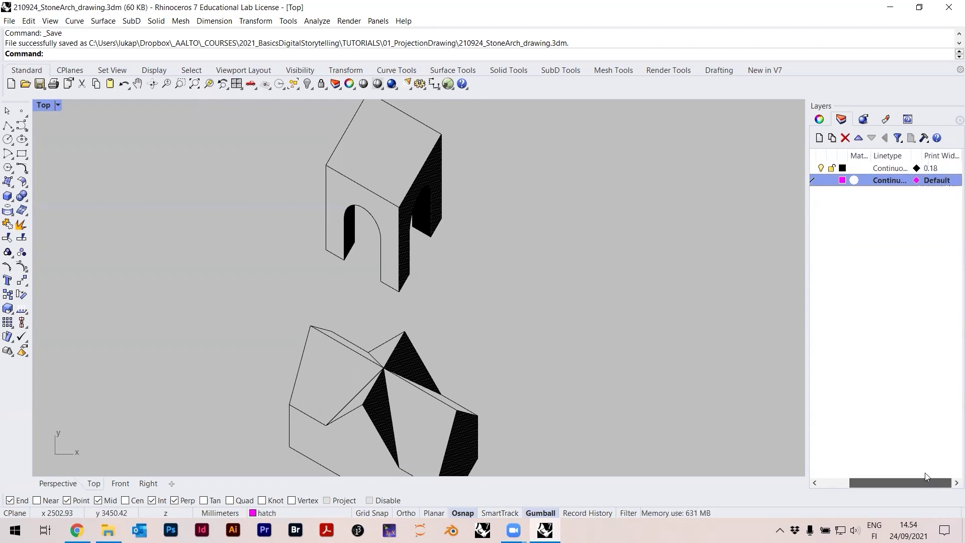
left_click(934, 181)
left_click(433, 234)
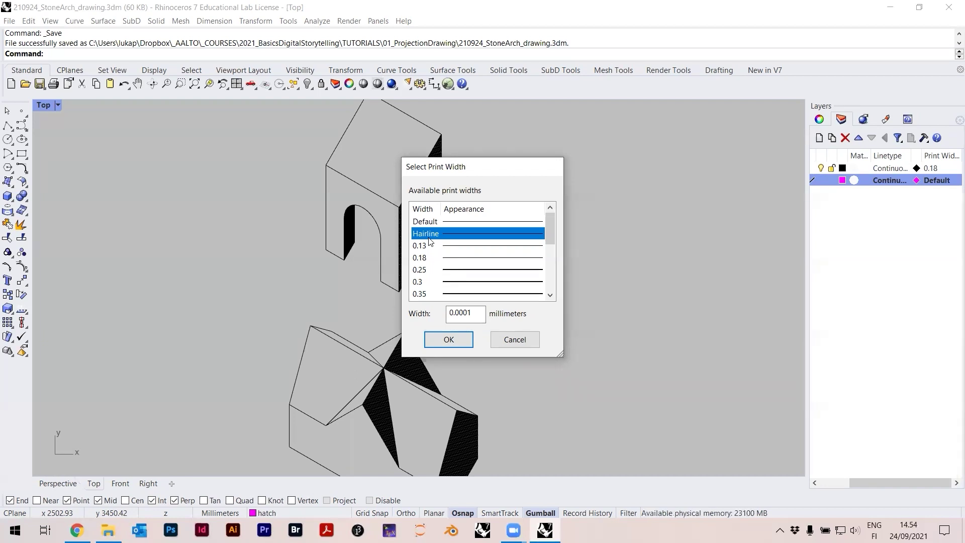
left_click(448, 339)
left_click(886, 398)
left_click_drag(877, 481, 849, 481)
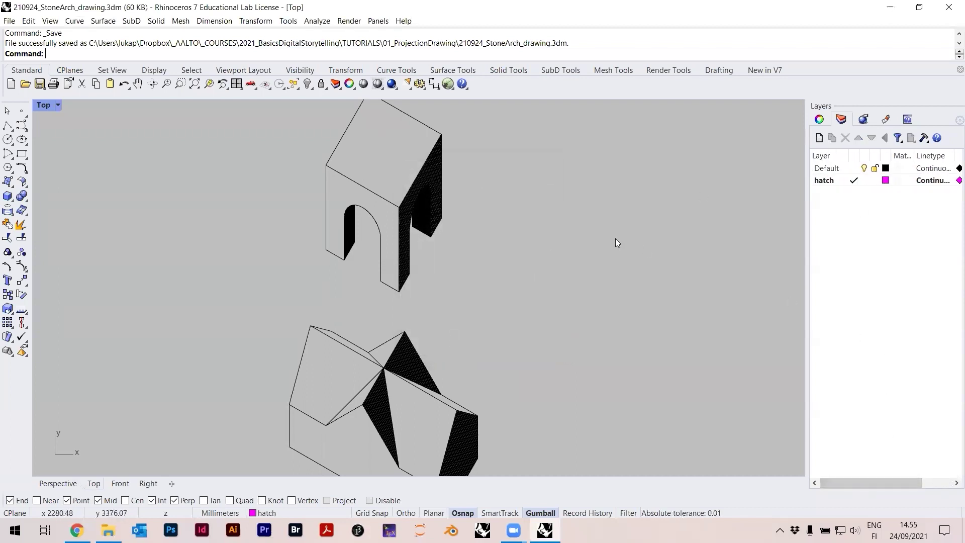
left_click(853, 168)
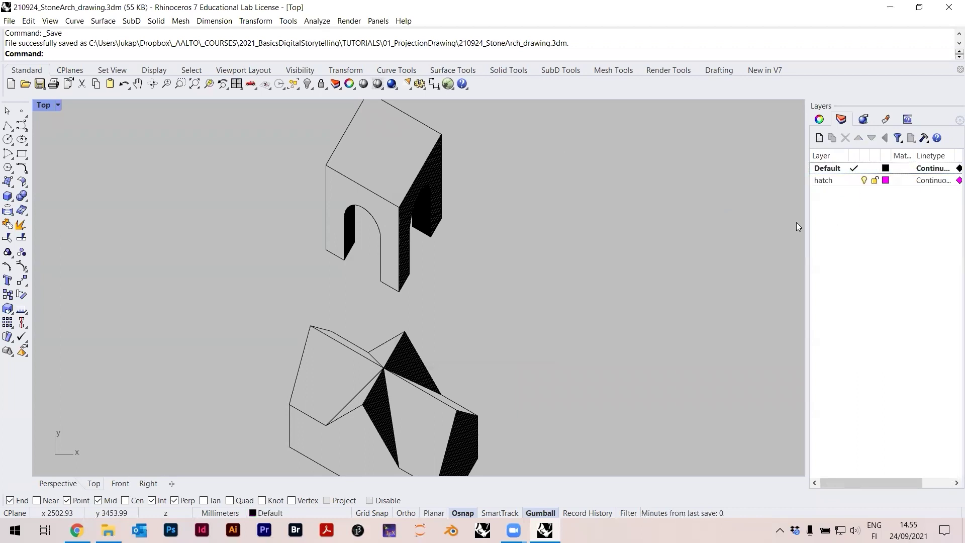
scroll(579, 211, "up", 10)
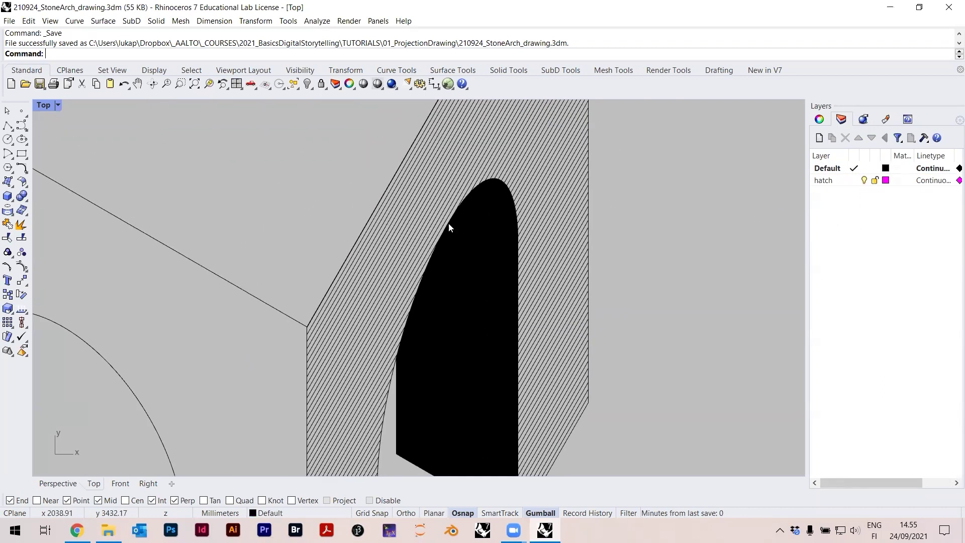
scroll(431, 224, "down", 3)
left_click(469, 282)
left_click(151, 344)
left_click(492, 151)
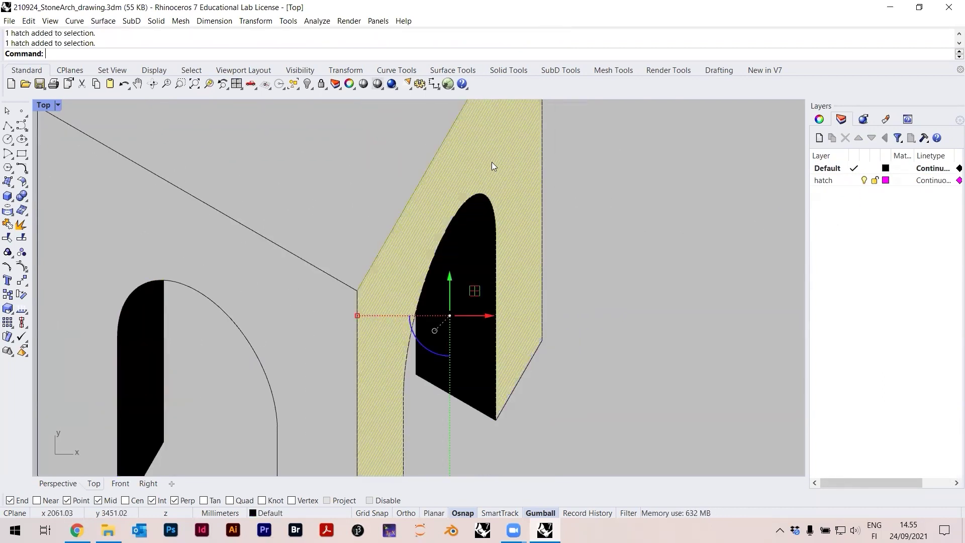
scroll(491, 150, "up", 5)
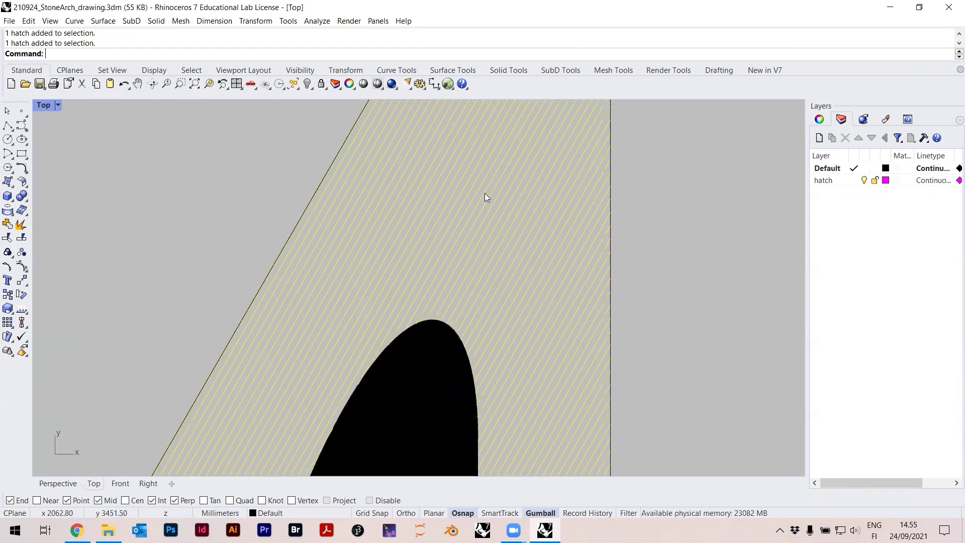
scroll(485, 196, "down", 5)
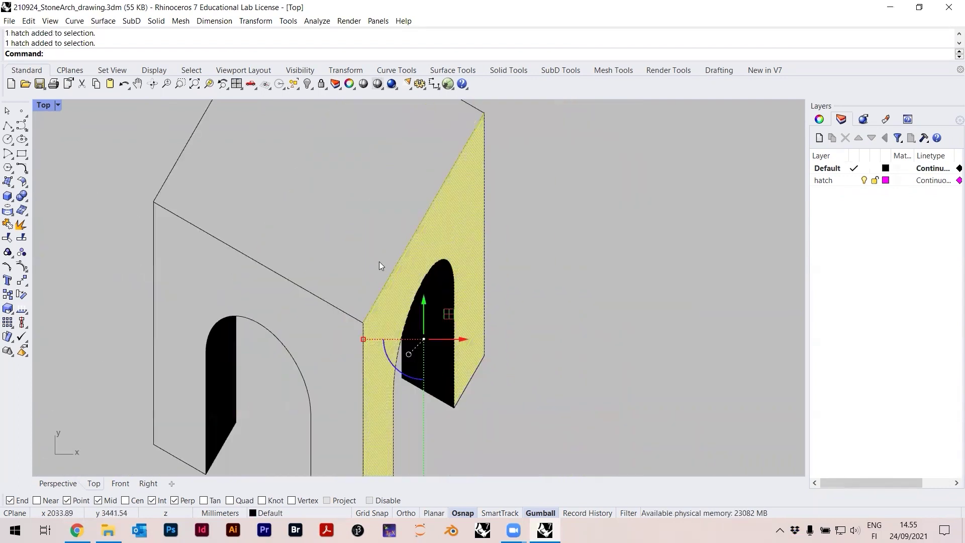
scroll(344, 278, "down", 3)
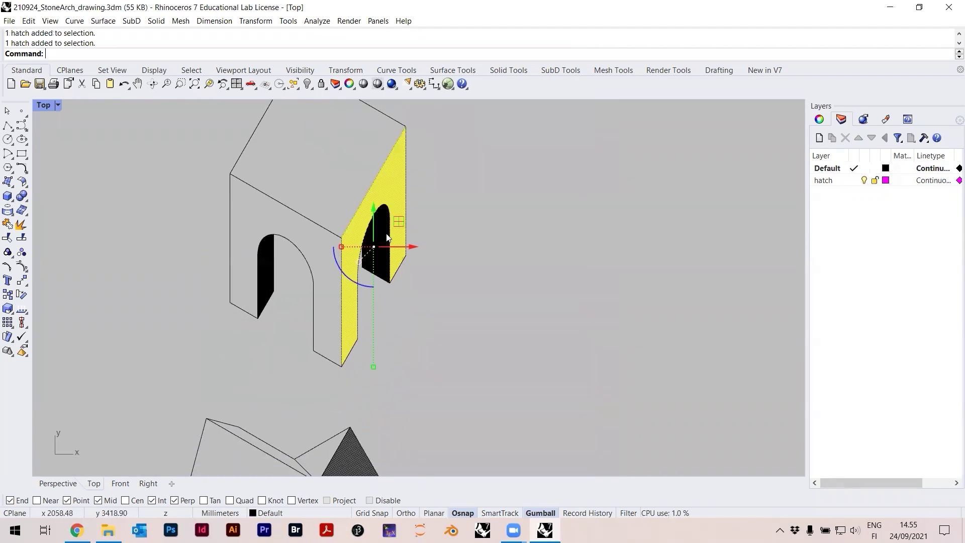
scroll(350, 377, "up", 4)
left_click(300, 333, "shift")
left_click(366, 267, "shift")
left_click(434, 393, "shift")
scroll(453, 292, "down", 3)
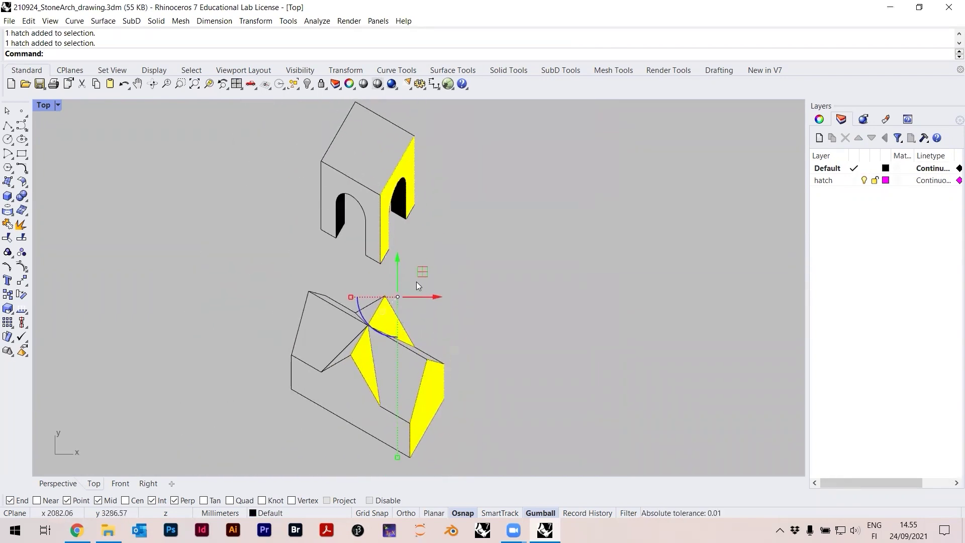
scroll(407, 236, "up", 2)
left_click(568, 262)
- Select all hatches with SelHatch and remove the two dense arch-opening hatches from the selection
type("SelHatch")
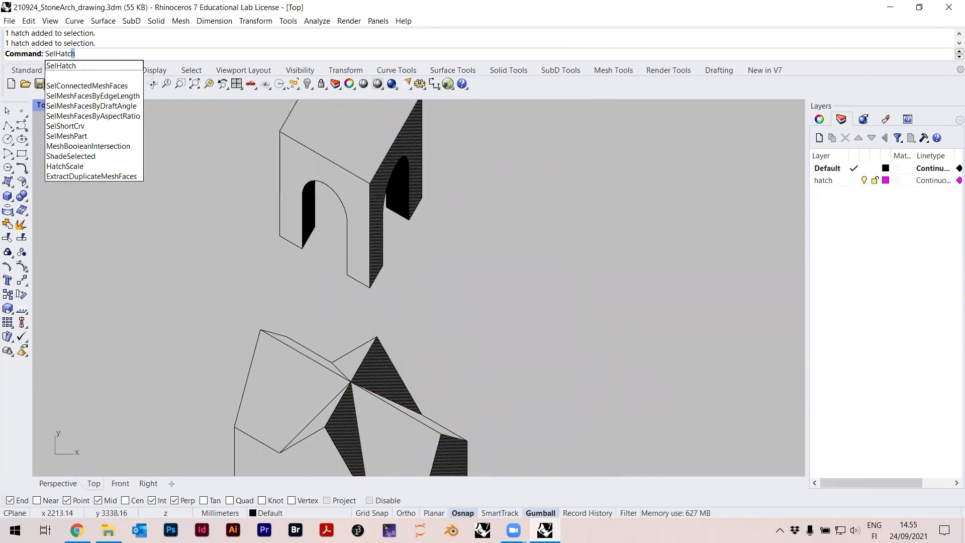
key("Return")
scroll(367, 211, "up", 3)
scroll(367, 208, "up", 1)
left_click(87, 199, "ctrl")
left_click(344, 175, "ctrl")
scroll(516, 302, "down", 3)
scroll(516, 302, "down", 3)
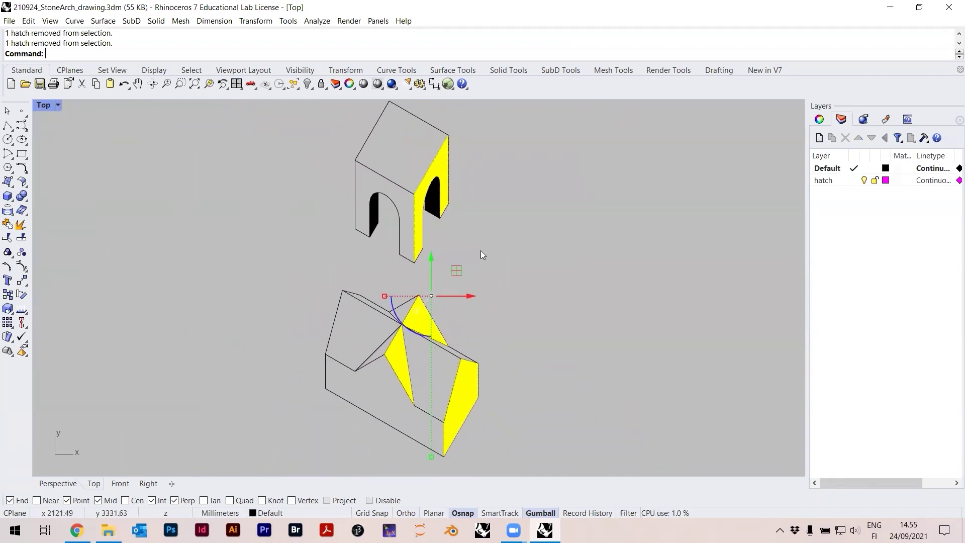
- Move the selected side-face and roof hatches to the hatch layer with ChangeLayer and clear the selection
type("geLayer")
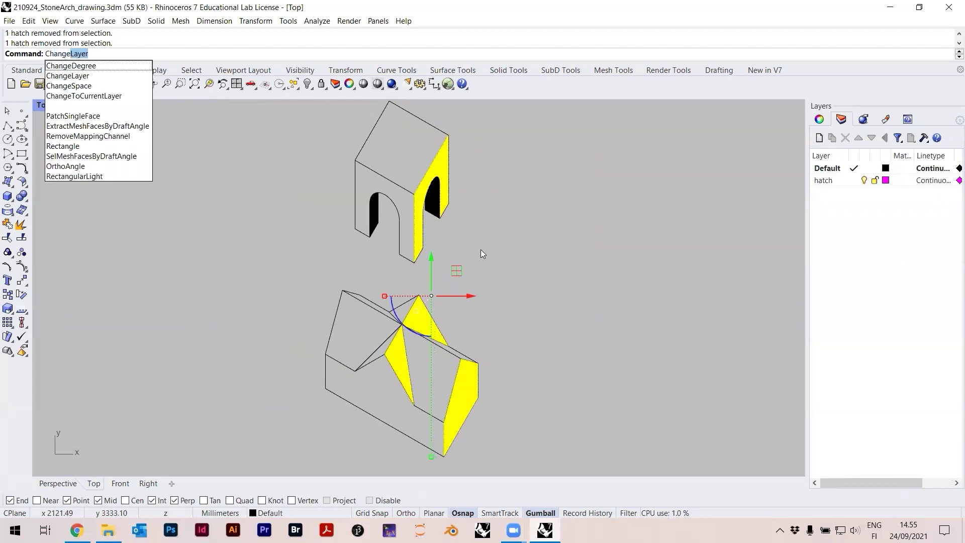
key("Return")
key("Down")
key("Return")
left_click(480, 237)
- Examine the hatches on the arch block's side face and the cross-gabled roof up close
scroll(444, 236, "up", 2)
scroll(415, 164, "up", 5)
scroll(381, 193, "down", 1)
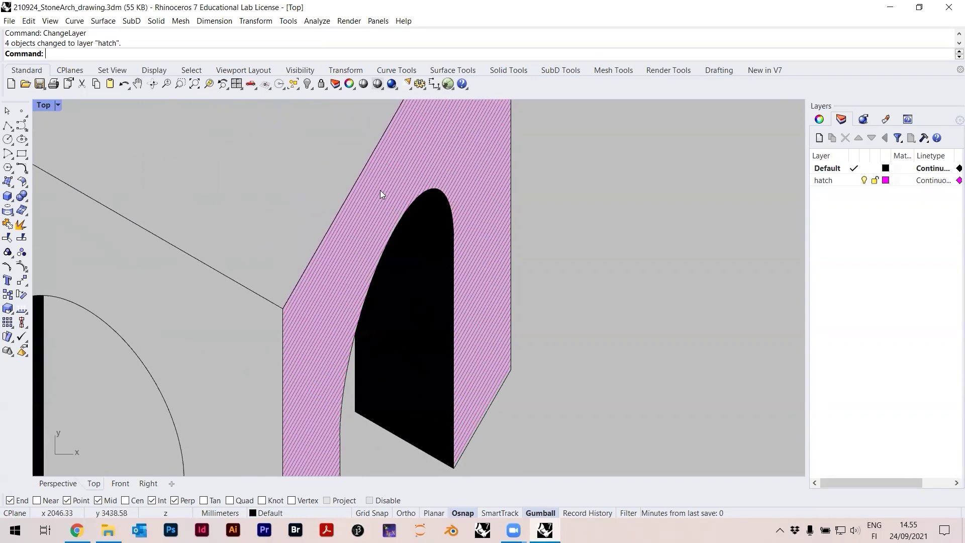
scroll(381, 190, "up", 3)
scroll(393, 206, "down", 4)
scroll(393, 206, "down", 5)
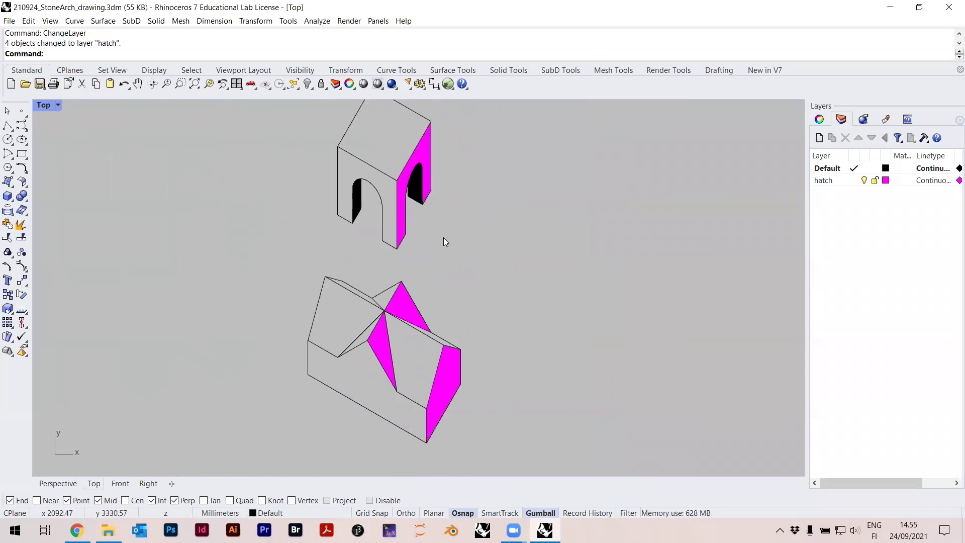
scroll(443, 237, "down", 1)
scroll(407, 331, "up", 5)
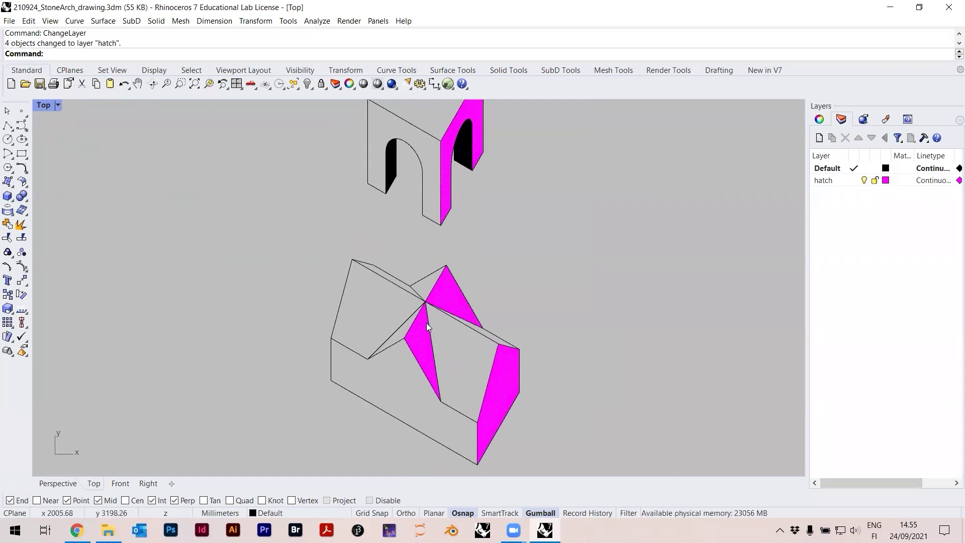
left_click(403, 346)
left_click(483, 303)
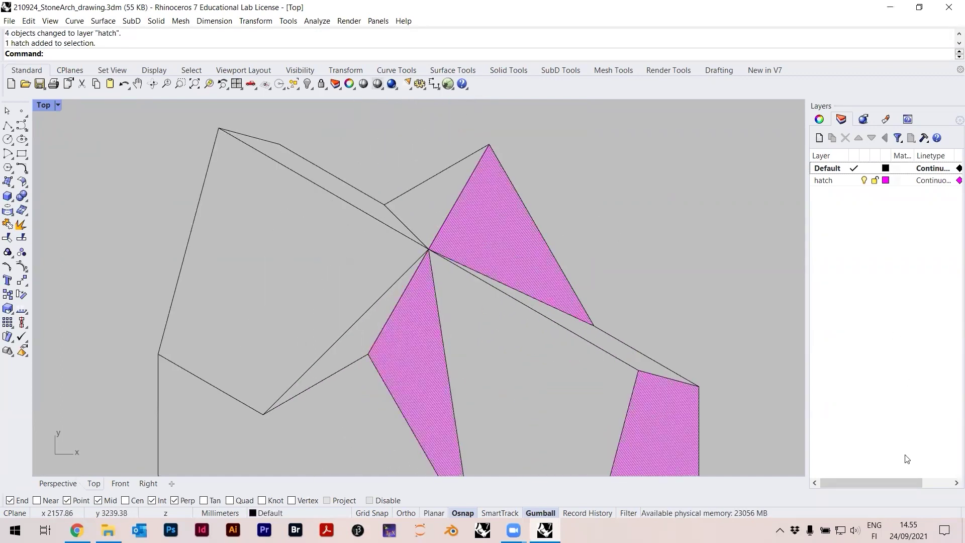
mouse_move(904, 481)
left_mouse_down()
mouse_move(952, 481)
mouse_move(833, 483)
left_mouse_up()
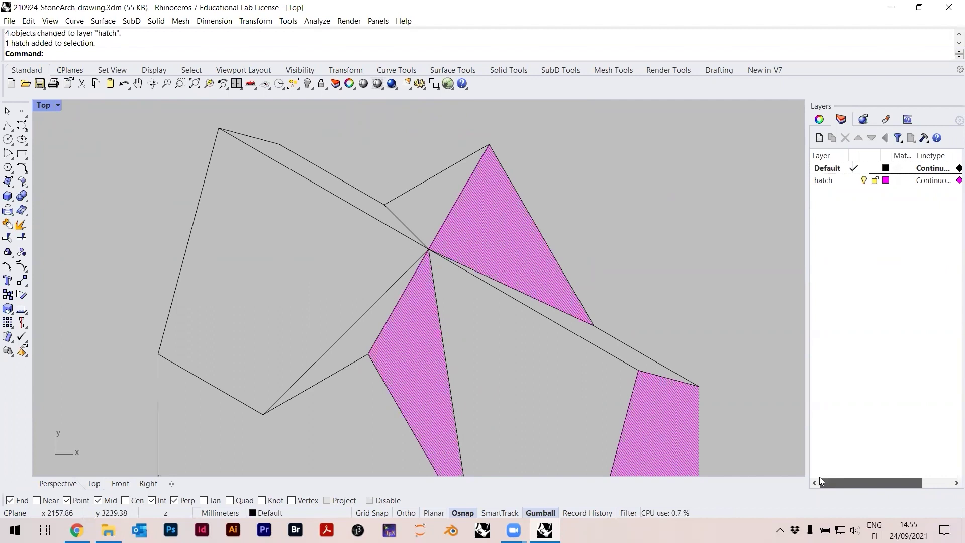
- Bring both drawings back into view and save the file
scroll(564, 236, "down", 5)
right_click_drag(600, 241, 486, 300)
scroll(537, 251, "down", 2)
key("ctrl+s")
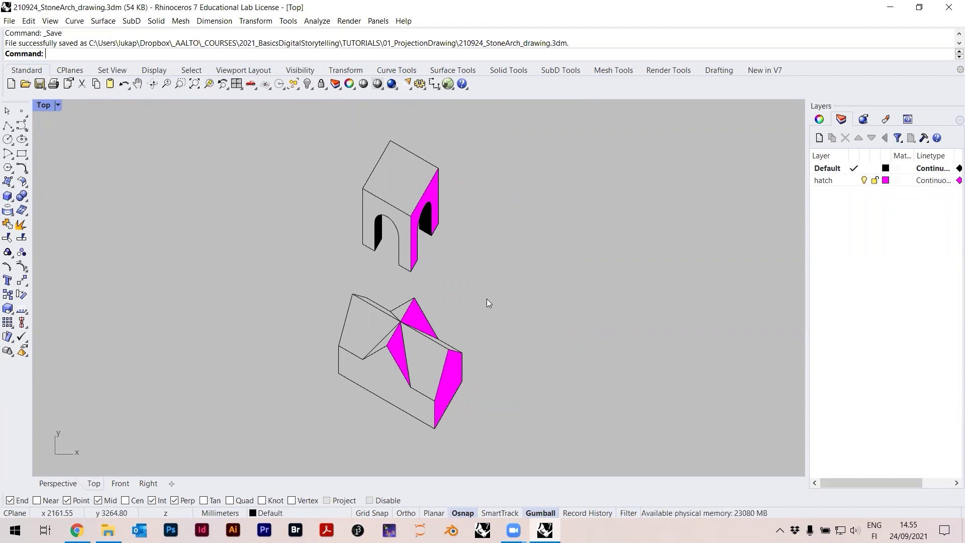
- Preview the drawing in the print setup and close it without printing
left_click(9, 20)
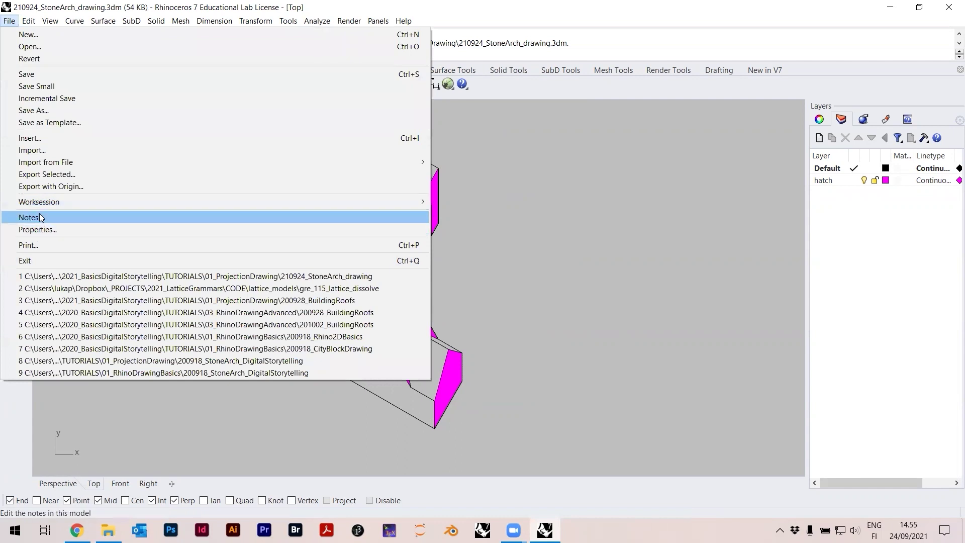
left_click(55, 243)
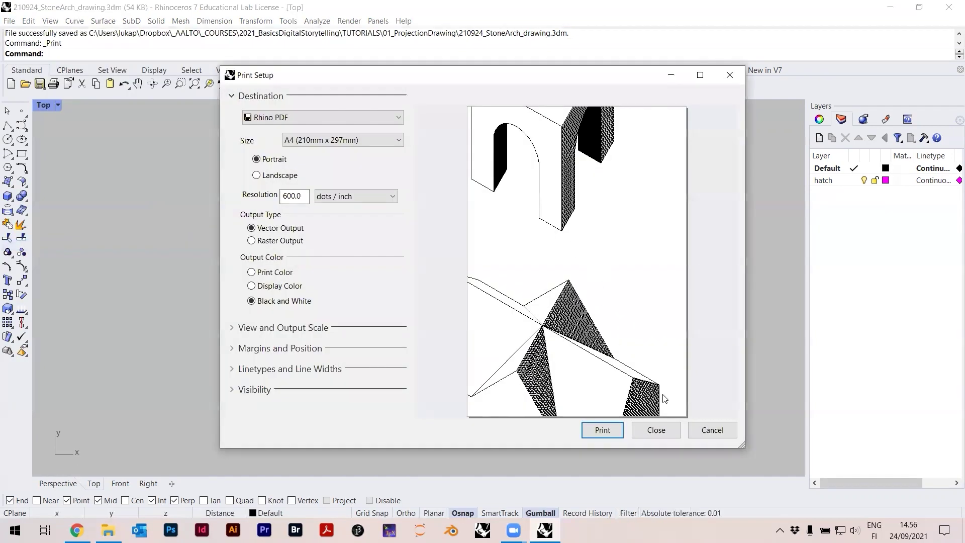
left_click(653, 430)
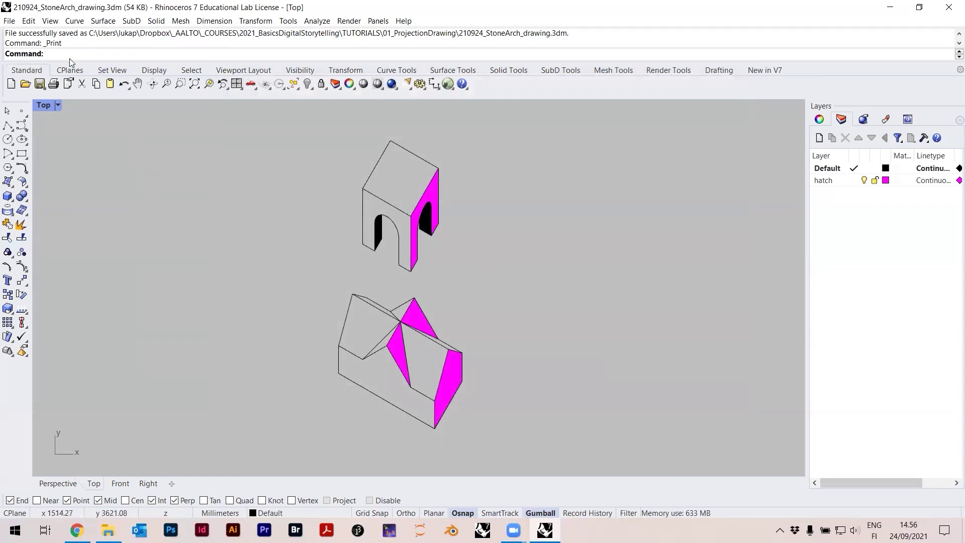
left_click(718, 71)
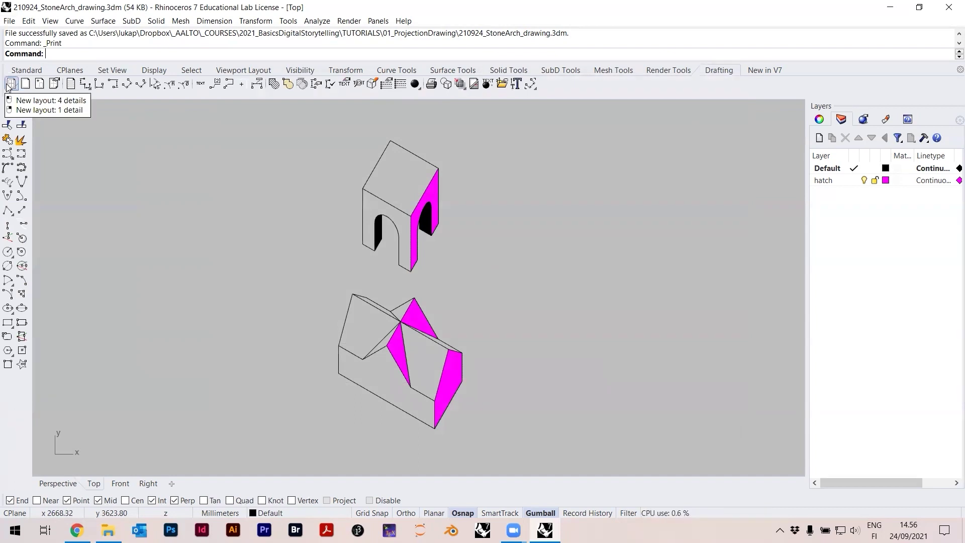
left_click(27, 70)
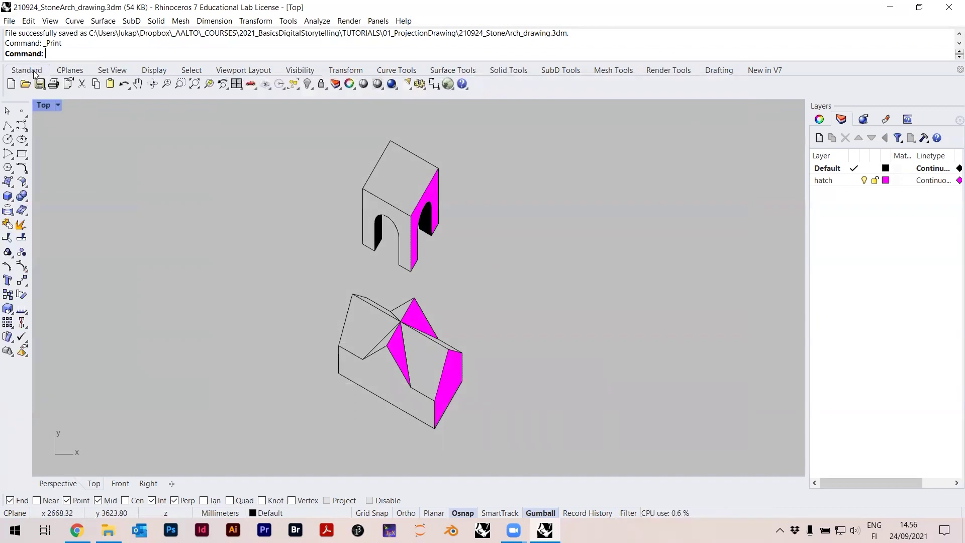
left_click(52, 57)
type("La")
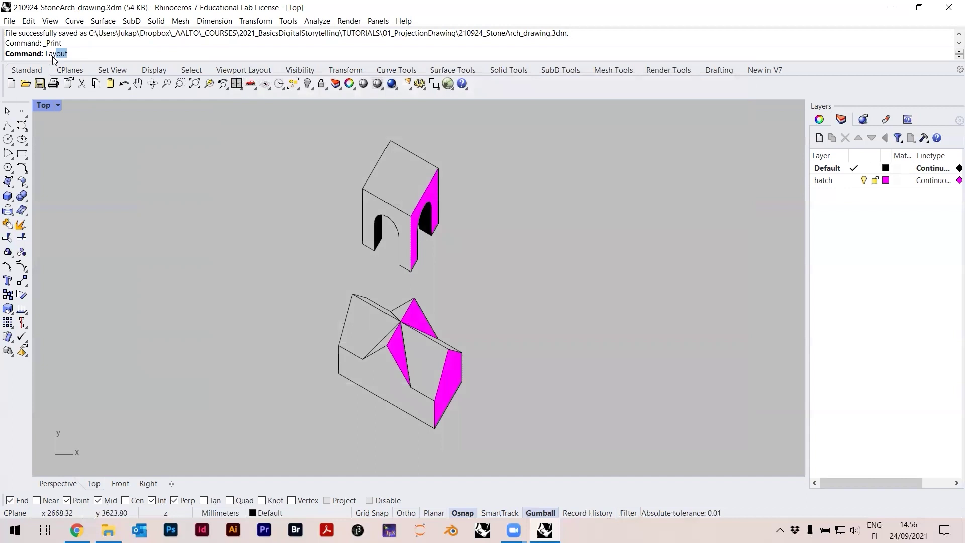
type("y")
key("Escape")
- Start a new layout page and enter "Stone Arch A4" as its name
left_click(173, 483)
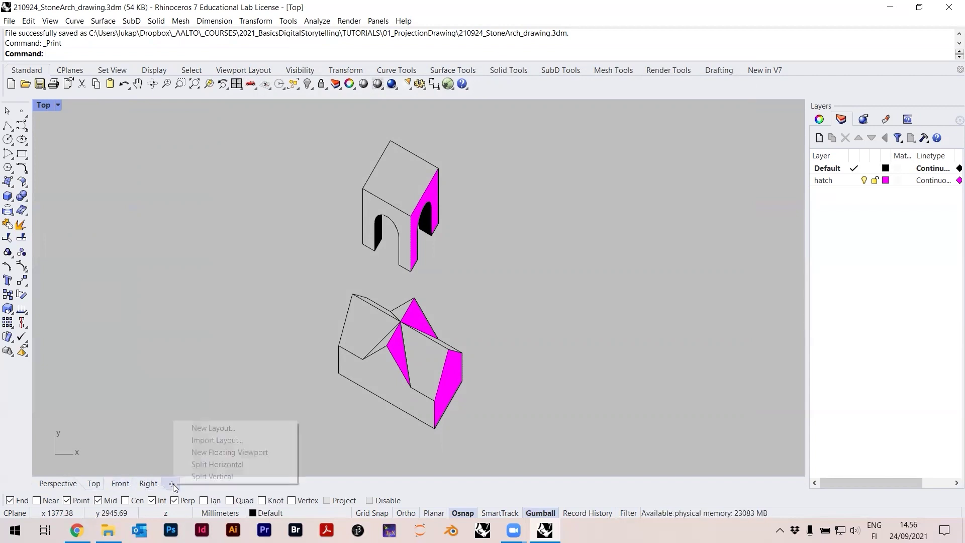
left_click(222, 430)
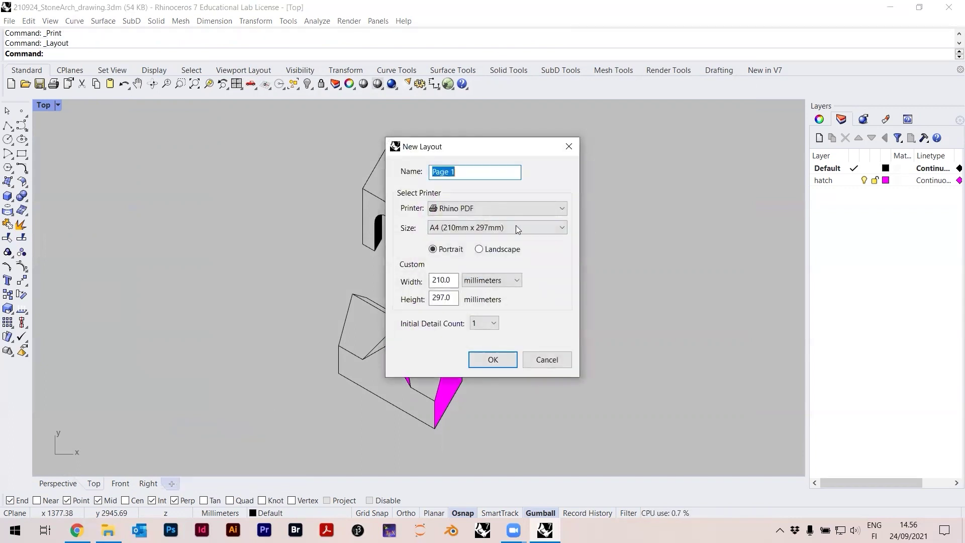
type("Drawi")
key("BackSpace")
key("BackSpace")
key("BackSpace")
key("BackSpace")
key("BackSpace")
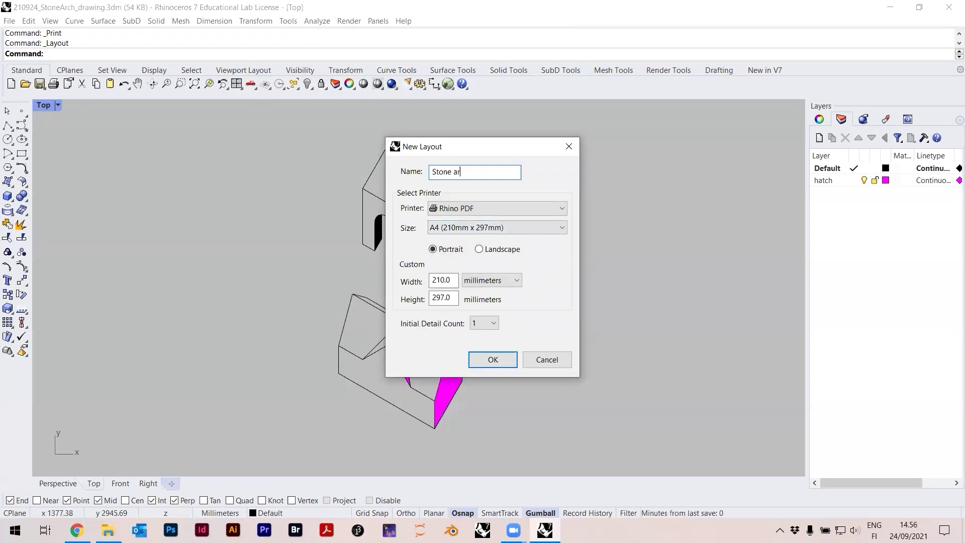
type("Stone arch A")
left_click(455, 172)
key("BackSpace")
type("A4")
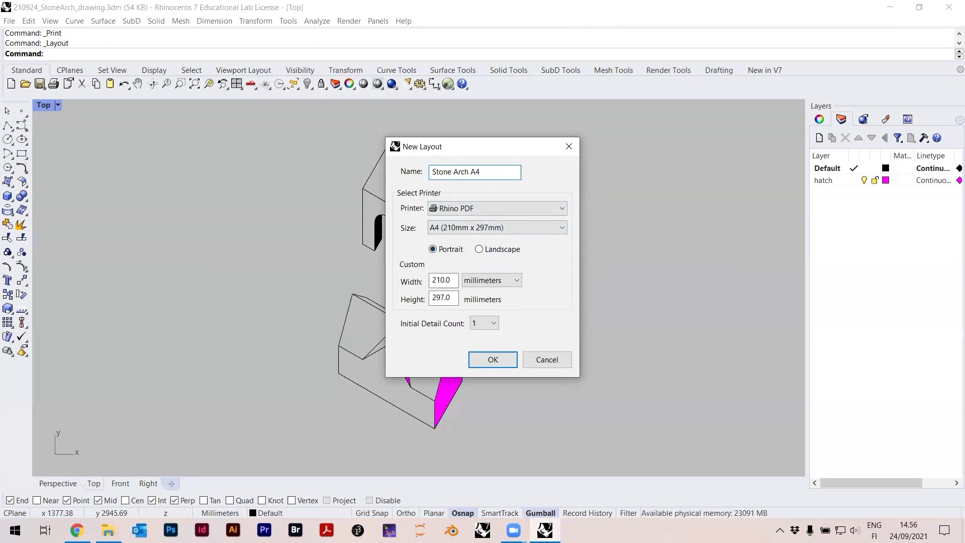
- Choose the Rhino PDF printer with A4 (210mm x 297mm) portrait size and create the layout with one detail
left_click(481, 208)
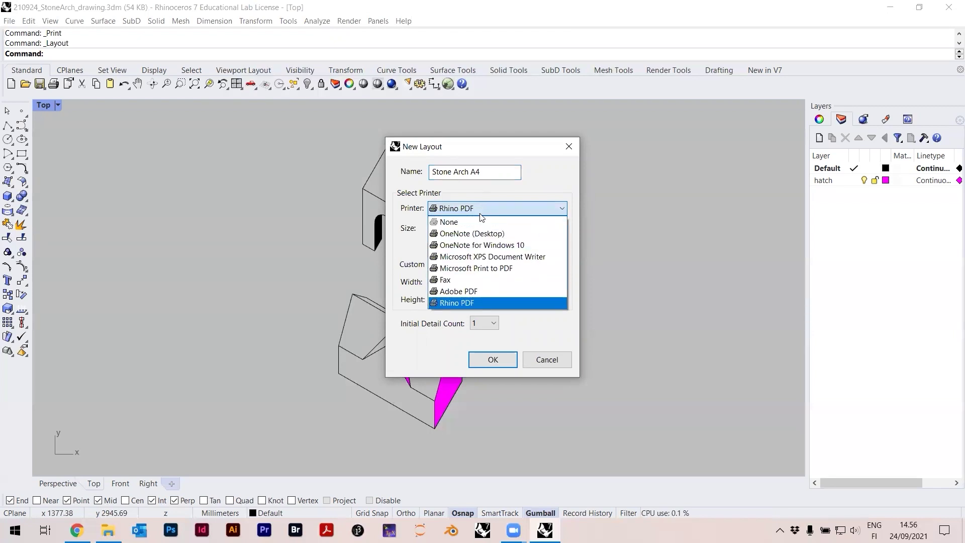
left_click(471, 303)
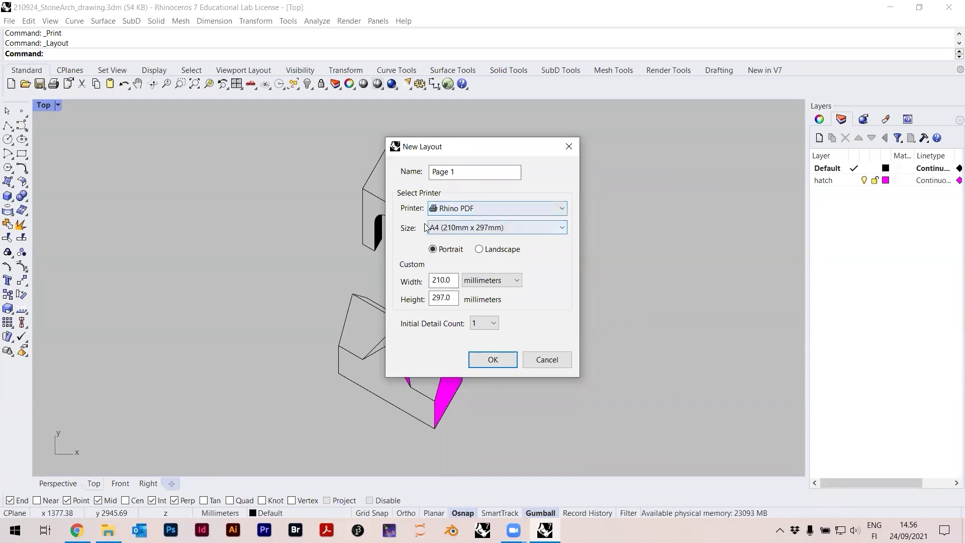
left_click(458, 229)
left_click(459, 233)
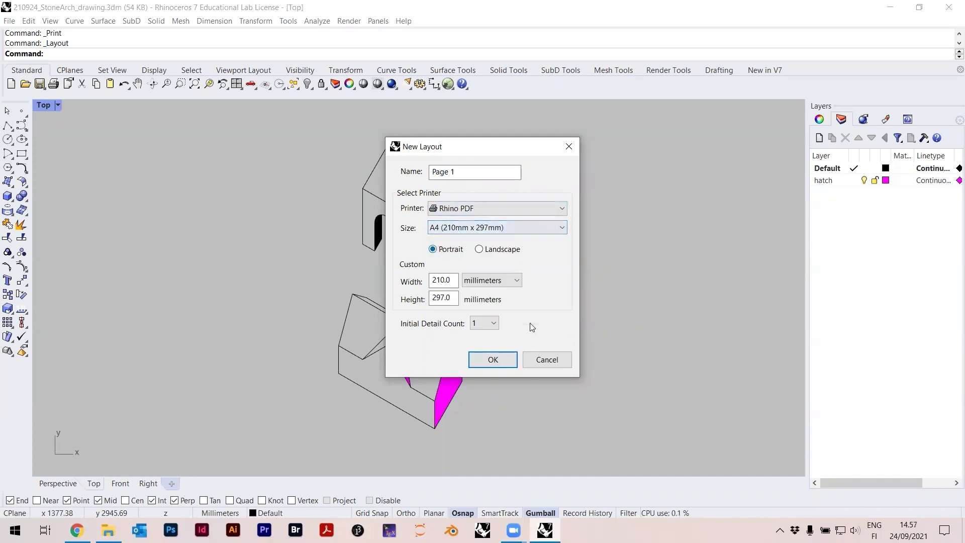
left_click(493, 360)
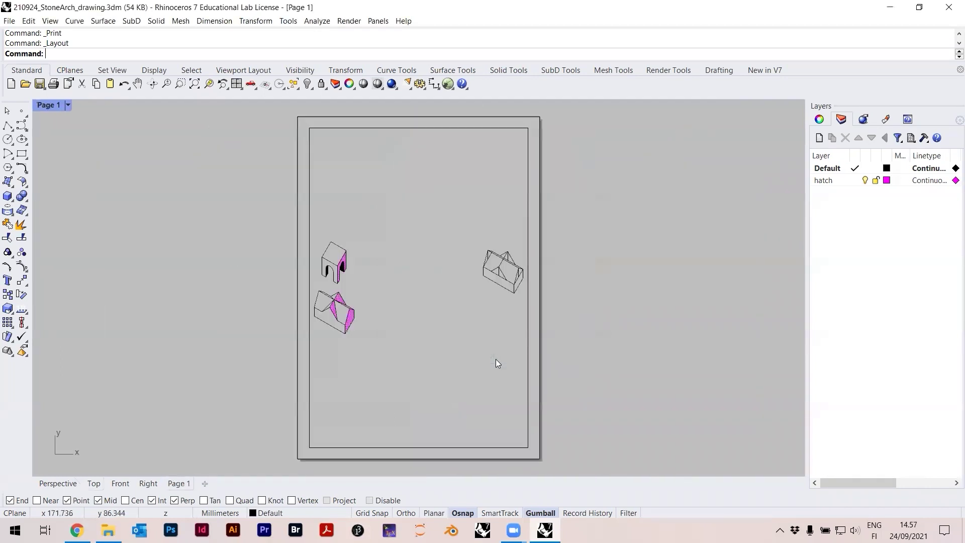
- Rename the Page 1 layout as Stone Arch A4
left_click(144, 484)
left_click(174, 484)
right_click(177, 483)
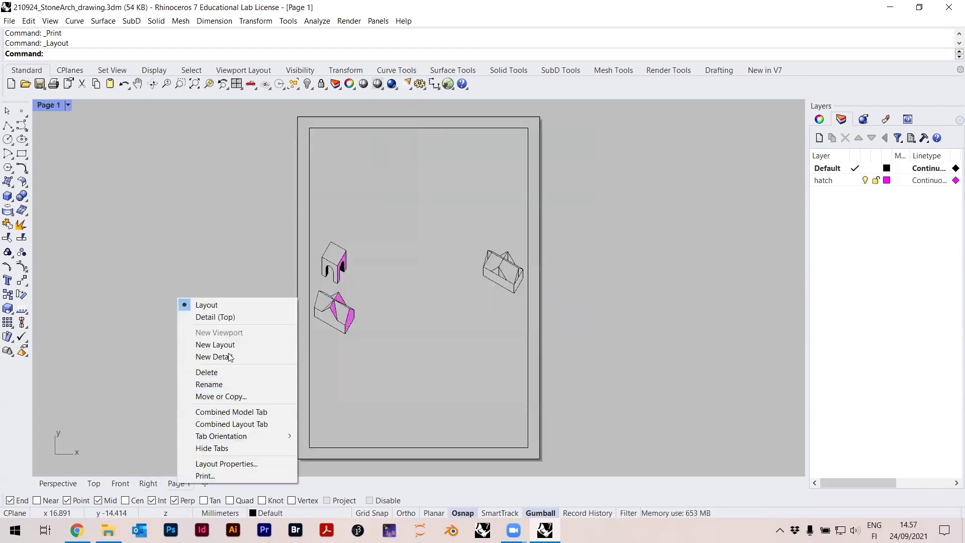
left_click(223, 383)
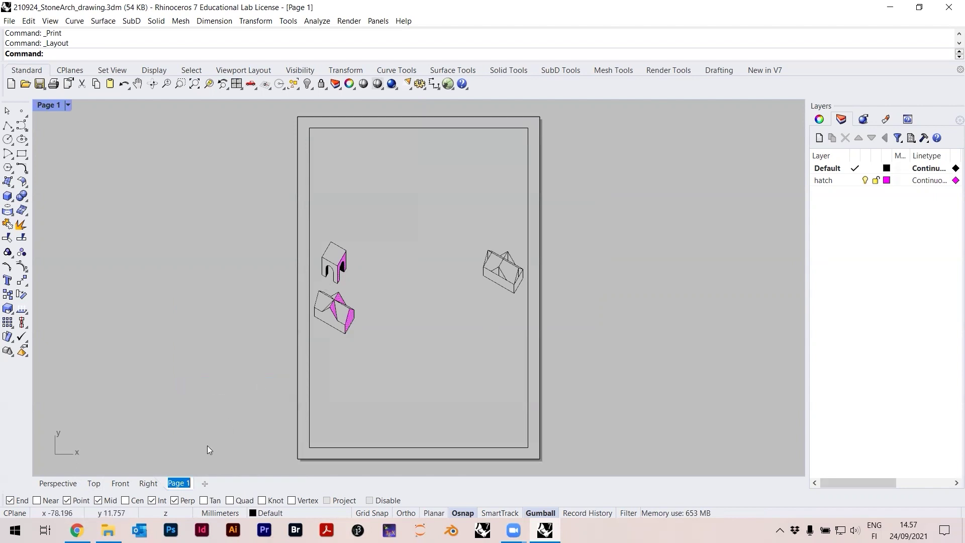
type("S")
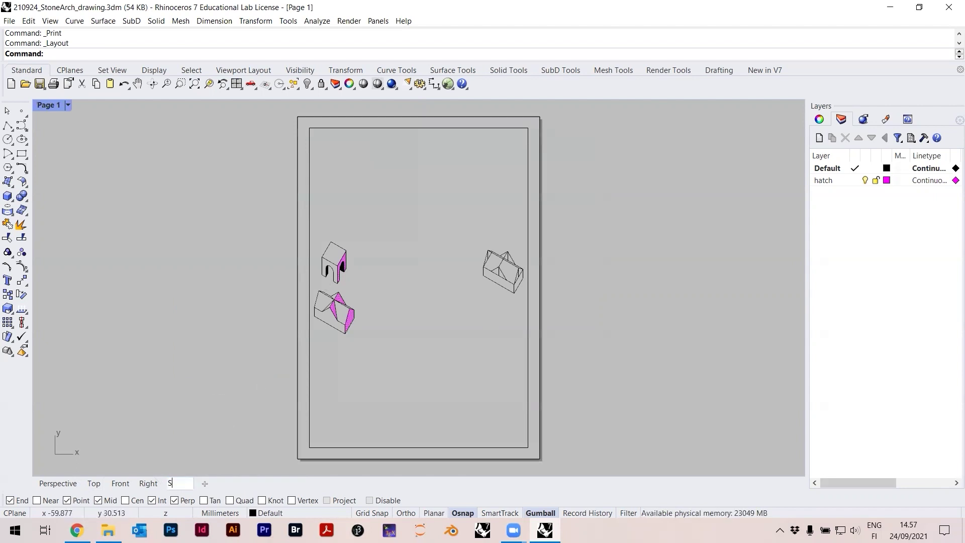
type("tone Arch A4")
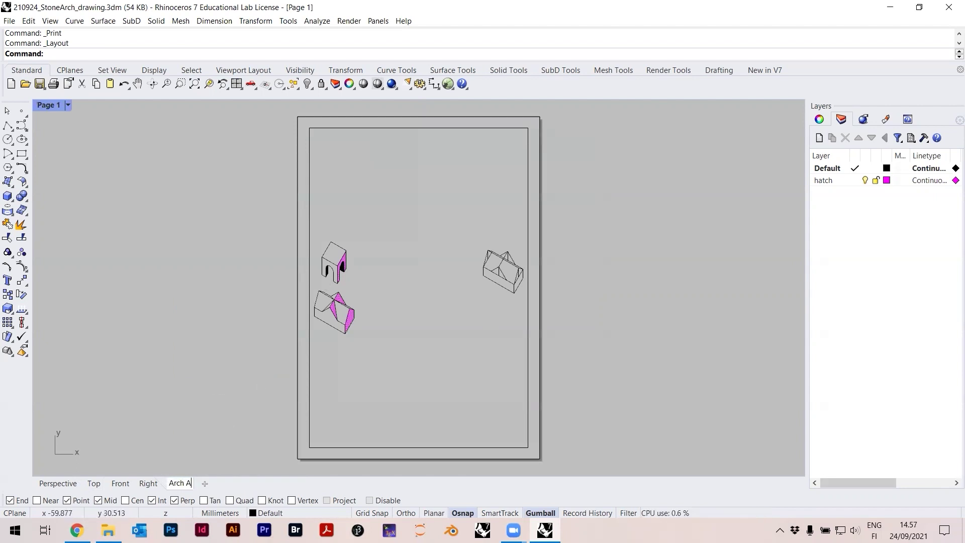
key("Return")
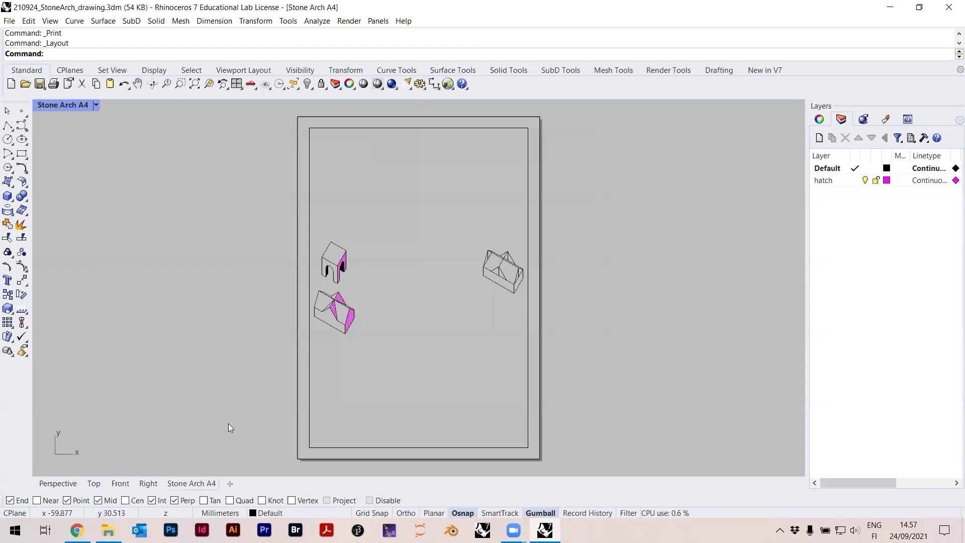
- Compare the Top model view with the drawings shown on the Stone Arch A4 layout page
left_click(77, 485)
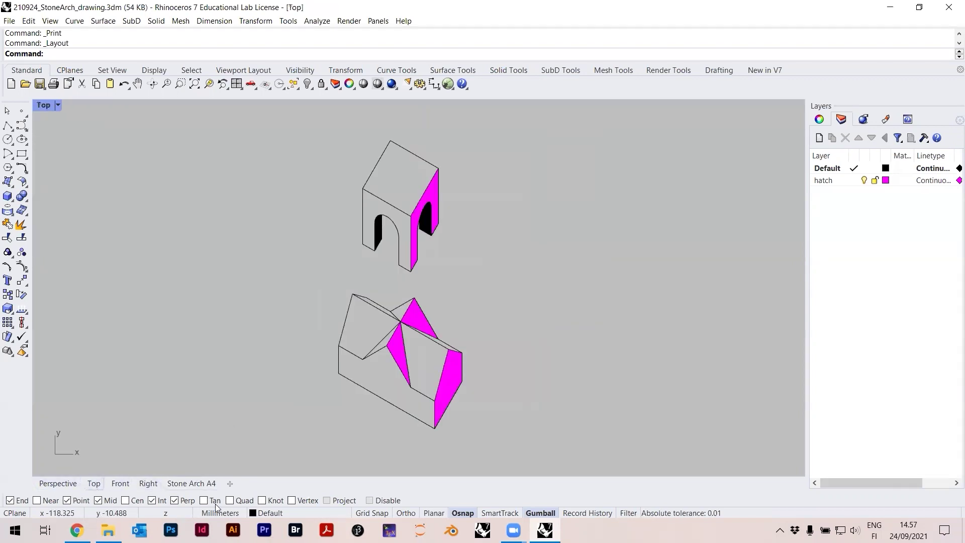
left_click(200, 484)
scroll(452, 171, "down", 3)
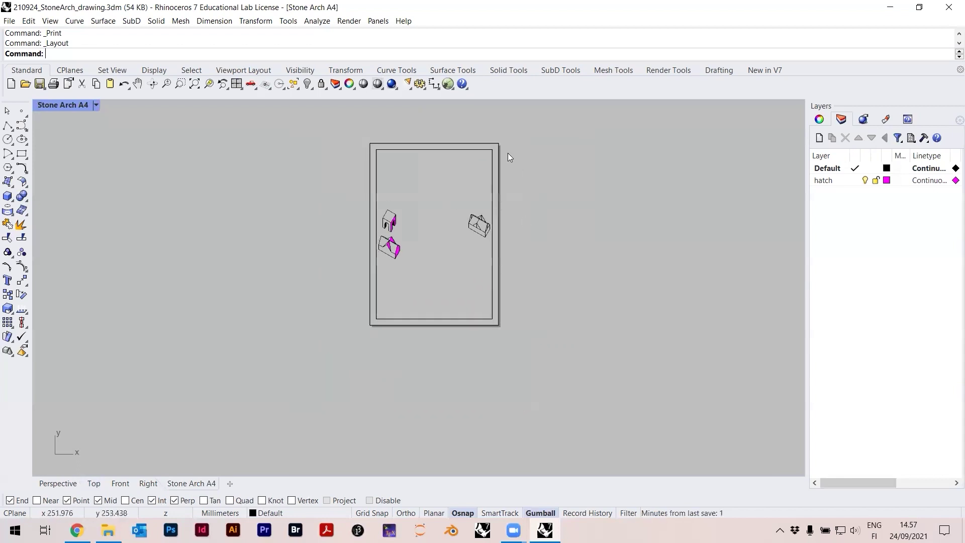
scroll(445, 211, "up", 5)
scroll(585, 216, "up", 2)
scroll(517, 231, "down", 6)
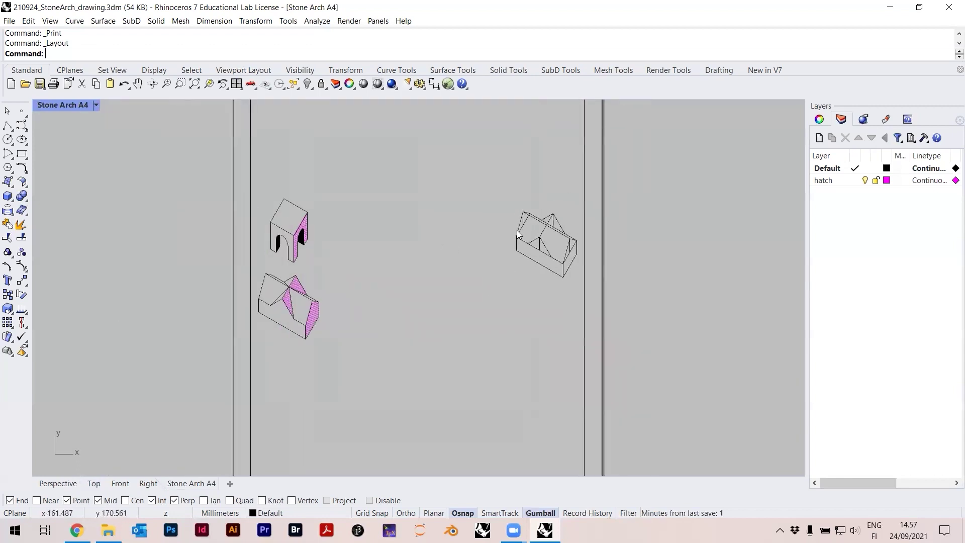
scroll(423, 176, "down", 2)
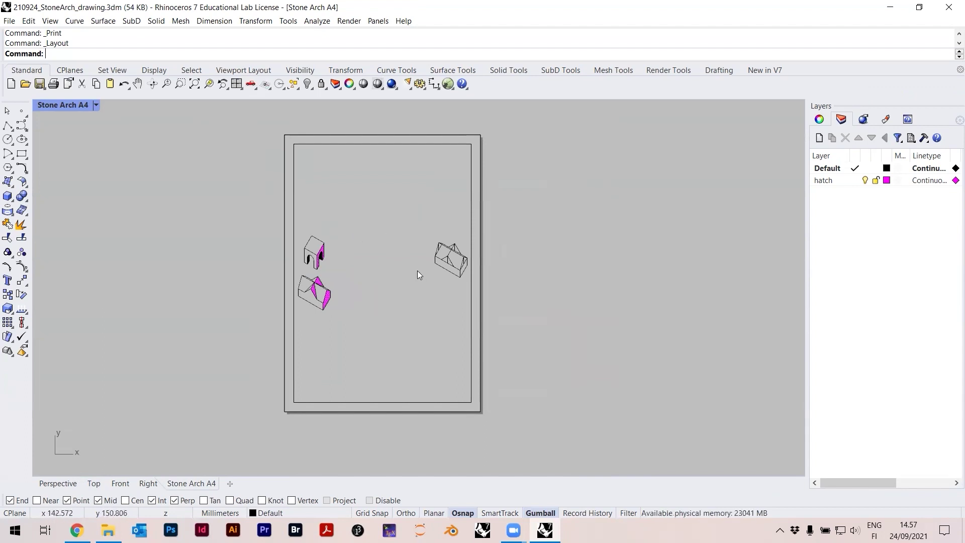
- Activate the page's detail and reframe it around the two hatched drawings, leaving the unhatched roof copy out of view
double_click(371, 209)
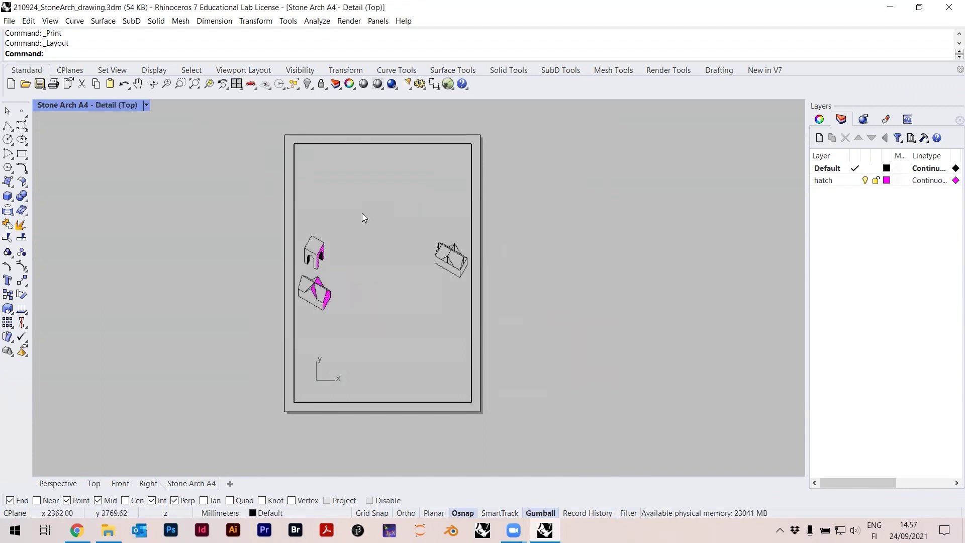
scroll(344, 242, "up", 2)
right_click_drag(341, 262, 412, 271)
scroll(366, 288, "up", 3)
scroll(366, 271, "down", 2)
scroll(387, 278, "up", 2)
scroll(387, 278, "down", 3)
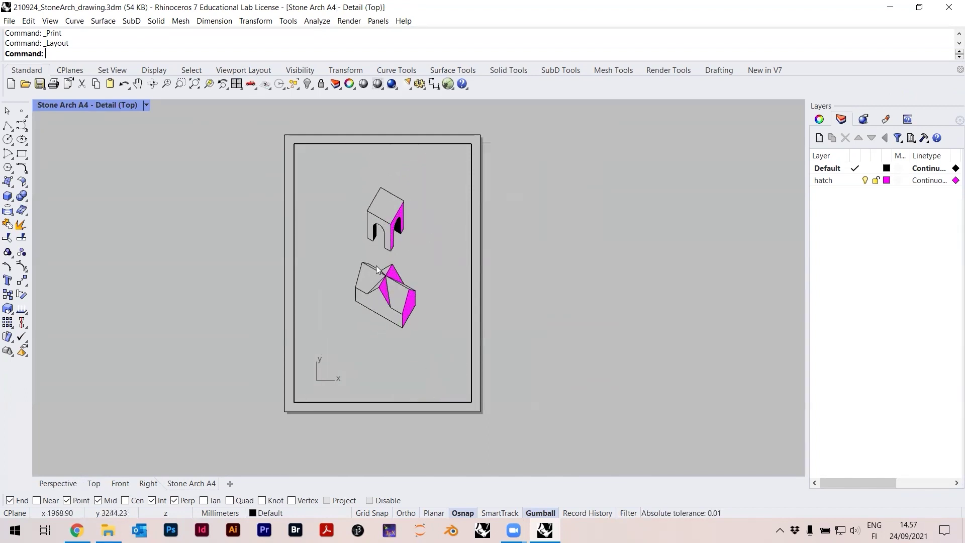
scroll(373, 272, "up", 3)
scroll(373, 273, "down", 2)
- Select both hatched drawings and zoom the detail to fit the selection, then clear the selection
left_click_drag(335, 170, 453, 387)
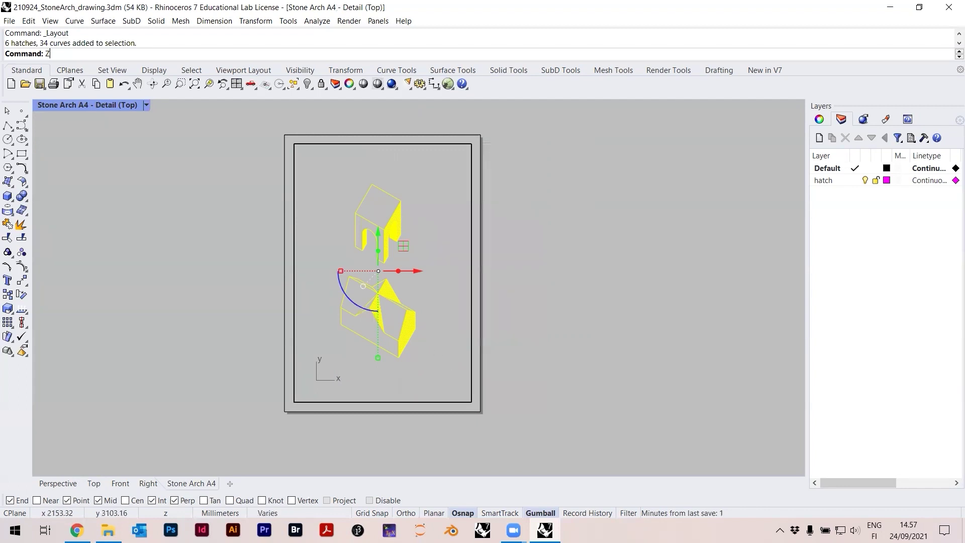
key("Escape")
left_click(112, 70)
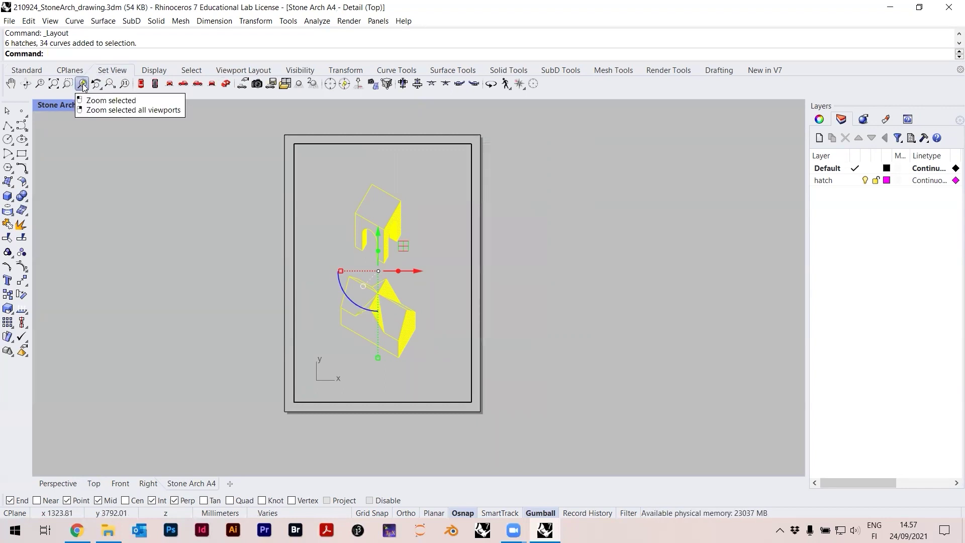
left_click(83, 83)
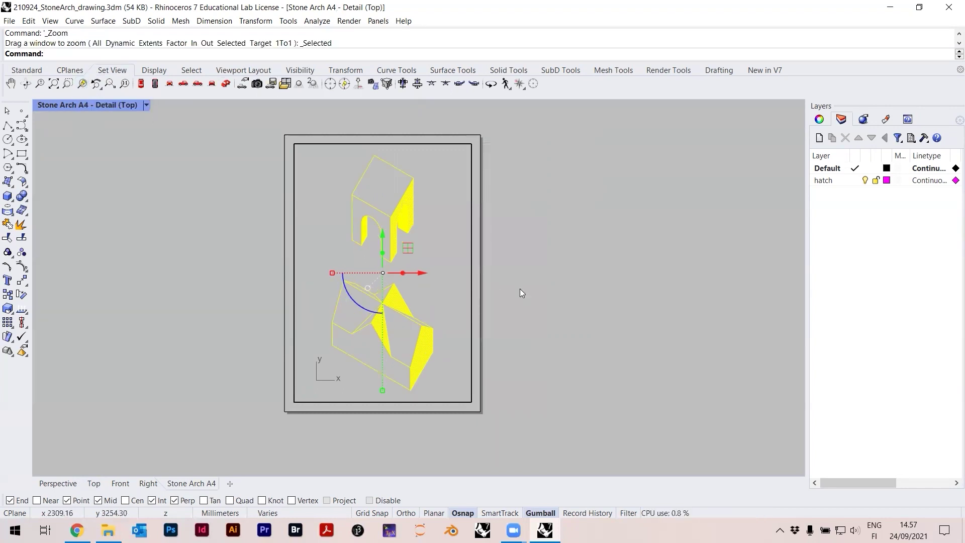
left_click(442, 236)
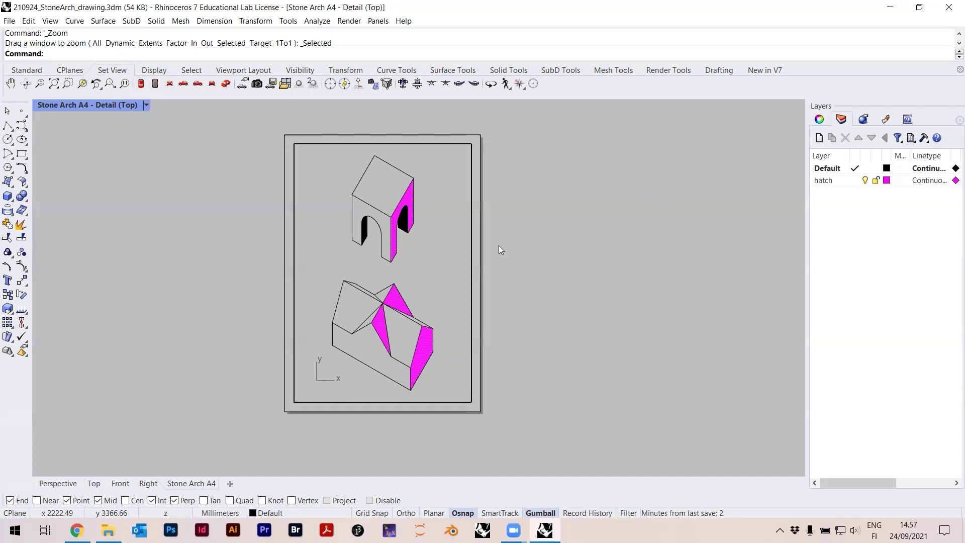
- Set the detail's scale to 1 mm on the layout for 2 mm in the model and return to the page
left_click(820, 120)
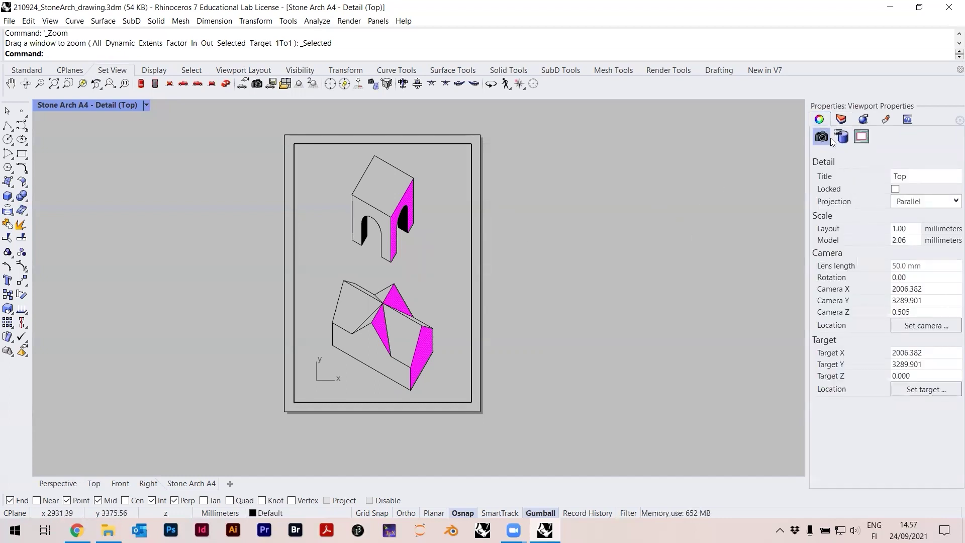
left_click(841, 119)
left_click(819, 119)
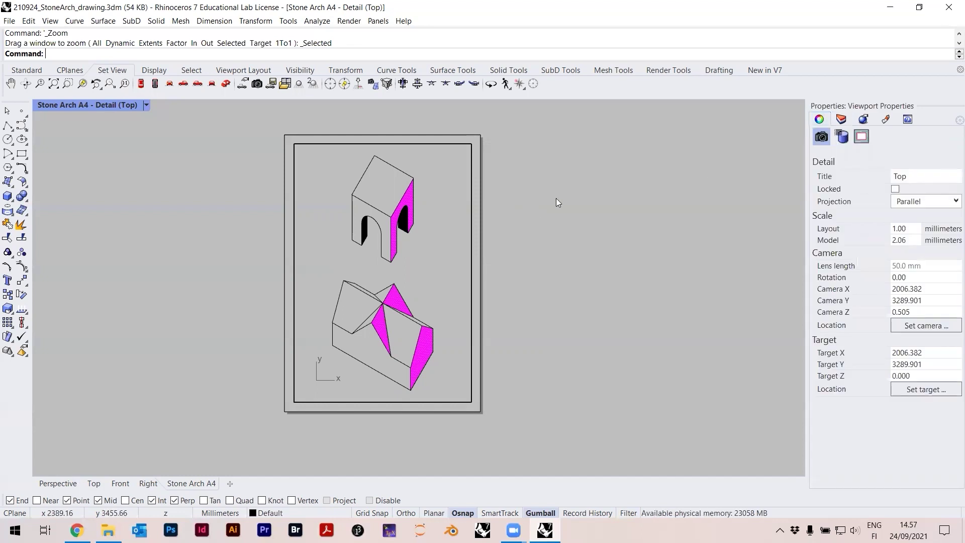
double_click(552, 200)
double_click(434, 209)
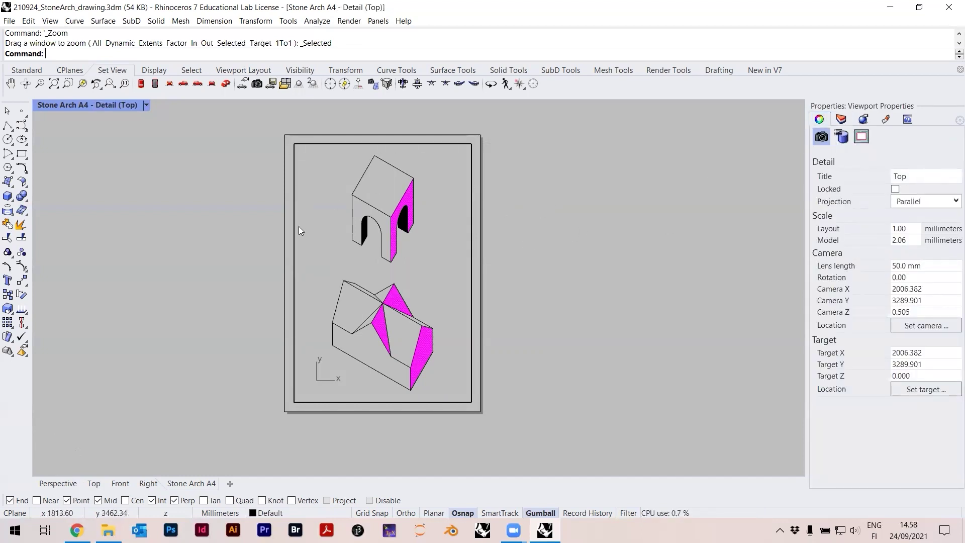
double_click(907, 241)
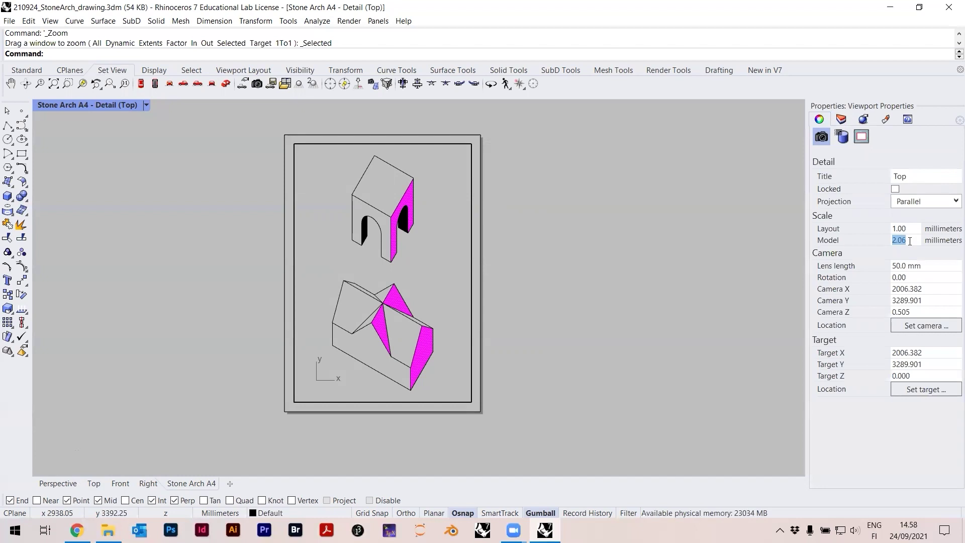
type("2")
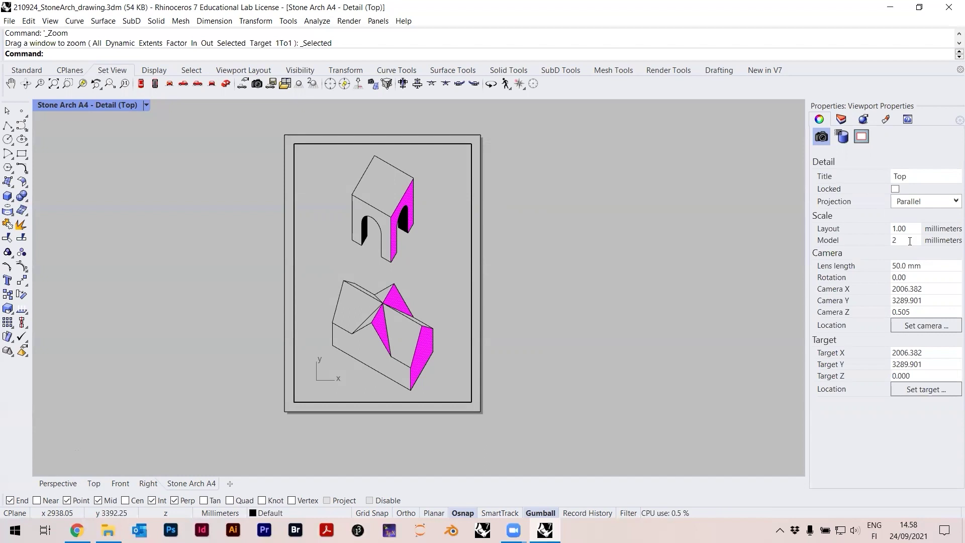
key("Return")
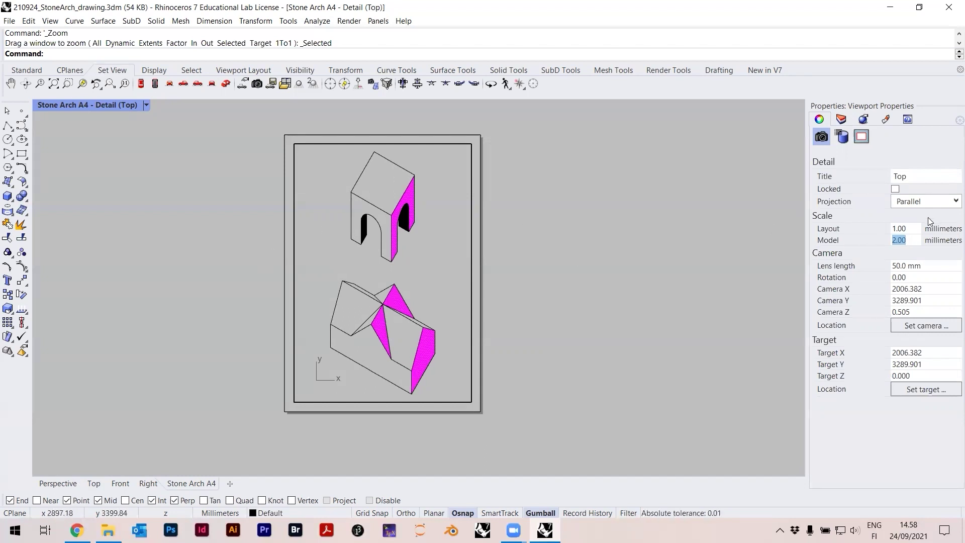
left_click(910, 228)
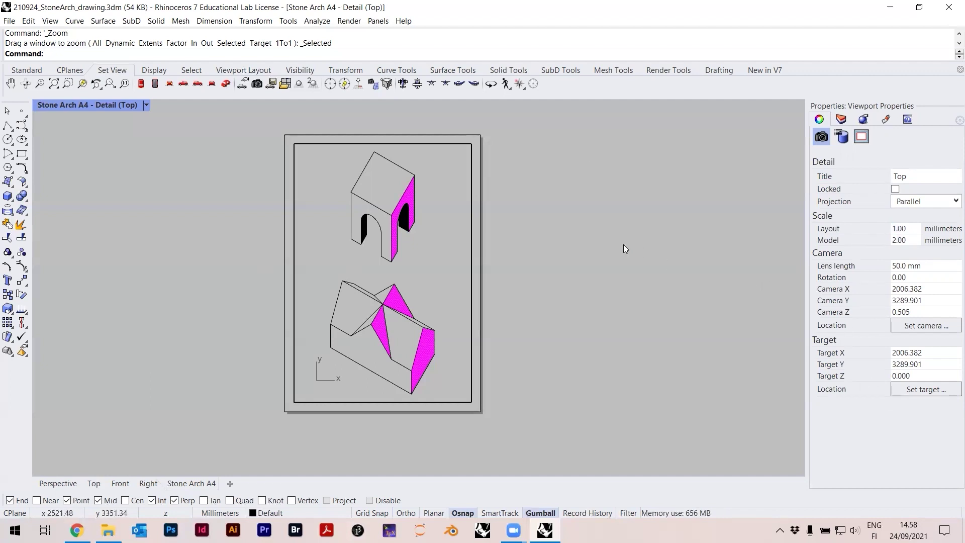
double_click(554, 249)
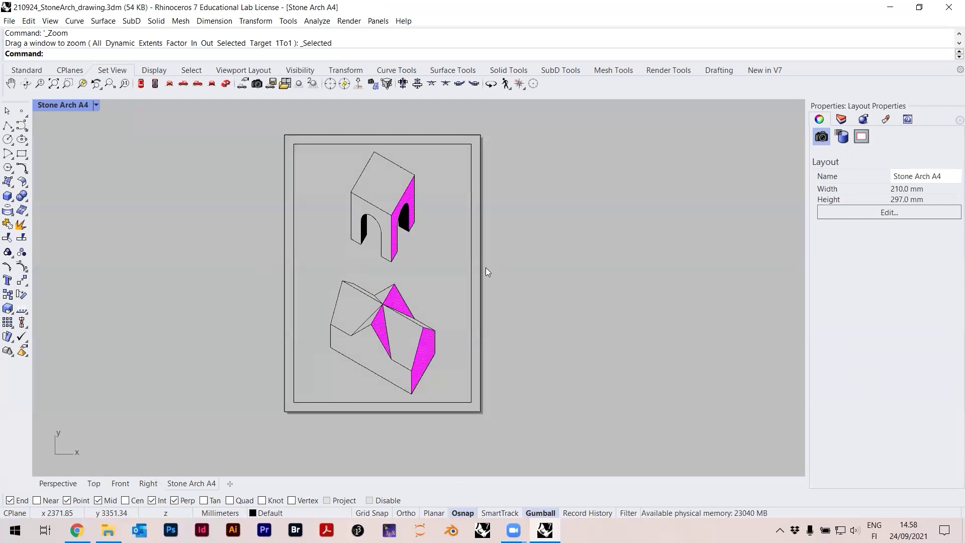
- Add the Arial text "Stone arch in military projection", 3.5 mm high, just below the lower-left corner of the detail frame
scroll(428, 322, "up", 3)
scroll(427, 325, "down", 2)
scroll(412, 352, "up", 1)
scroll(412, 351, "up", 2)
scroll(345, 356, "down", 1)
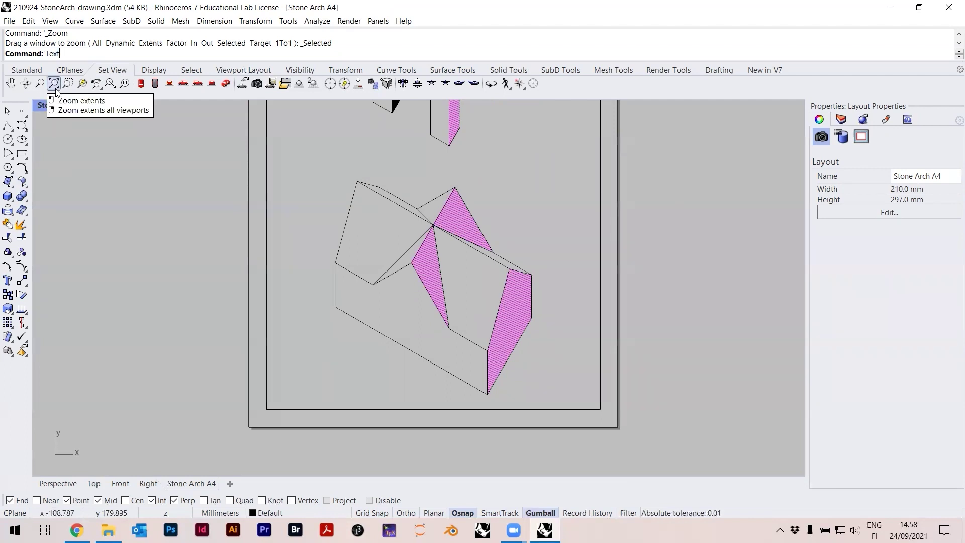
key("Return")
left_click(448, 332)
type("Stone arch in m")
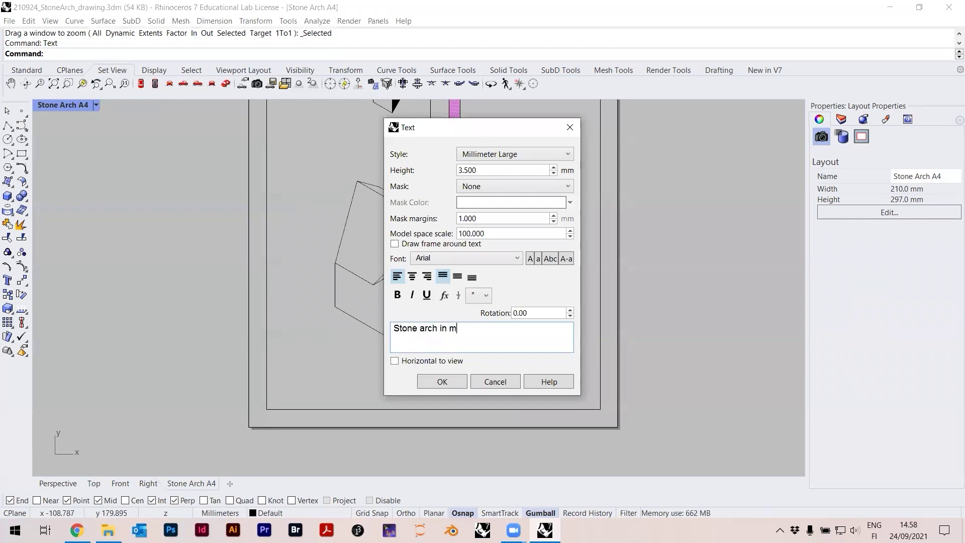
type("ilitary projection")
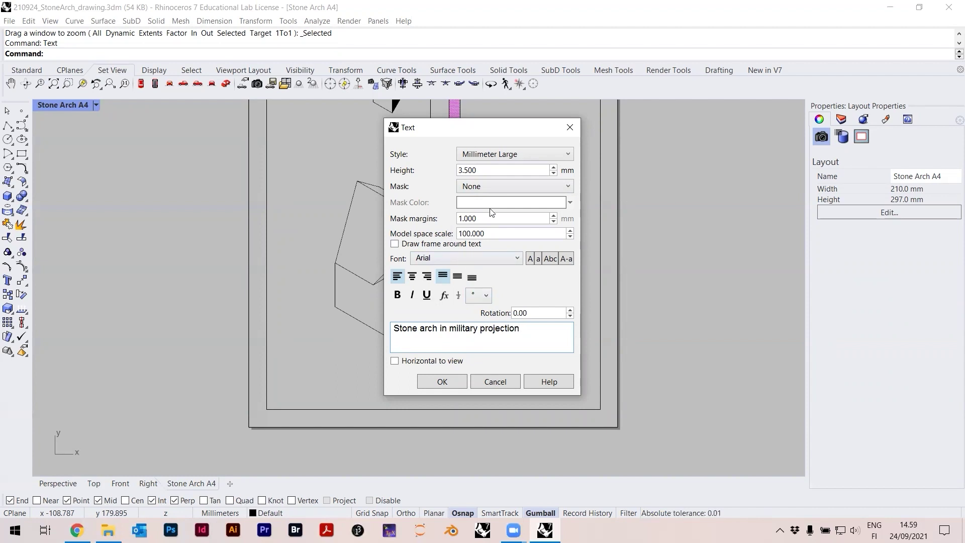
left_click(442, 382)
scroll(262, 405, "up", 6)
left_click(248, 396)
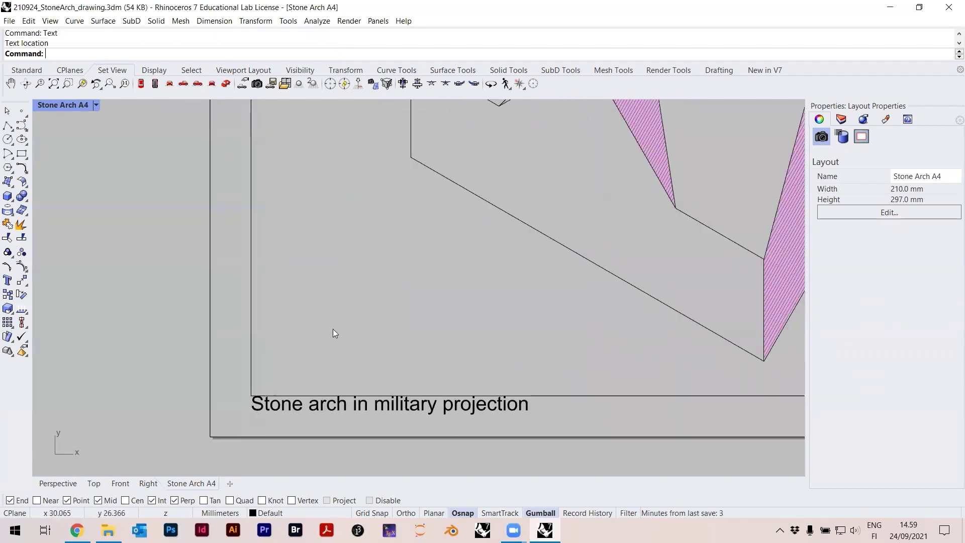
- Reduce the caption's text height to 2.5 mm
scroll(333, 361, "down", 2)
left_click(335, 360)
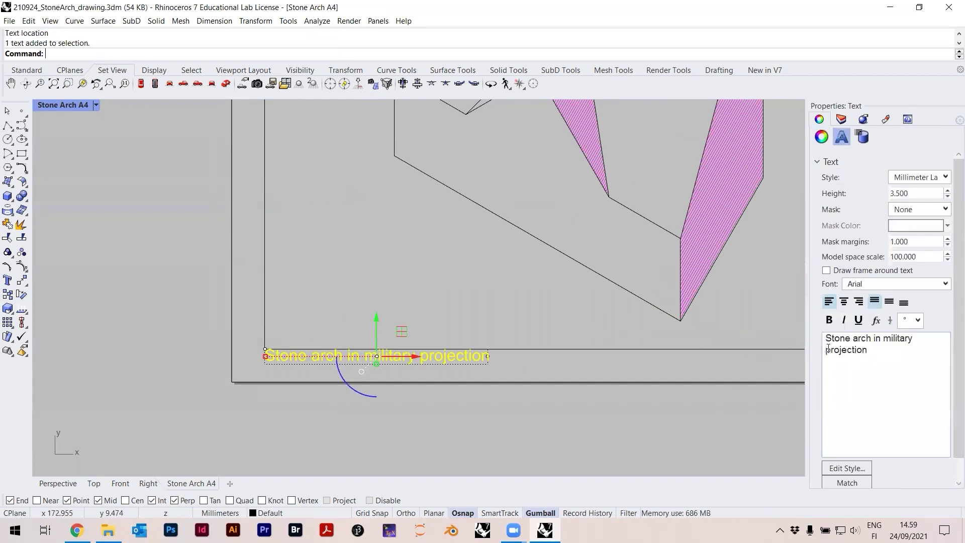
left_click(917, 196)
left_click(948, 197)
left_click(948, 197)
left_click(948, 197)
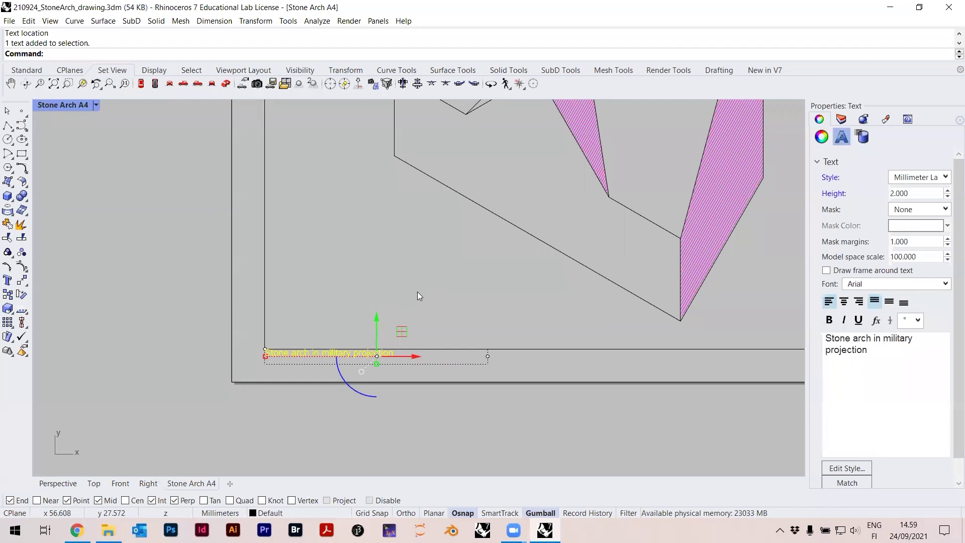
left_click(393, 303)
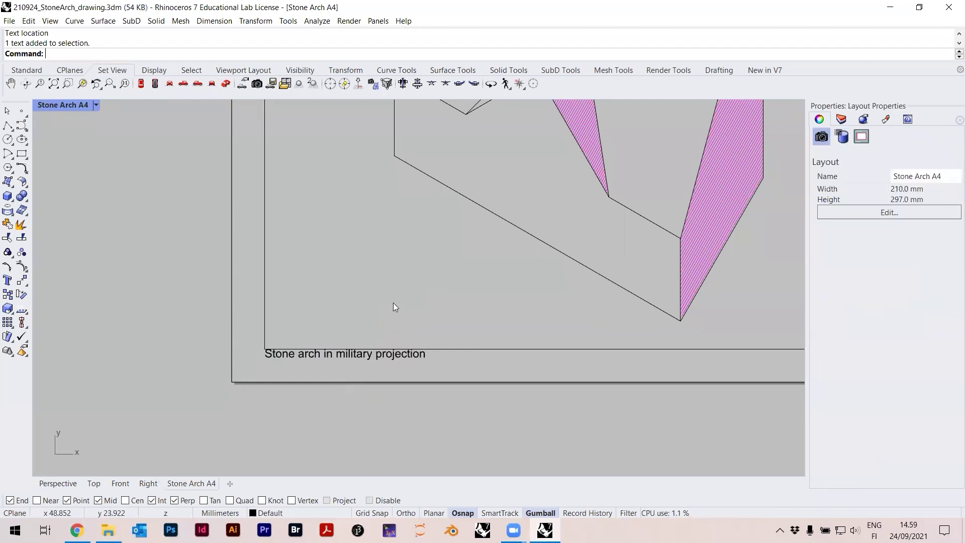
- Check the caption's size and placement against the detail frame and review the whole A4 page
scroll(393, 308, "down", 4)
scroll(394, 332, "up", 4)
left_click_drag(394, 350, 330, 295)
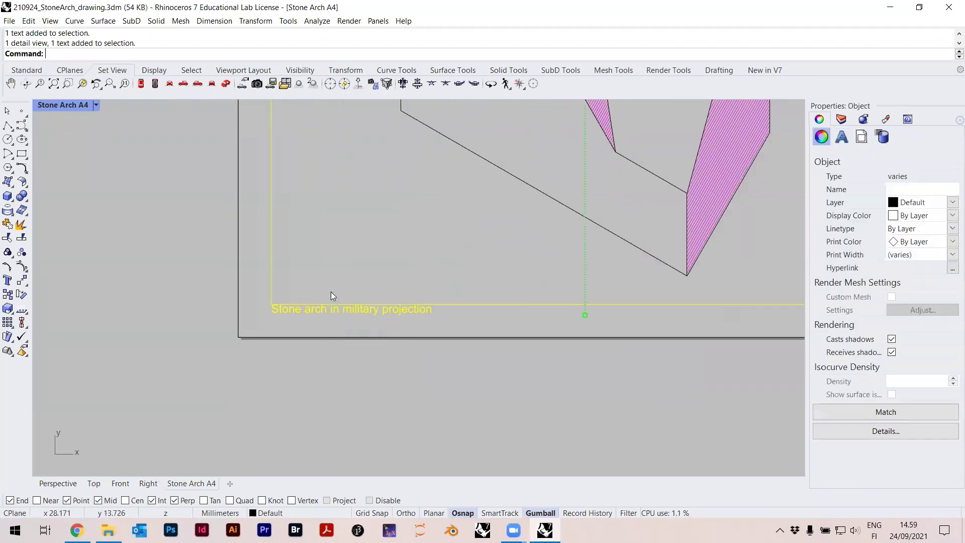
key("Escape")
left_click(342, 315)
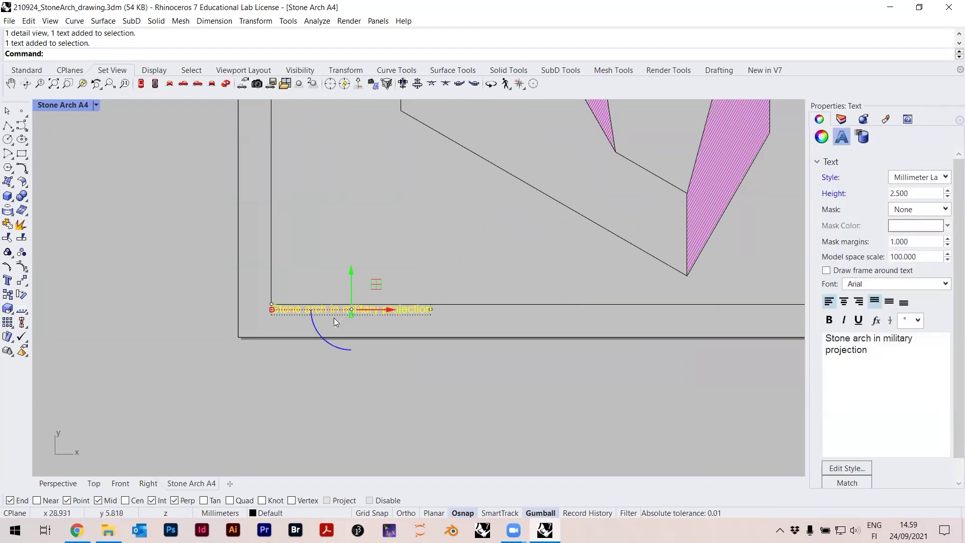
scroll(302, 324, "up", 3)
left_click(268, 362)
scroll(269, 362, "down", 7)
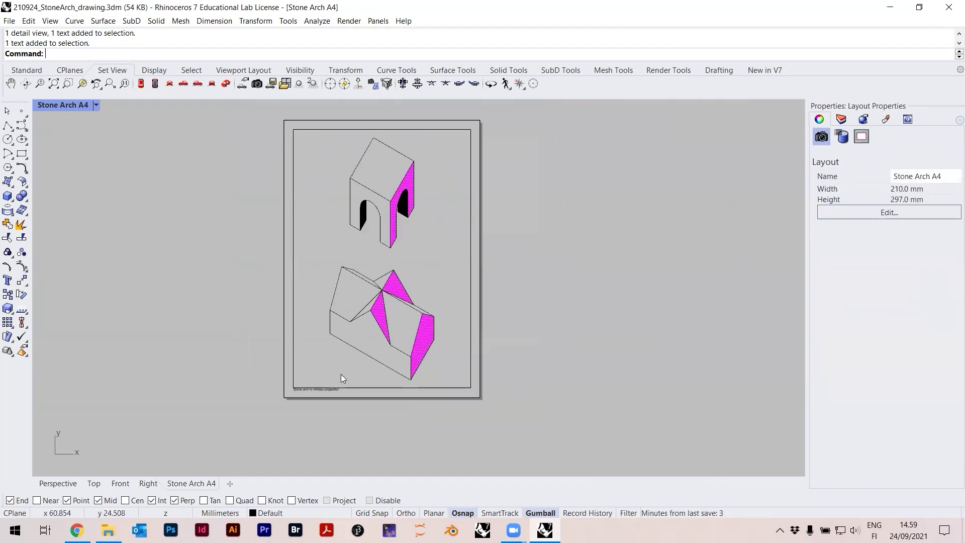
scroll(333, 379, "up", 1)
scroll(357, 374, "up", 1)
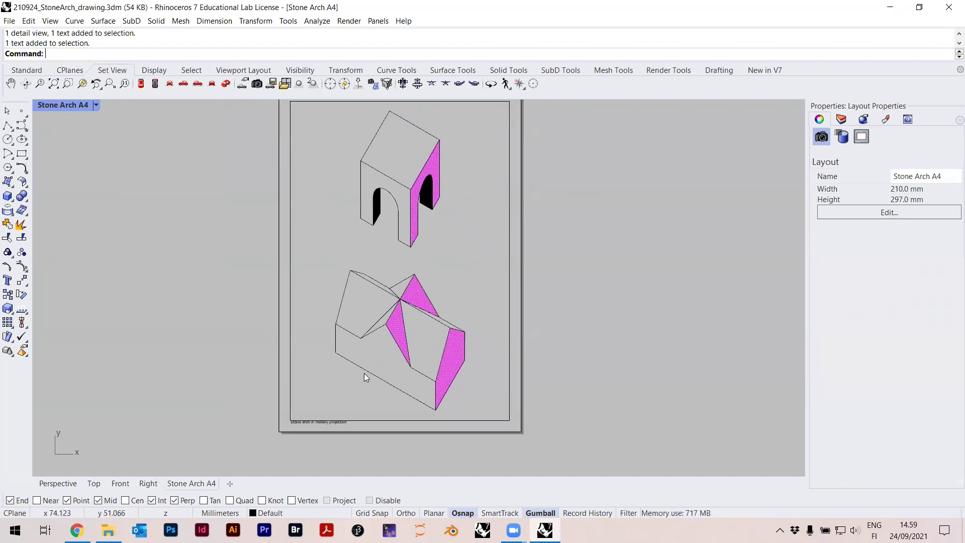
right_click_drag(333, 359, 352, 374)
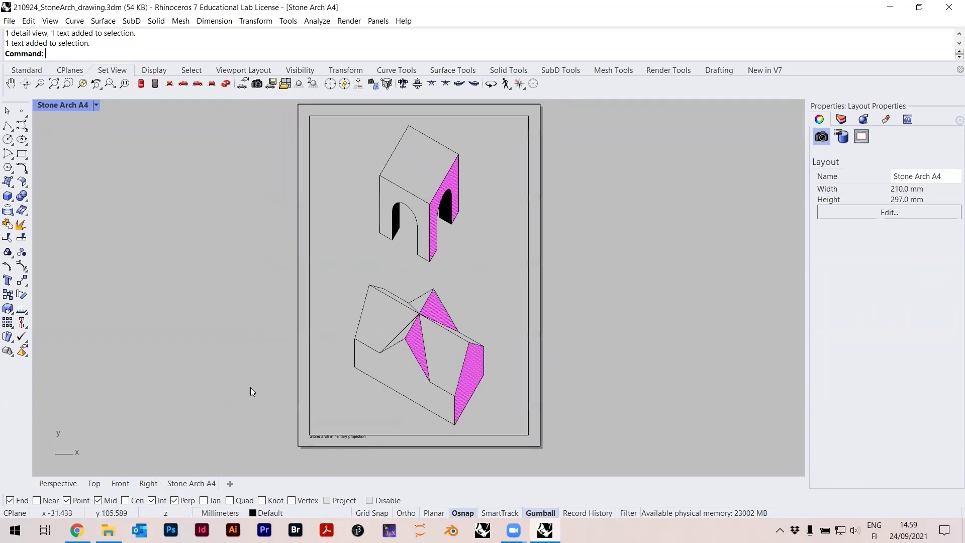
- Compare the arch and roof drawings in the Top model view with the captioned Stone Arch A4 layout page
left_click(64, 483)
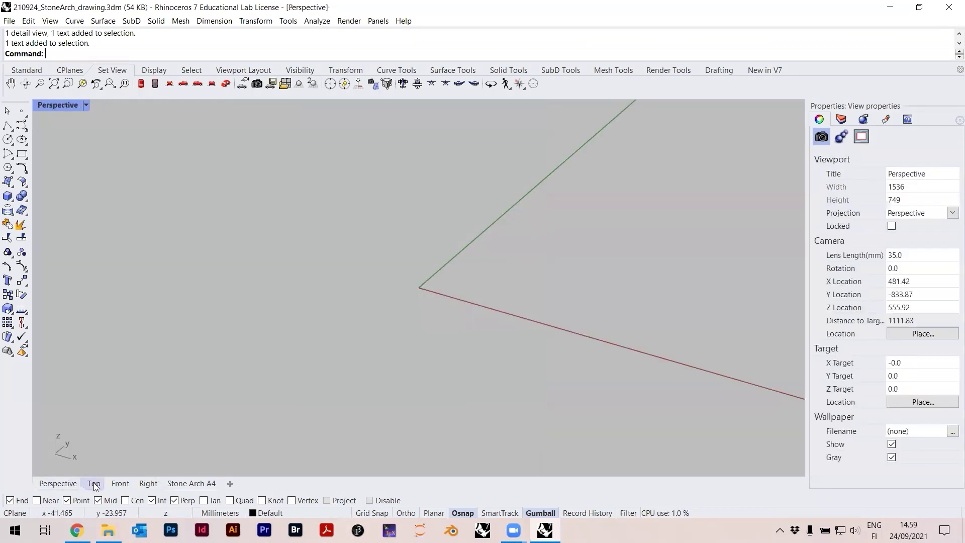
left_click(94, 483)
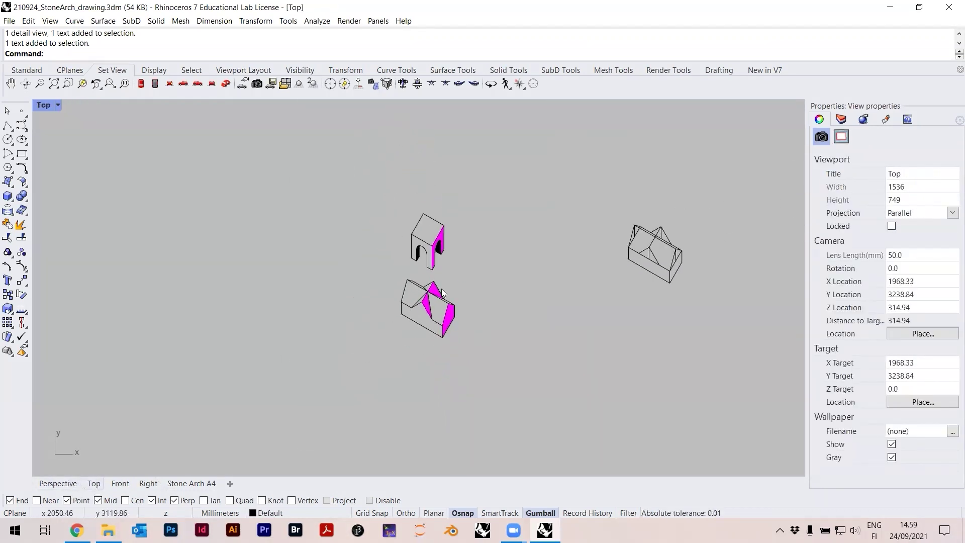
scroll(438, 320, "up", 4)
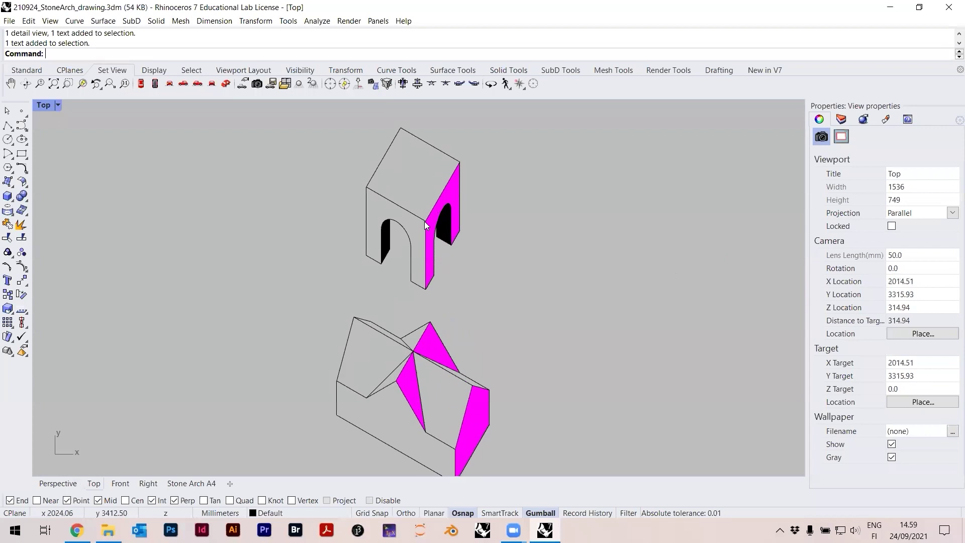
left_click(189, 483)
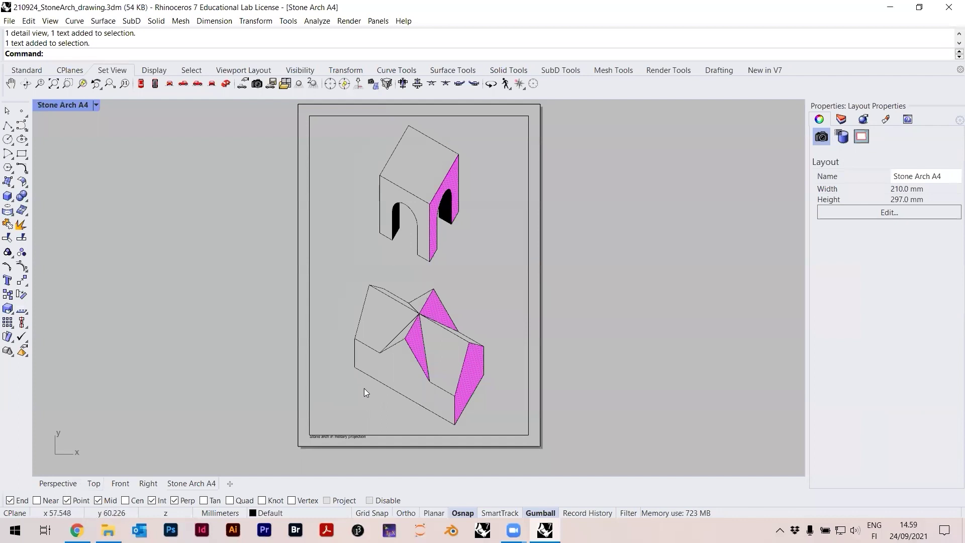
scroll(341, 449, "up", 4)
scroll(333, 416, "down", 4)
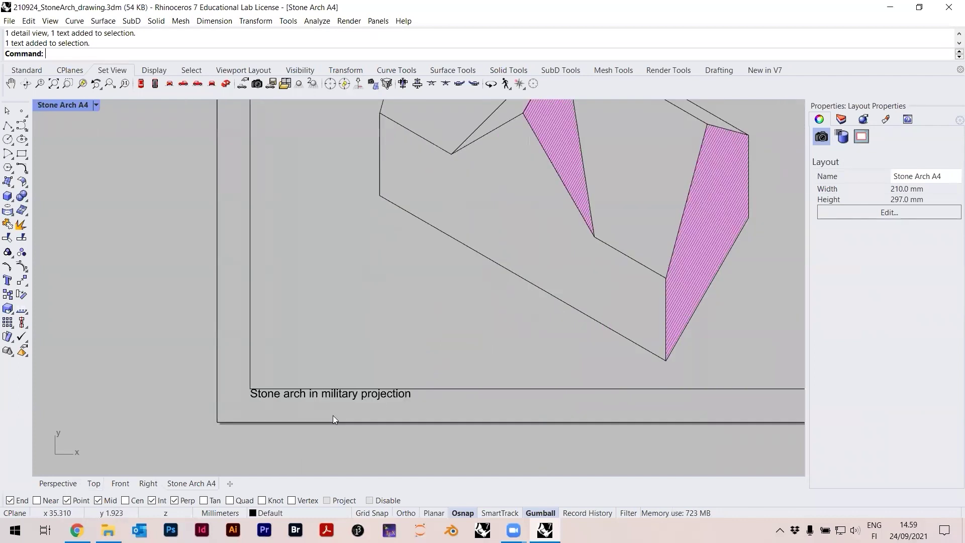
- Save the drawing file and bring the whole A4 page back into view
key("ctrl+s")
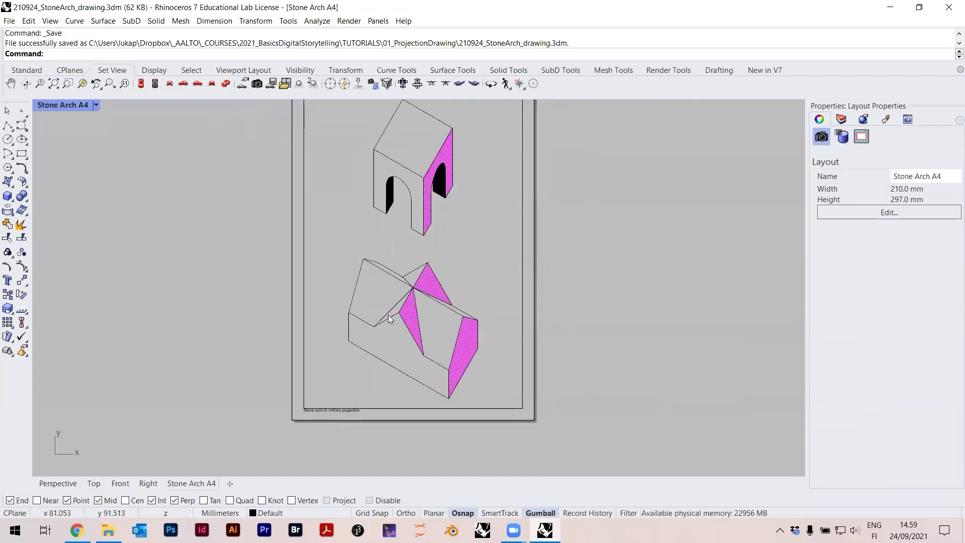
right_click_drag(385, 315, 384, 335)
scroll(420, 356, "down", 2)
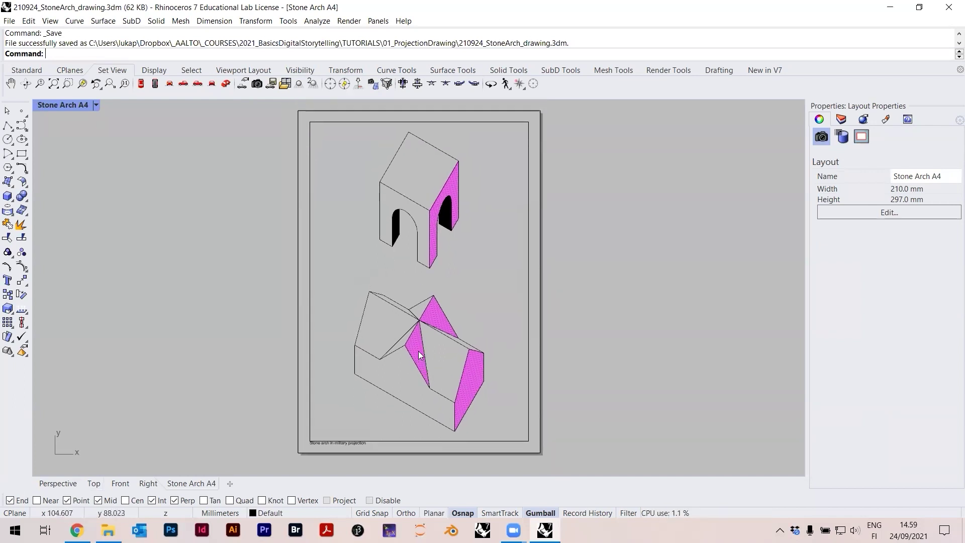
- Set up an A4 portrait print to Rhino PDF with vector output, previewing print color and choosing black and white
left_click(10, 23)
left_click(41, 242)
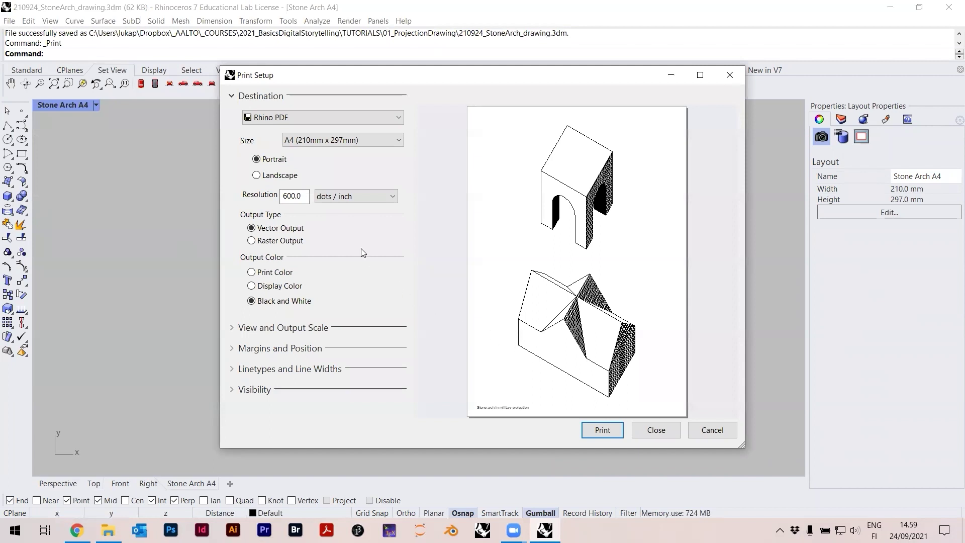
left_click(277, 243)
left_click(274, 273)
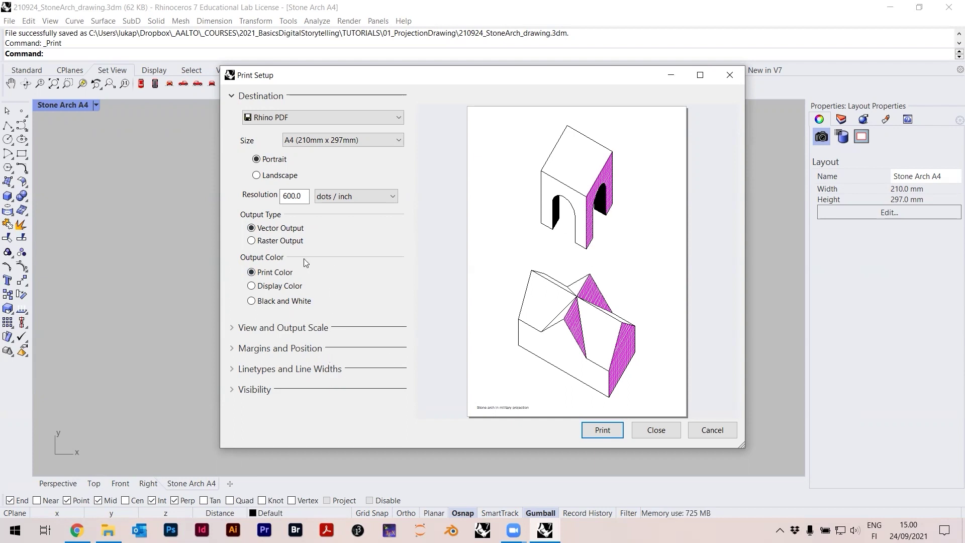
left_click(272, 302)
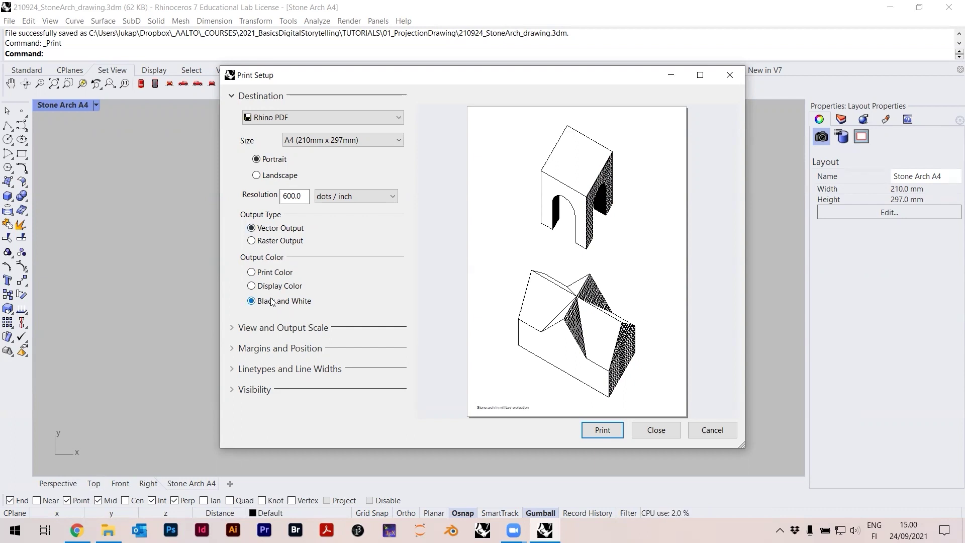
- Check the print's view and output scale settings and save the layout as the PDF file 210924_StoneArch_drawing
left_click(232, 328)
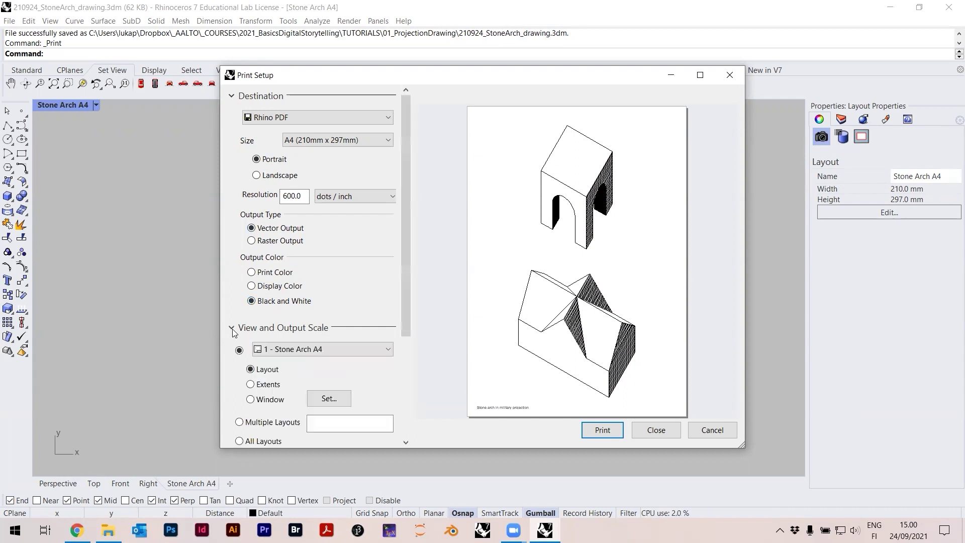
mouse_move(406, 311)
left_mouse_down()
mouse_move(404, 387)
mouse_move(404, 302)
left_mouse_up()
left_click(232, 288)
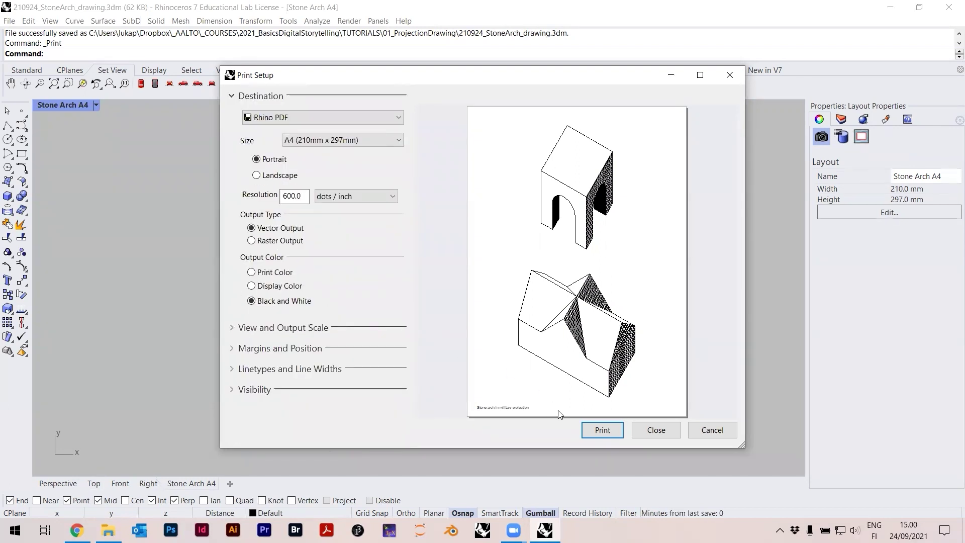
left_click(602, 429)
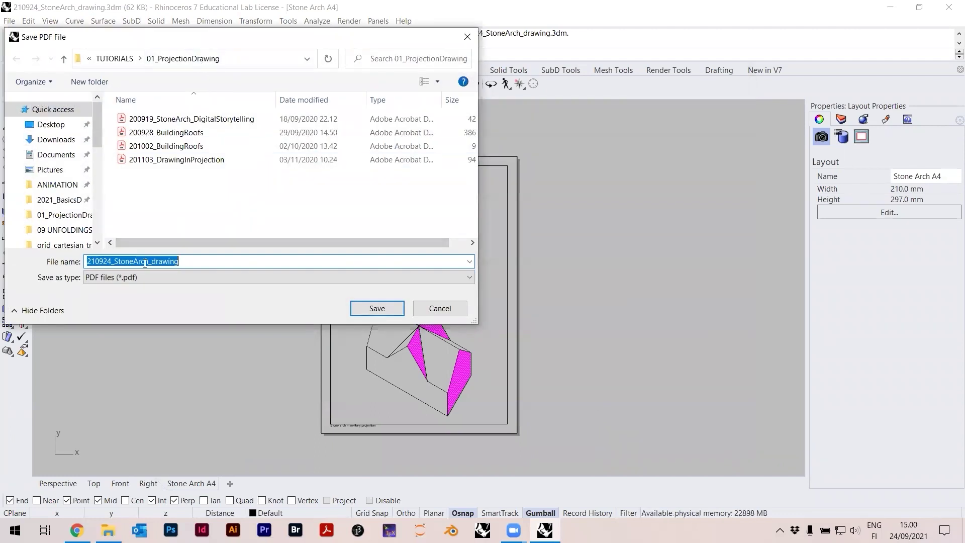
left_click(362, 309)
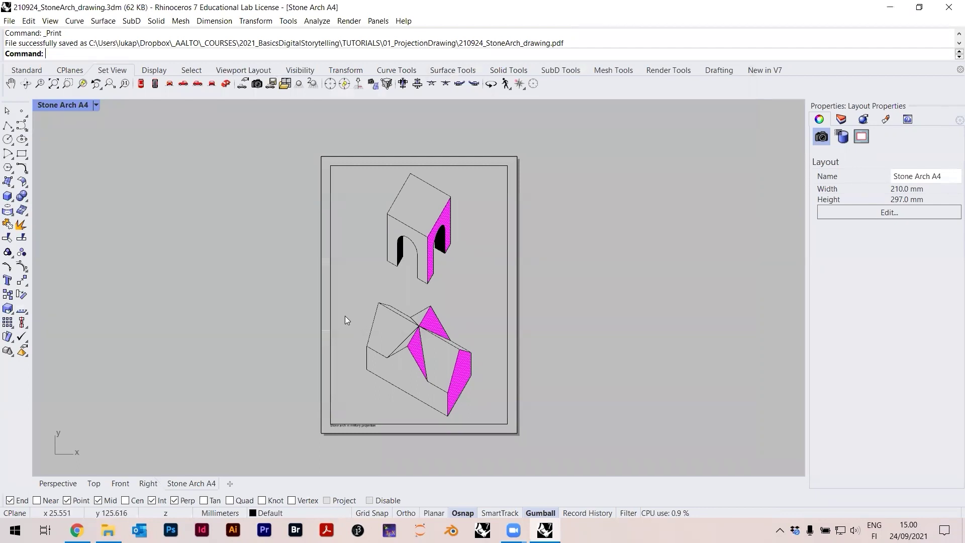
- Switch to File Explorer and open the PDF 210924_StoneArch_drawing from the TUTORIALS folder's 01_ProjectionDrawing subfolder in Acrobat
left_click(108, 530)
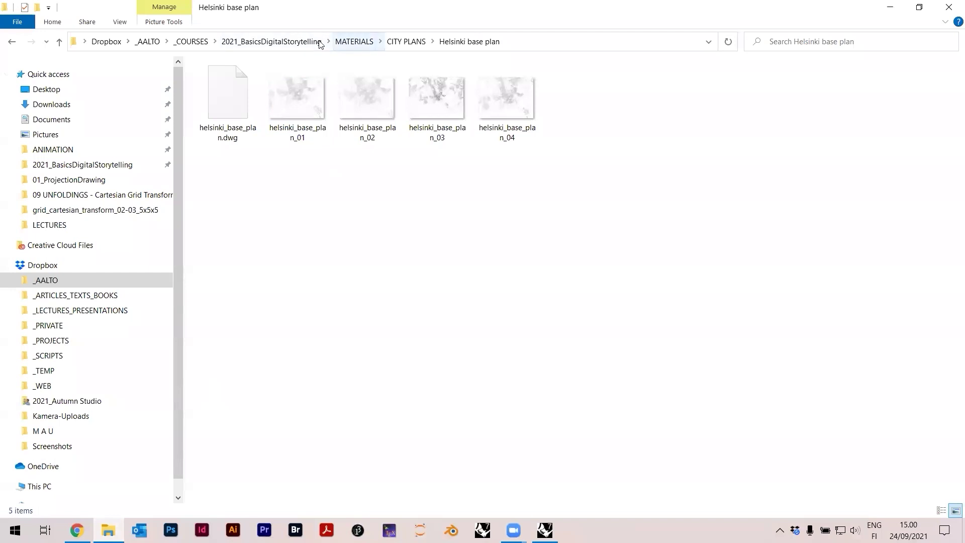
left_click(272, 41)
double_click(231, 166)
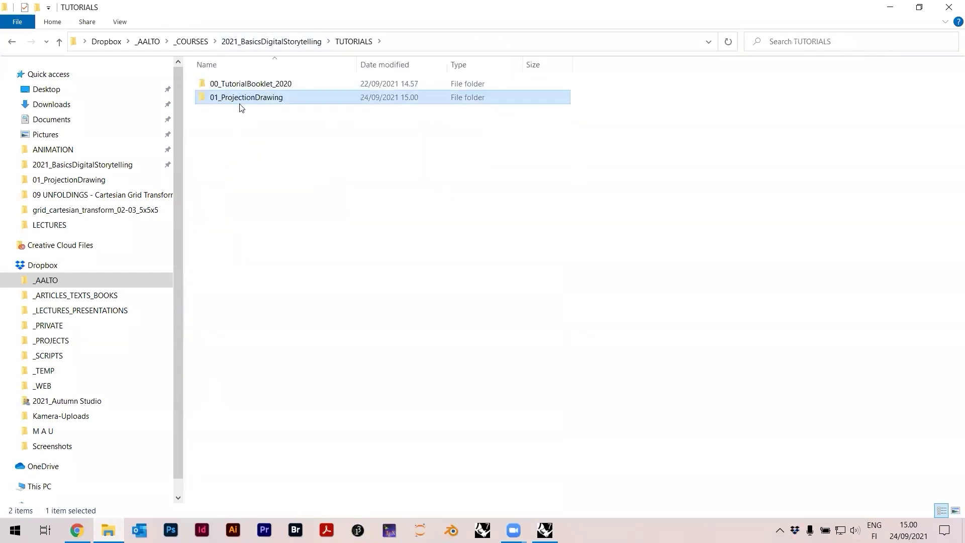
double_click(237, 98)
left_click(254, 224)
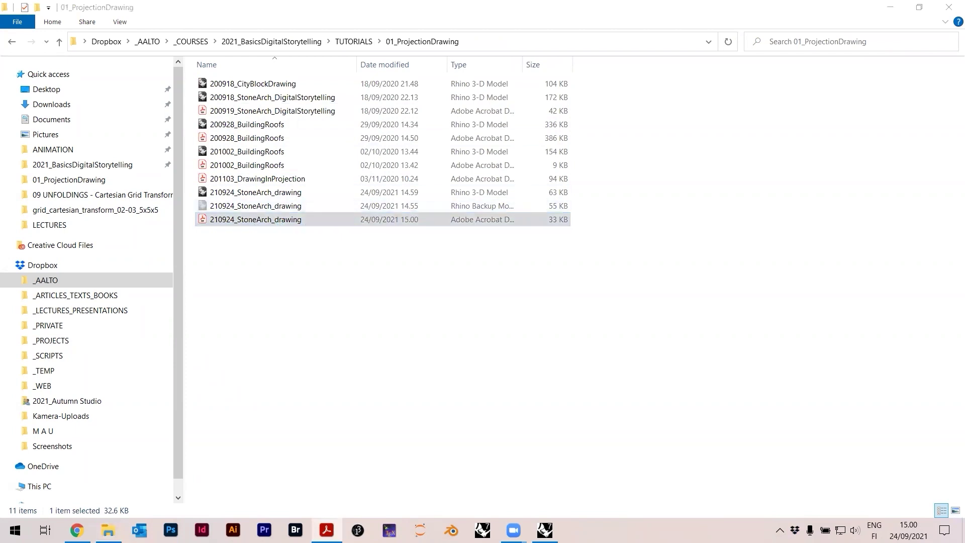
left_click(797, 129)
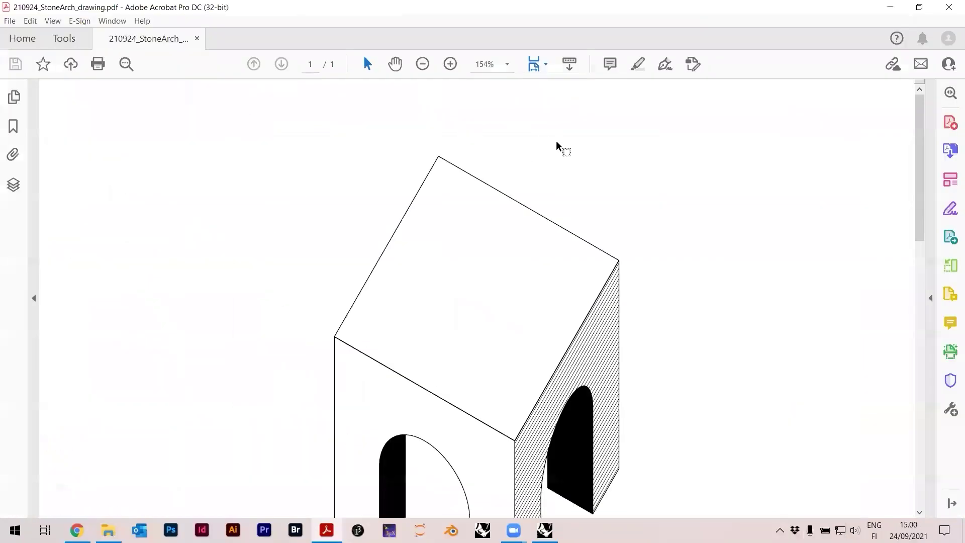
- Examine the printed PDF as one full page and the arch block's outlines, hatch and solid fills at up to 300% zoom
left_click(534, 70)
left_click(570, 101)
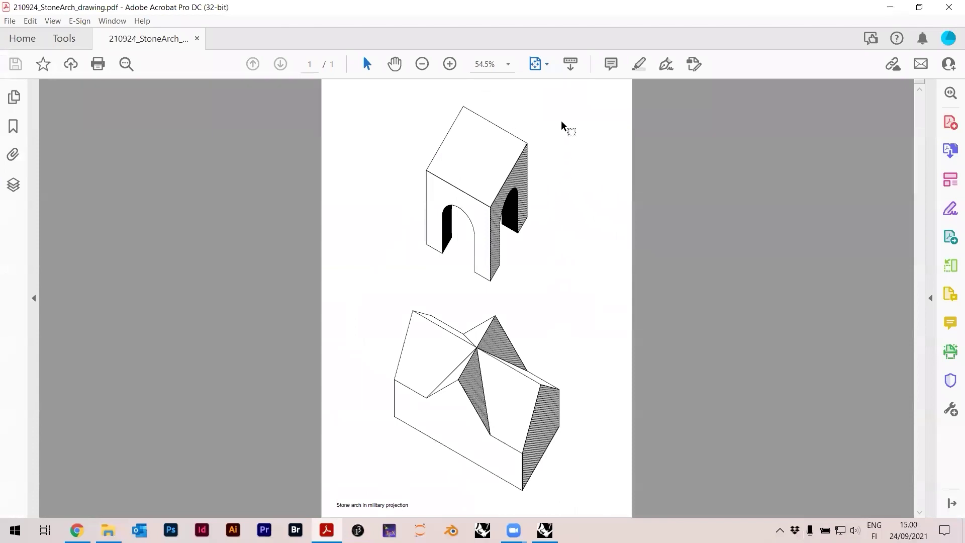
left_click(450, 64)
key("ctrl+2")
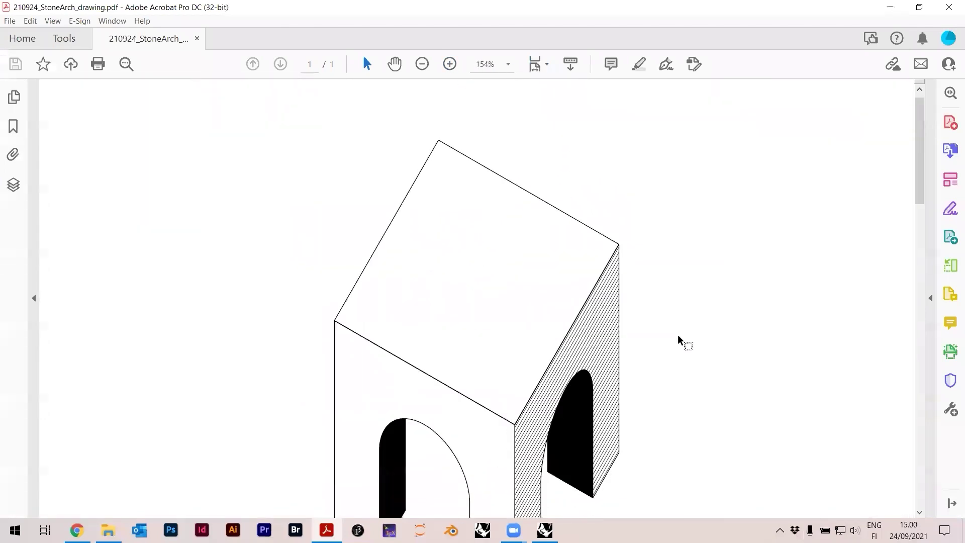
scroll(533, 176, "down", 3)
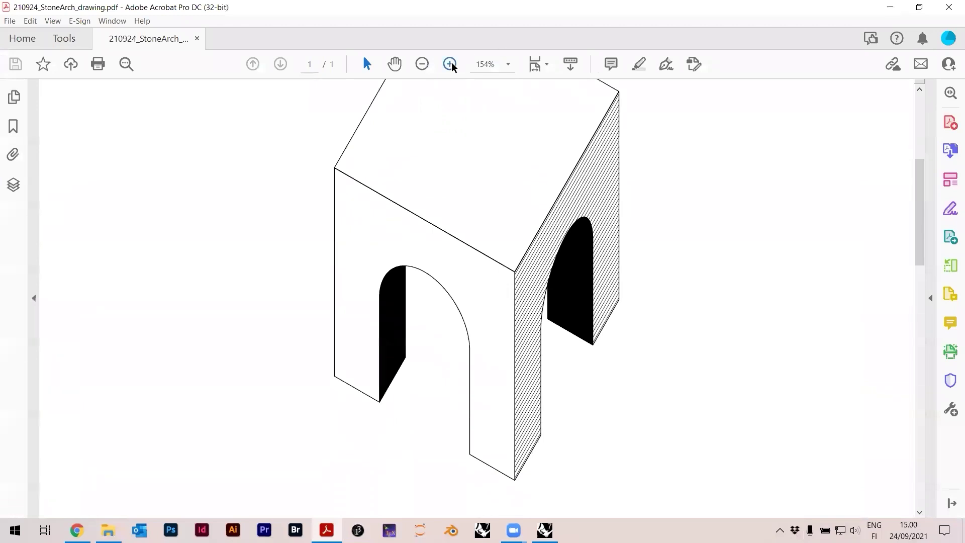
left_click(449, 63)
left_click(450, 64)
scroll(476, 377, "down", 3)
scroll(642, 495, "right", 8)
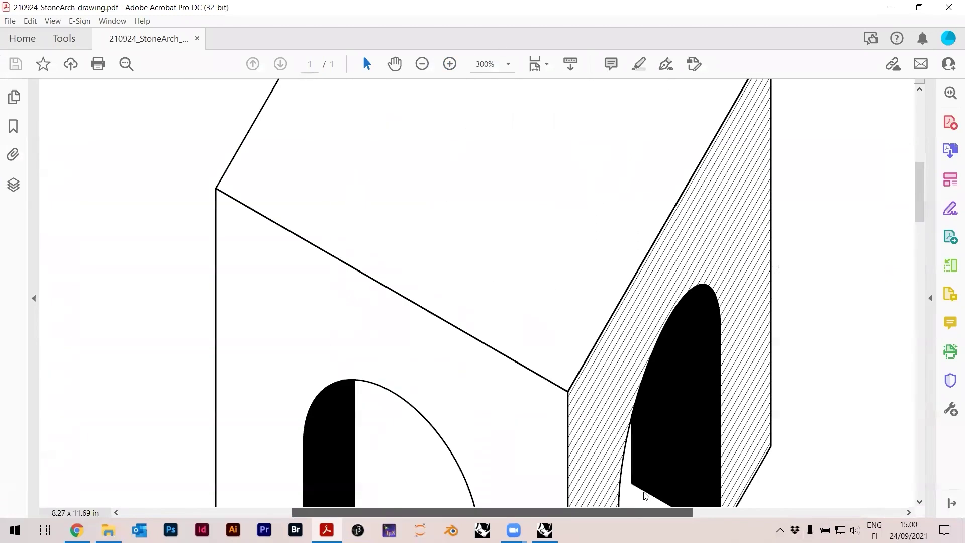
scroll(920, 201, "down", 10)
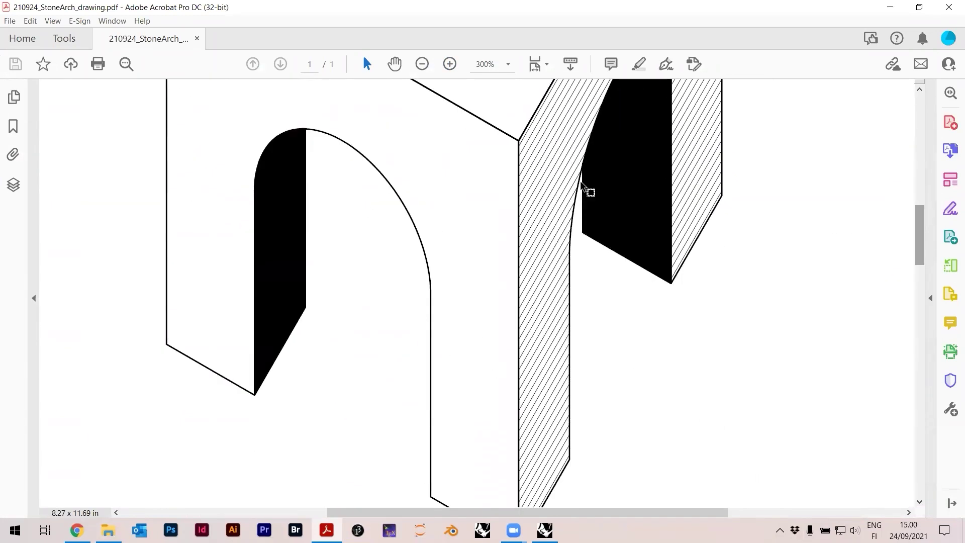
- Examine the cross-gabled roof's outlines and hatched faces in the PDF at 600% zoom
left_click(449, 63)
left_click(449, 63)
mouse_move(364, 512)
left_mouse_down()
mouse_move(488, 512)
mouse_move(472, 366)
left_mouse_up()
scroll(471, 410, "down", 1)
scroll(498, 299, "right", 5)
scroll(499, 299, "up", 3)
left_click_drag(918, 232, 919, 367)
mouse_move(553, 512)
left_mouse_down()
mouse_move(492, 518)
mouse_move(506, 488)
left_mouse_up()
left_click_drag(918, 347, 918, 449)
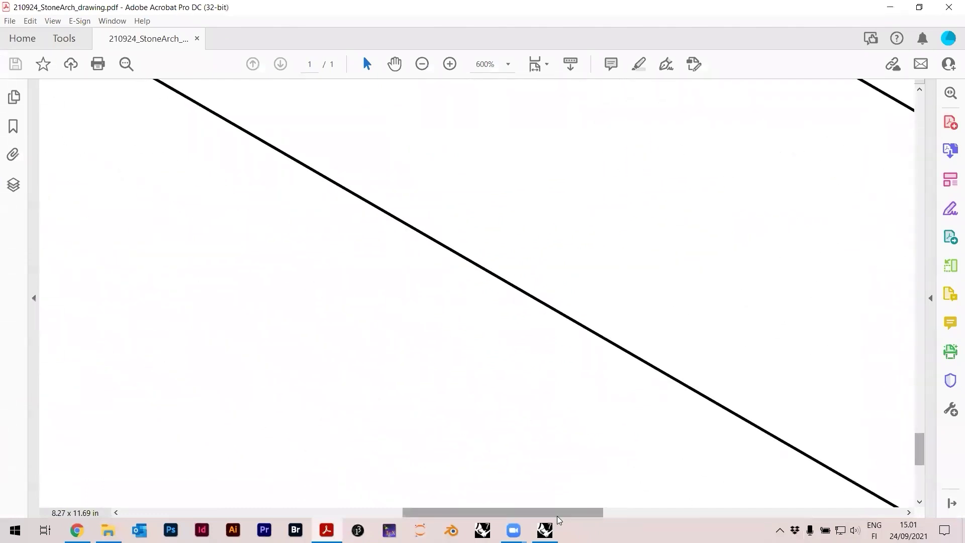
scroll(737, 394, "up", 10)
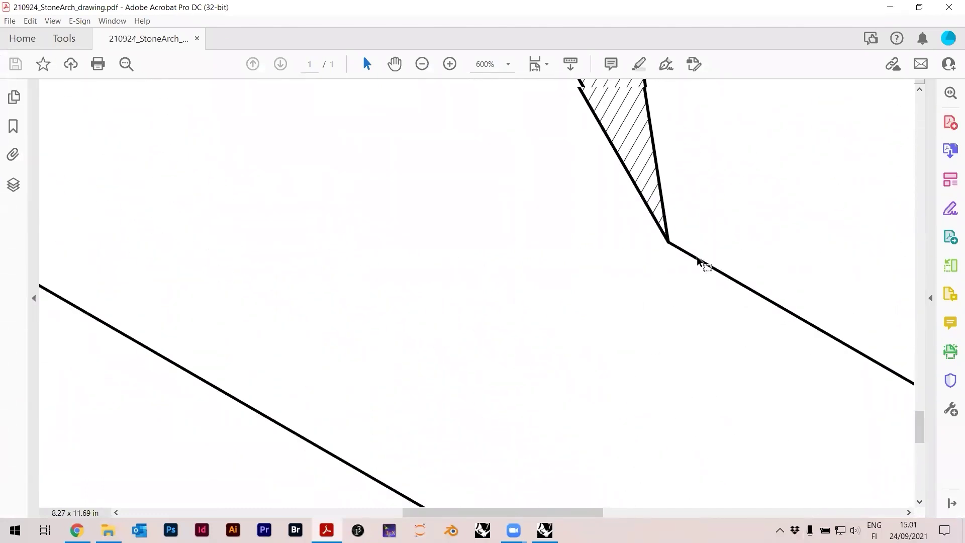
scroll(703, 251, "up", 12)
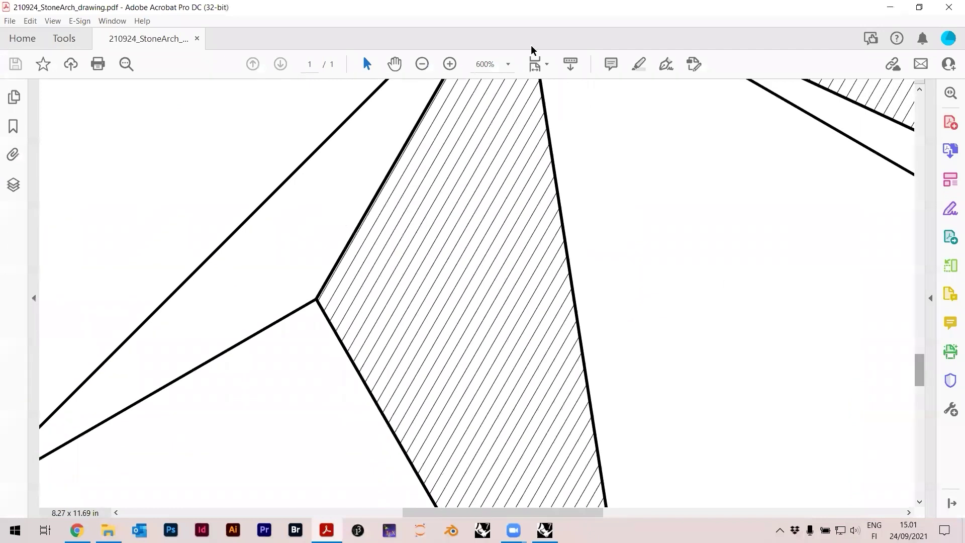
- Compare the roof's outline thickness with its hatch lines at the corner of the hatched face, up to 6400% zoom
left_click(450, 63)
left_click(451, 63)
scroll(722, 334, "down", 4)
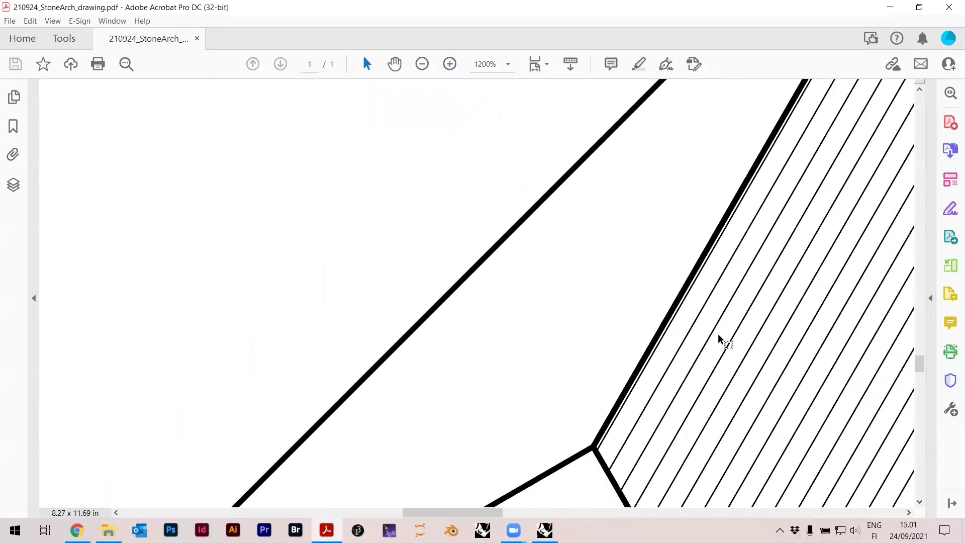
scroll(469, 312, "right", 5, "shift")
scroll(474, 190, "down", 3)
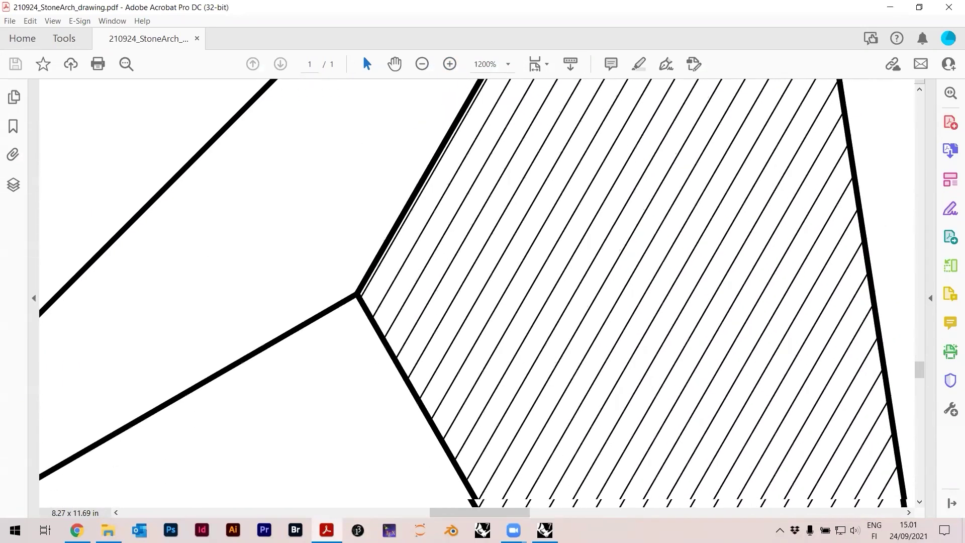
scroll(573, 349, "up", 2, "ctrl")
scroll(517, 427, "down", 1)
mouse_move(461, 511)
left_mouse_down()
mouse_move(485, 512)
mouse_move(473, 512)
left_mouse_up()
scroll(469, 347, "down", 1)
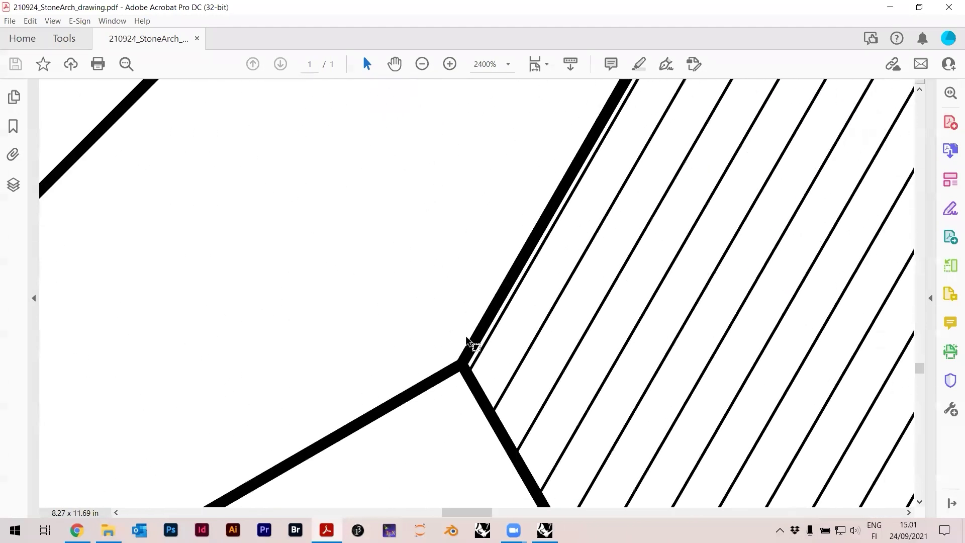
left_click(449, 63)
left_click(450, 64)
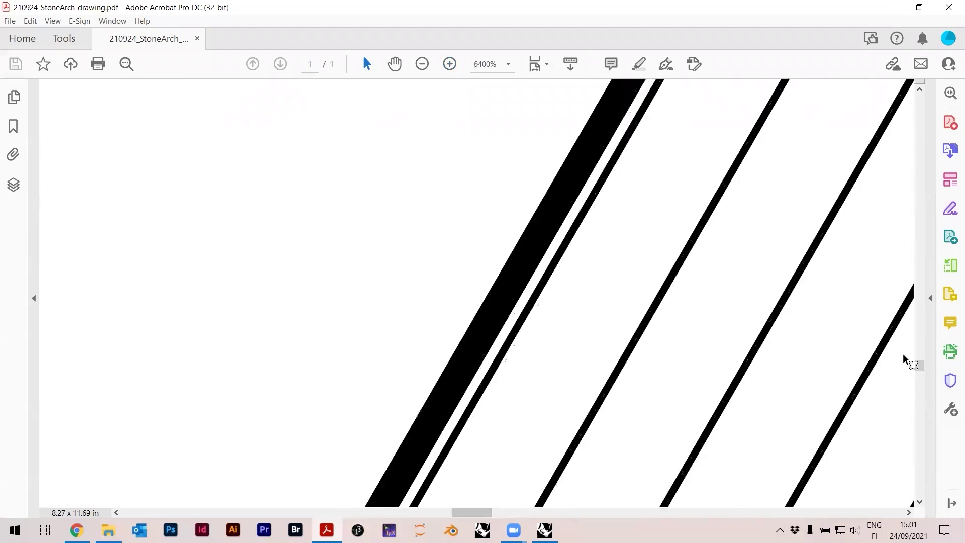
left_click_drag(919, 365, 918, 370)
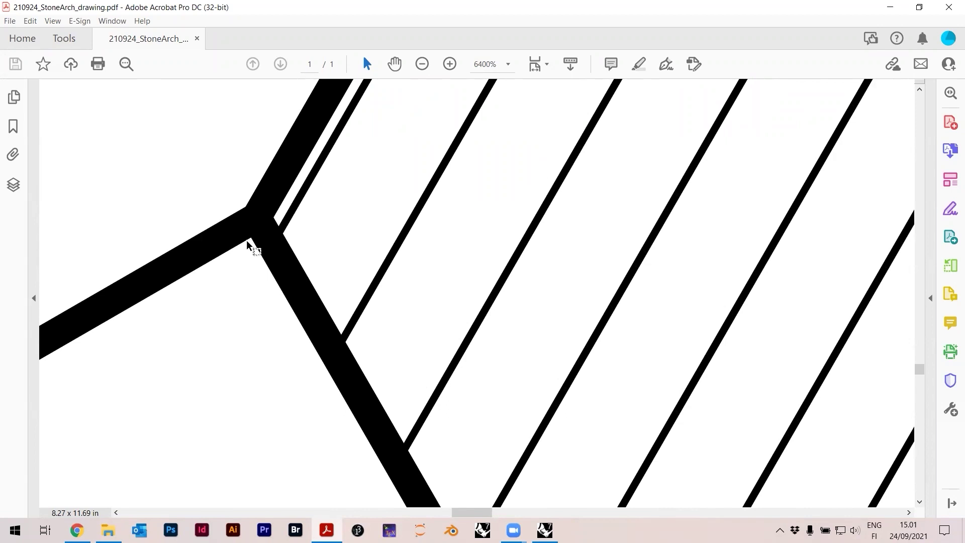
- Review the full PDF page and inspect the hatching around the solid black opening in the arch block's side face at 600%
left_click(536, 64)
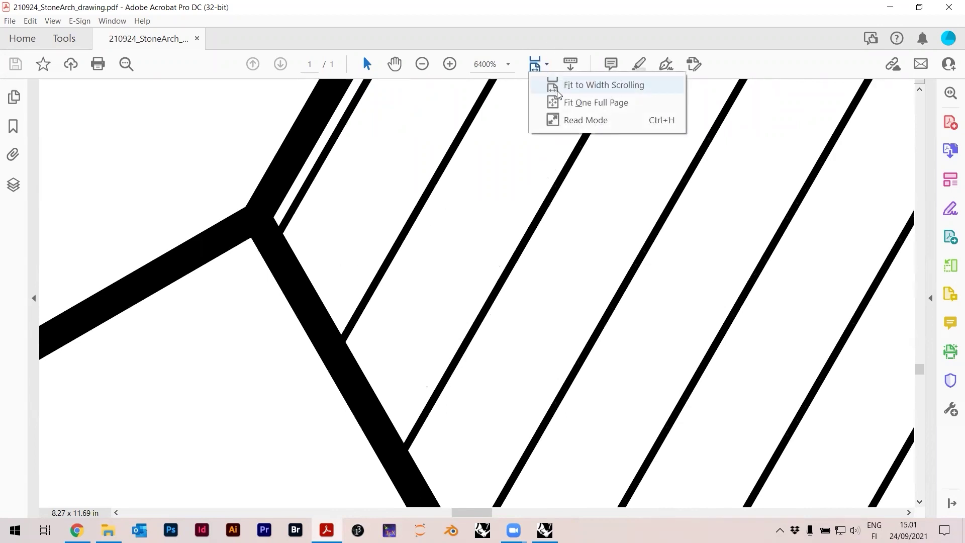
left_click(555, 101)
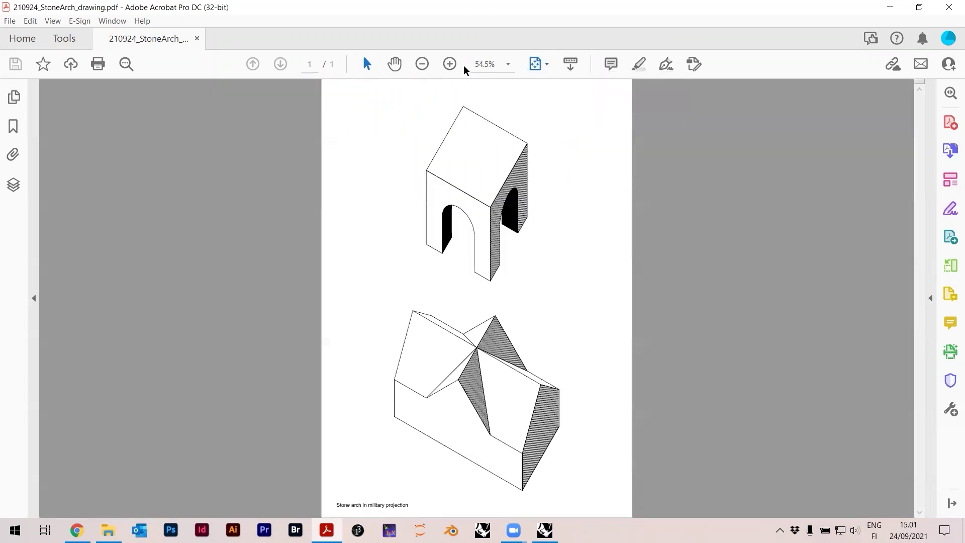
left_click(449, 64)
left_click(450, 64)
left_click(450, 64)
left_click(450, 64)
left_click(450, 64)
left_click(450, 64)
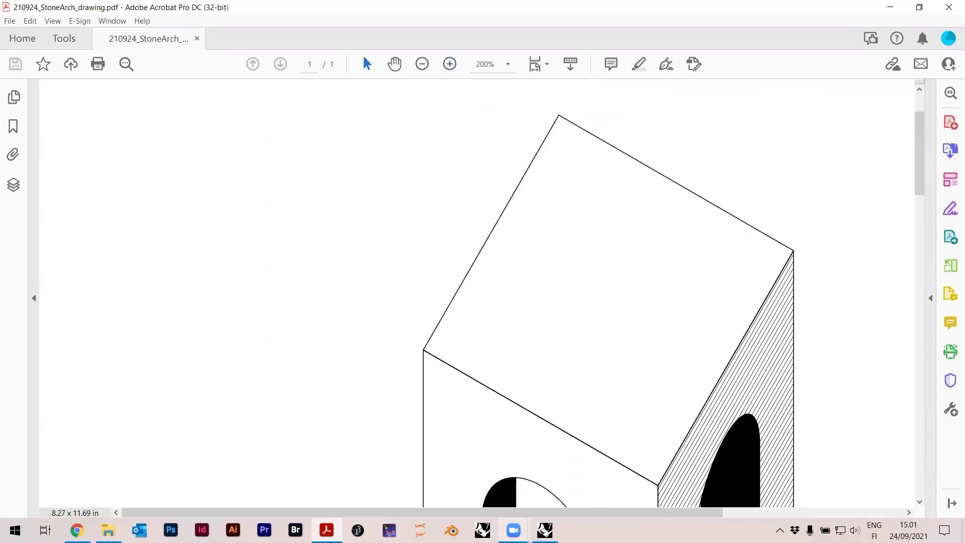
left_click_drag(525, 512, 639, 513)
scroll(923, 243, "down", 3)
scroll(923, 243, "down", 2)
left_click(450, 64)
left_click(450, 64)
left_click(450, 63)
left_click_drag(409, 513, 681, 513)
scroll(672, 340, "down", 1)
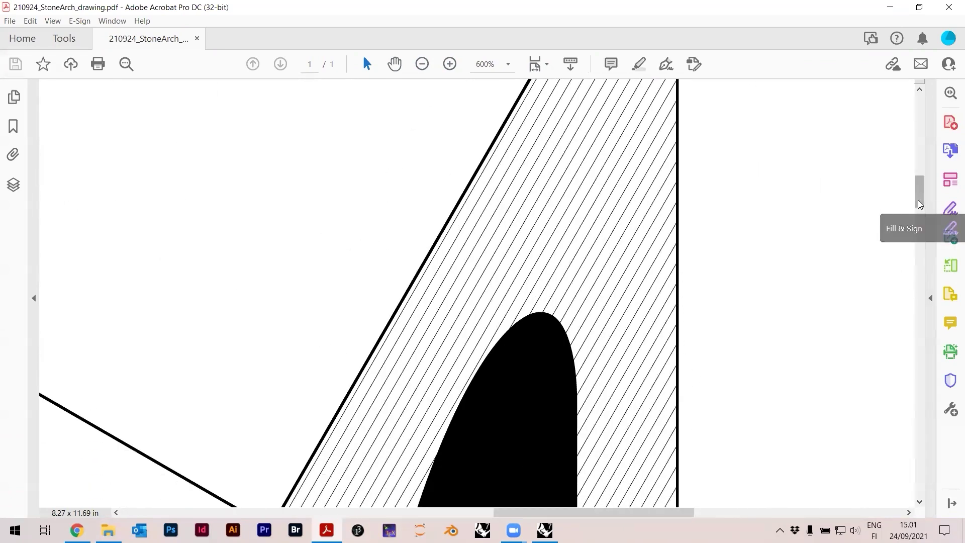
- Inspect the outlines and hatching at the lower roof corner of the arch block at 1200% zoom and return to the full-page view
scroll(919, 205, "down", 5)
left_click(449, 63)
left_click(449, 64)
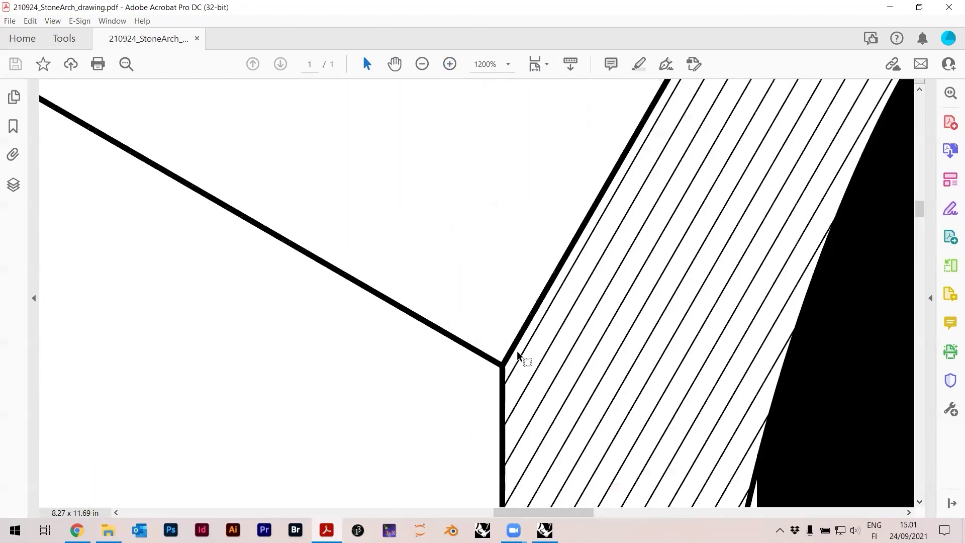
scroll(534, 258, "down", 2)
scroll(577, 377, "down", 5)
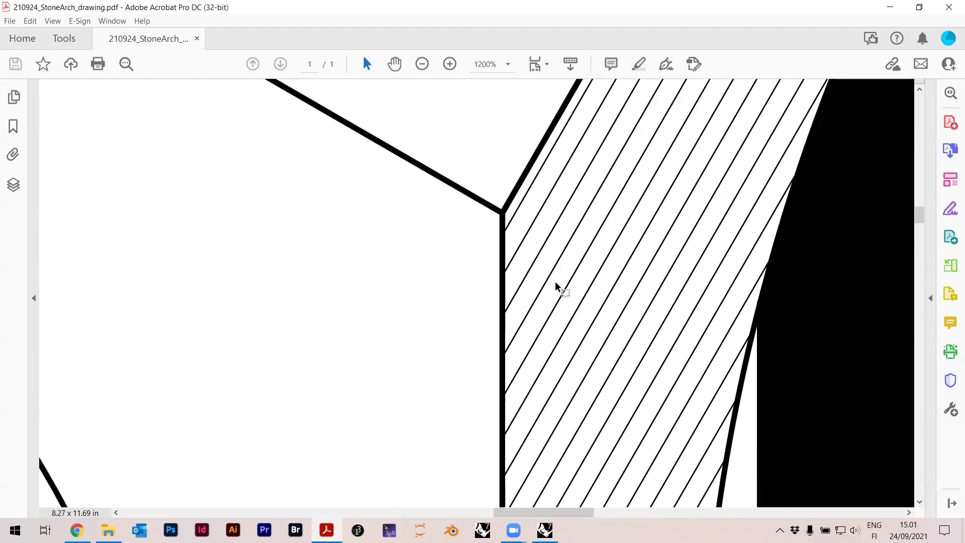
left_click(542, 64)
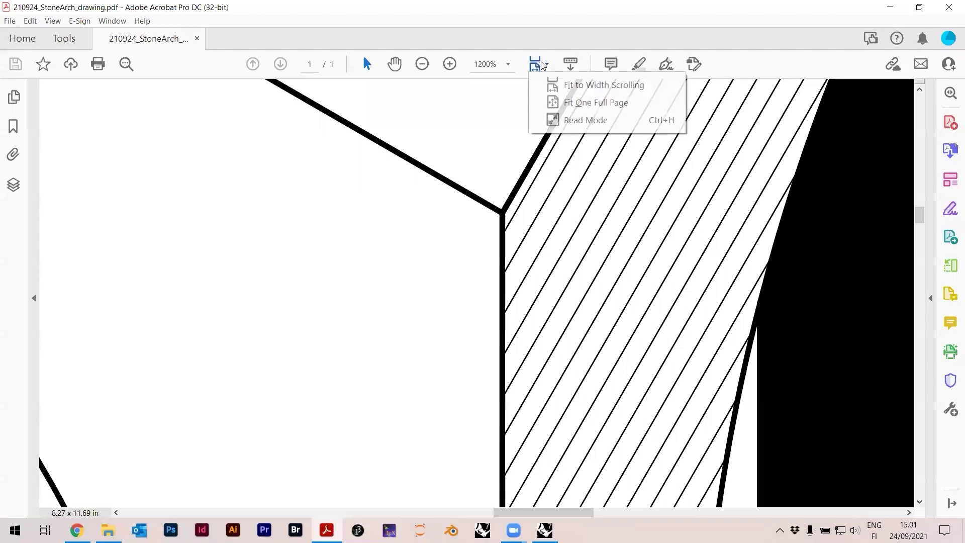
left_click(554, 101)
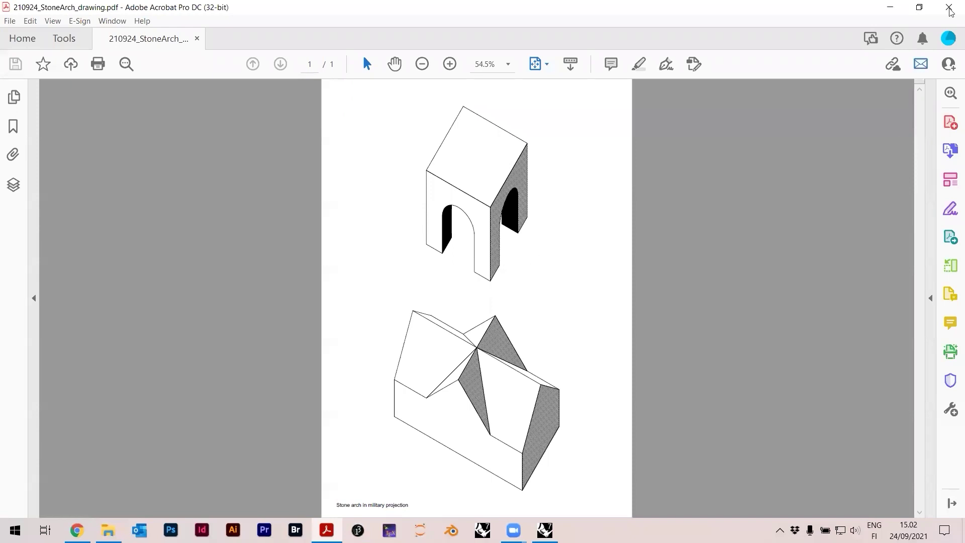
- Switch to Rhino, save the stone arch drawing, and bring up its 01_ProjectionDrawing folder in File Explorer
key("alt+Tab")
key("alt+Tab")
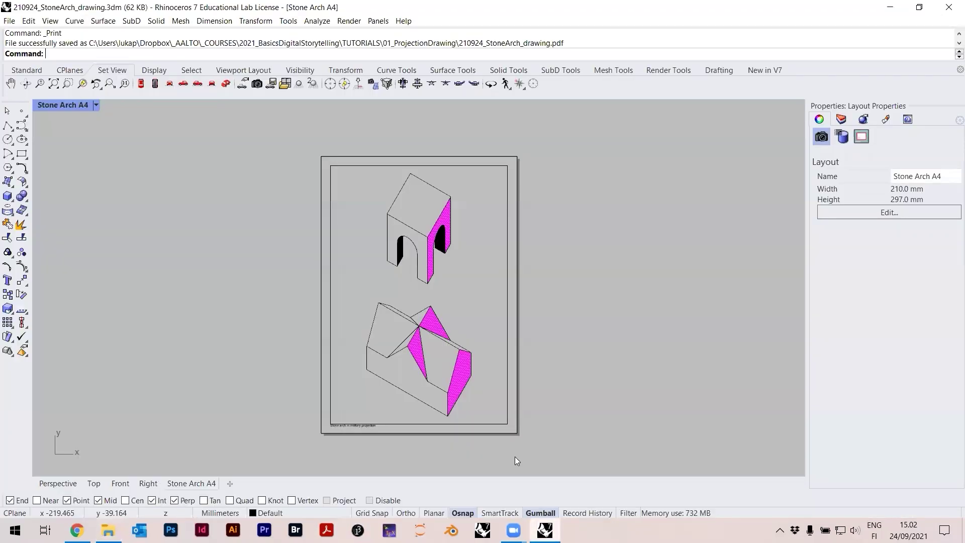
key("ctrl+s")
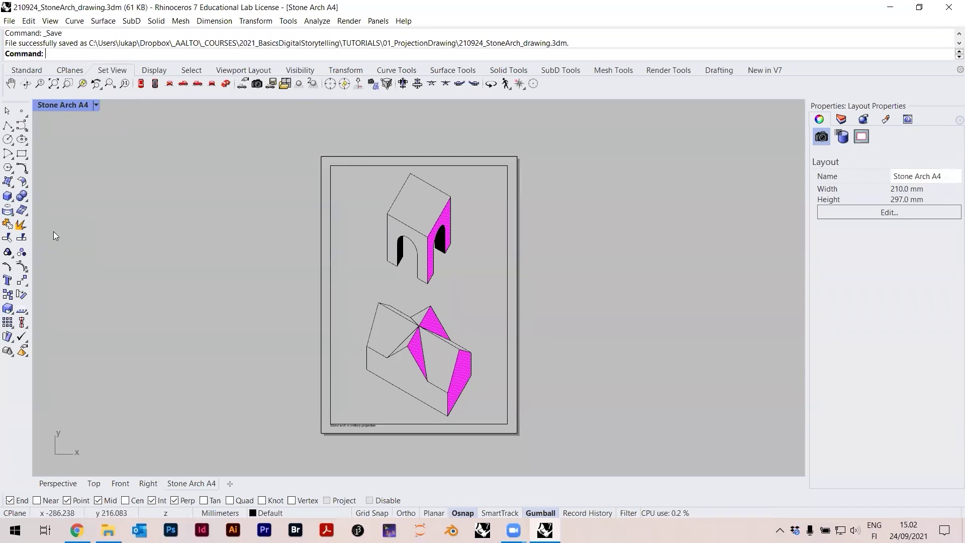
left_click(108, 530)
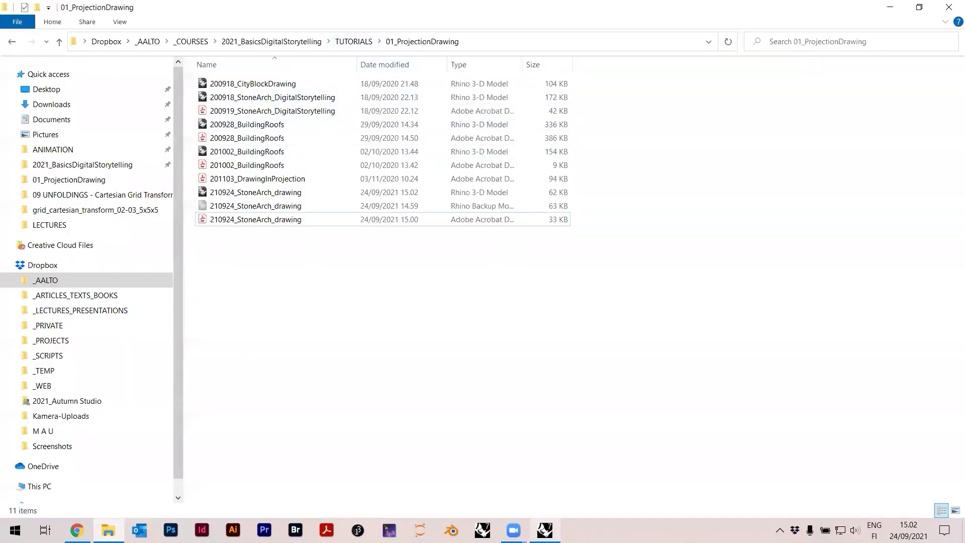
- Create a new Rhino document from the Large Objects - Millimeters template and maximize the Top viewport
left_click(545, 531)
left_click(9, 21)
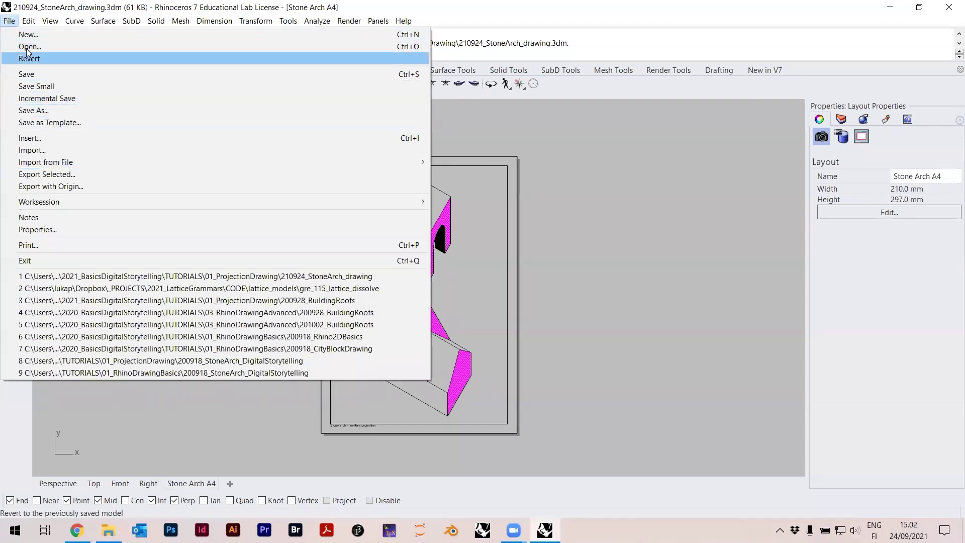
left_click(28, 34)
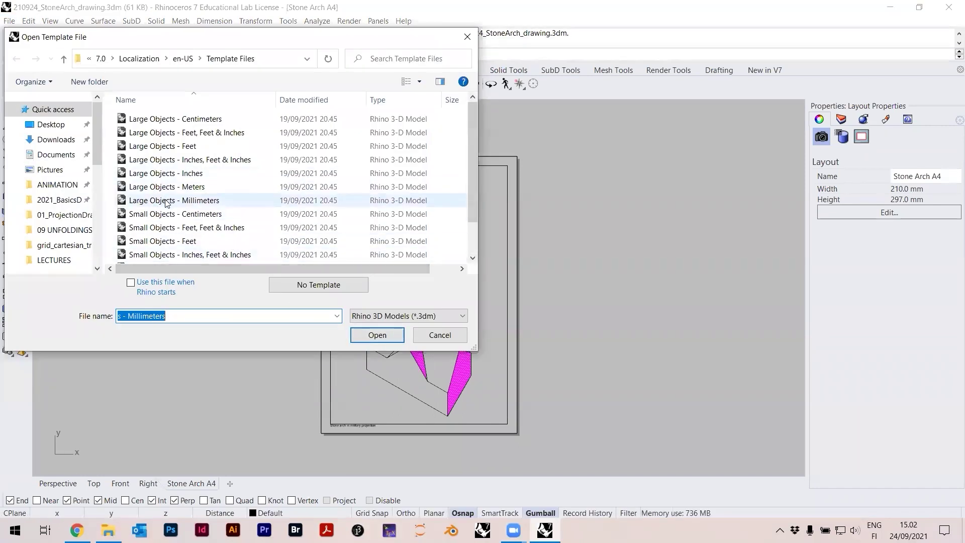
left_click(216, 200)
left_click(377, 335)
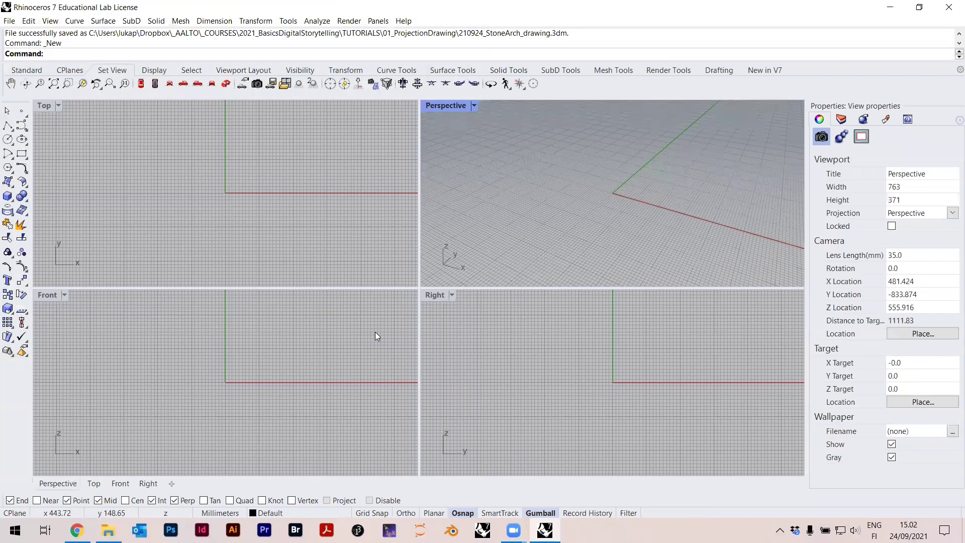
double_click(43, 105)
scroll(243, 272, "down", 10)
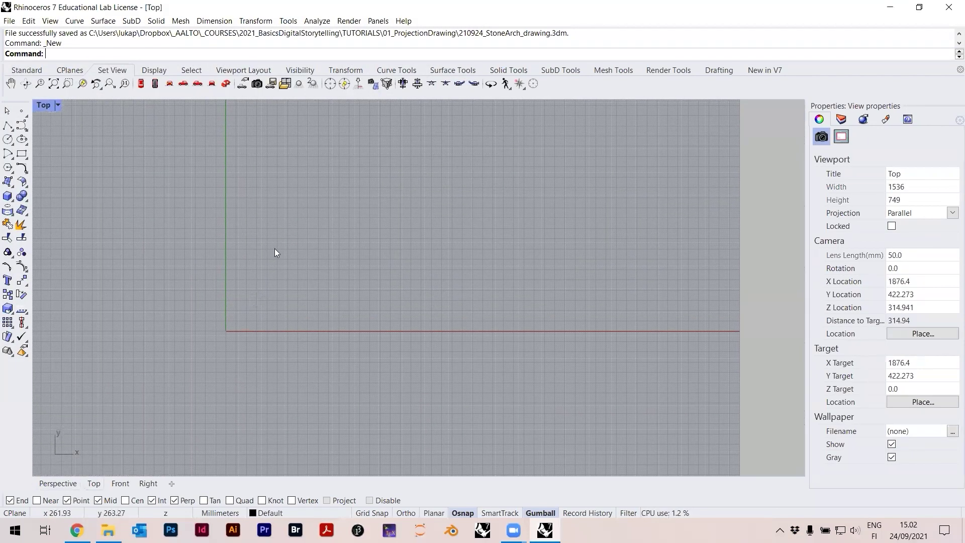
- Turn off the grid lines in all viewports through the document's grid options
left_click(28, 70)
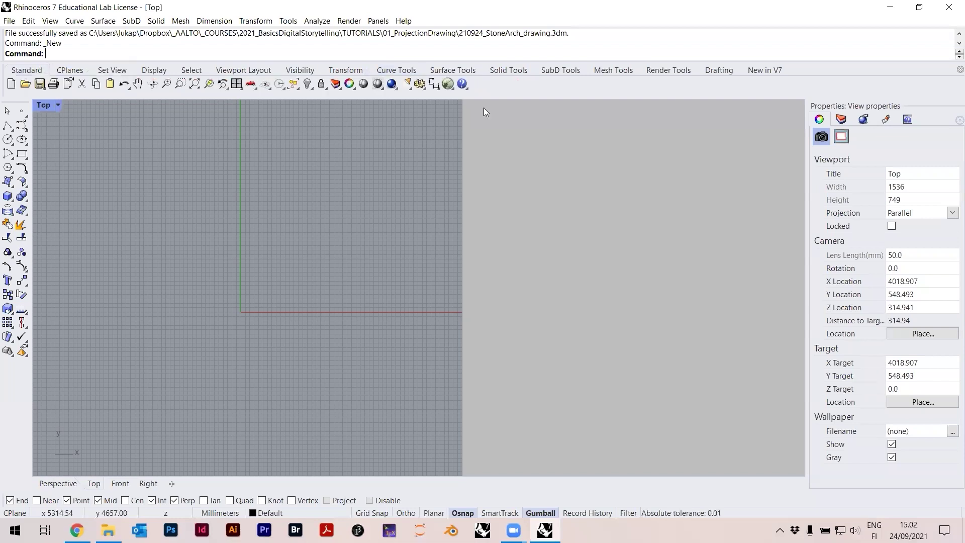
left_click(435, 83)
left_click(319, 102)
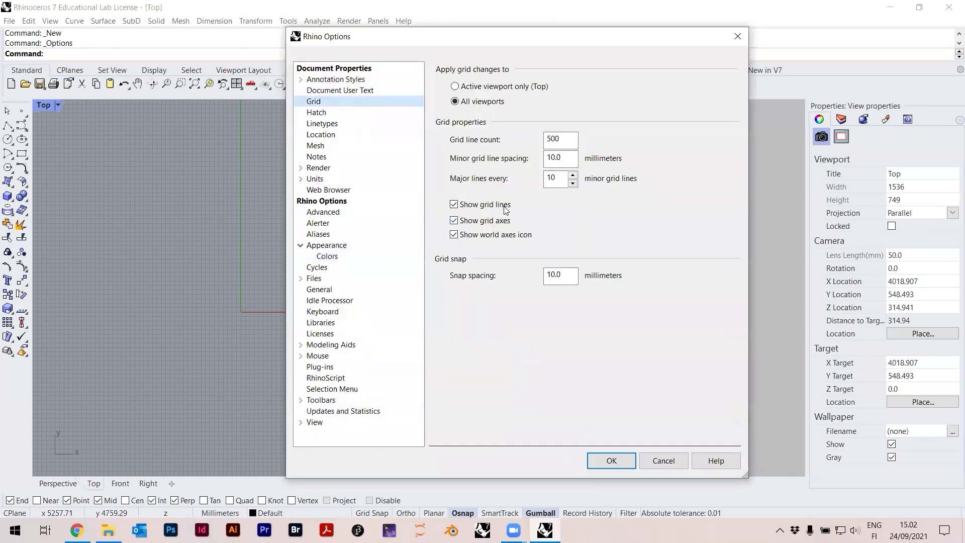
left_click(495, 210)
left_click(611, 460)
right_click_drag(449, 335, 489, 379)
scroll(330, 360, "up", 2)
- Switch to File Explorer and browse to the Helsinki base plan folder under MATERIALS and CITY PLANS of the course folder
key("alt+Tab")
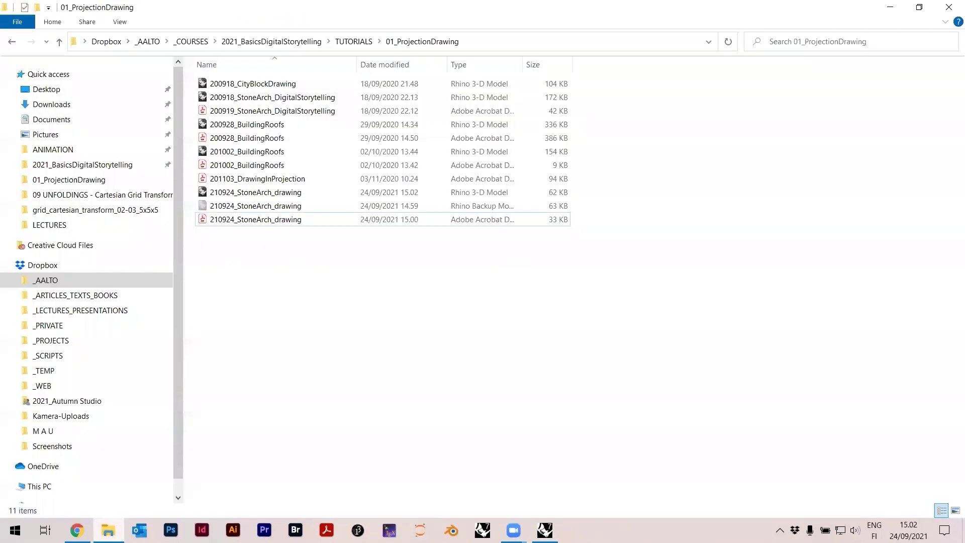
left_click(309, 43)
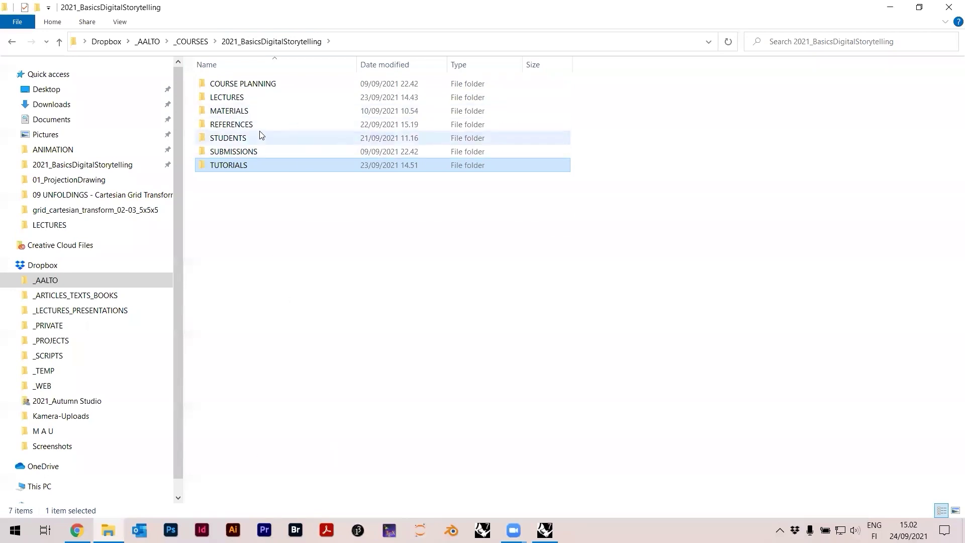
left_click(246, 153)
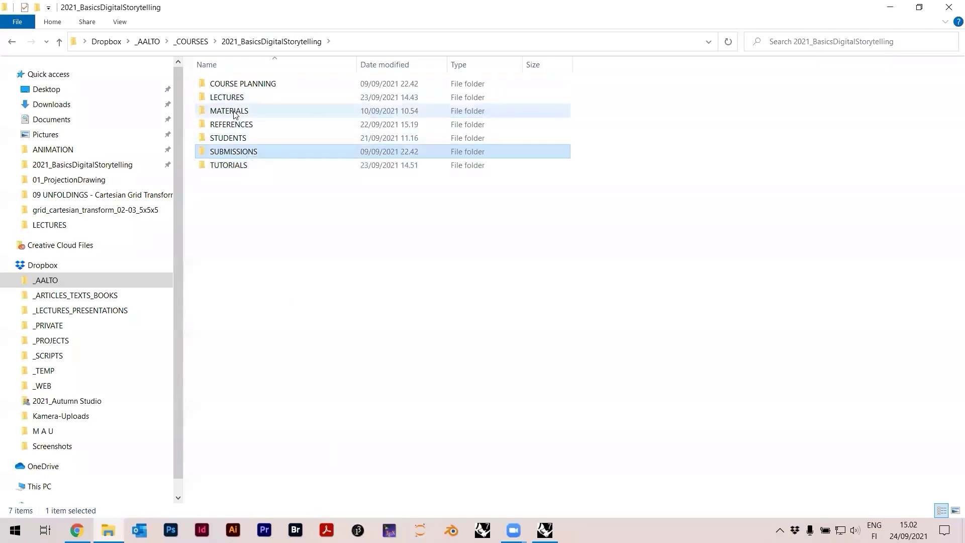
double_click(234, 112)
double_click(239, 84)
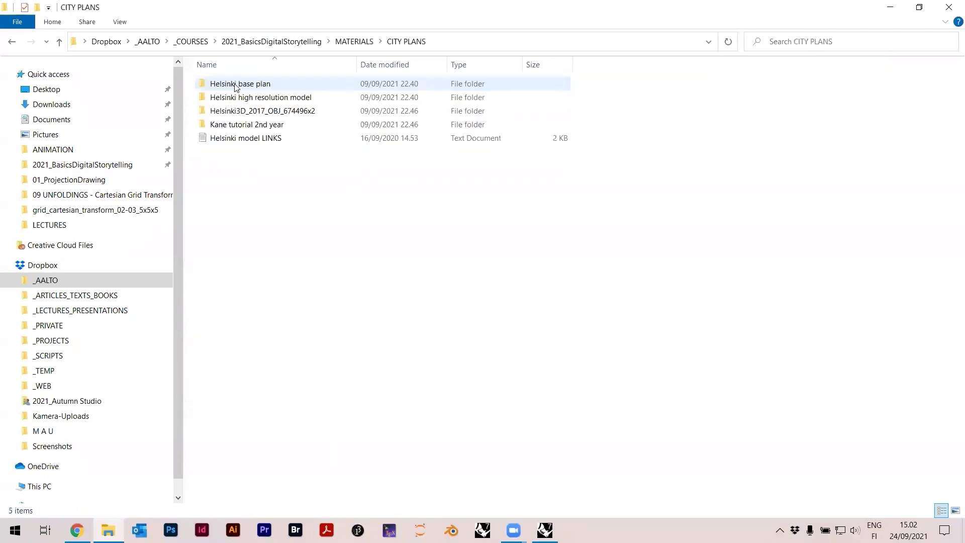
double_click(240, 84)
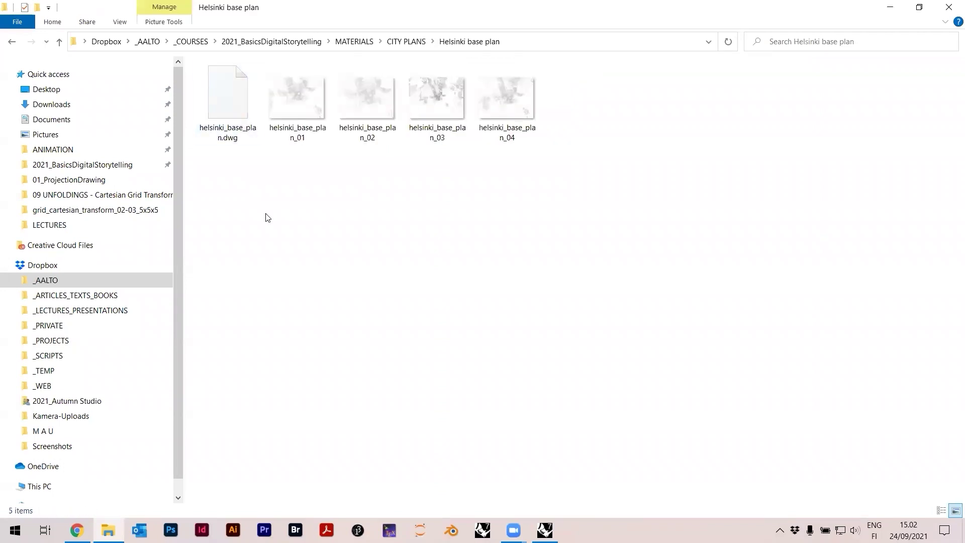
- Open helsinki_base_plan.dwg in Rhino with model and layout units in Millimeters, and maximize the Top viewport
left_click(233, 126)
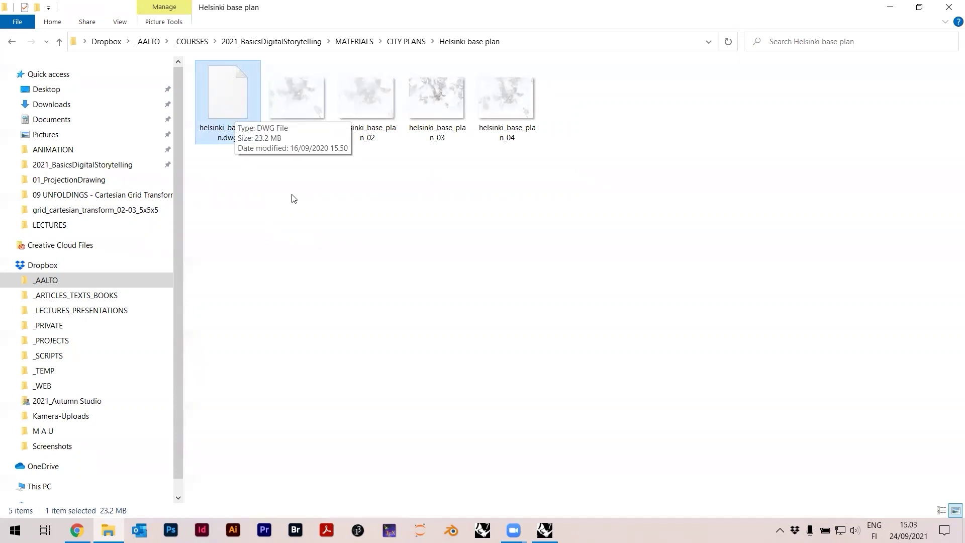
left_click_drag(234, 116, 456, 205)
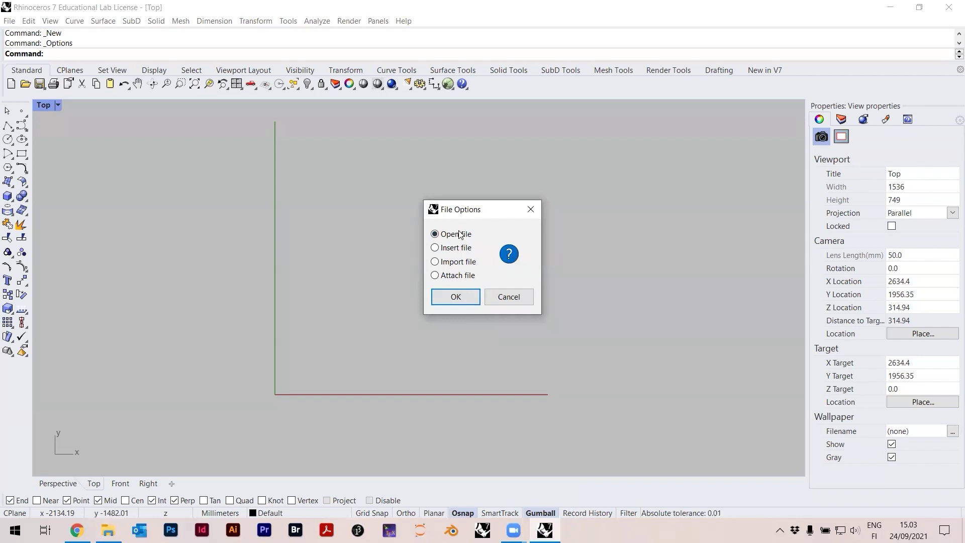
left_click(462, 299)
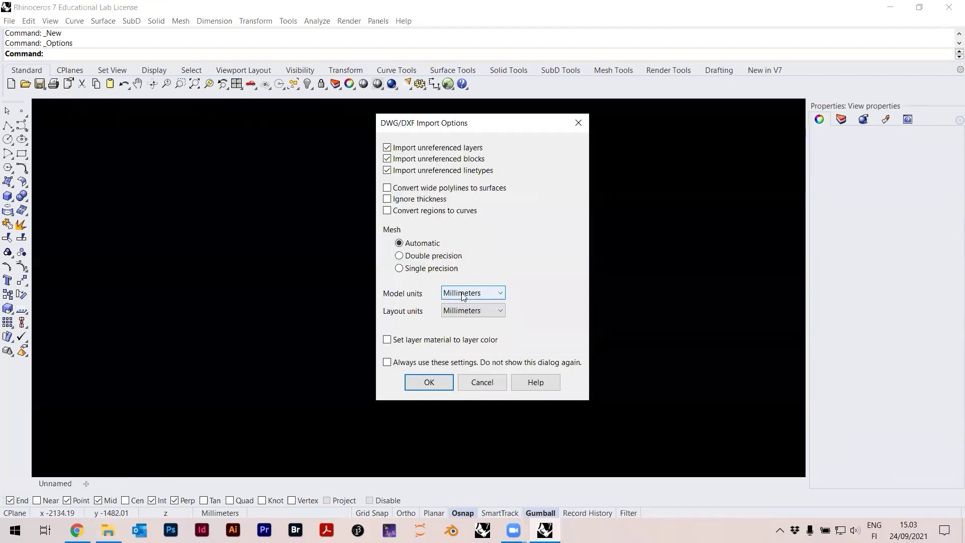
left_click(430, 382)
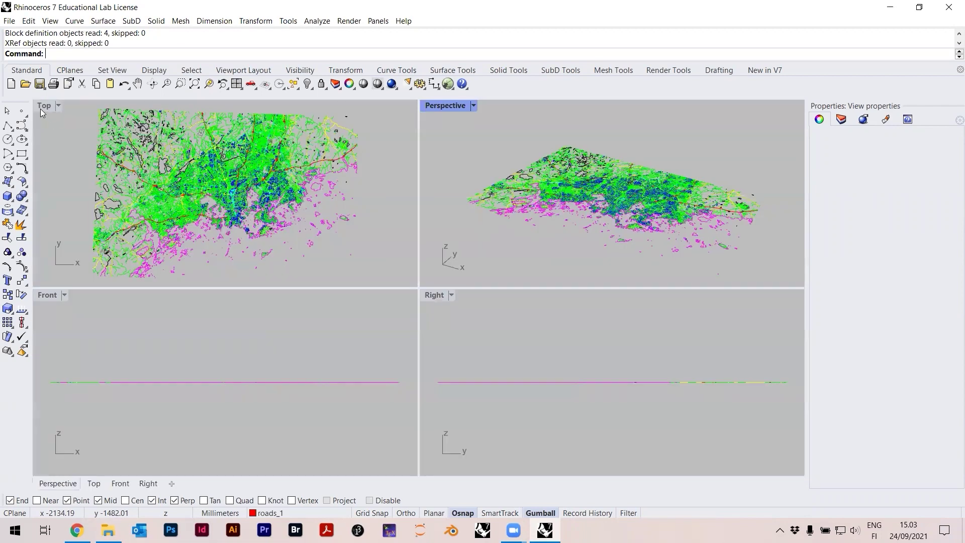
double_click(42, 106)
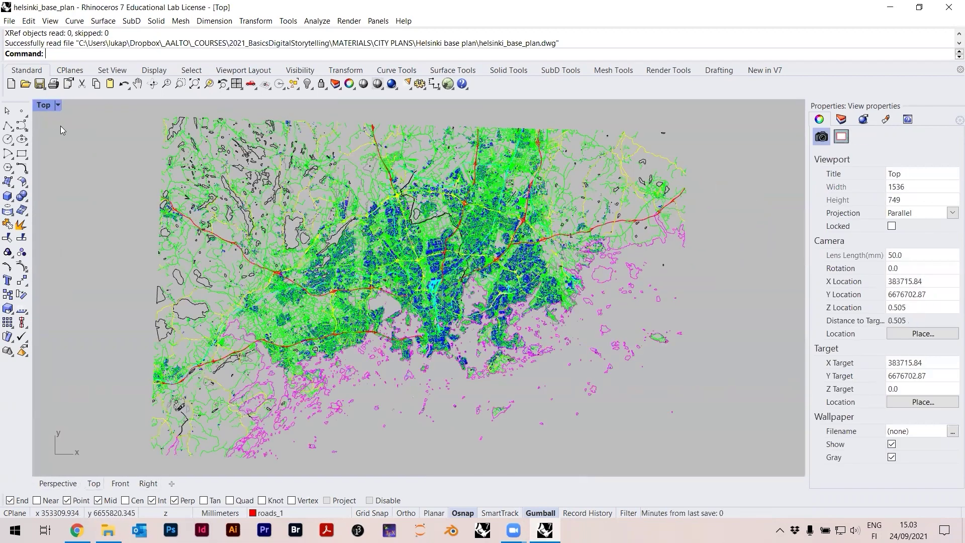
- Examine the Helsinki base plan from the whole city down to the building blocks by the waterfront
scroll(453, 195, "up", 5)
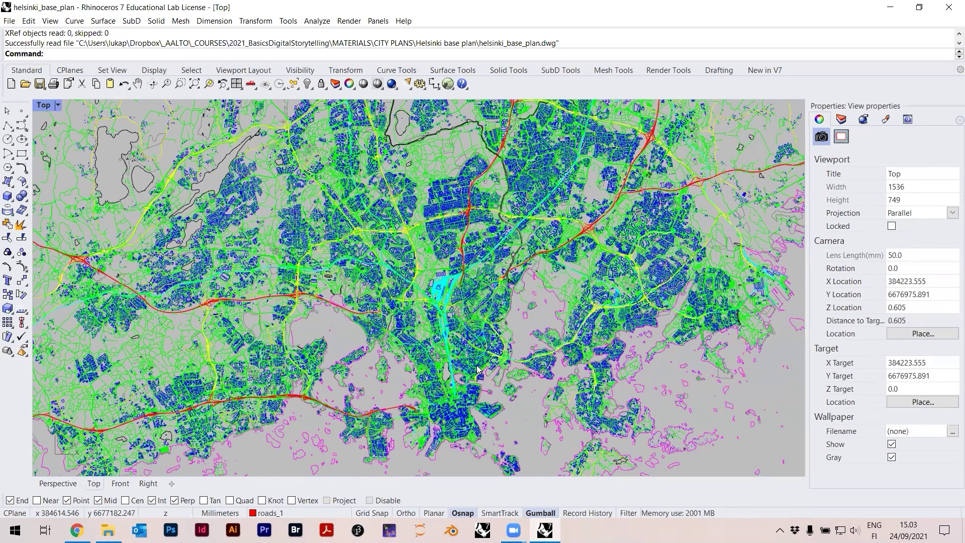
scroll(458, 298, "up", 3)
scroll(468, 239, "up", 8)
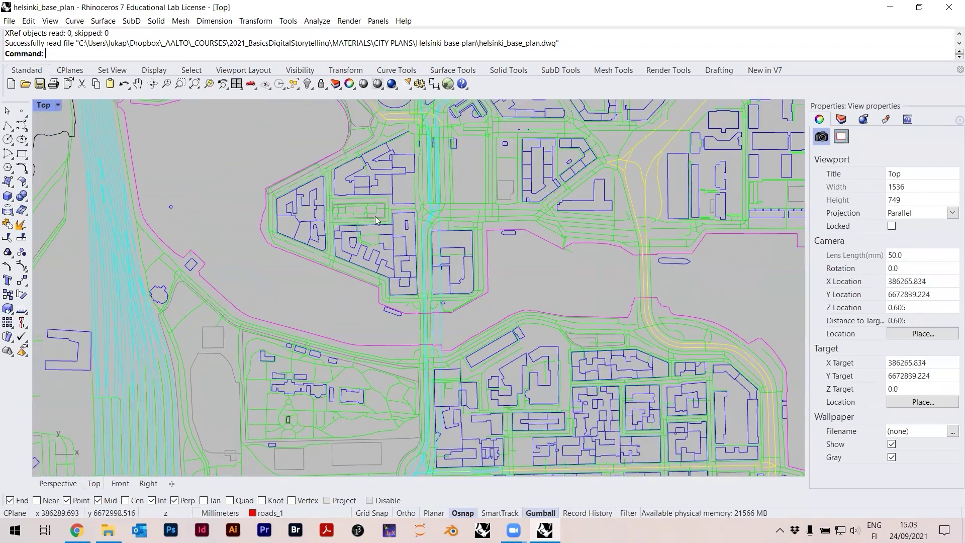
right_click_drag(309, 271, 256, 352)
scroll(233, 302, "up", 2)
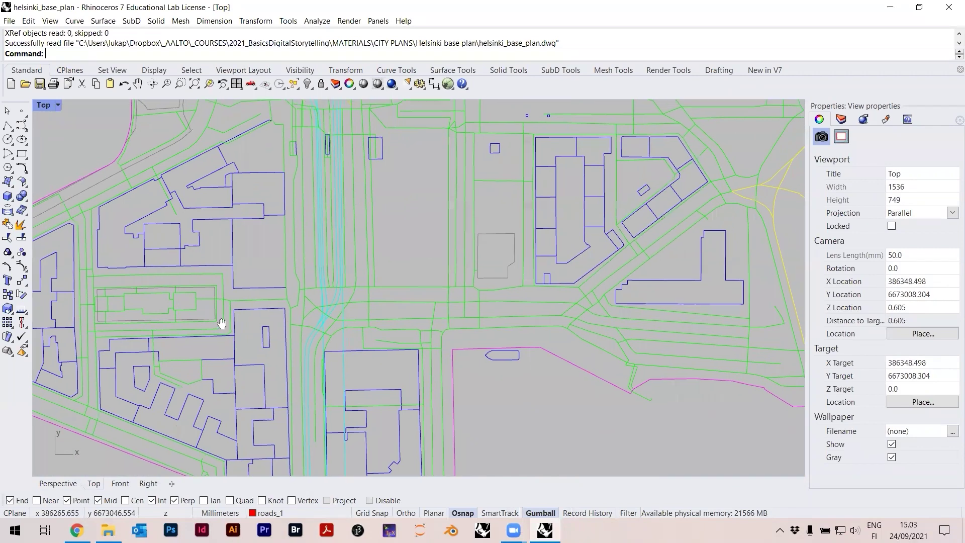
scroll(435, 235, "down", 5)
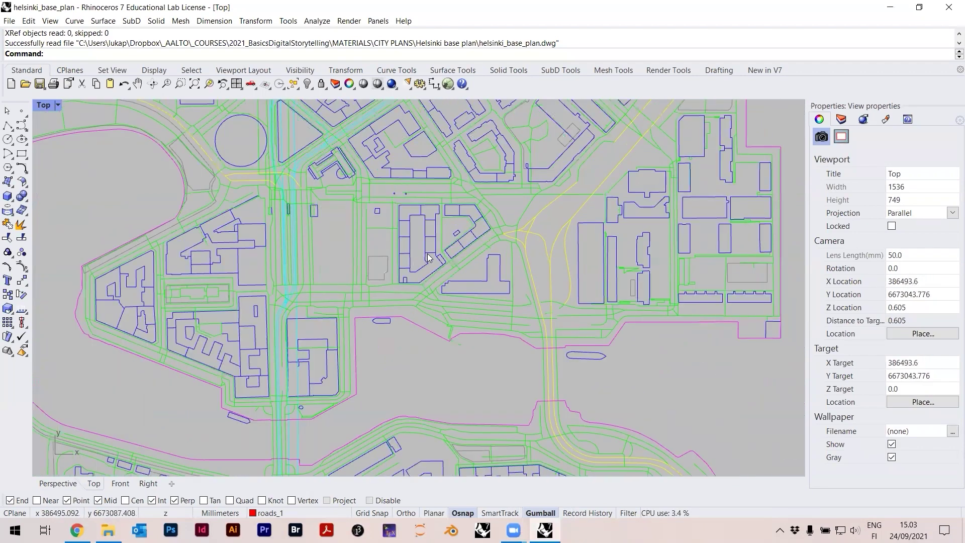
scroll(400, 308, "down", 5)
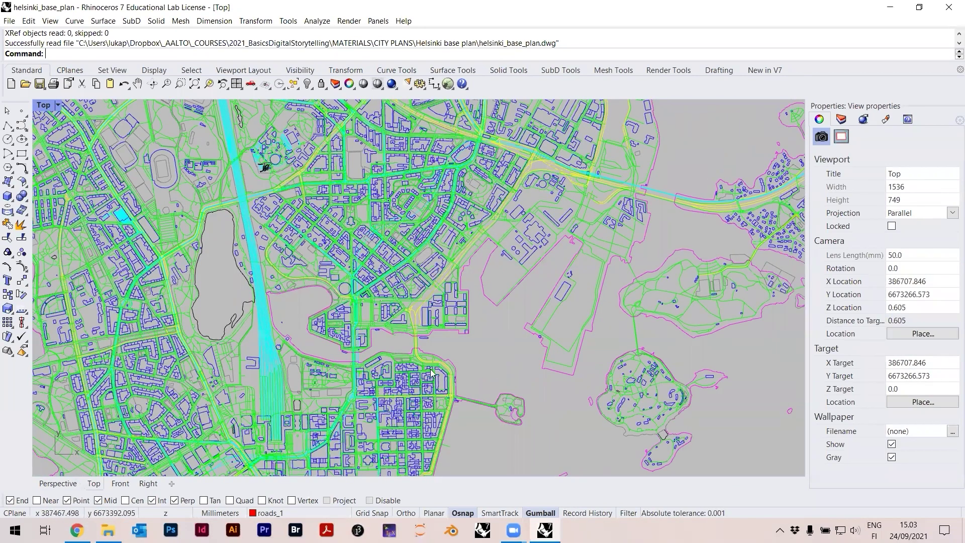
scroll(362, 318, "up", 2)
scroll(373, 272, "up", 8)
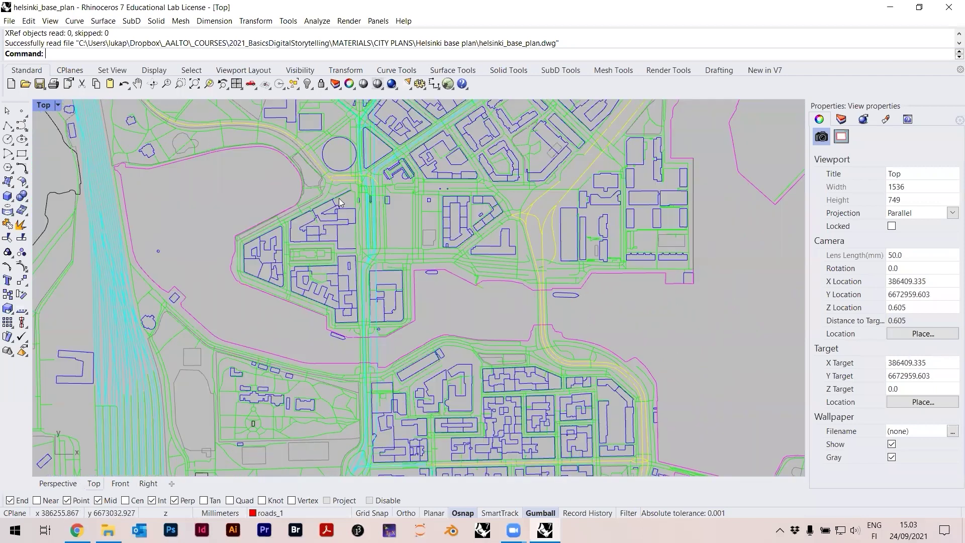
scroll(365, 266, "down", 2)
scroll(366, 265, "up", 2)
- Switch off every layer below roads_1 except the buildings layer
left_click(841, 119)
left_click(864, 181)
left_click(869, 193)
left_click_drag(866, 213, 866, 241)
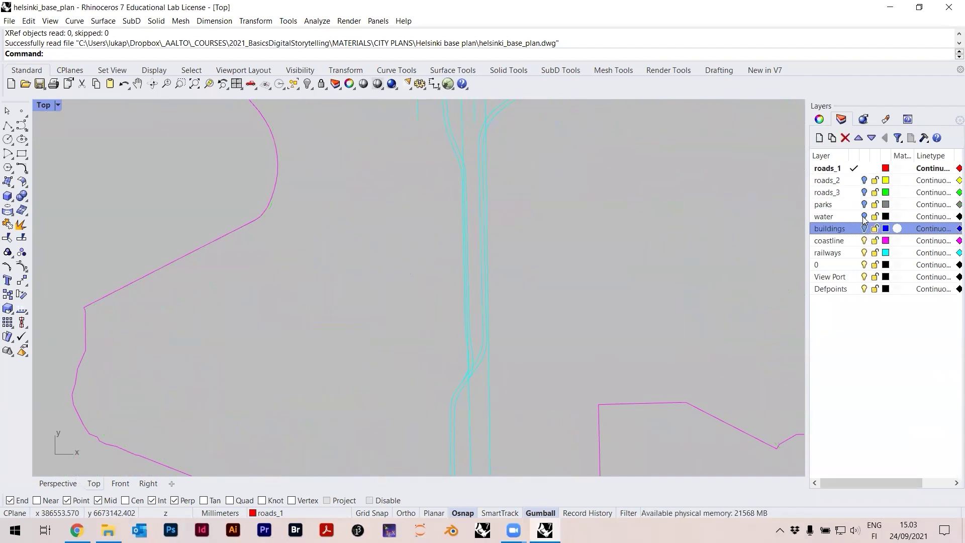
left_click(864, 240)
left_click(864, 252)
left_click(864, 265)
left_click(863, 276)
left_click(865, 289)
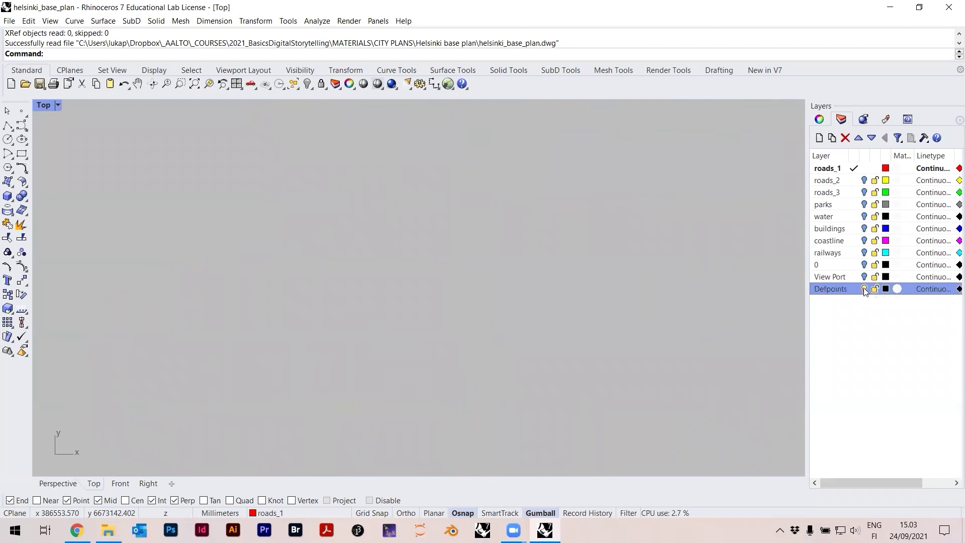
left_click(863, 229)
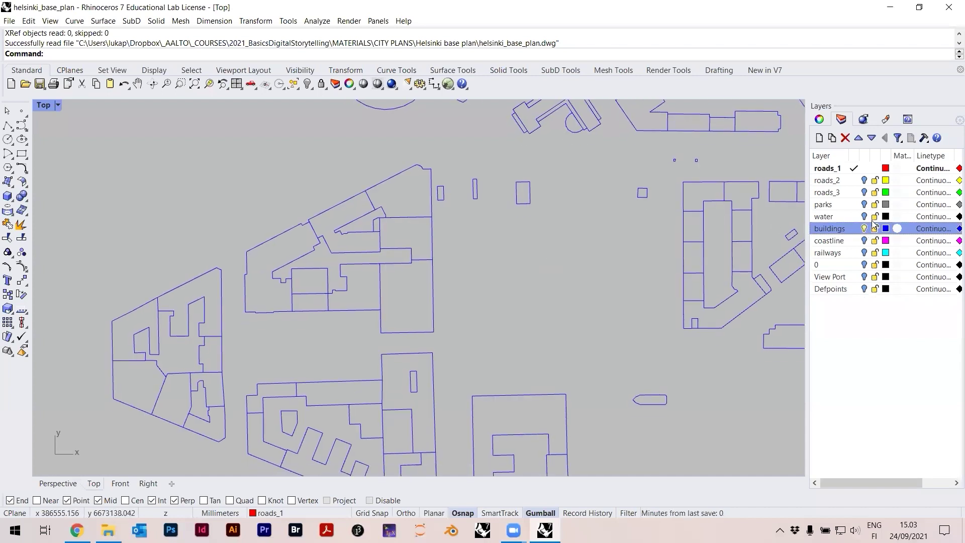
- Select the building outlines of the wedge-shaped block directly above the sawtooth-courtyard block
scroll(501, 261, "down", 2)
scroll(270, 269, "up", 3)
right_click_drag(271, 268, 460, 273)
left_click_drag(548, 365, 312, 191)
left_click_drag(492, 387, 329, 145)
scroll(398, 175, "down", 5)
right_click_drag(477, 222, 482, 237)
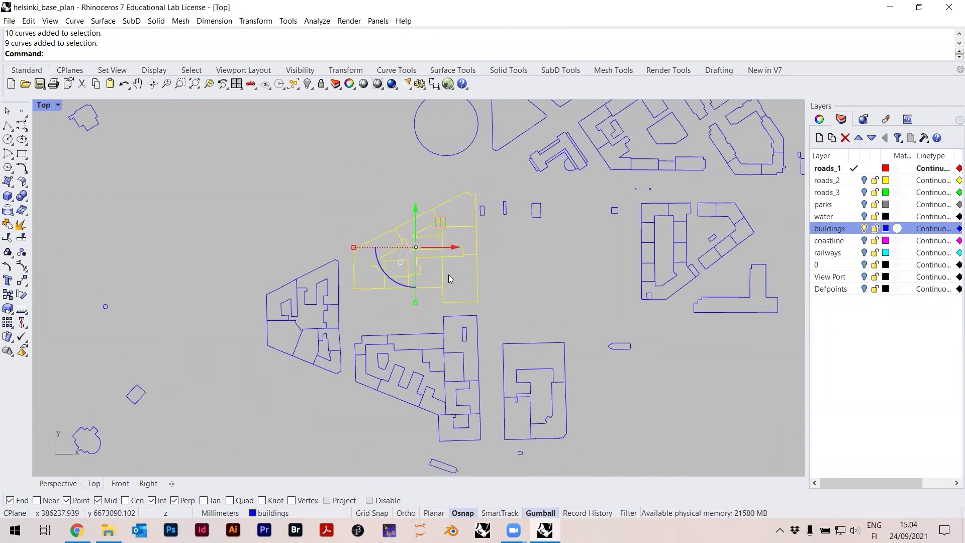
- Copy the building outlines of the two-winged block east of the wedge-shaped block to the clipboard and clear the selection
scroll(617, 224, "up", 4)
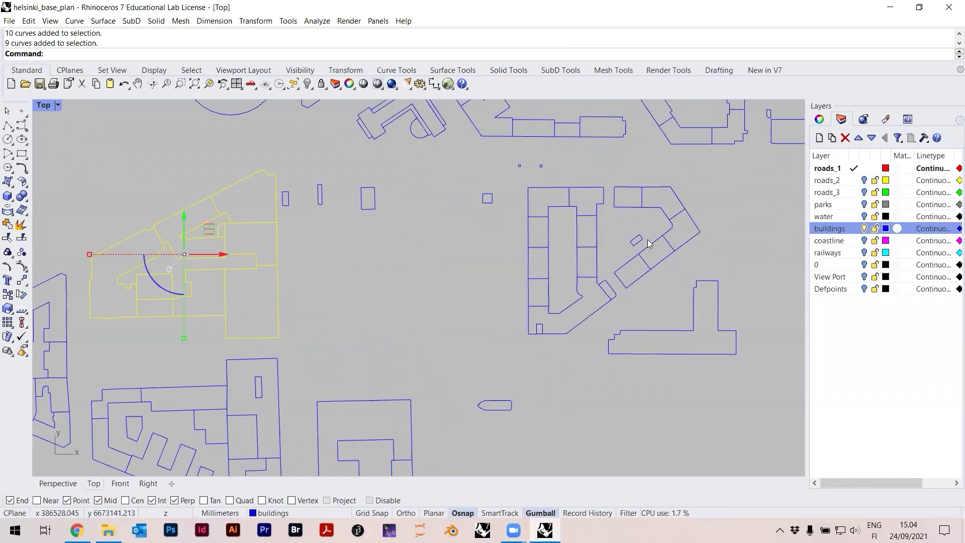
right_click_drag(564, 211, 497, 213)
left_click_drag(445, 175, 637, 344)
scroll(579, 270, "up", 2)
mouse_move(585, 267)
right_mouse_down()
mouse_move(547, 252)
mouse_move(530, 260)
right_mouse_up()
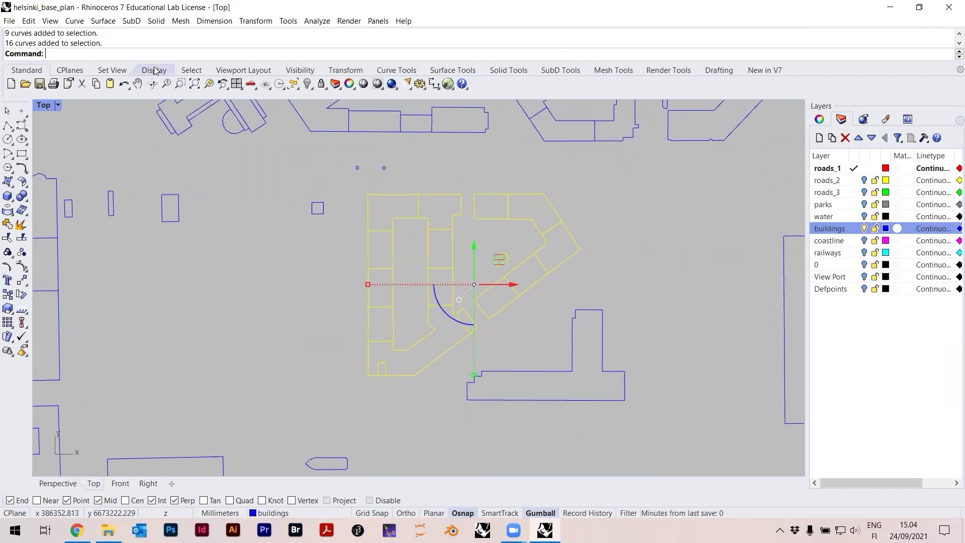
left_click(28, 21)
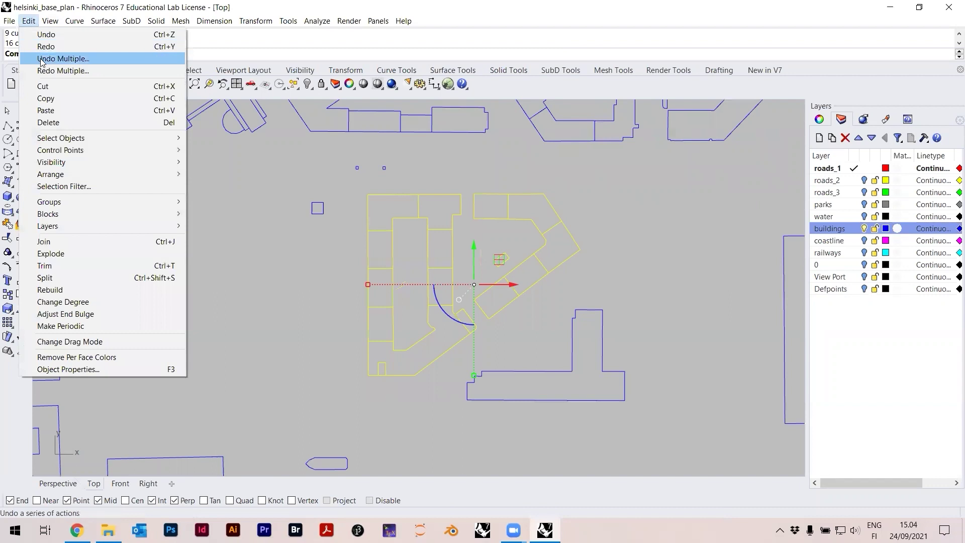
left_click(49, 100)
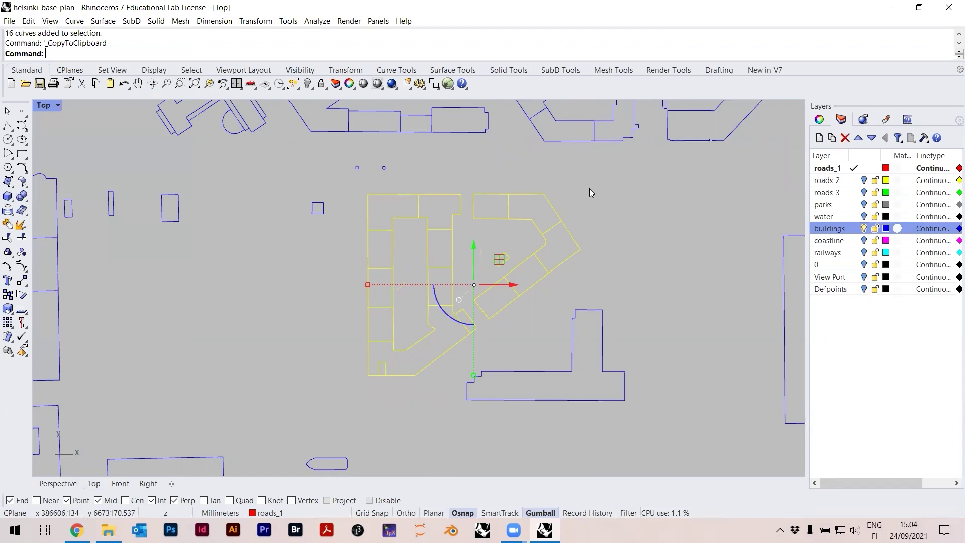
key("Escape")
scroll(590, 275, "down", 5)
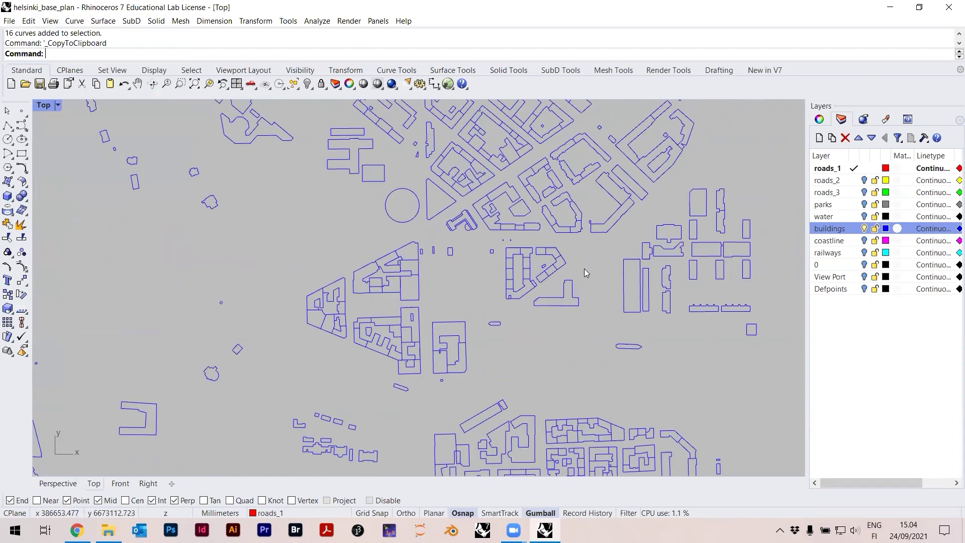
- Start a new document from the Large Objects - Millimeters template without saving the base plan, and maximize the Top viewport
left_click(9, 21)
left_click(28, 34)
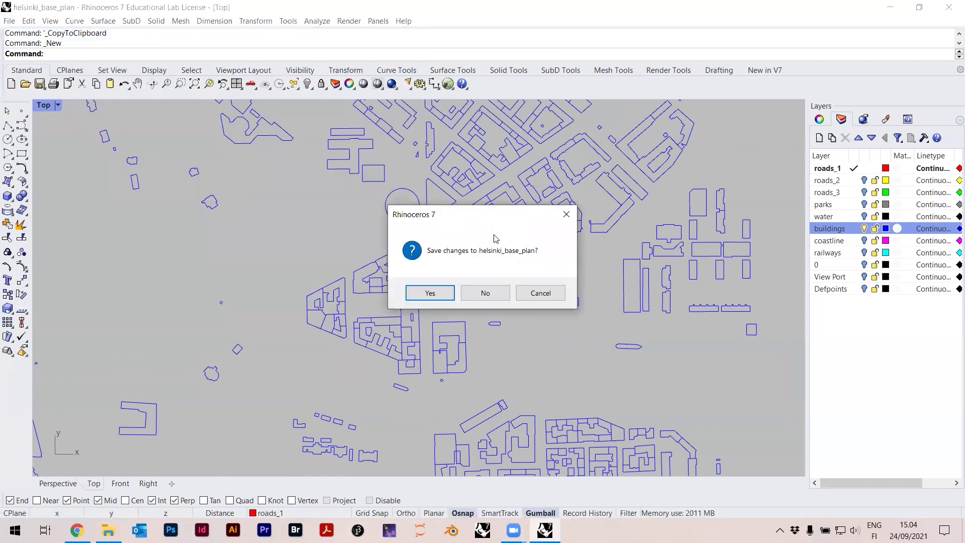
left_click(495, 295)
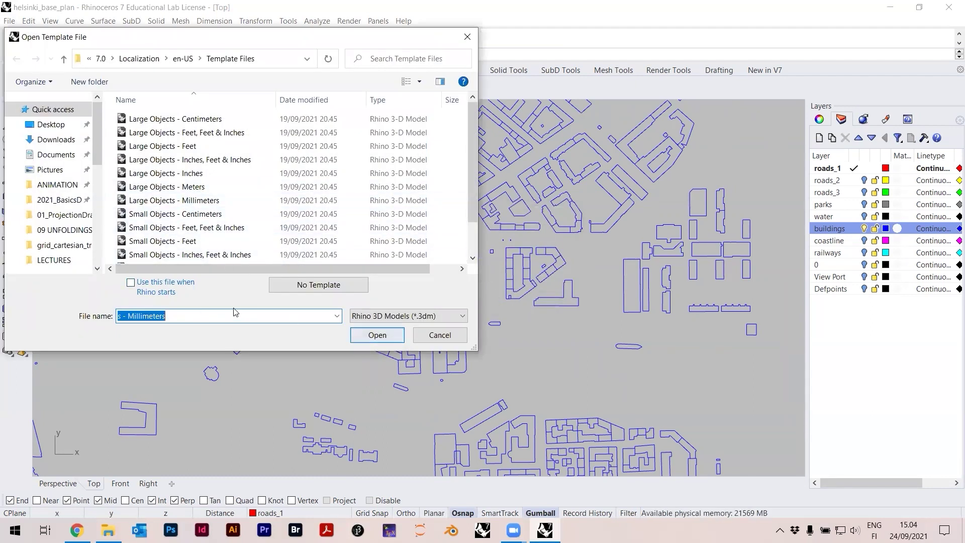
left_click(199, 200)
left_click(371, 333)
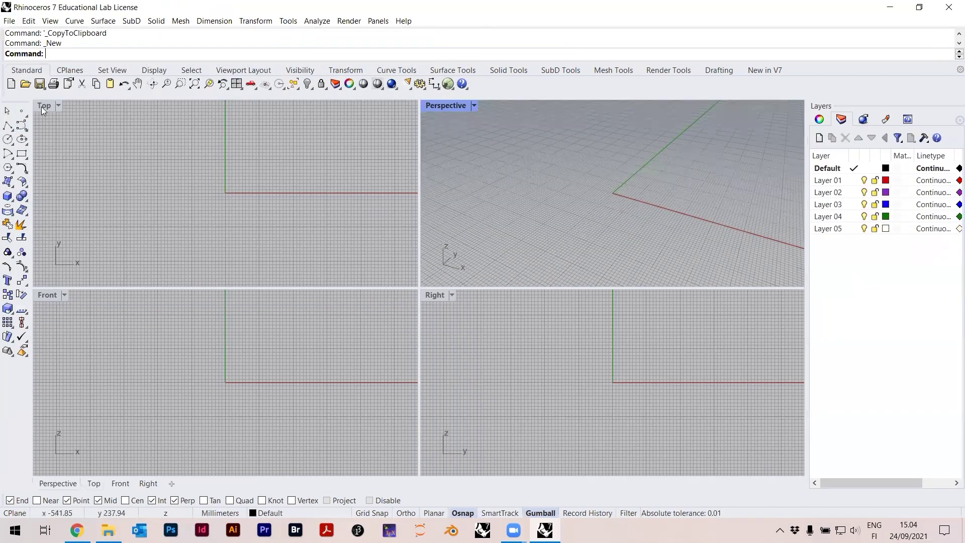
double_click(44, 106)
- Hide the grid lines in all viewports while keeping the grid axes shown
left_click(419, 83)
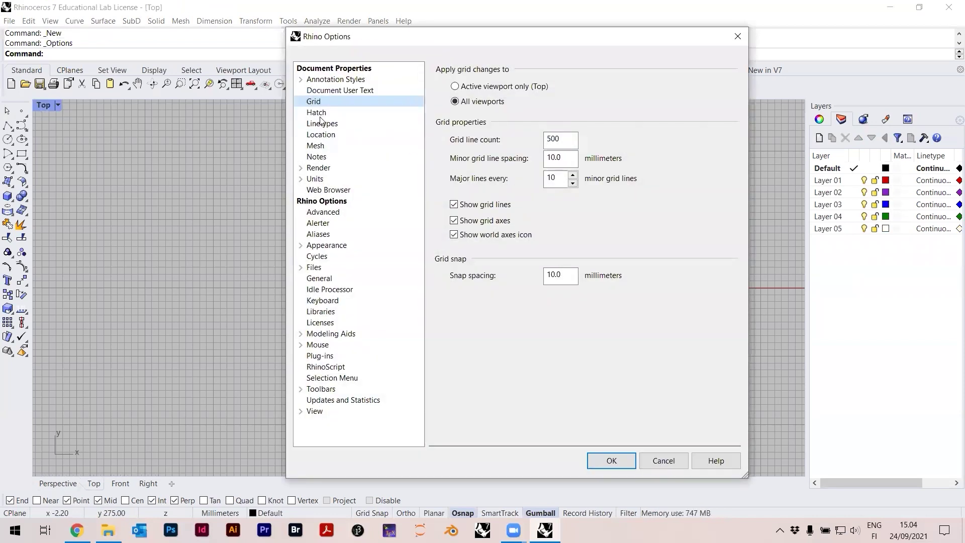
left_click(485, 205)
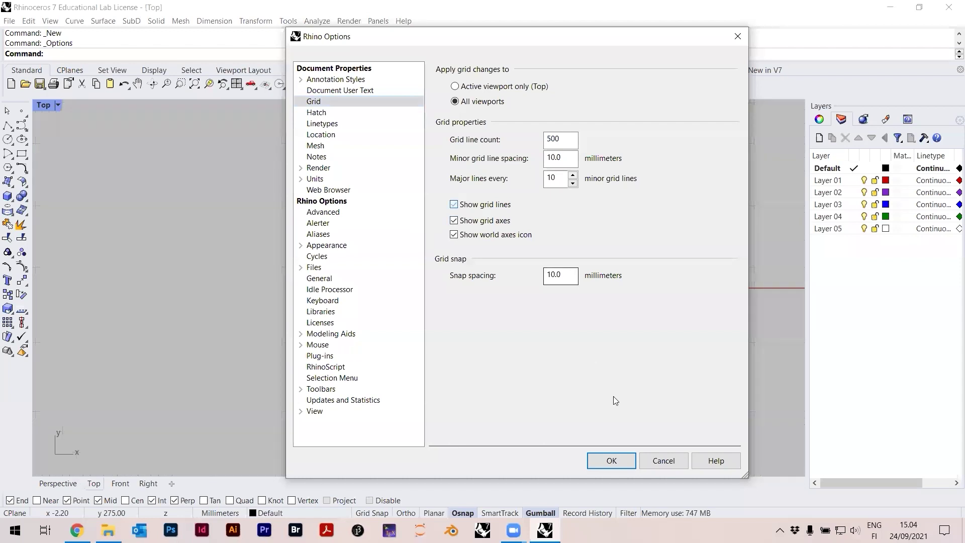
left_click(611, 460)
right_click_drag(425, 273, 350, 303)
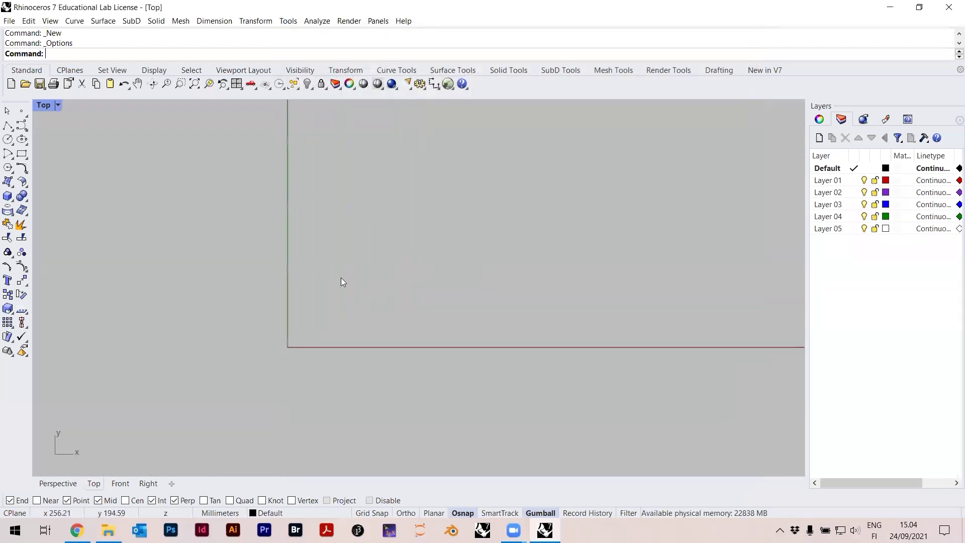
- Paste the copied building outlines into the new document
left_click(30, 21)
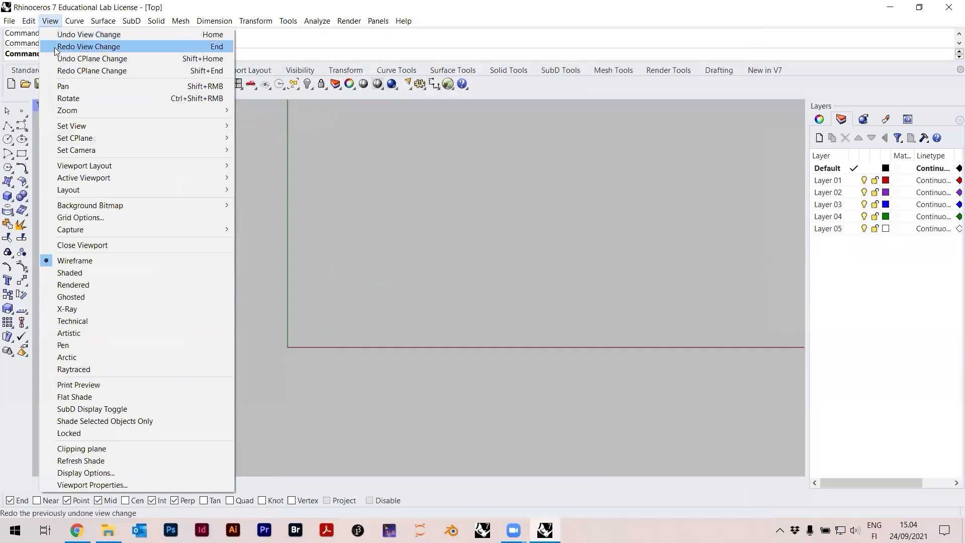
left_click(51, 110)
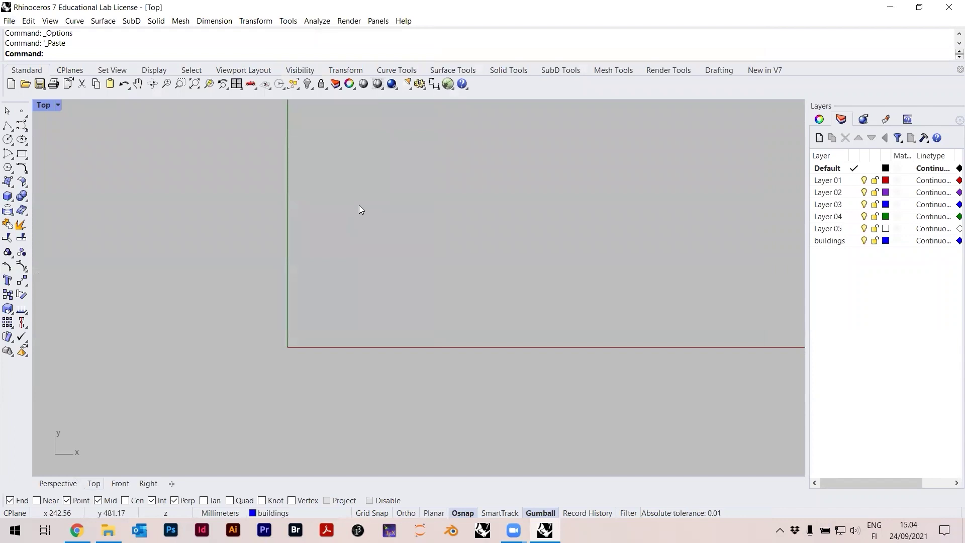
scroll(314, 299, "down", 6)
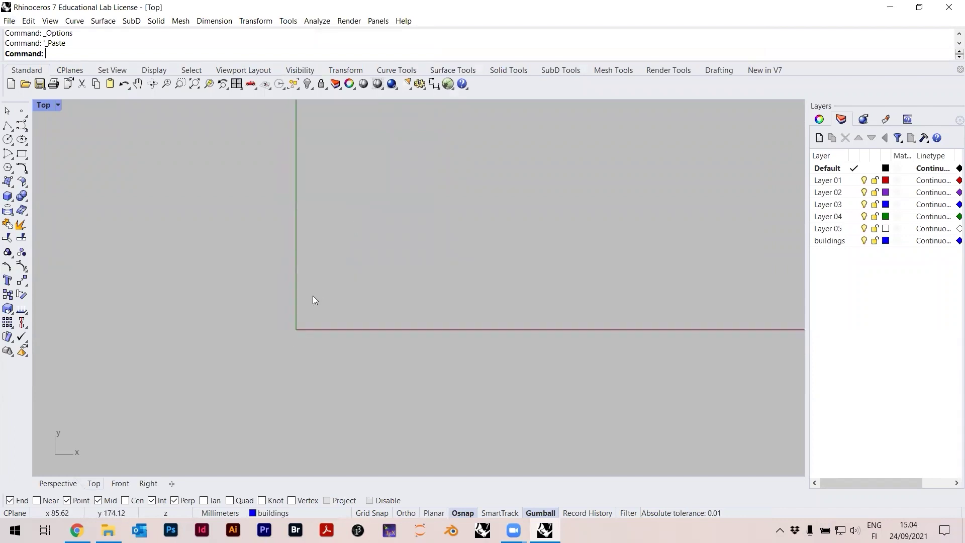
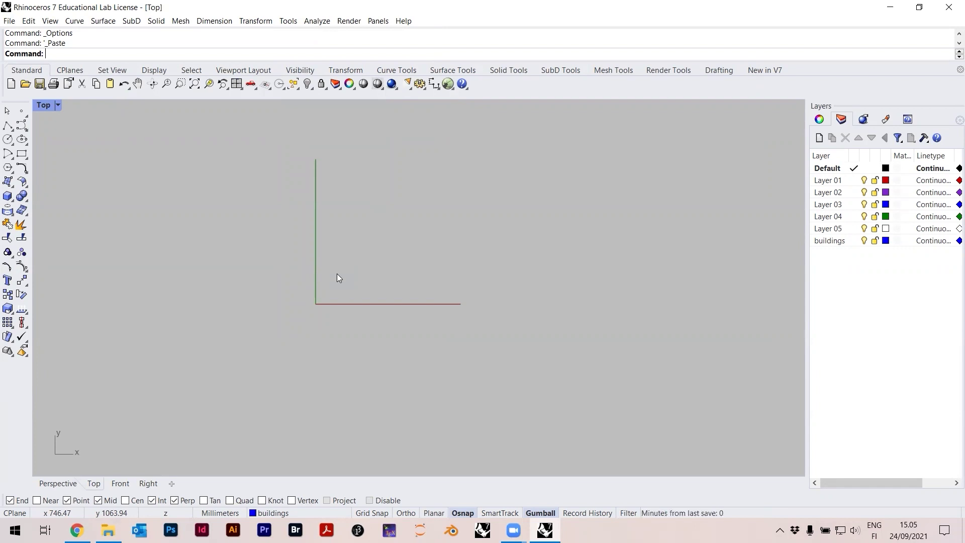
- Look around the origin in the Top view for the pasted building outlines
scroll(425, 340, "down", 4)
scroll(357, 325, "down", 3)
scroll(362, 293, "up", 4)
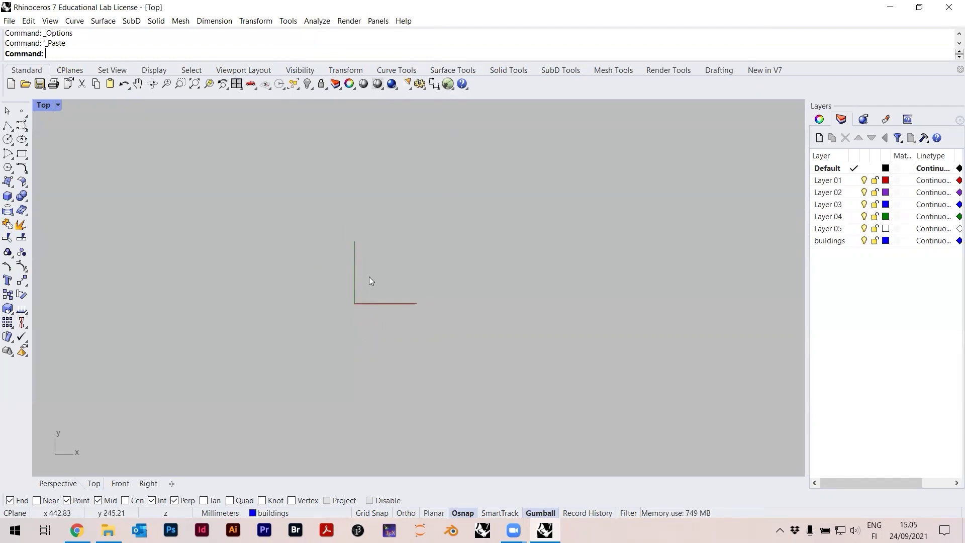
scroll(369, 269, "up", 2)
scroll(370, 270, "down", 3)
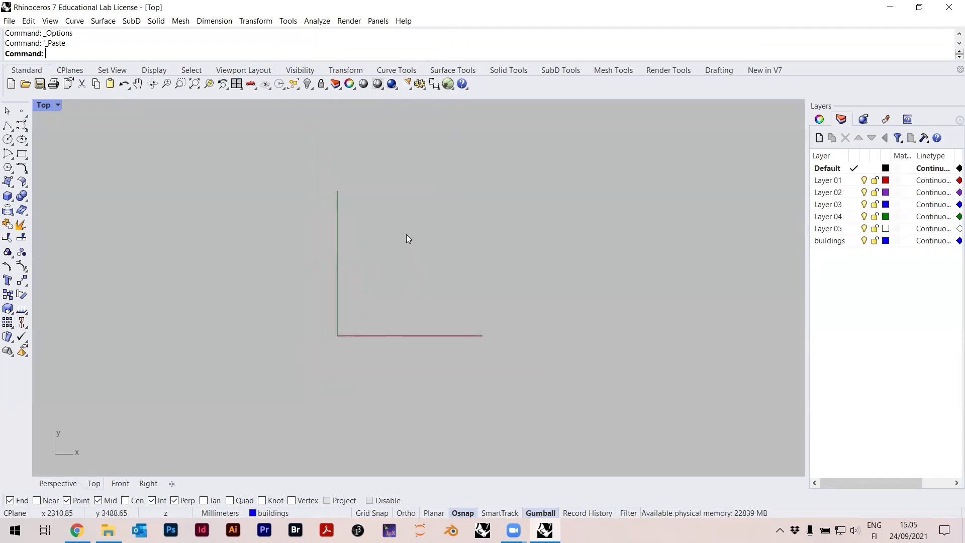
left_click(393, 256)
scroll(409, 263, "down", 3)
scroll(398, 263, "up", 1)
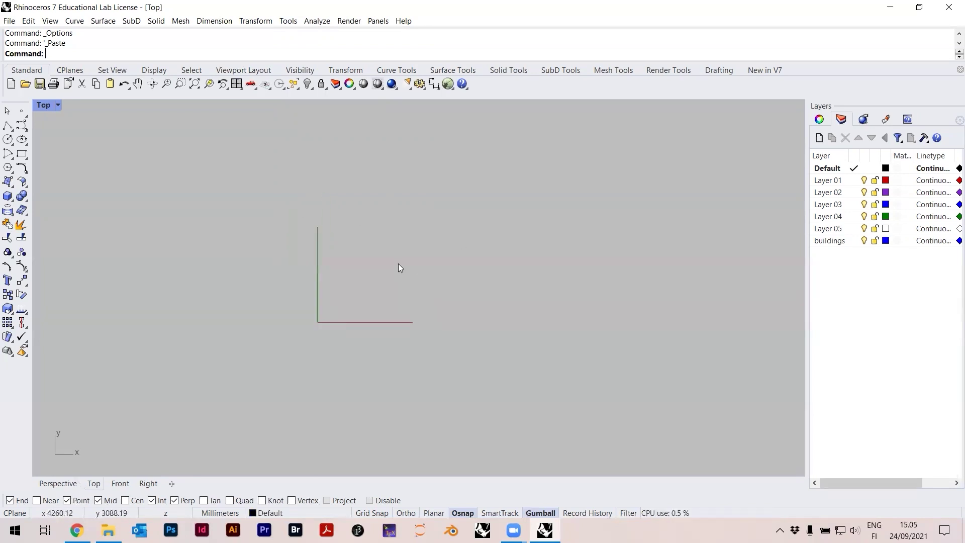
- Select all objects with SelAll and zoom to the selection to locate the pasted building outlines
type("SelAll")
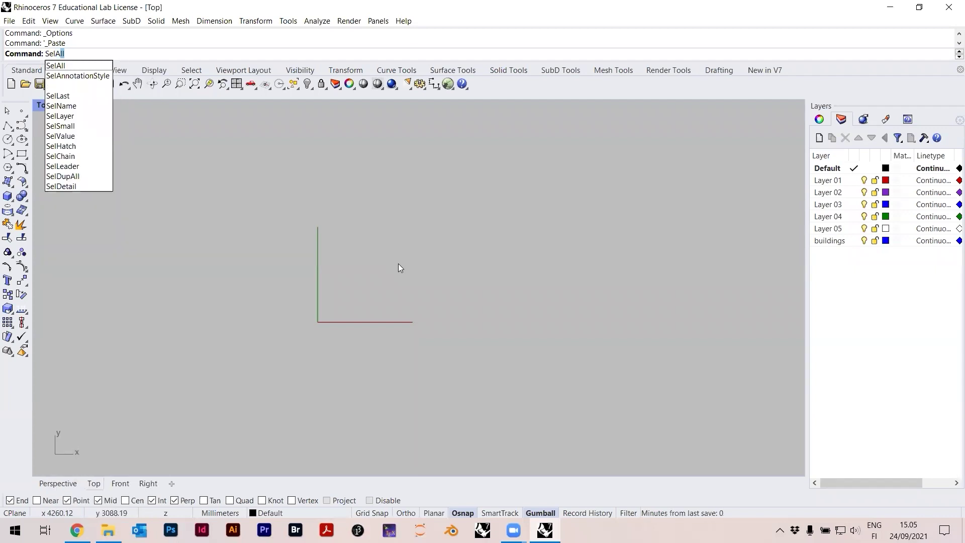
key("Return")
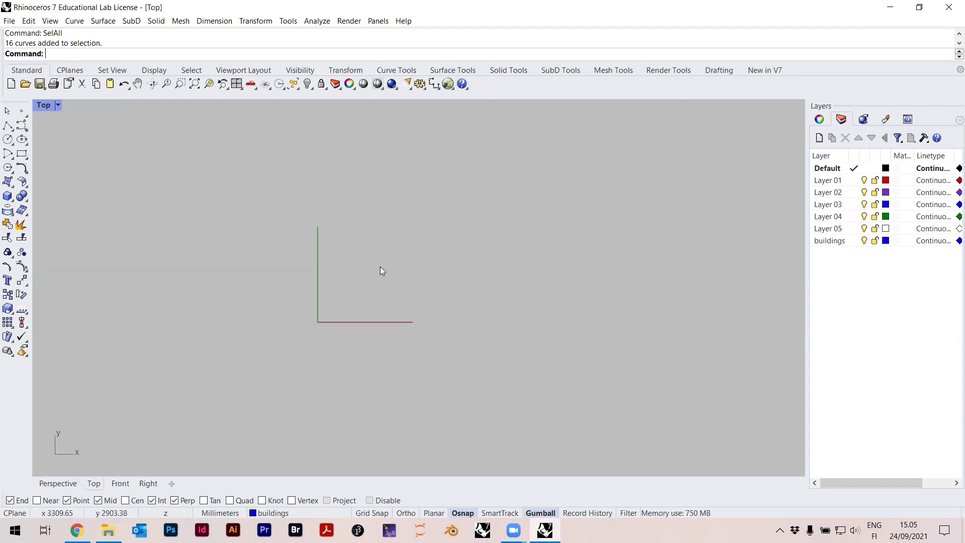
type("ZS")
key("Return")
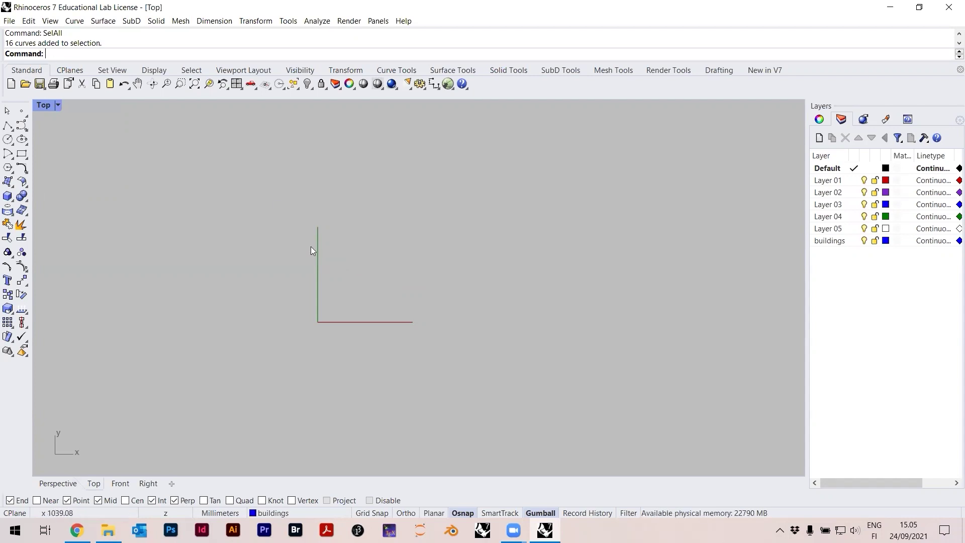
left_click(208, 84)
scroll(384, 194, "down", 2)
left_click(259, 322)
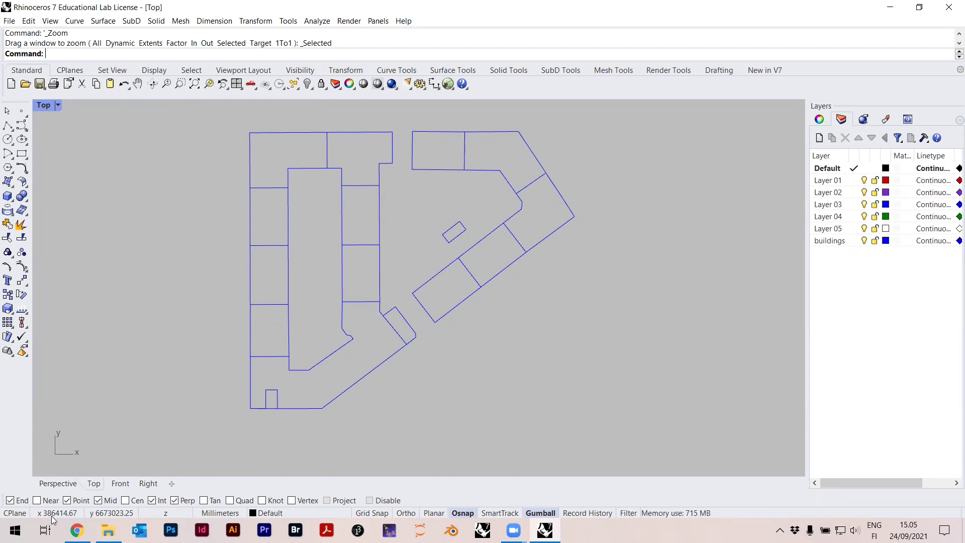
scroll(324, 275, "down", 3)
scroll(294, 230, "down", 3)
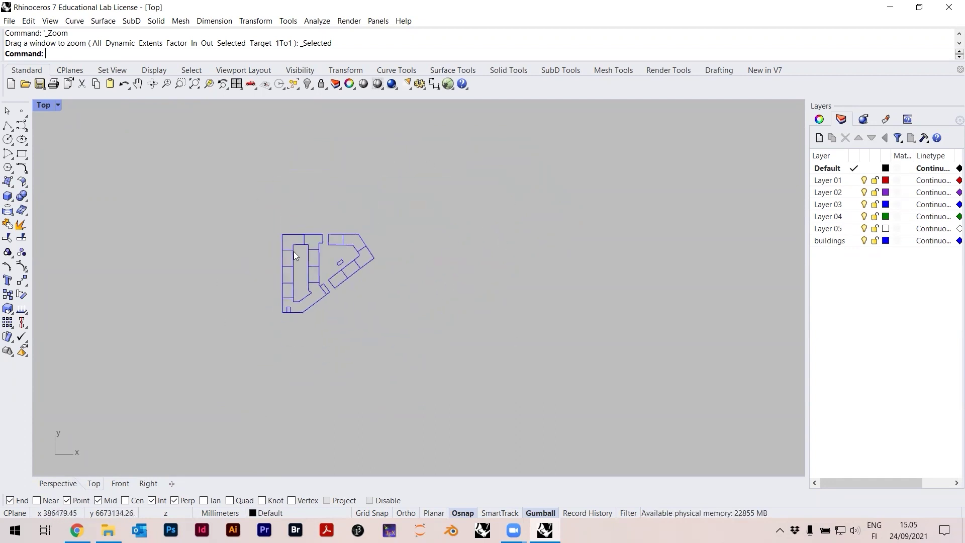
- Move all the building outlines from the block's bottom-left corner to the origin at 0, and zoom to them
left_click_drag(260, 205, 430, 365)
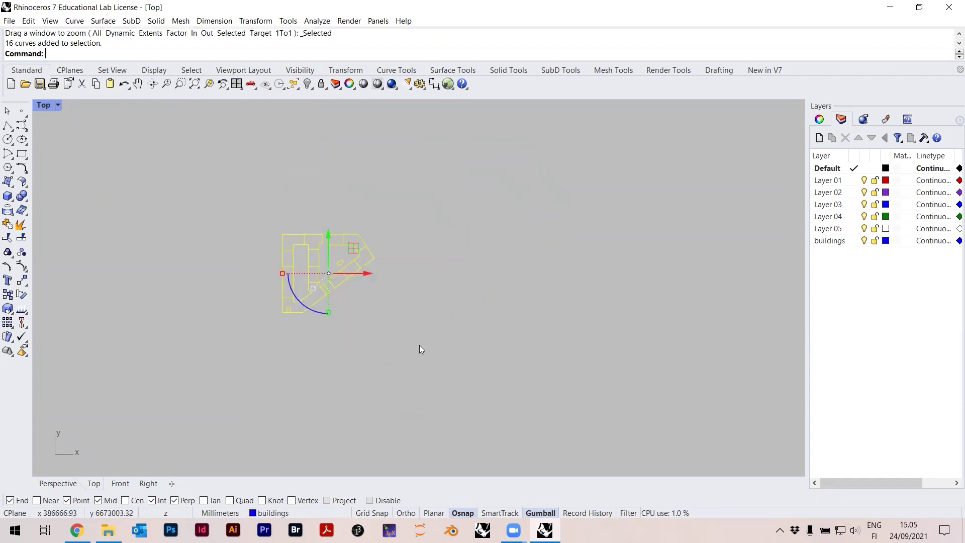
type("ve")
key("Return")
scroll(201, 319, "up", 8)
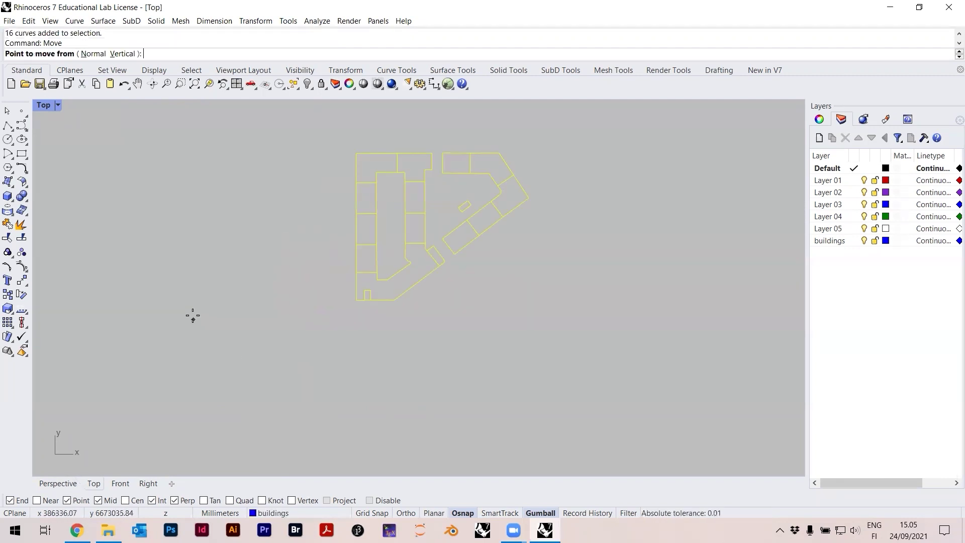
left_click(452, 296)
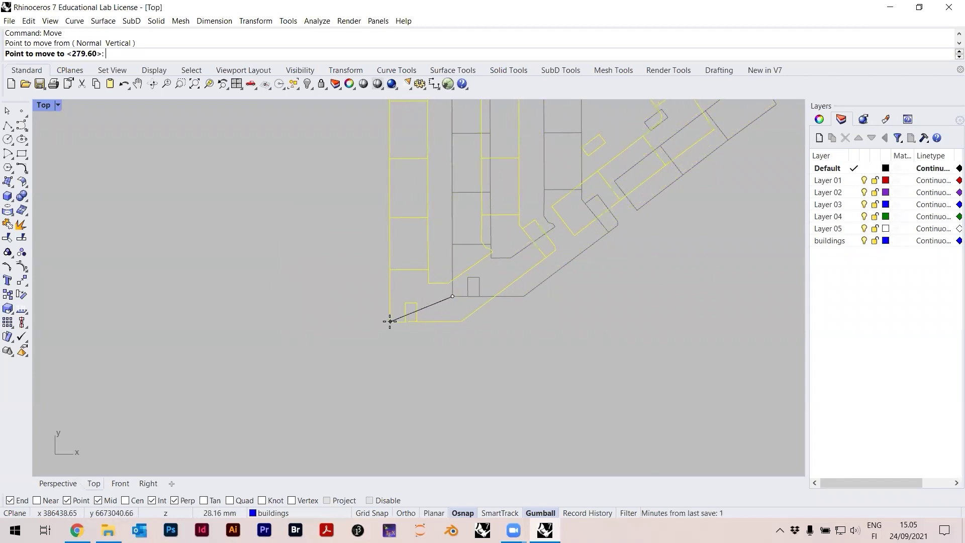
type("0")
key("Return")
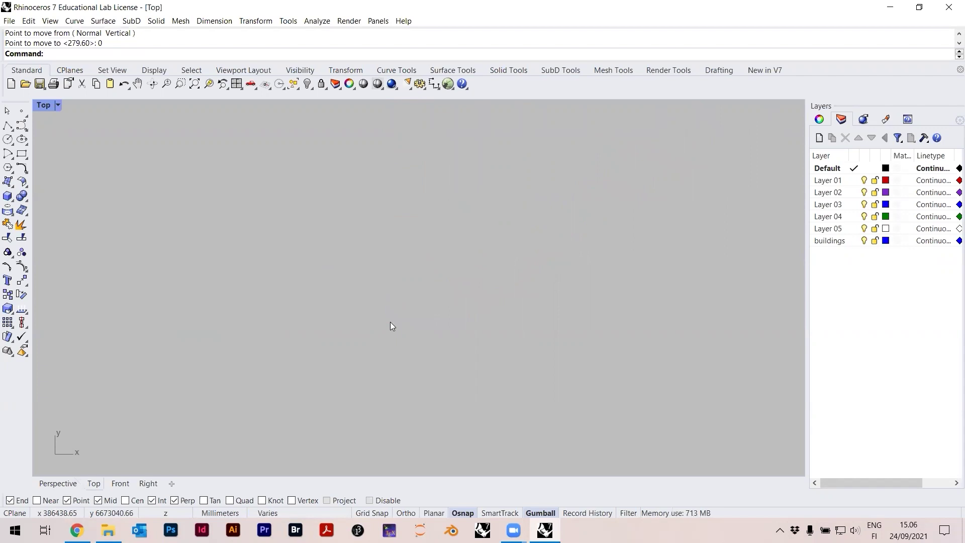
left_click(208, 84)
scroll(527, 348, "down", 5)
- Shift the whole block freehand away from the axes, in positive X and then positive Y
left_click_drag(475, 364, 433, 385)
key("ctrl+z")
right_click_drag(600, 345, 353, 382)
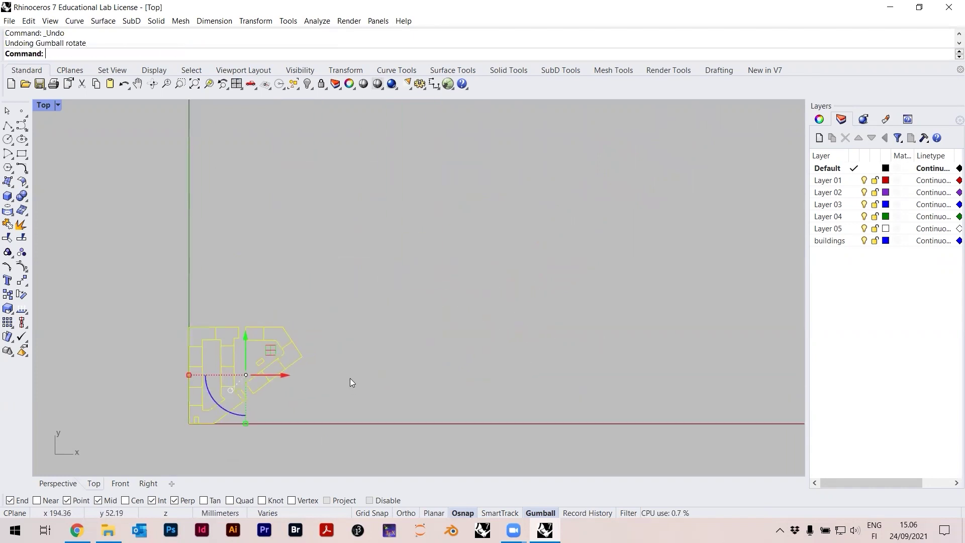
left_click_drag(278, 374, 486, 375)
left_click_drag(454, 342, 445, 159)
left_click(532, 236)
scroll(532, 236, "up", 3)
scroll(458, 235, "down", 3)
scroll(412, 213, "up", 6)
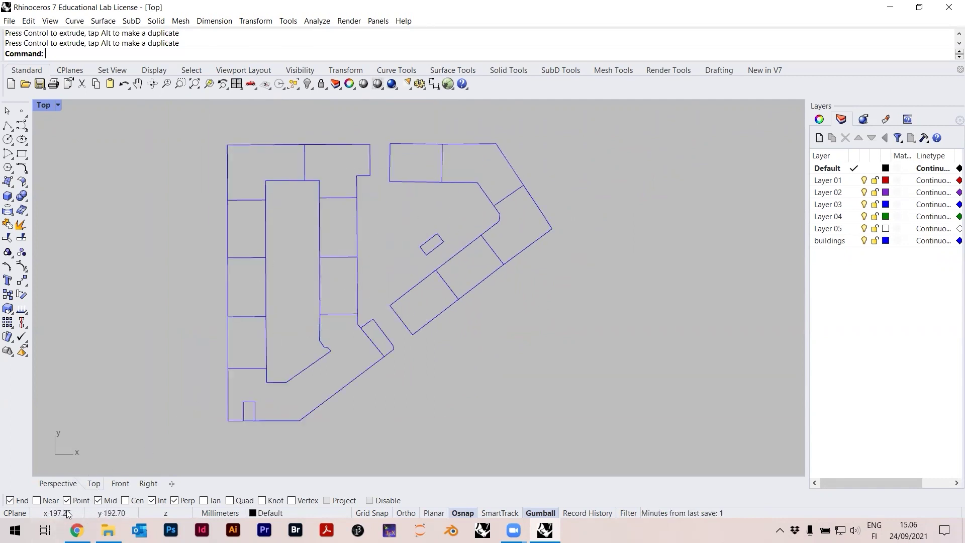
- Select buildings along the block's north side one by one to check that each is a separate curve
scroll(353, 302, "down", 5)
scroll(340, 224, "up", 2)
scroll(340, 226, "up", 4)
left_click(334, 178)
scroll(352, 176, "up", 3)
left_click(369, 178)
left_click_drag(415, 195, 521, 184)
scroll(601, 178, "up", 2)
scroll(665, 287, "down", 3)
key("Delete")
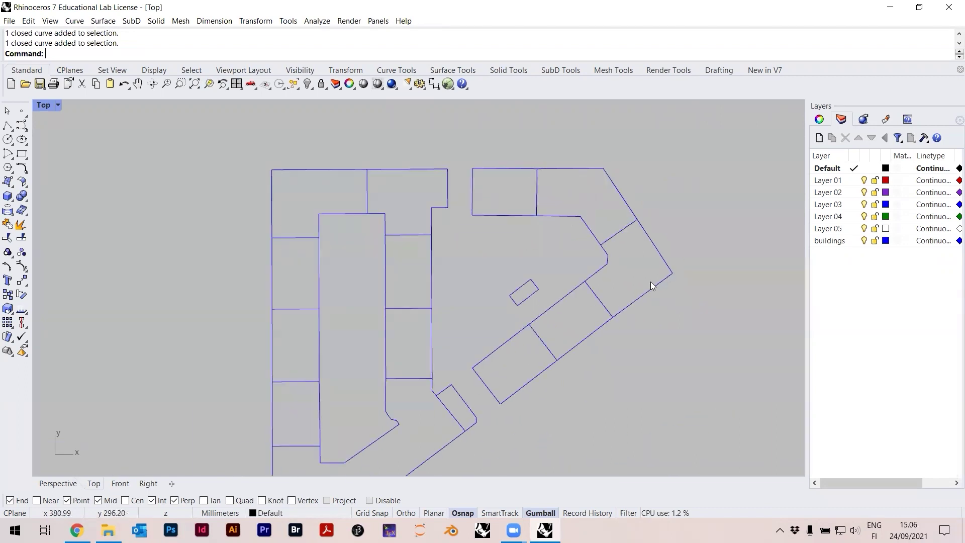
- Pull the L-shaped northwest building and the T-shaped building beside it out of the block's north edge
left_click(291, 195)
left_click_drag(299, 160, 407, 140)
left_click(398, 169)
scroll(403, 203, "down", 4)
scroll(467, 191, "up", 3)
- Move the rectangular building and the angled corner building of the east wing north, apart from their neighbours
left_click(472, 187)
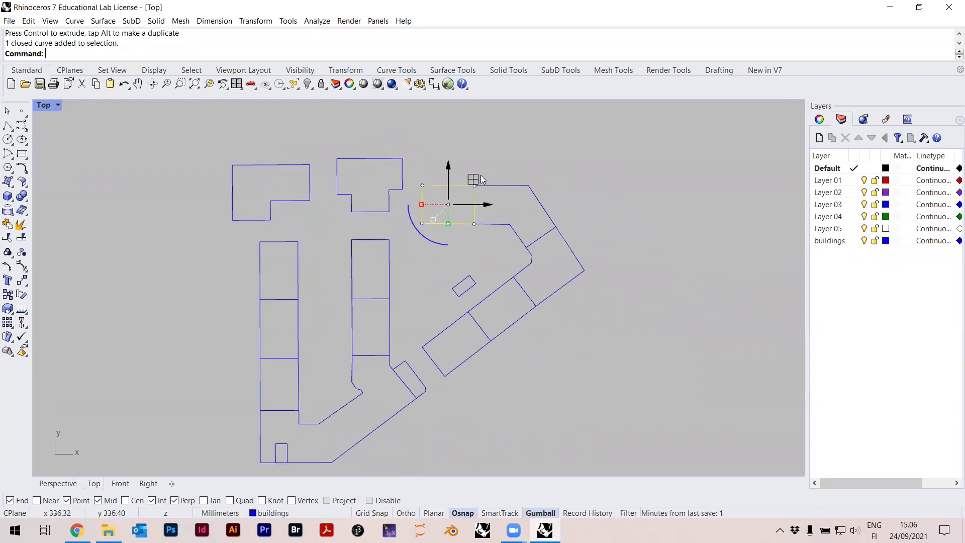
left_click_drag(451, 167, 451, 141)
left_click(502, 185)
left_click_drag(503, 186, 525, 151)
left_click(579, 280)
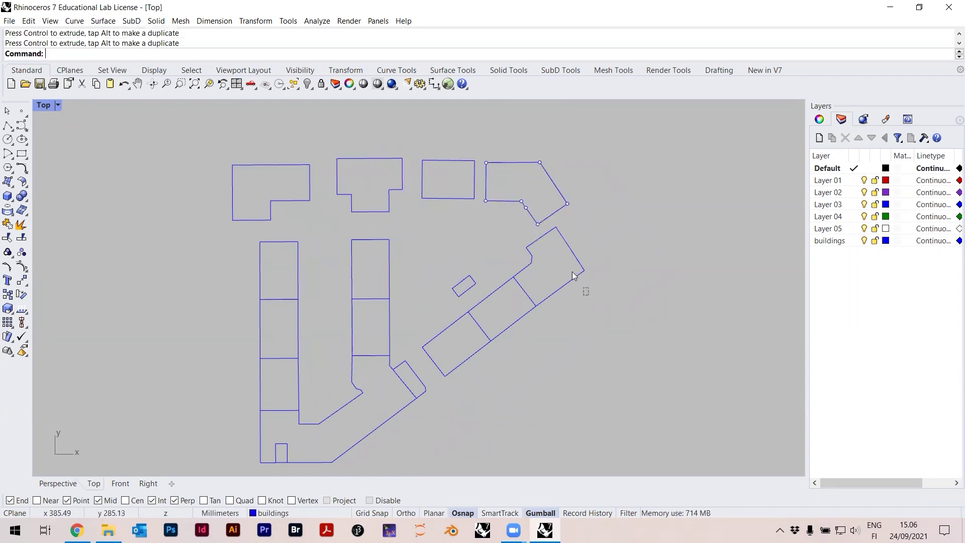
- Separate the outermost building of the diagonal wing to the east and shift the middle one southeast
left_click(578, 277)
left_click_drag(586, 274, 610, 274)
left_click(554, 361)
left_click_drag(506, 314, 505, 315)
left_click_drag(513, 277, 534, 297)
left_click(543, 264)
- Move the L-shaped building farther northwest into the empty space away from the block
scroll(553, 261, "down", 2)
right_click_drag(536, 248, 506, 269)
scroll(371, 229, "up", 3)
left_click(308, 207)
left_click_drag(308, 207, 369, 186)
scroll(373, 197, "up", 3)
scroll(485, 279, "down", 5)
right_click_drag(484, 279, 414, 279)
- Rotate the L-shaped building clockwise about its top-right corner, using its top edge as the reference direction
type("Rotate")
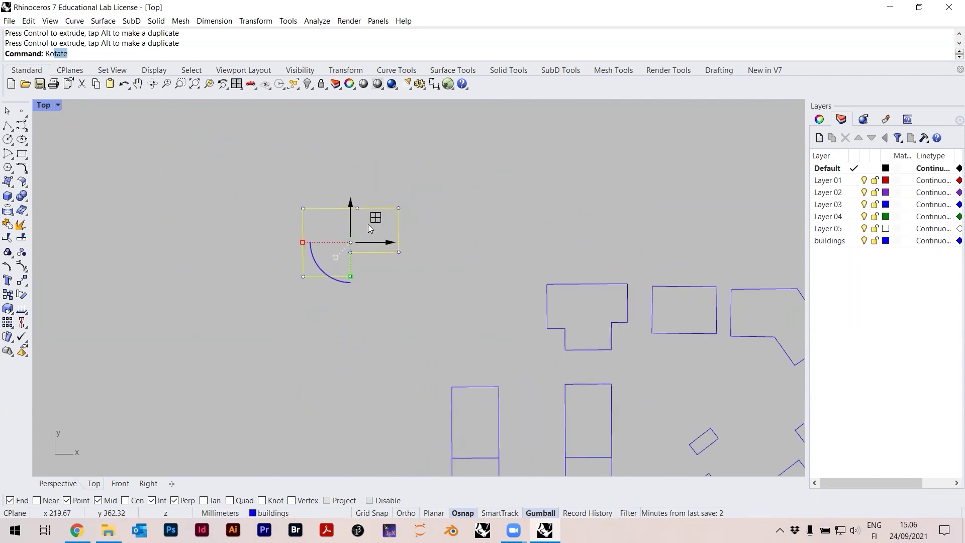
key("Return")
scroll(380, 206, "up", 2)
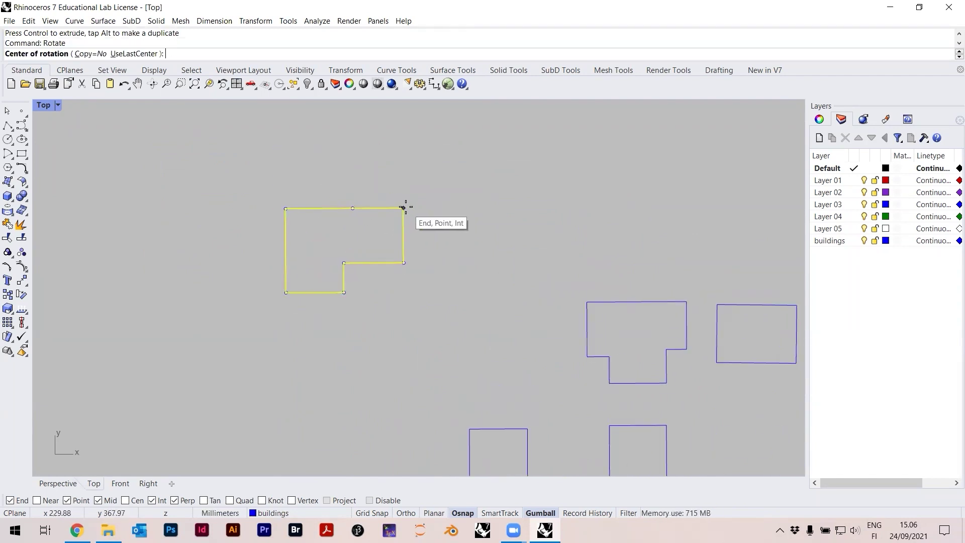
left_click(404, 207)
left_click(285, 209)
scroll(291, 192, "down", 2)
left_click(279, 138)
right_click_drag(377, 156, 363, 248)
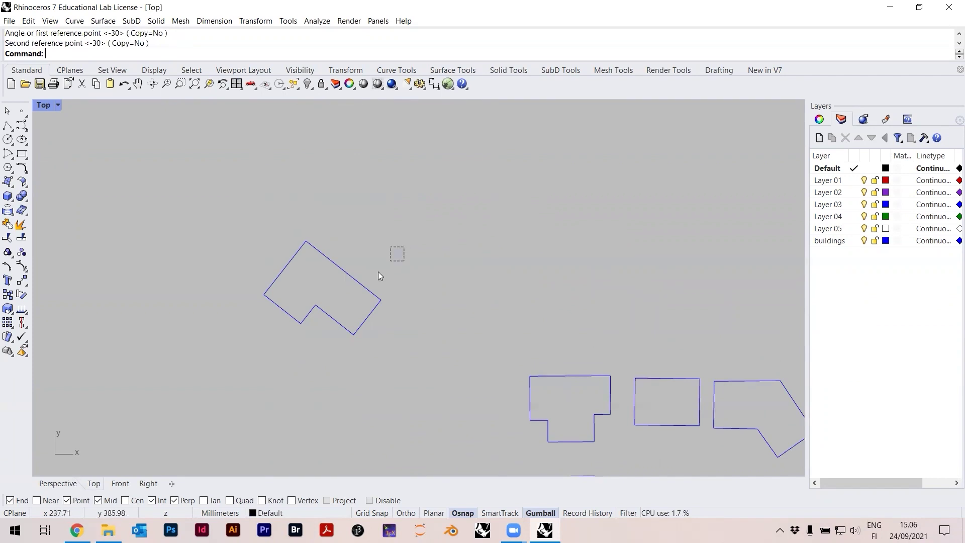
- Make the buildings layer current and draw a vertical line upward from the leftmost corner of the rotated L-shaped building
left_click(352, 277)
left_click(394, 244)
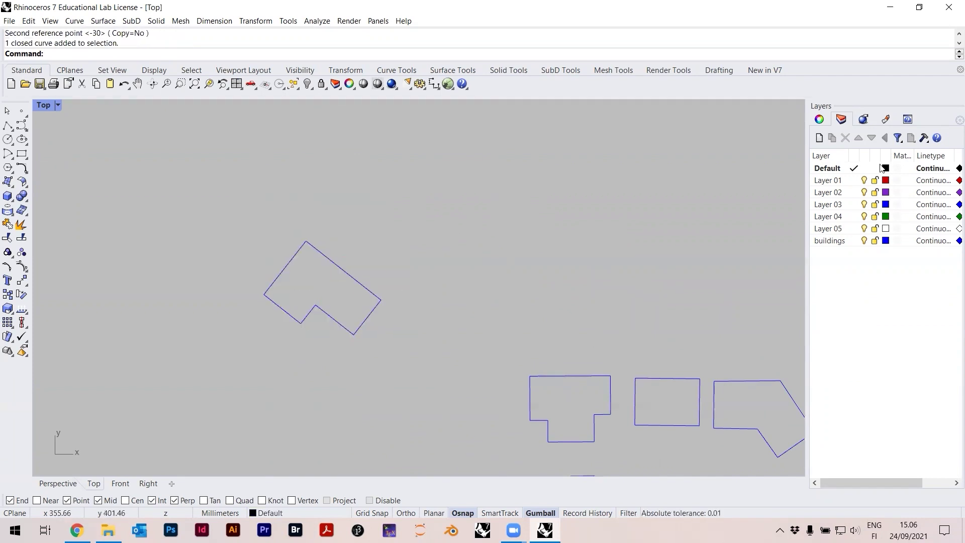
left_click(856, 241)
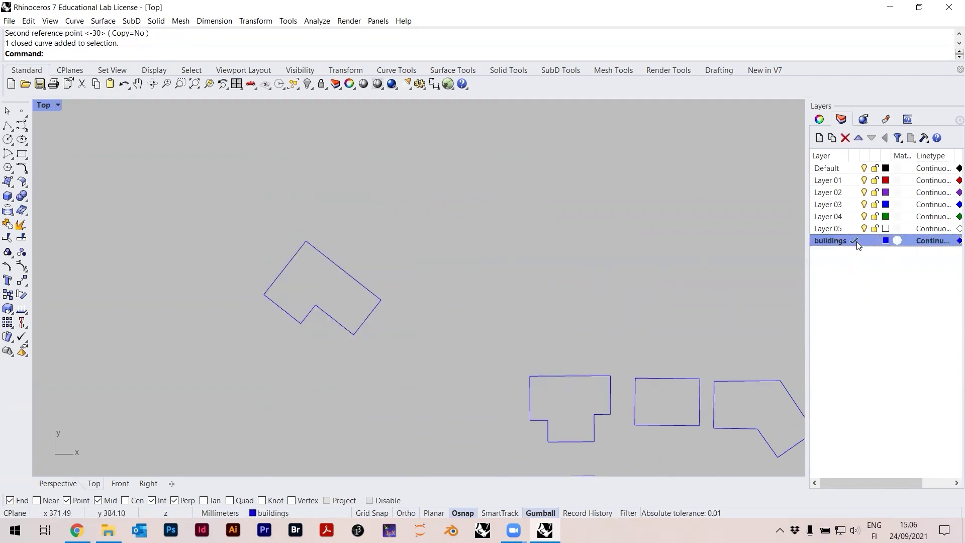
scroll(325, 234, "up", 4)
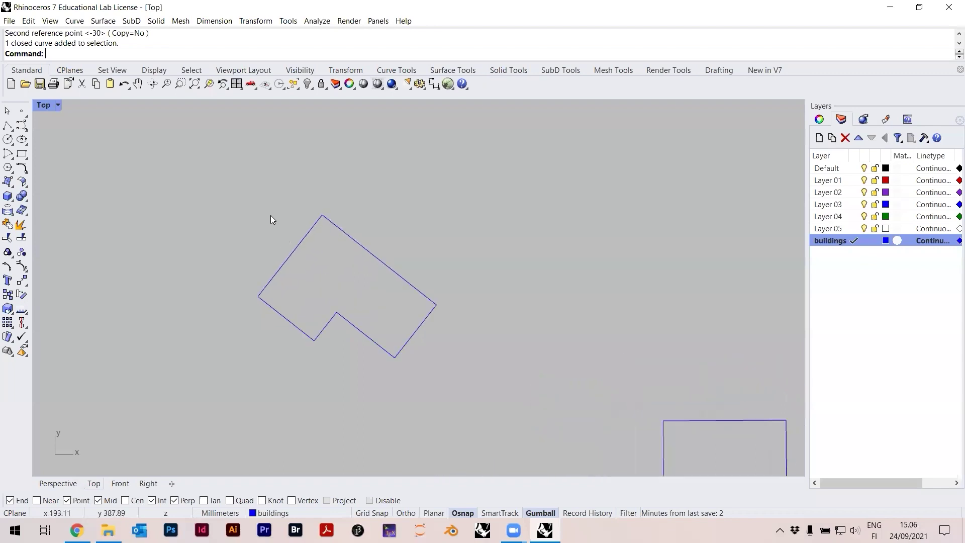
type("ine")
key("Return")
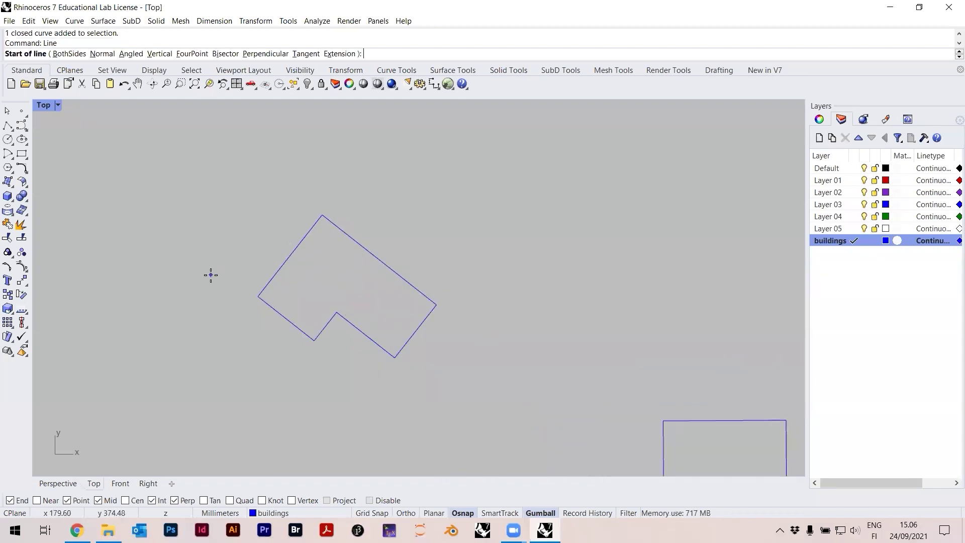
left_click(257, 297)
left_click(257, 241)
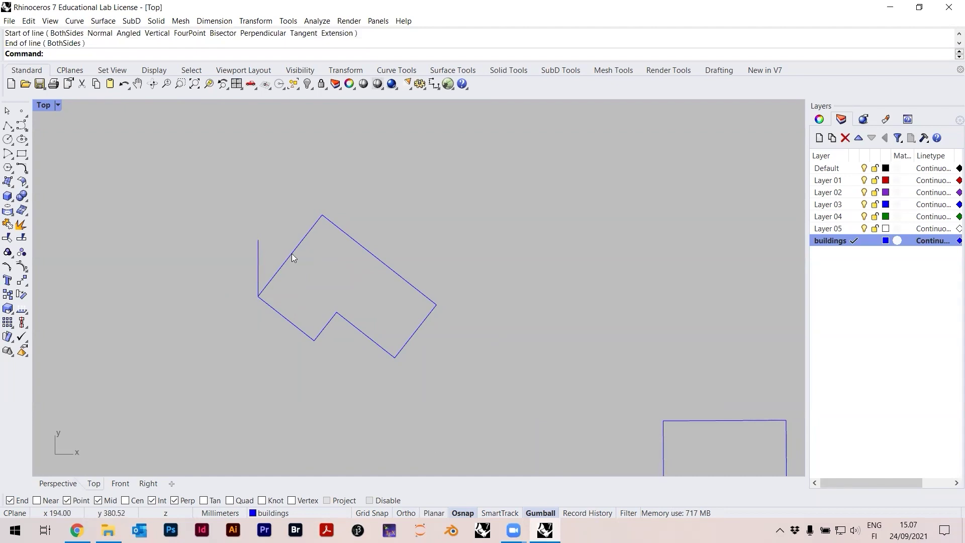
- Copy the L-shaped outline straight up, from its leftmost corner to the upper end of the vertical line
left_click_drag(301, 264, 288, 235)
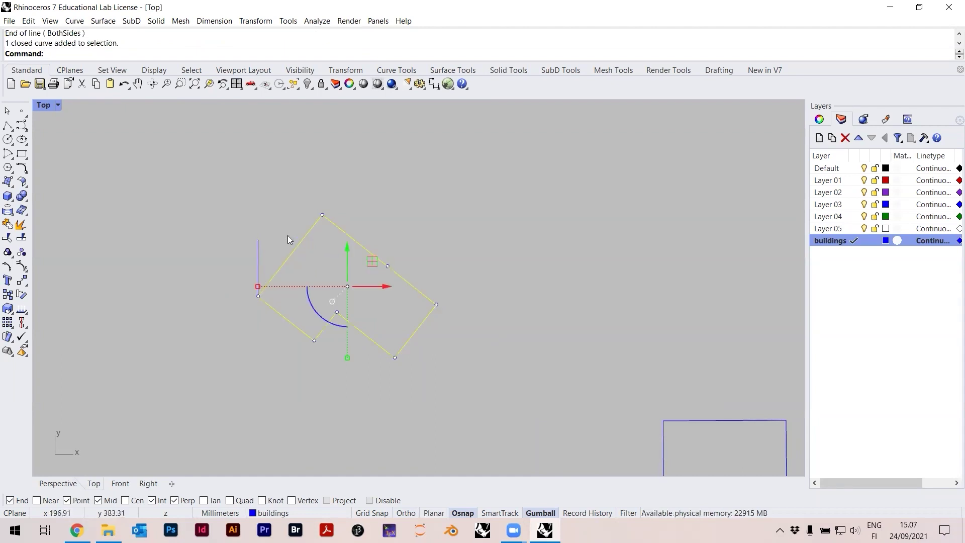
key("Return")
left_click(258, 296)
left_click(262, 241)
key("Return")
- Copy the vertical line from its lower end to the four other front corners of the lower L-shaped outline
type("L")
left_click(258, 266)
type("Copy")
key("Return")
left_click(258, 296)
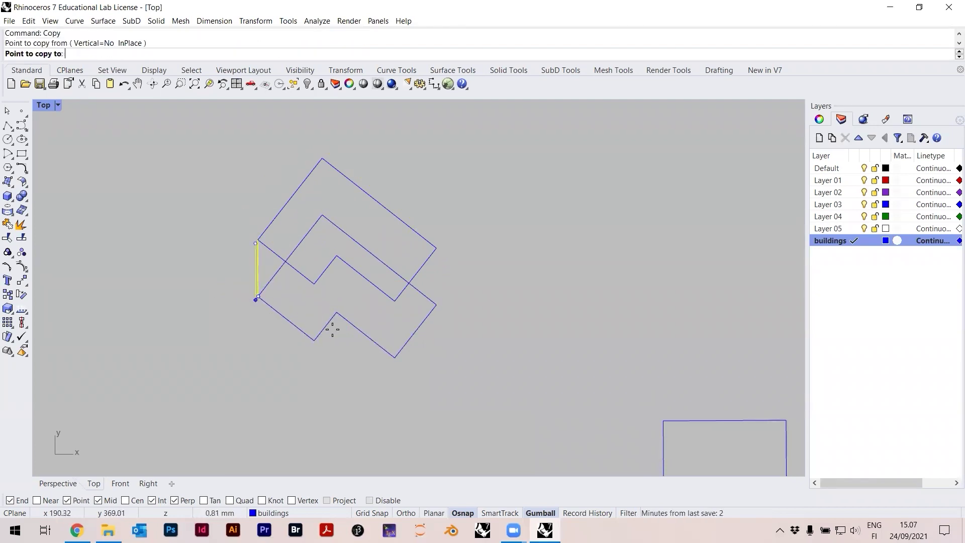
left_click(314, 340)
left_click(336, 313)
left_click(395, 358)
left_click(436, 304)
key("Return")
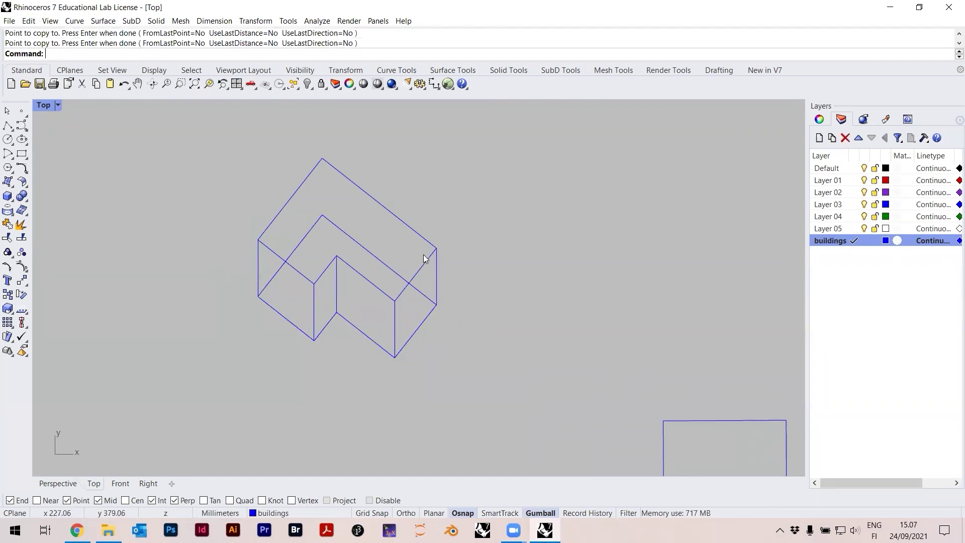
- Trim away the hidden rear part of the lower outline, using the two outermost vertical edges as cutting objects
type("Trim")
key("Return")
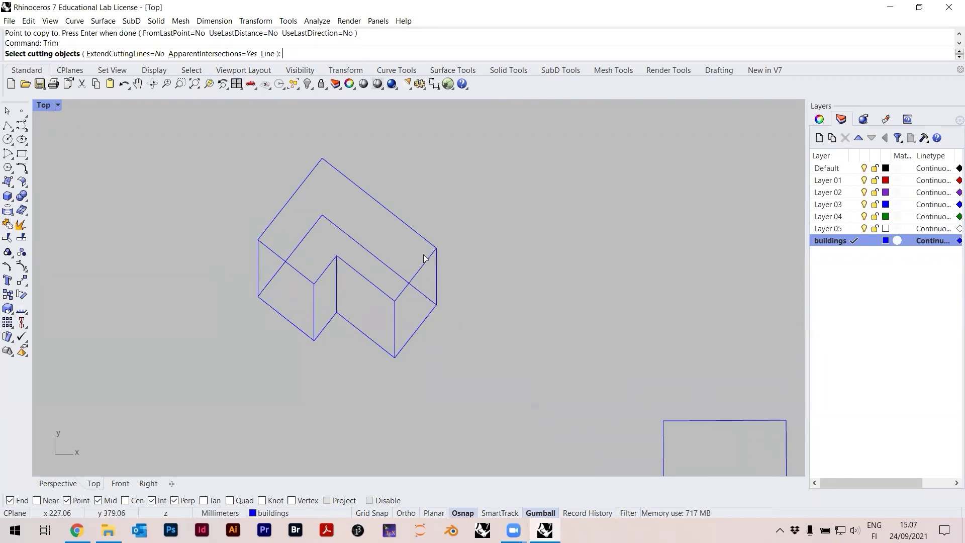
left_click(261, 272)
left_click(435, 295)
key("Return")
left_click(409, 283)
key("Return")
scroll(402, 256, "down", 3)
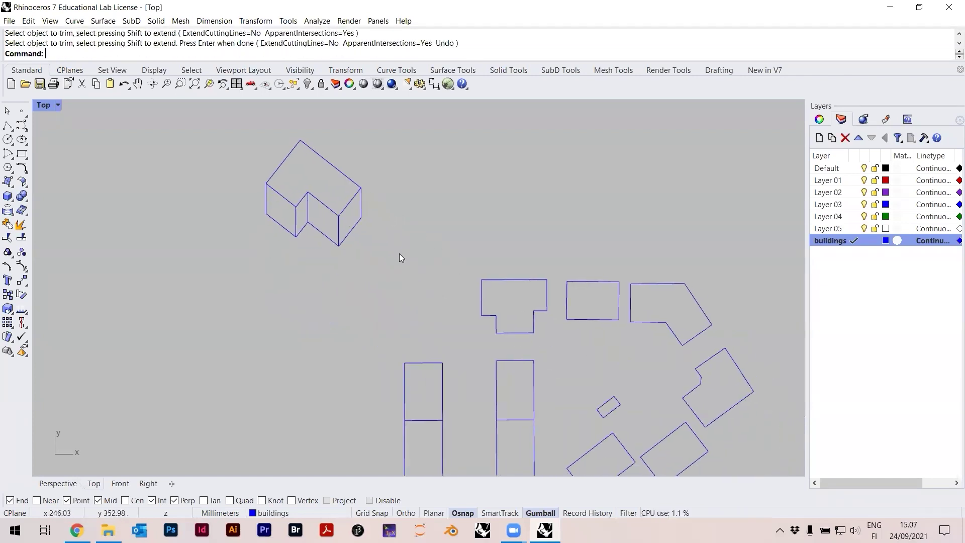
- Move the whole projected L-shaped building southeast, closer to the rest of the block
left_click_drag(240, 137, 241, 139)
left_click_drag(312, 193, 432, 271)
left_click(430, 255)
scroll(440, 236, "down", 4)
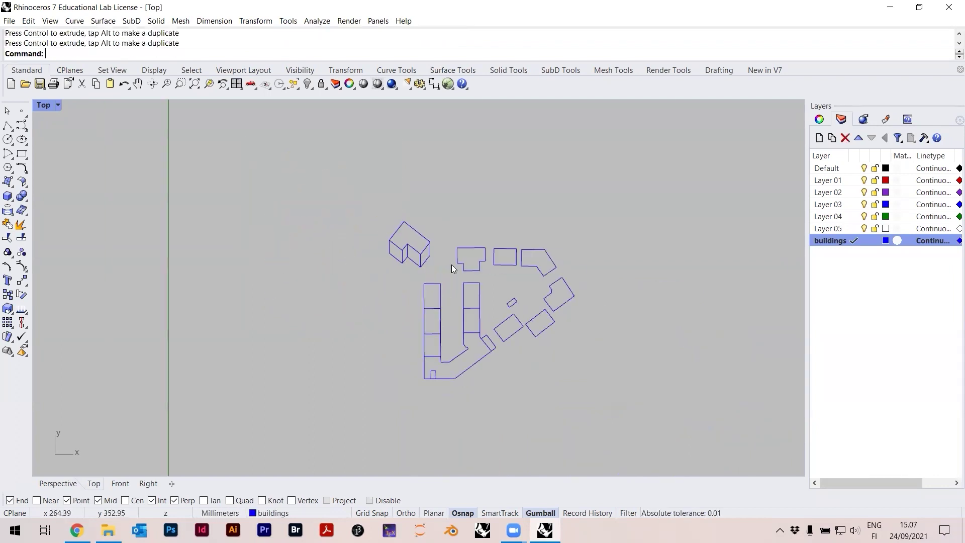
- Examine the L-shaped building's finished projection up close and in relation to the flat outlines of the block
scroll(385, 261, "up", 8)
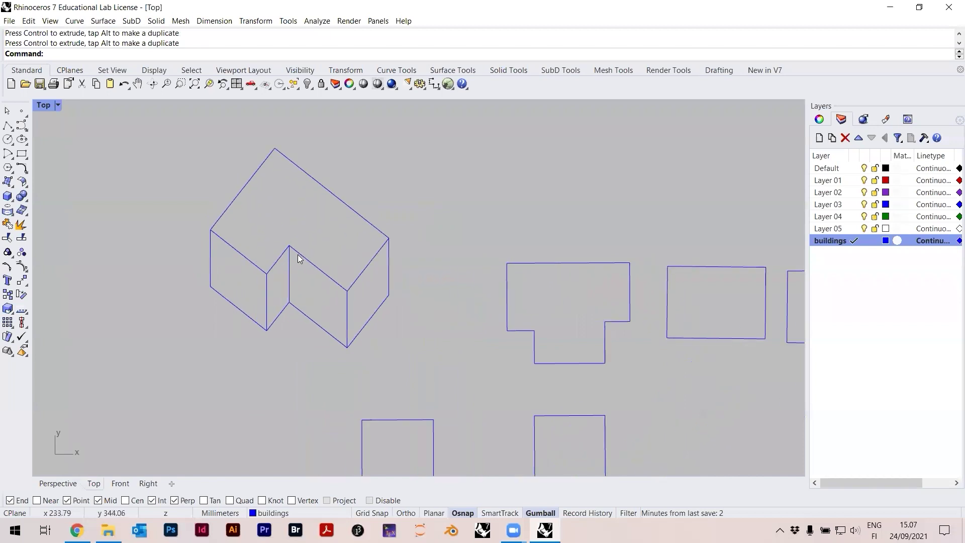
right_click_drag(296, 247, 282, 245)
scroll(310, 270, "down", 5)
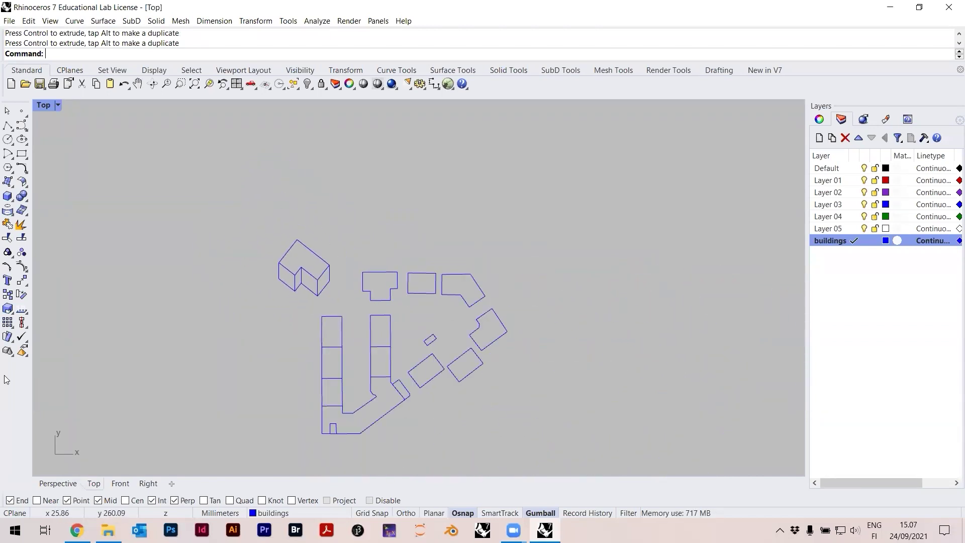
scroll(302, 246, "up", 5)
right_click_drag(329, 208, 328, 307)
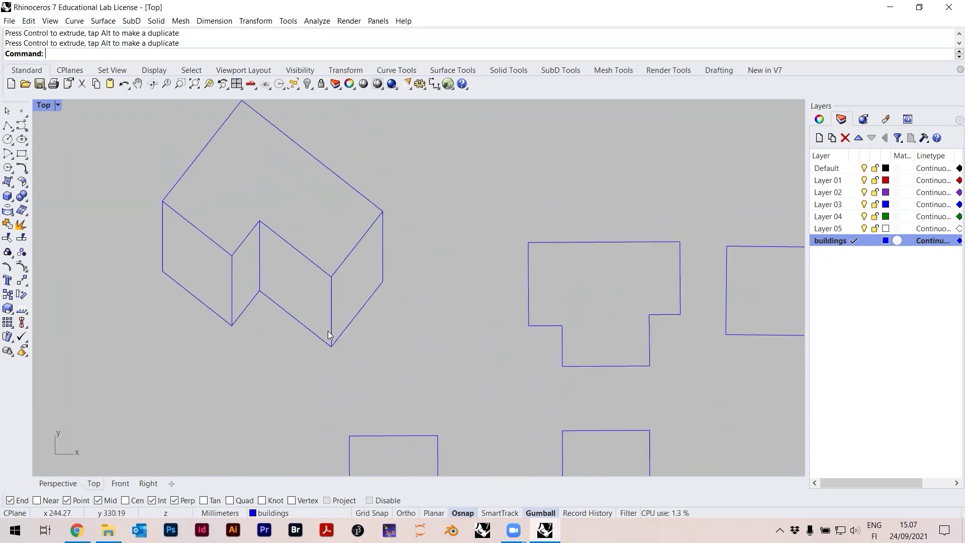
scroll(321, 286, "down", 3)
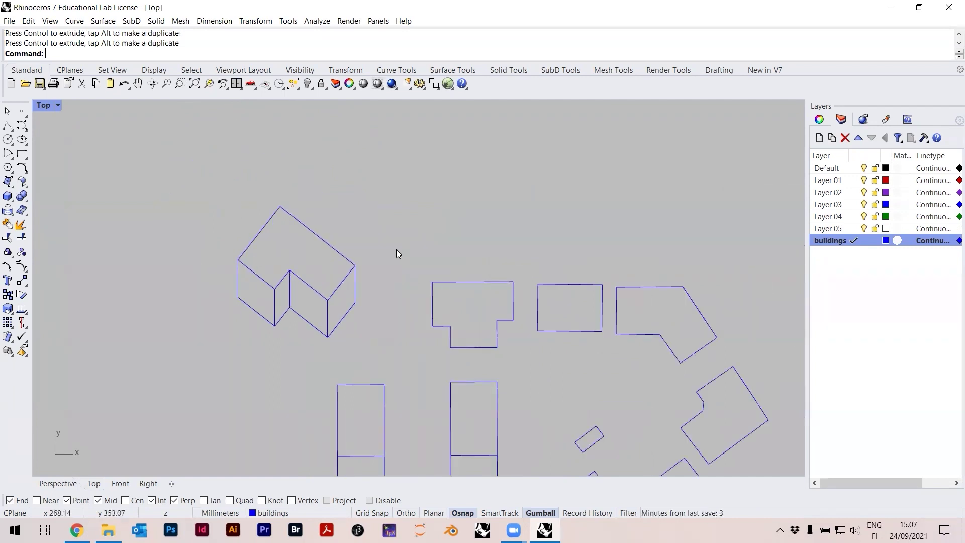
scroll(342, 223, "up", 2)
scroll(238, 289, "up", 2)
scroll(271, 299, "down", 2)
scroll(301, 316, "up", 4)
right_click_drag(322, 326, 467, 336)
scroll(153, 303, "down", 4)
right_click_drag(166, 316, 161, 201)
scroll(209, 248, "down", 1)
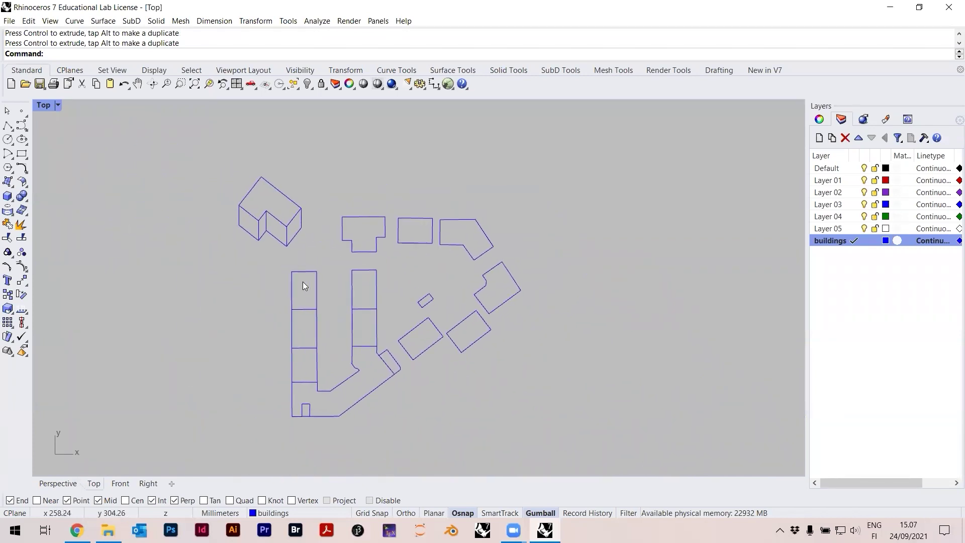